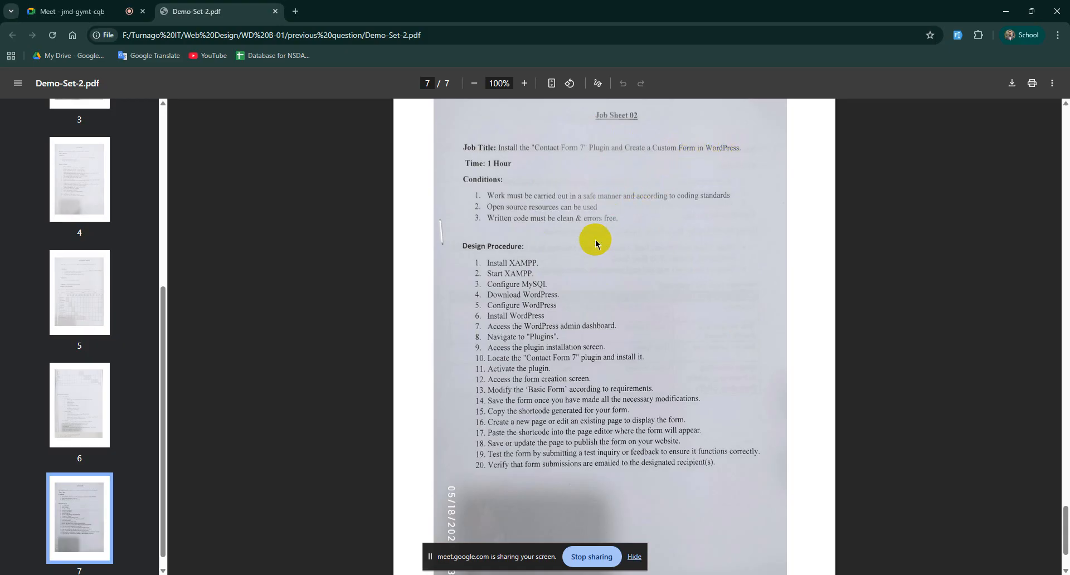
Step: Highlight the Contact Form 7 plugin name, job title, safety condition and steps 11–15 in the job sheet
drag(532, 150, 606, 152)
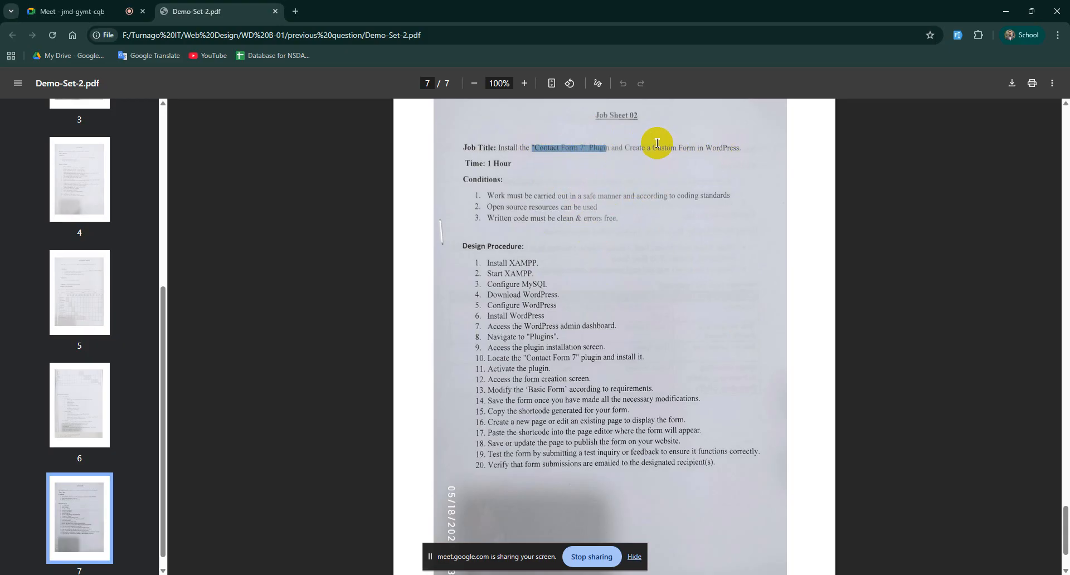
drag(687, 147, 703, 146)
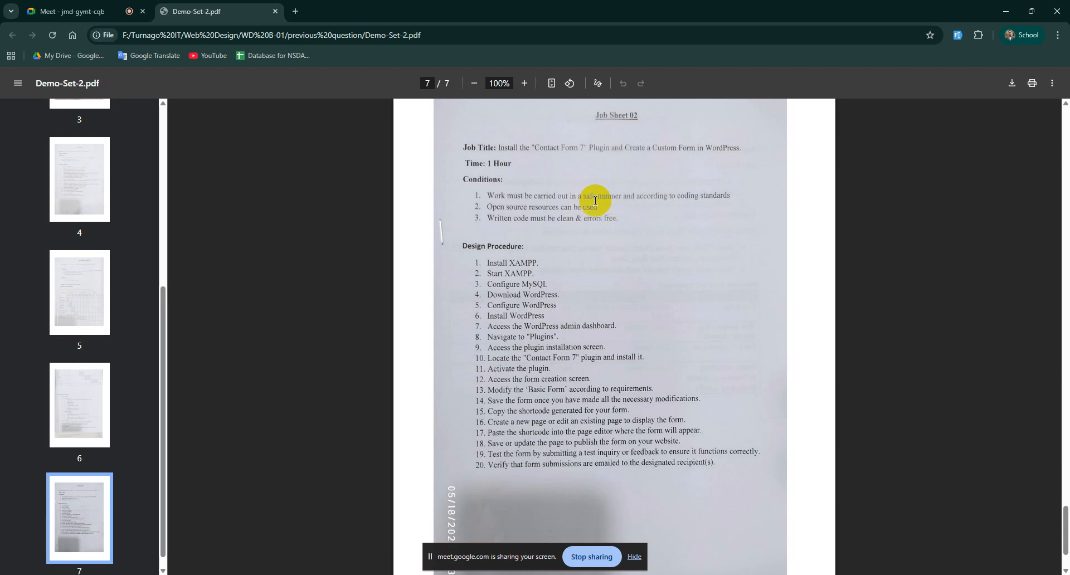
drag(504, 194, 582, 192)
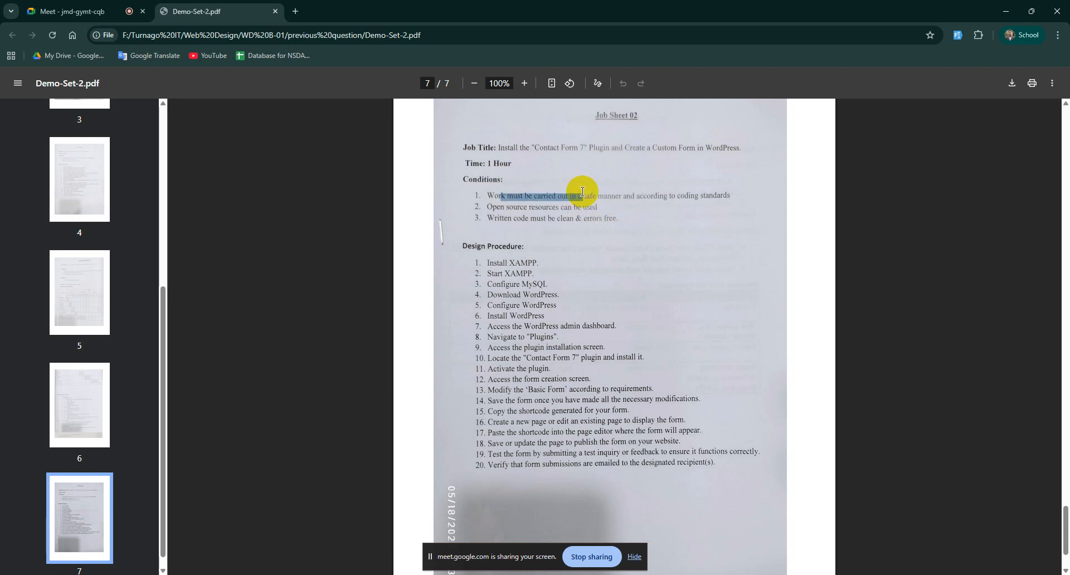
click(582, 191)
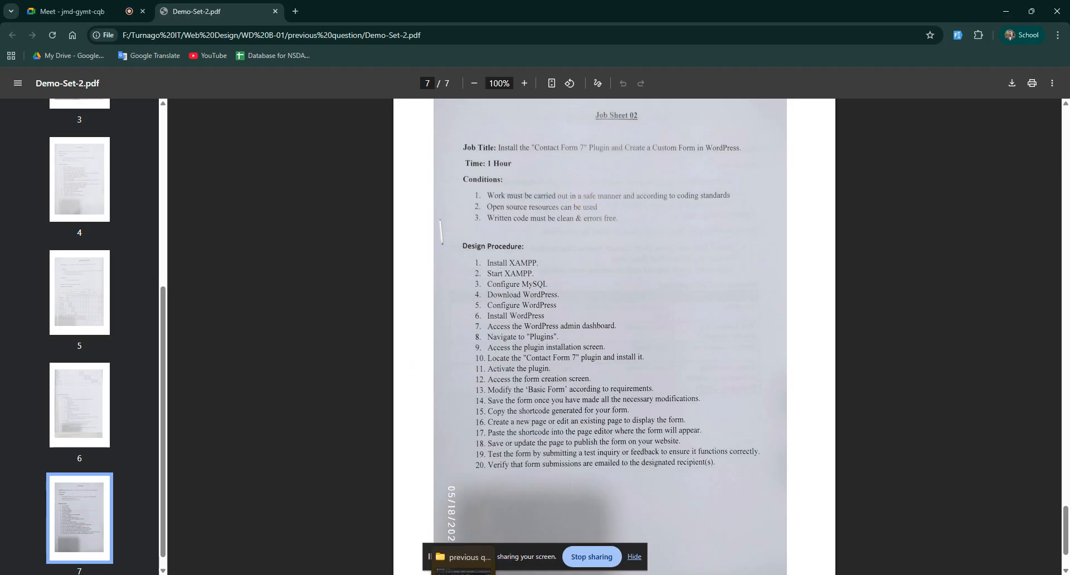
mouse_move(463, 574)
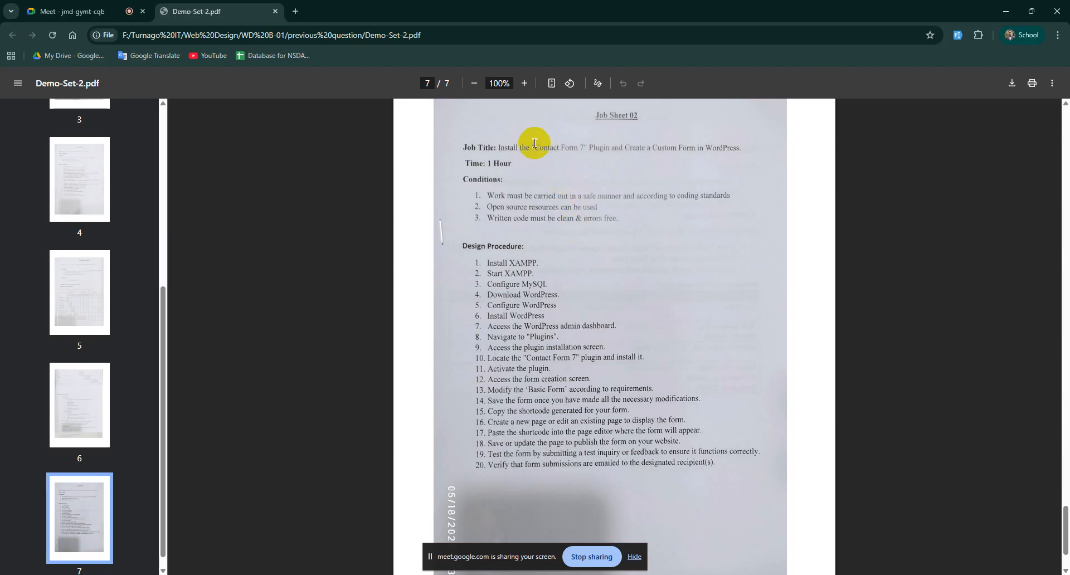
drag(535, 144, 583, 147)
click(566, 240)
drag(502, 369, 645, 399)
click(648, 346)
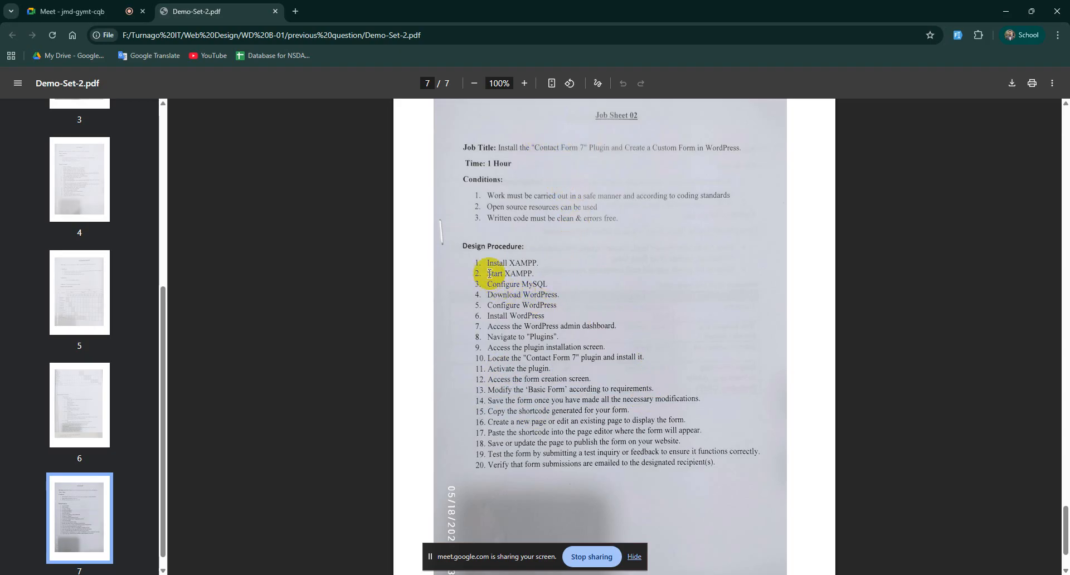
Step: Highlight the design procedure steps from Install XAMPP through the Contact Form 7 install
drag(478, 257, 566, 293)
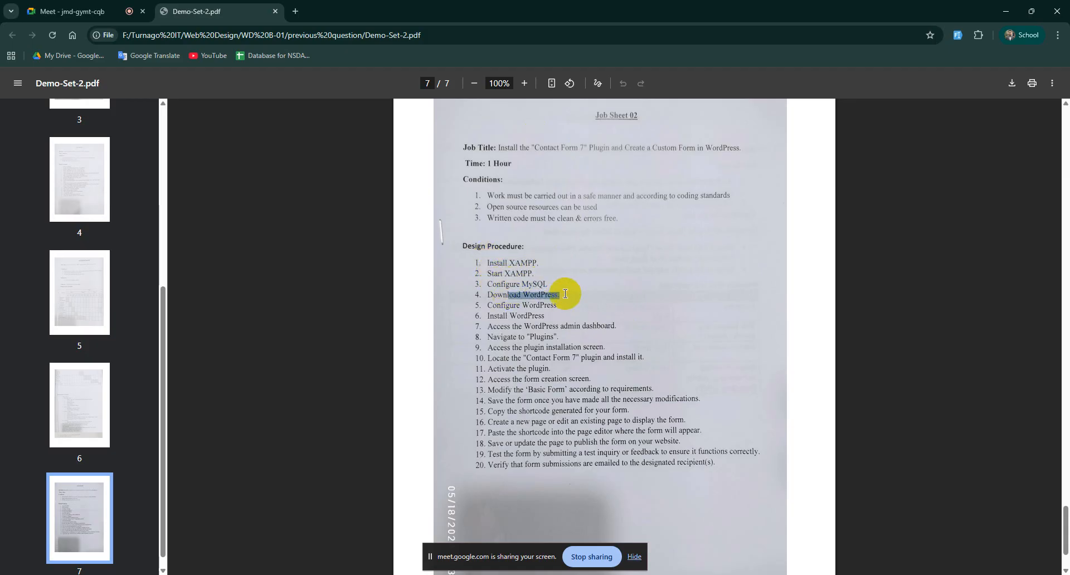
drag(497, 305, 604, 318)
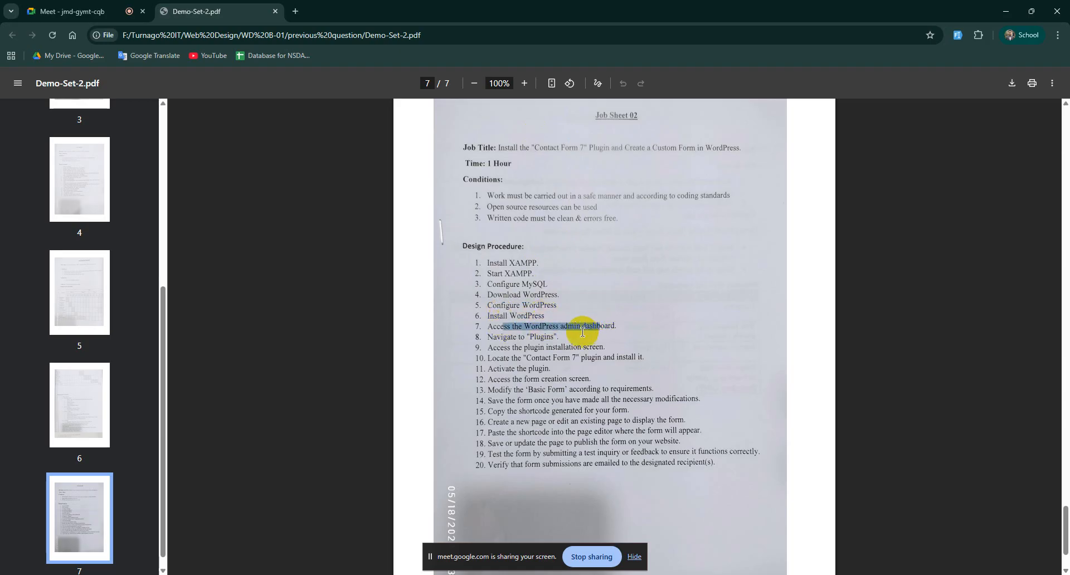
click(517, 338)
drag(517, 338, 559, 337)
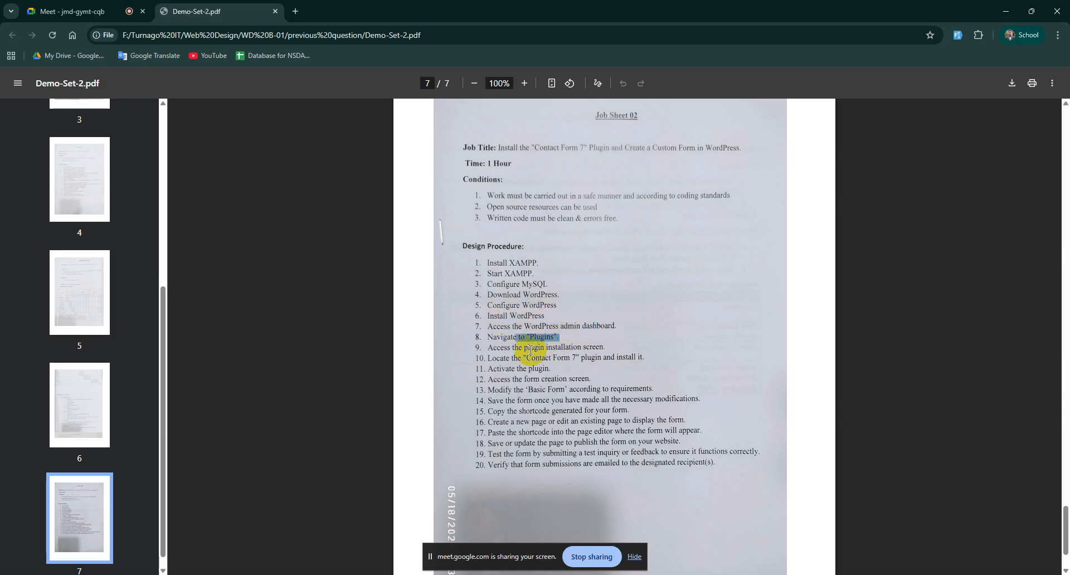
click(546, 361)
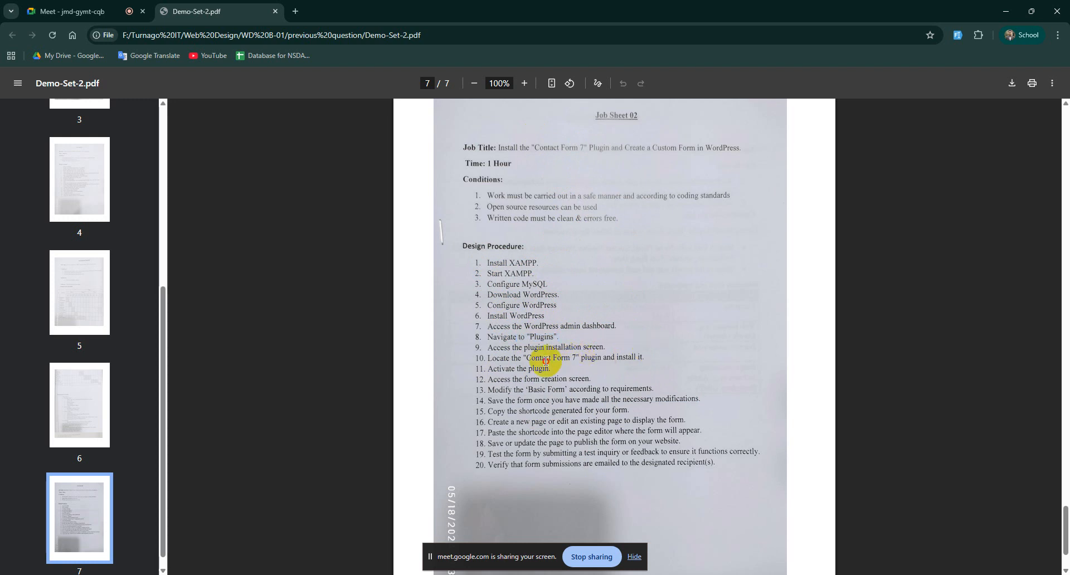
drag(559, 361, 647, 357)
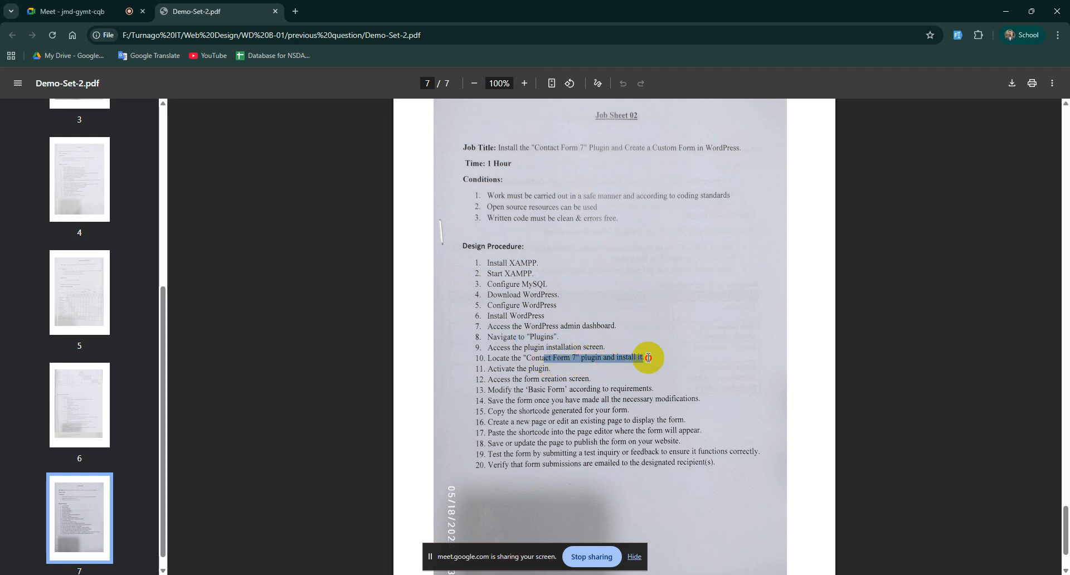
click(528, 370)
drag(553, 370, 481, 263)
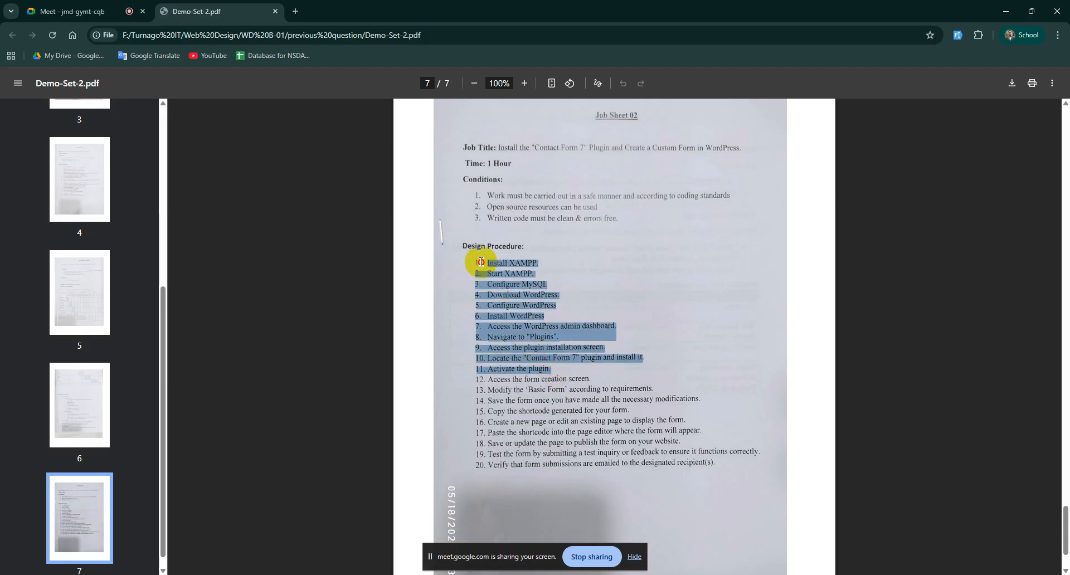
click(521, 380)
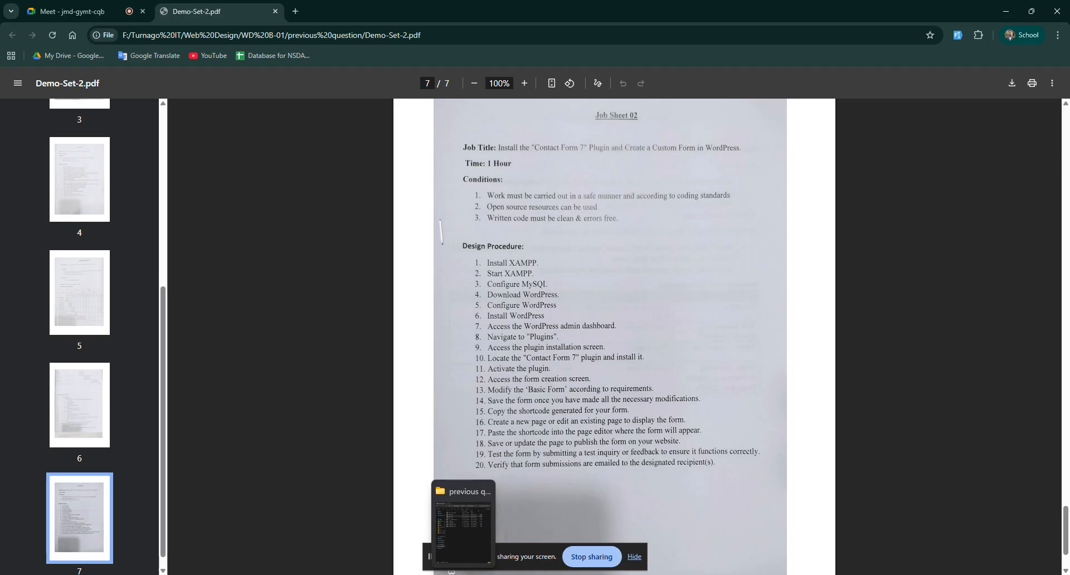
Step: Check the computer's drives in the file browser window, then return to the browser
click(462, 526)
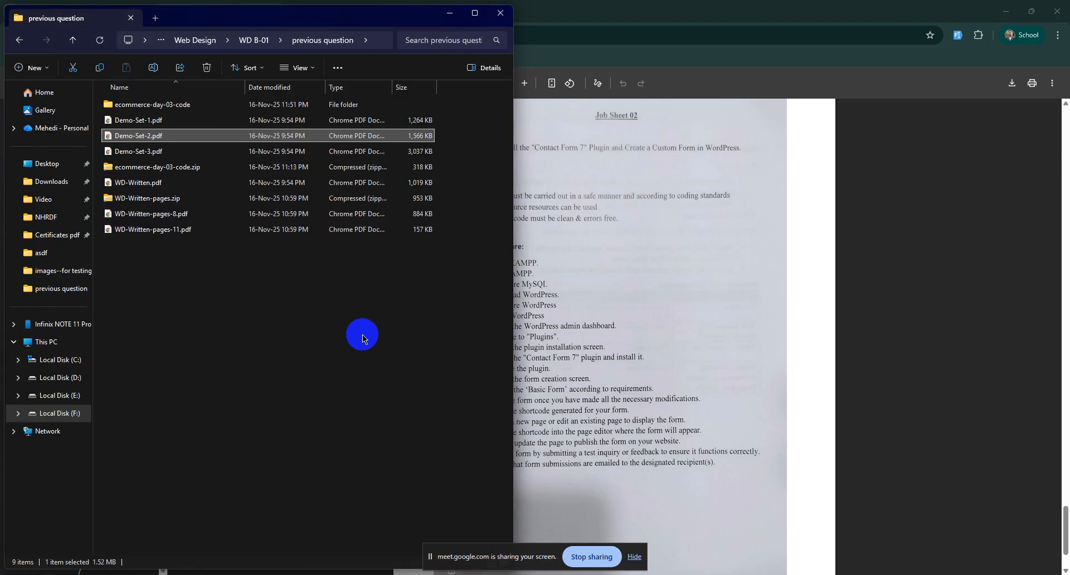
click(47, 342)
click(578, 5)
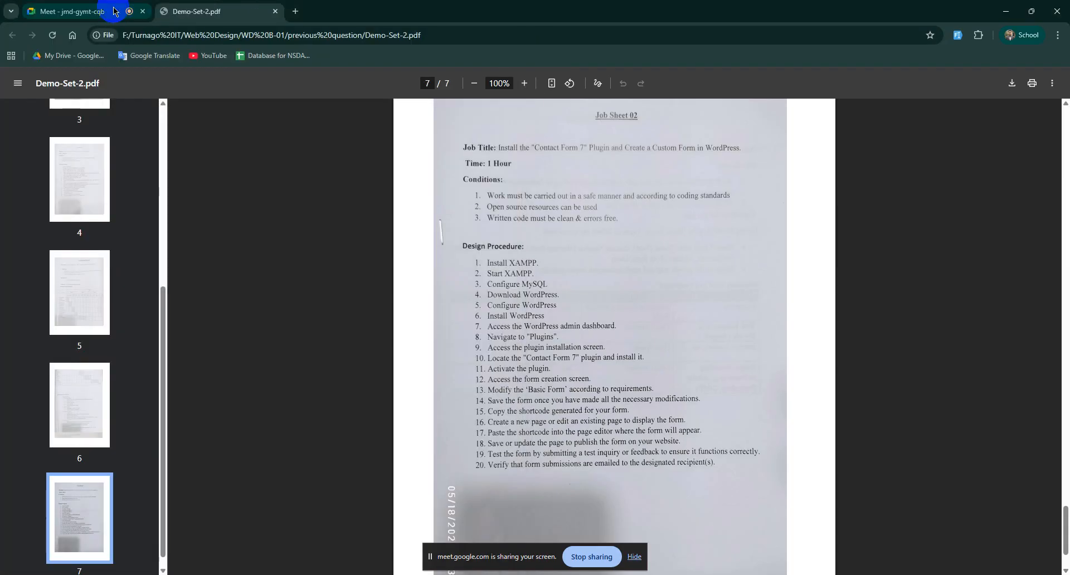
Step: Admit the first waiting guest from the Meet participants list
click(131, 10)
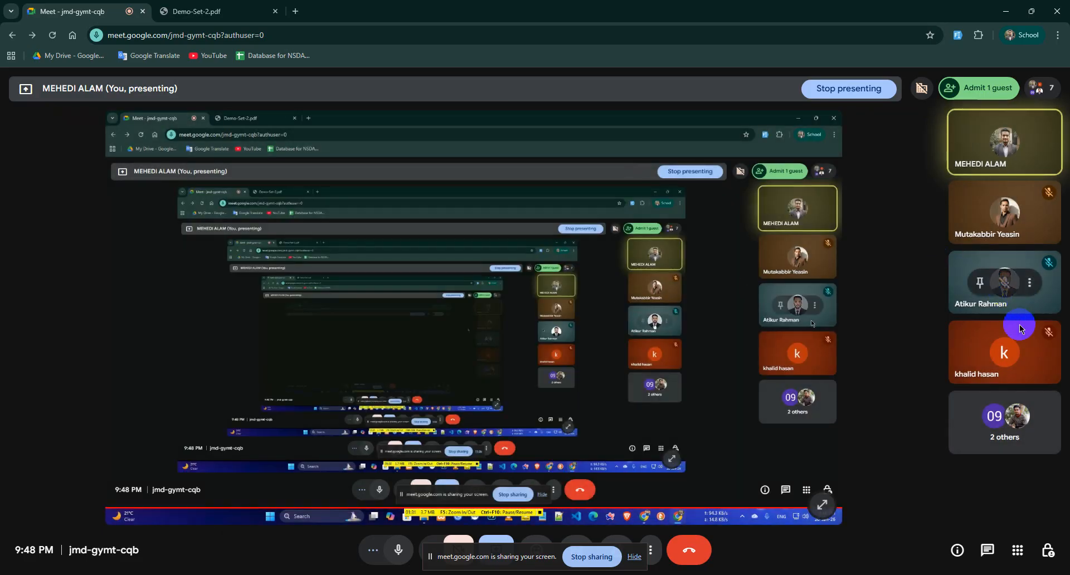
click(1032, 90)
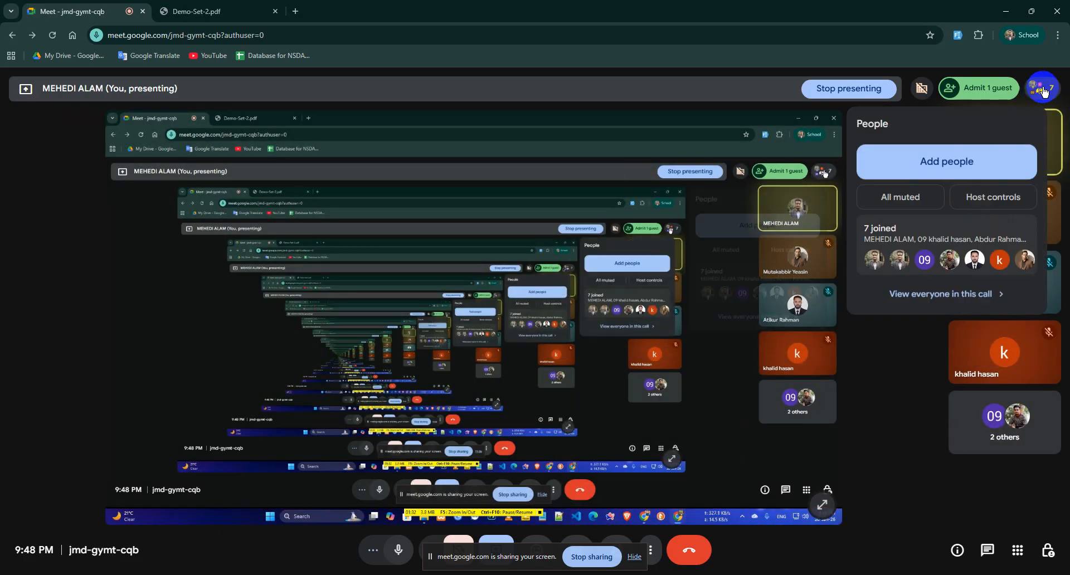
click(970, 293)
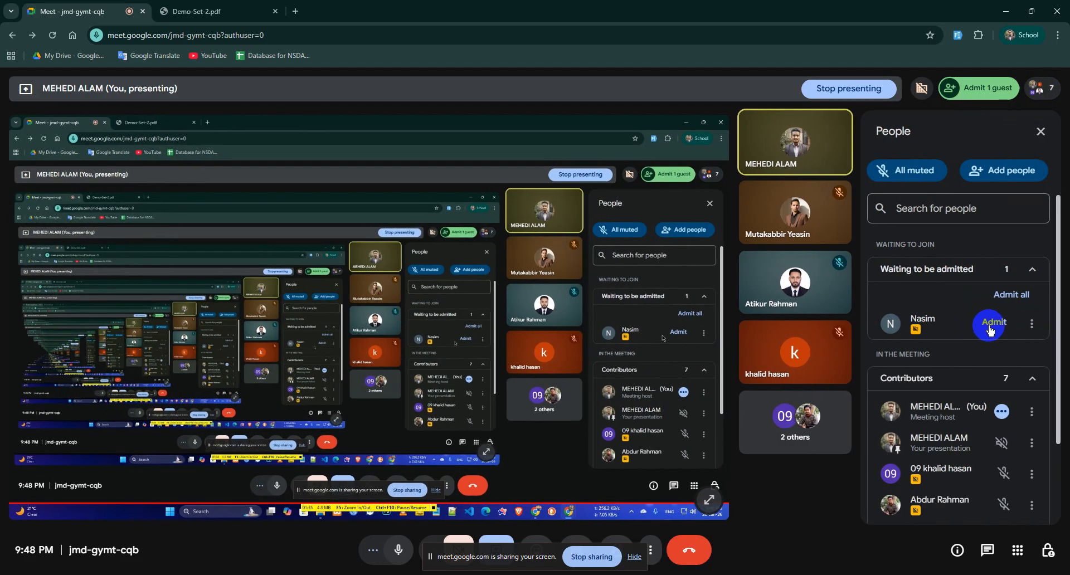
click(991, 327)
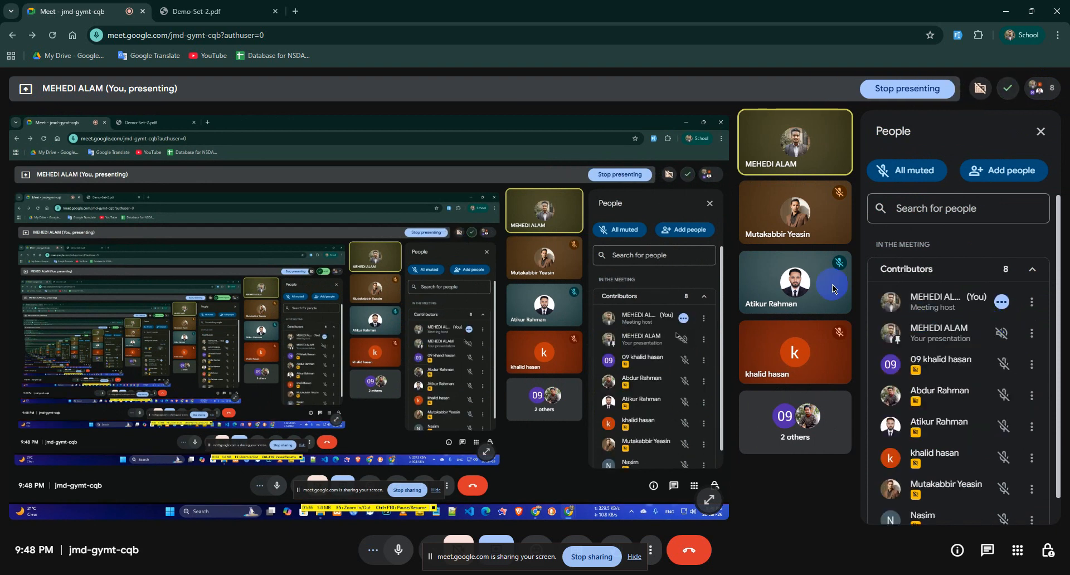
Step: Open a new File Explorer window with Win+E
click(211, 11)
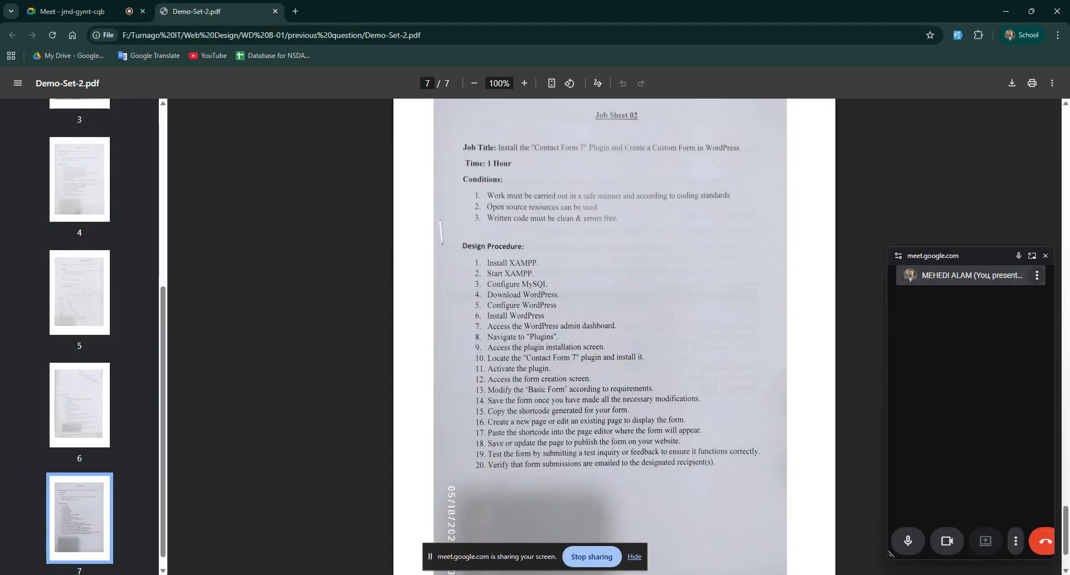
key(super+e)
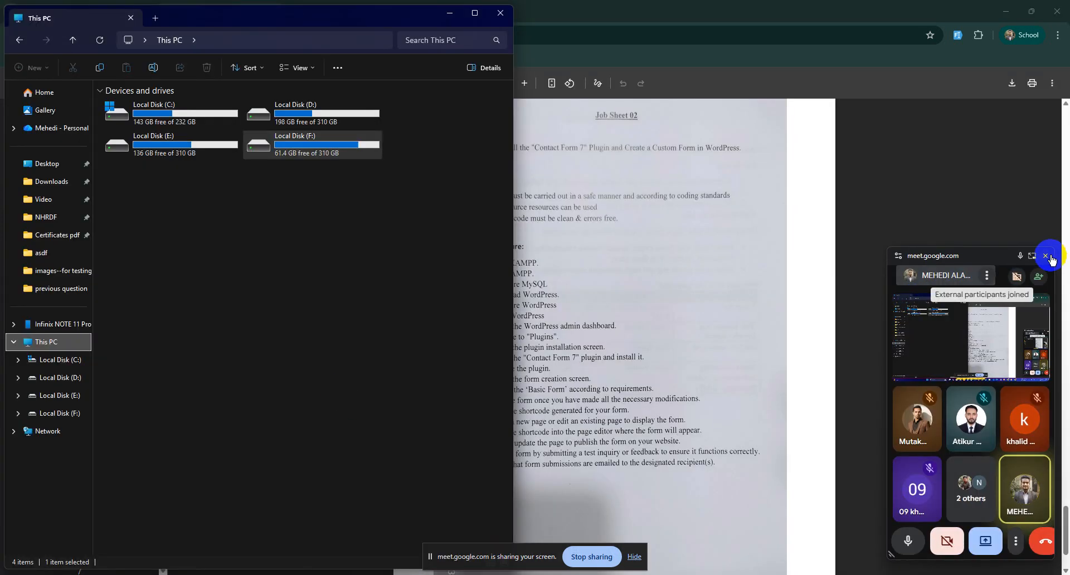
click(750, 2)
Step: Admit the second waiting guest and bring File Explorer's This PC forward
click(105, 7)
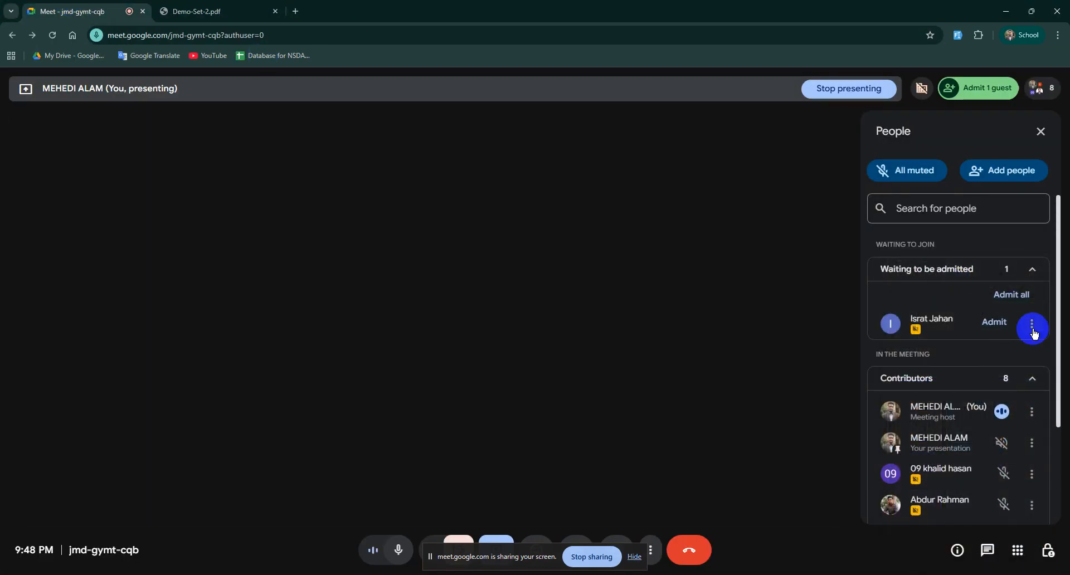
click(994, 321)
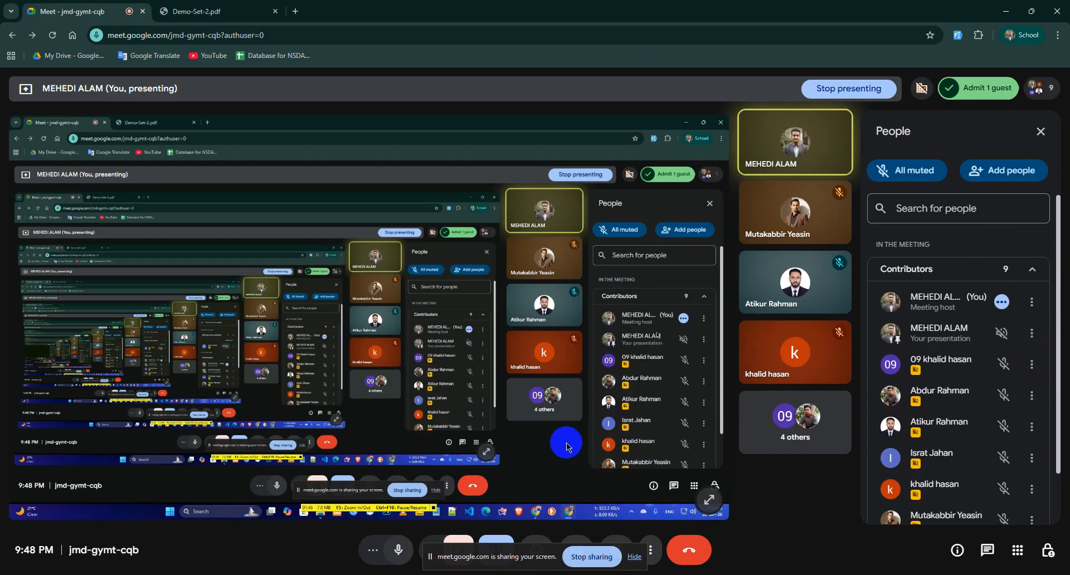
click(463, 574)
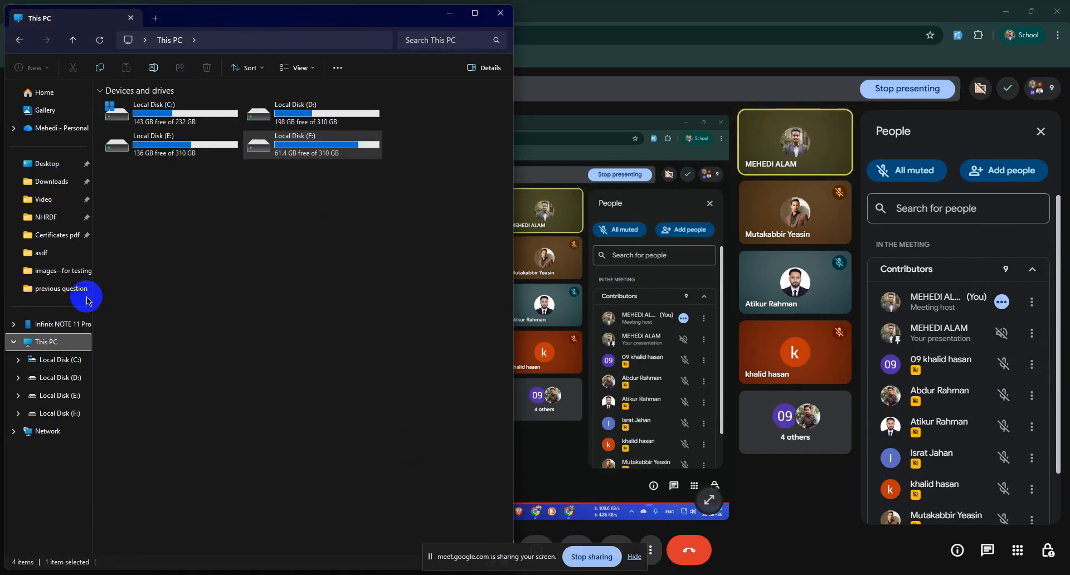
Step: Browse to C:\xampp\htdocs and select wordpress-6.9.zip (28,006 KB)
double_click(187, 103)
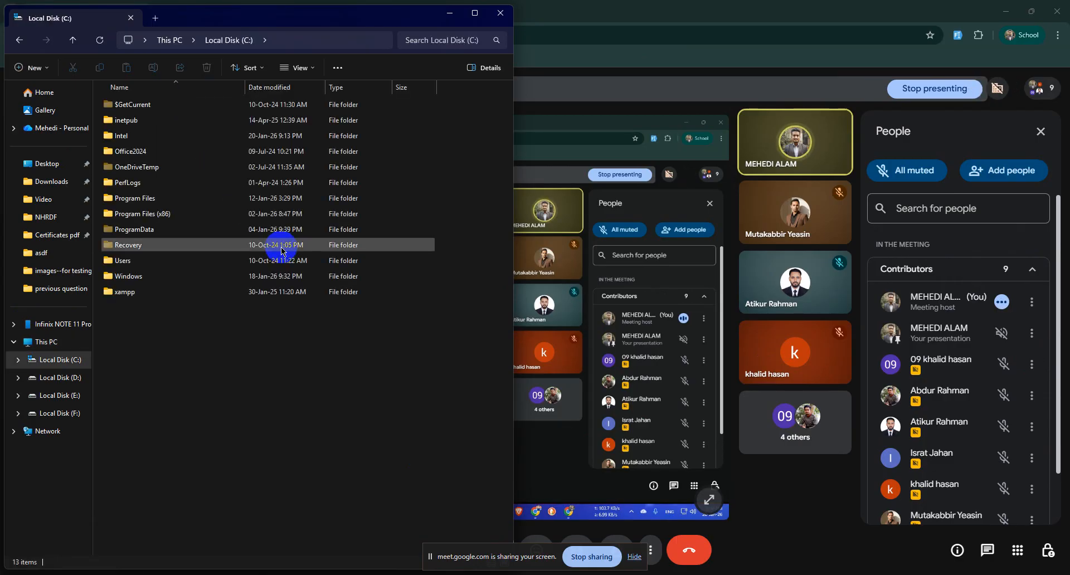
double_click(135, 291)
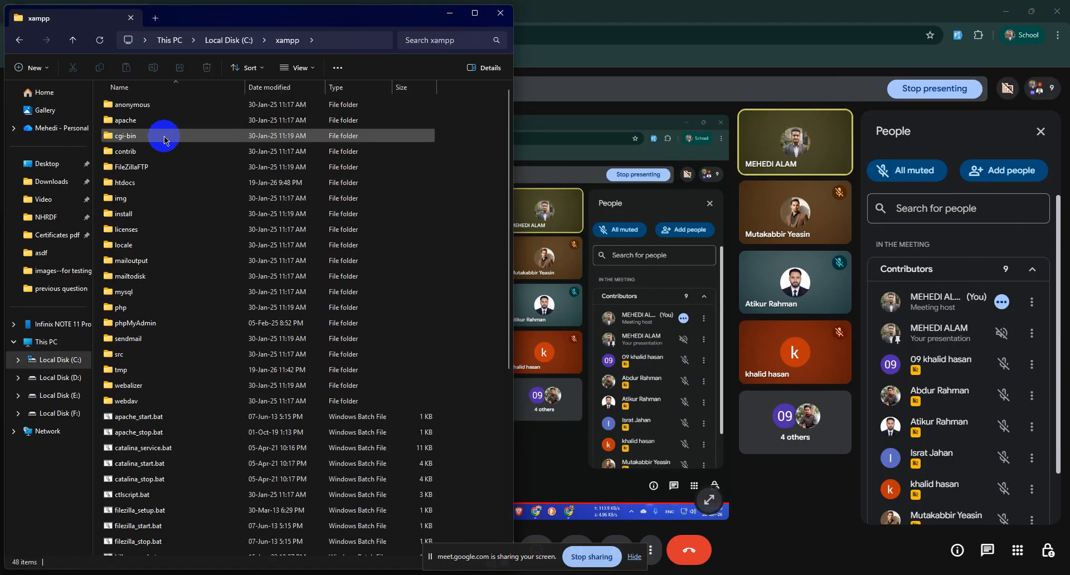
double_click(134, 182)
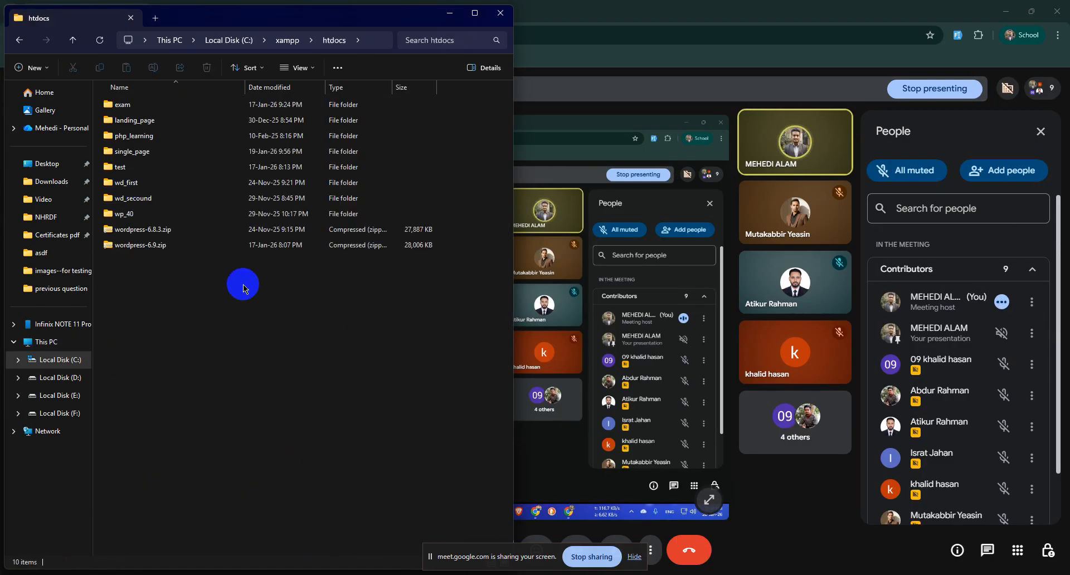
click(142, 245)
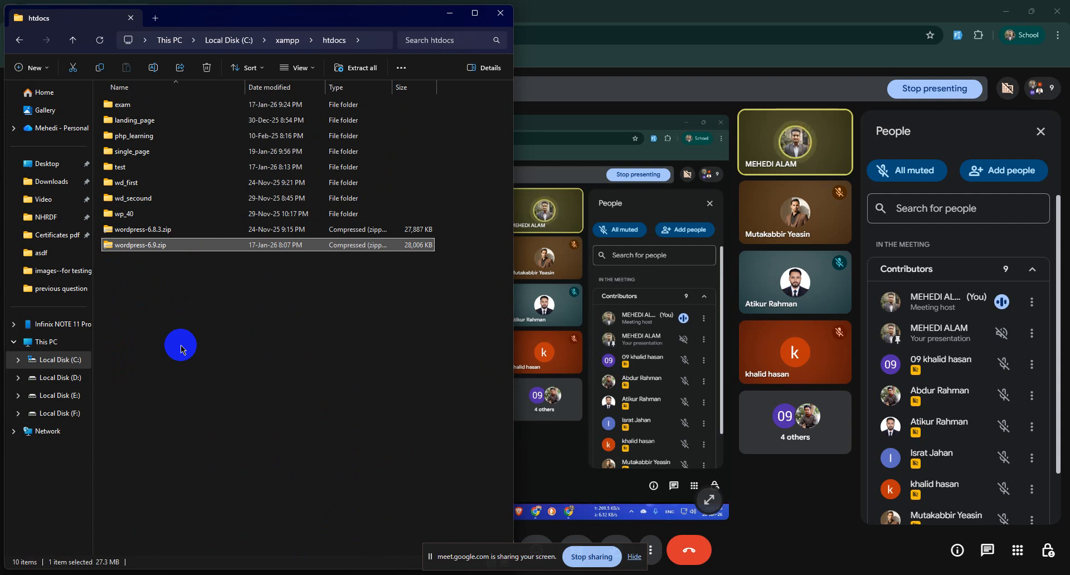
click(145, 379)
click(121, 247)
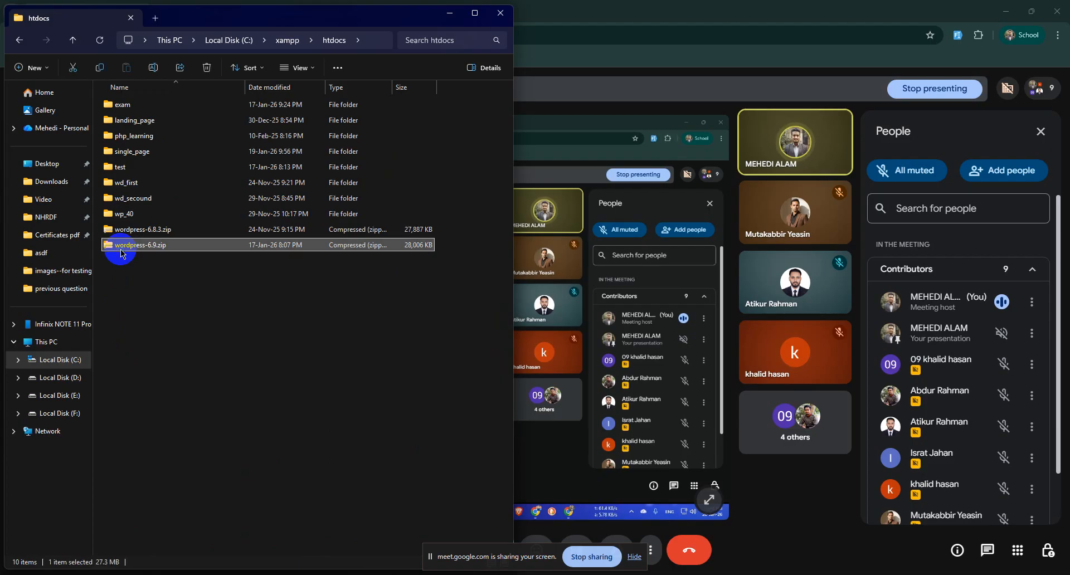
Step: Extract wordpress-6.9.zip here with WinRAR and check the extracted wordpress folder's files
right_click(122, 252)
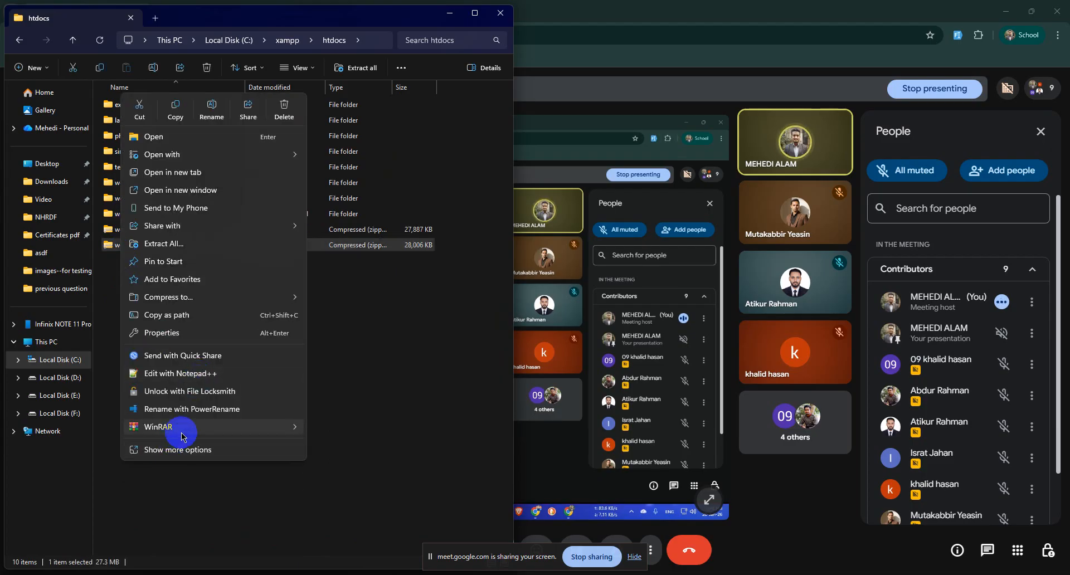
mouse_move(181, 436)
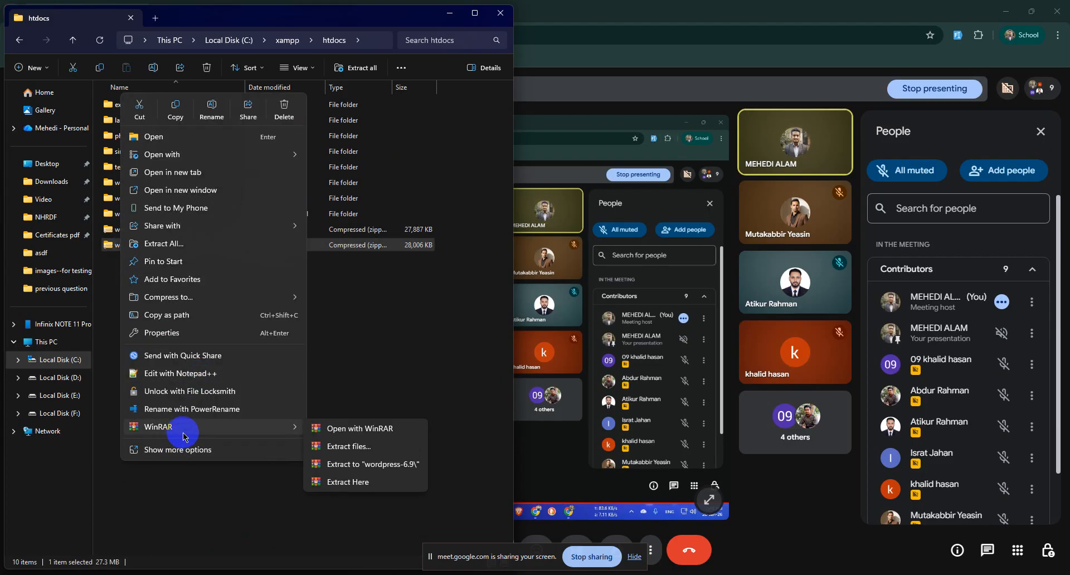
click(338, 482)
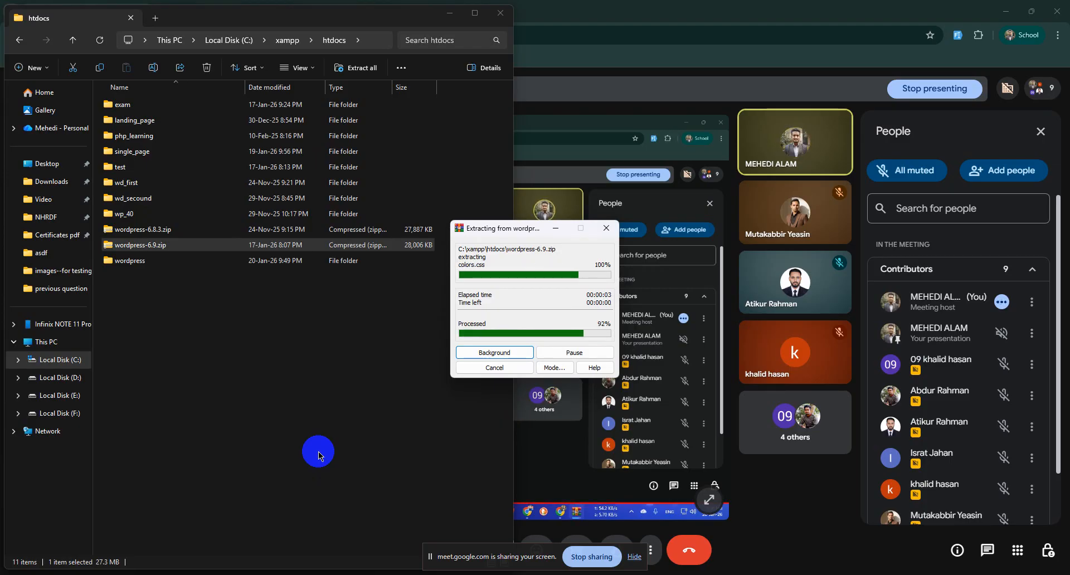
click(148, 261)
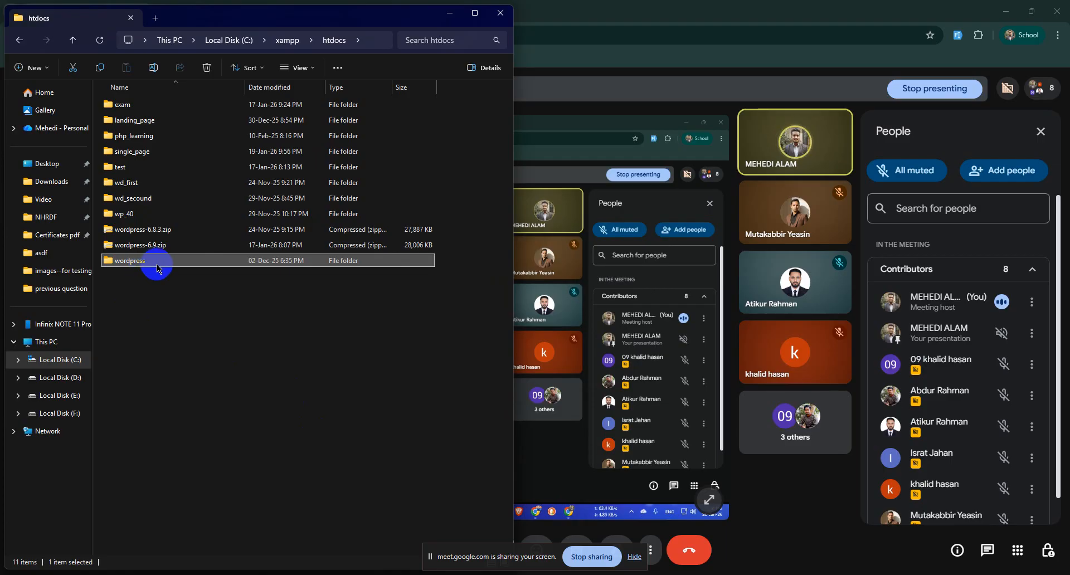
double_click(131, 266)
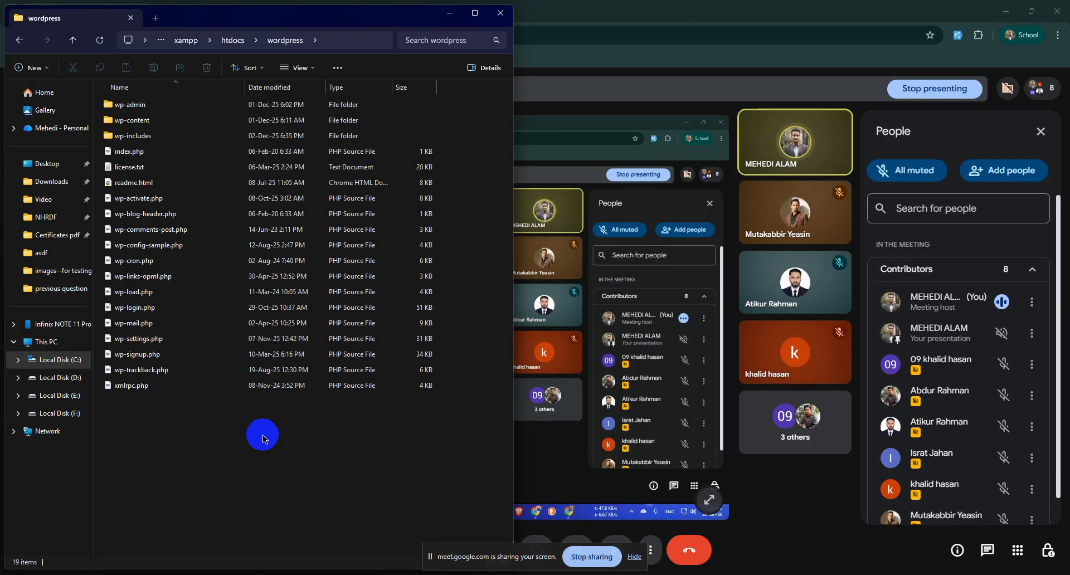
drag(154, 455, 152, 100)
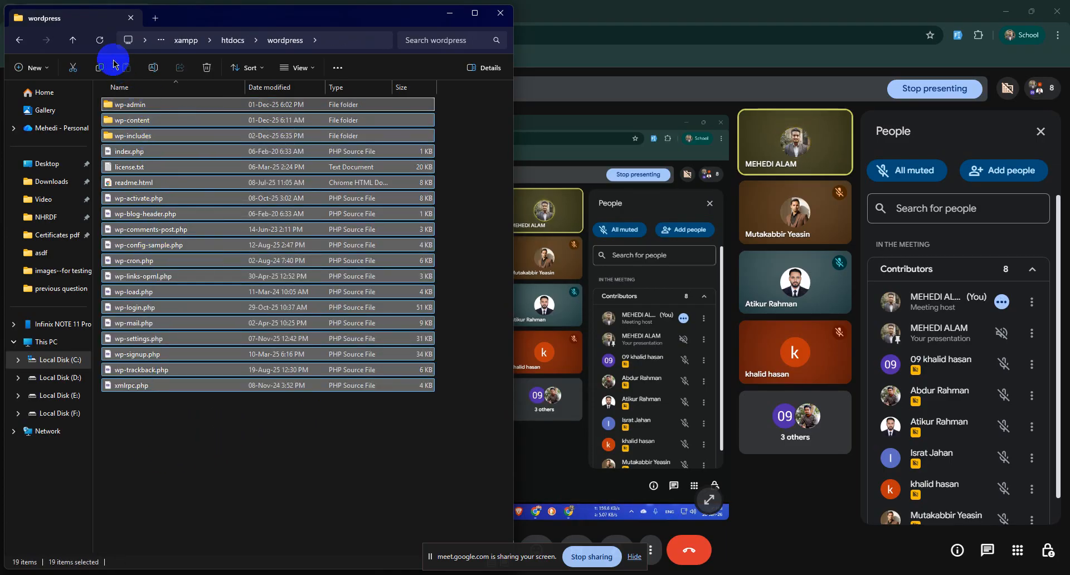
click(73, 40)
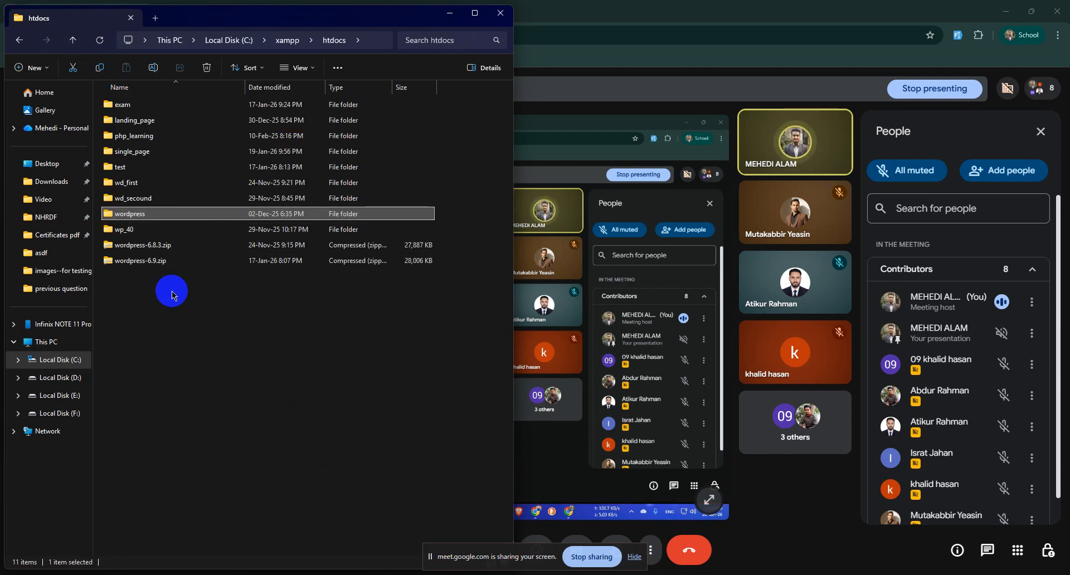
Step: Rename the extracted wordpress folder to contact_form
click(148, 219)
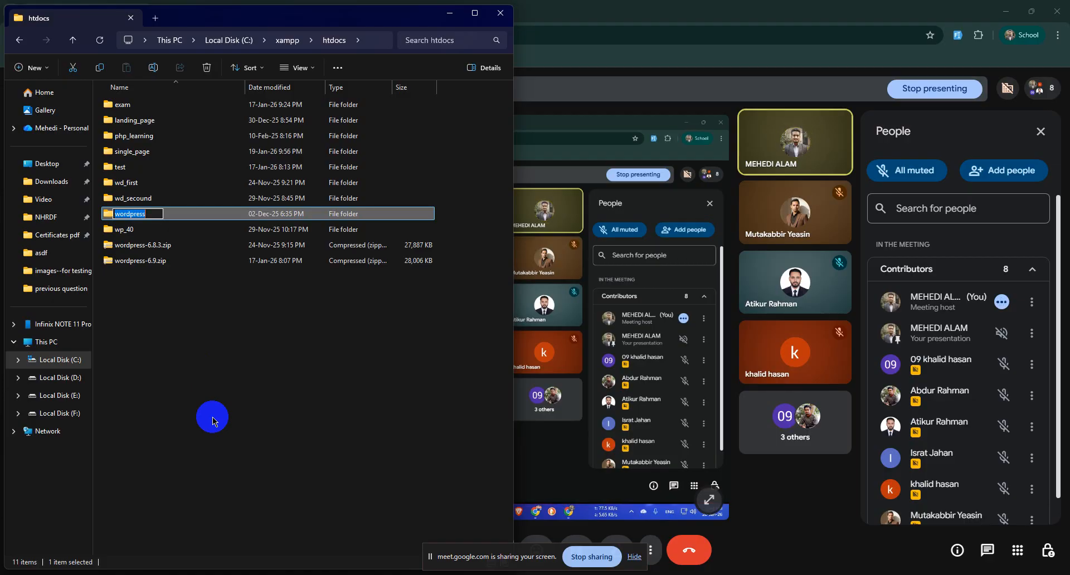
text(contact_form)
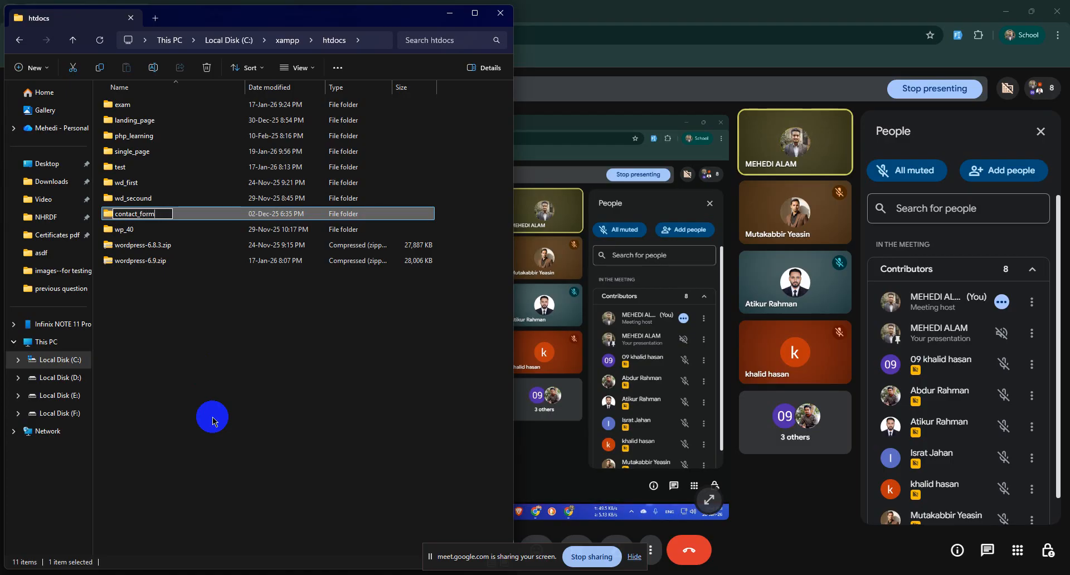
key(shift+Left)
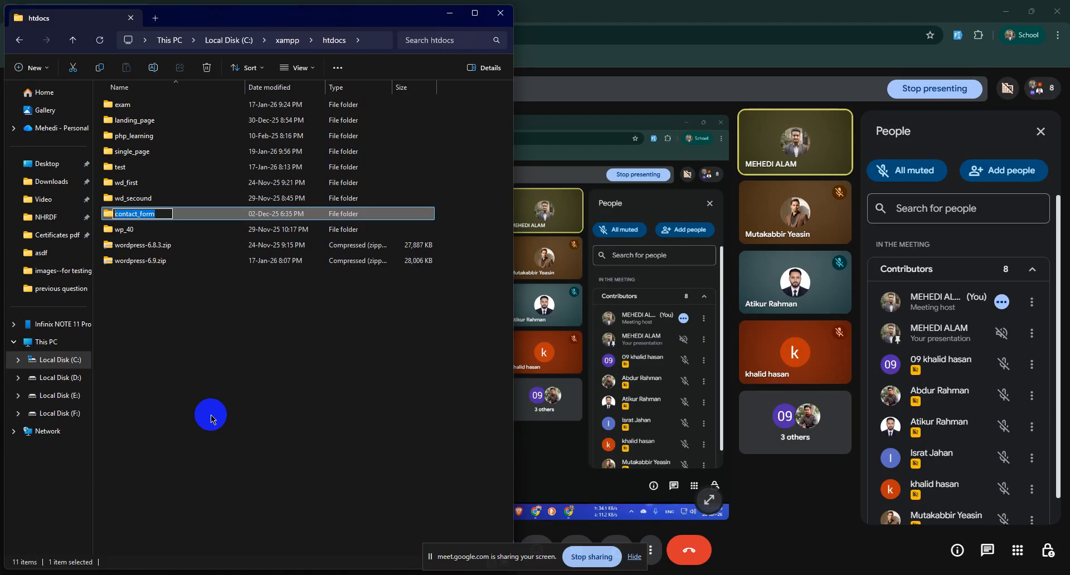
key(Return)
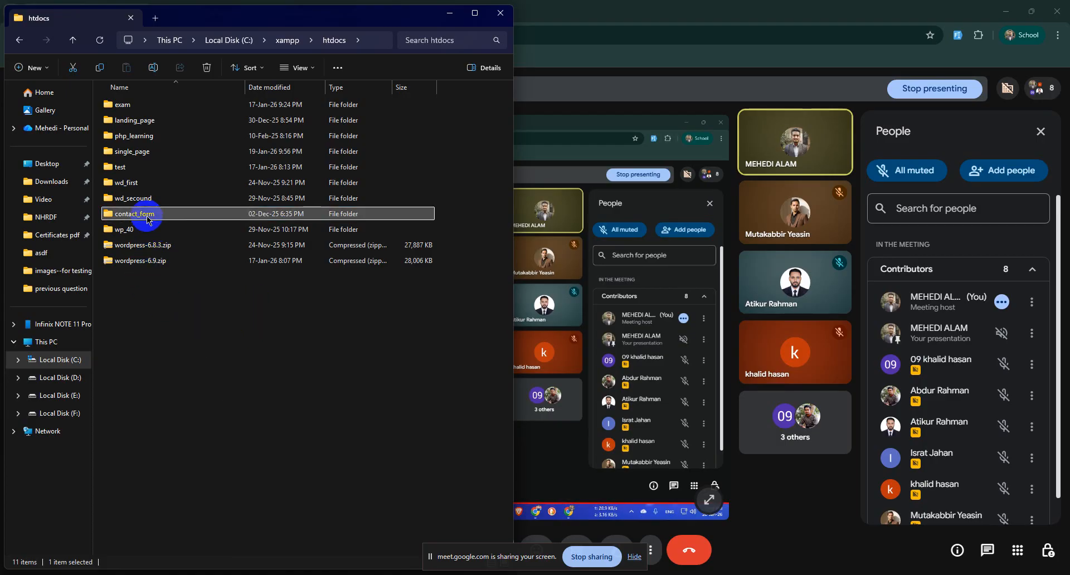
click(621, 11)
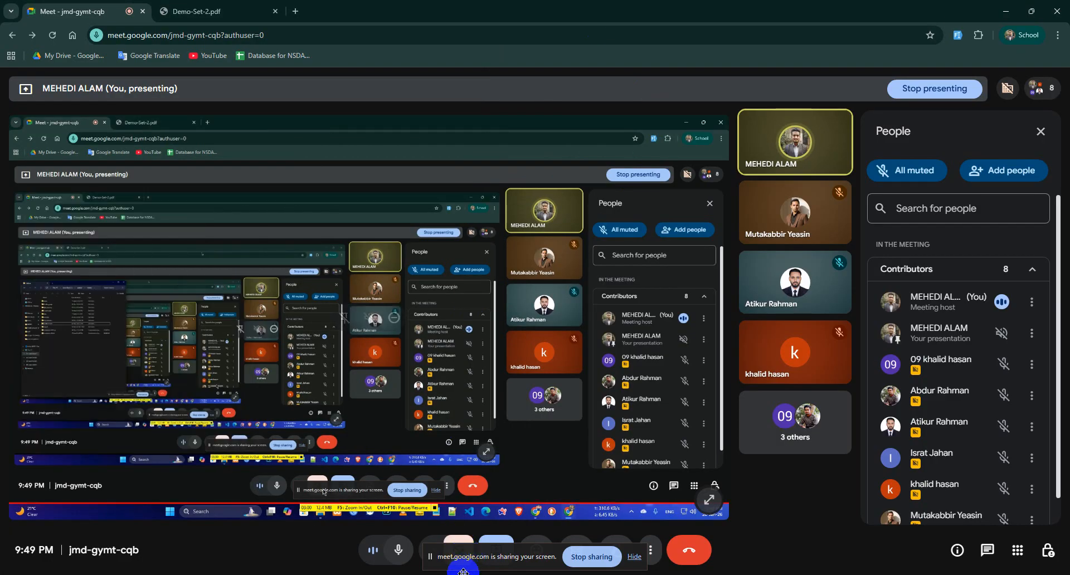
Step: Start Apache (ports 80, 443) and MySQL (port 3306) from XAMPP Control Panel
click(486, 574)
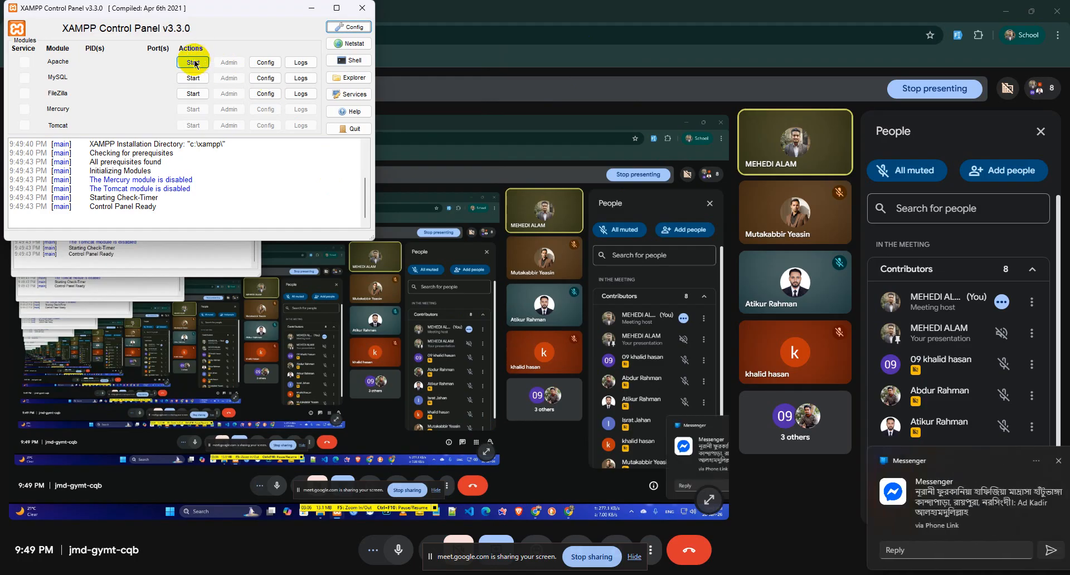
click(193, 62)
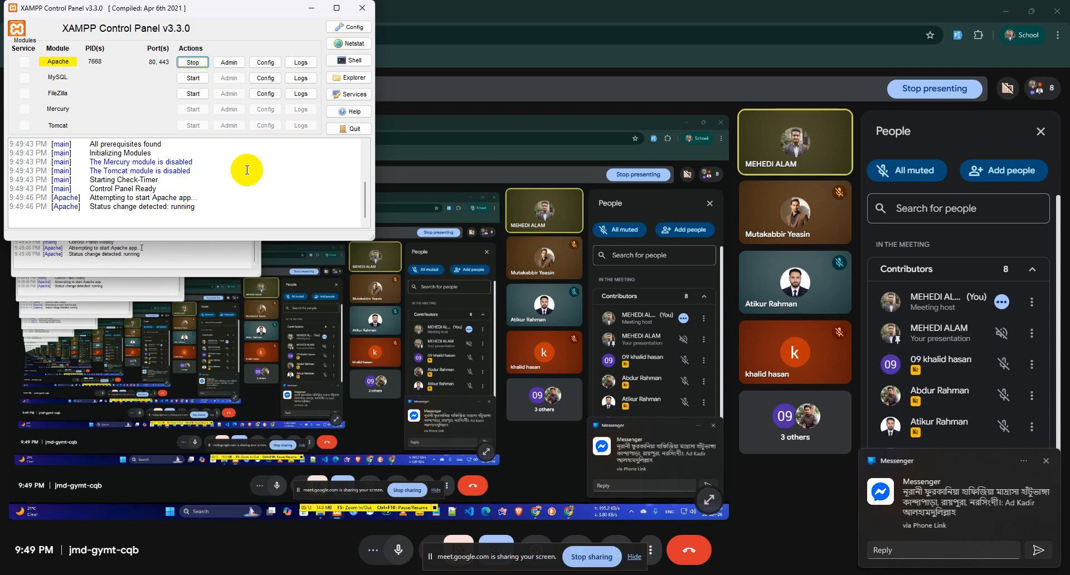
click(192, 80)
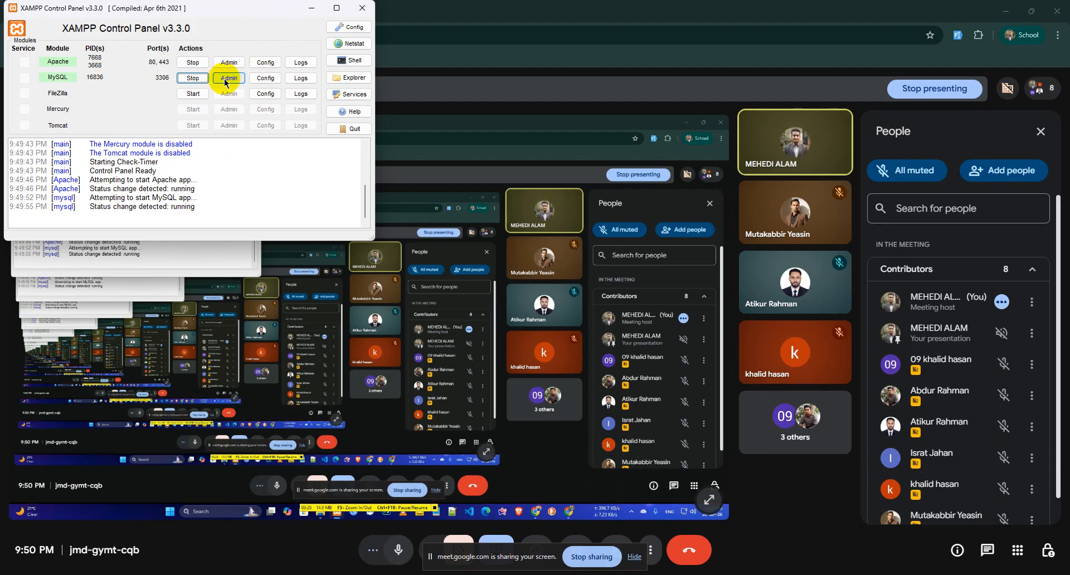
Step: Open phpMyAdmin and the localhost Index of / in separate tabs, then open the contact_form folder
click(504, 170)
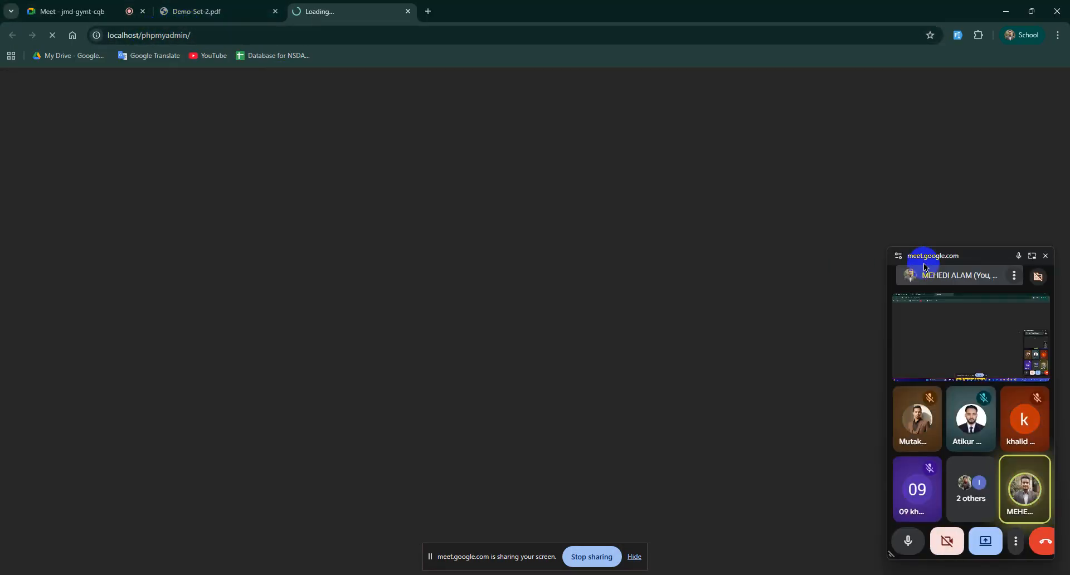
click(1042, 254)
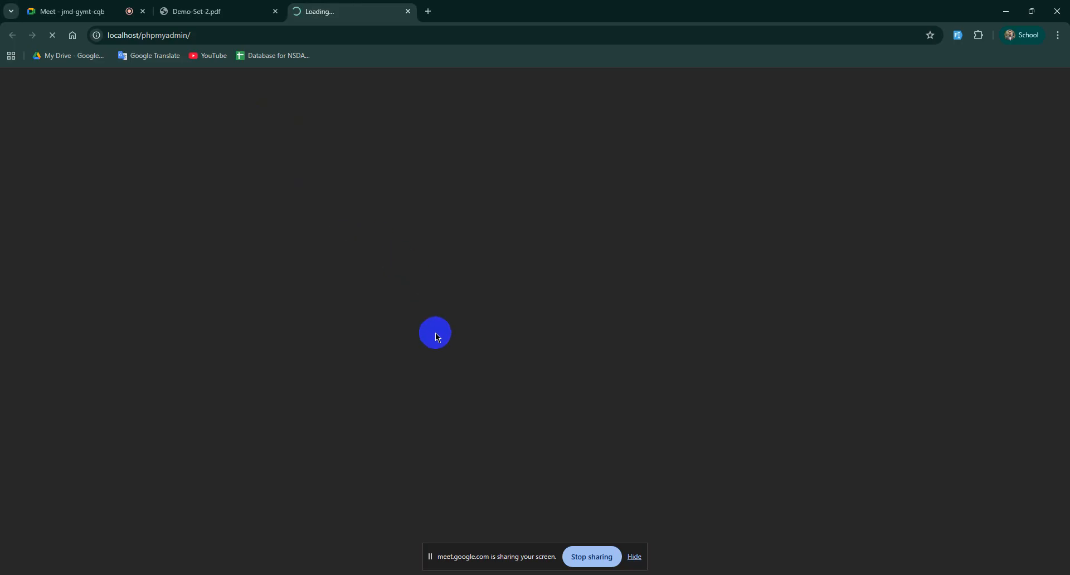
click(488, 574)
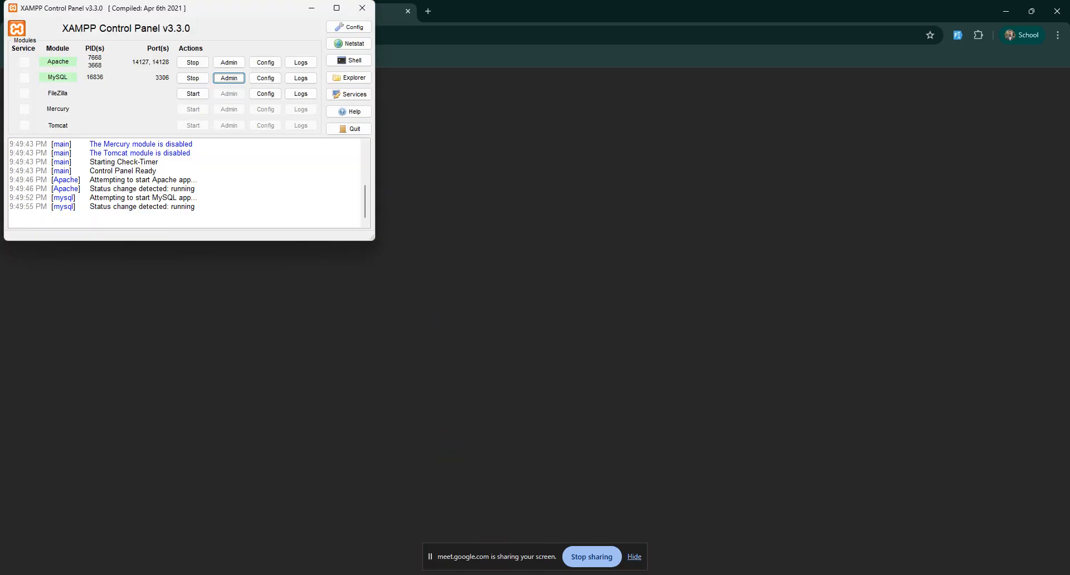
click(235, 64)
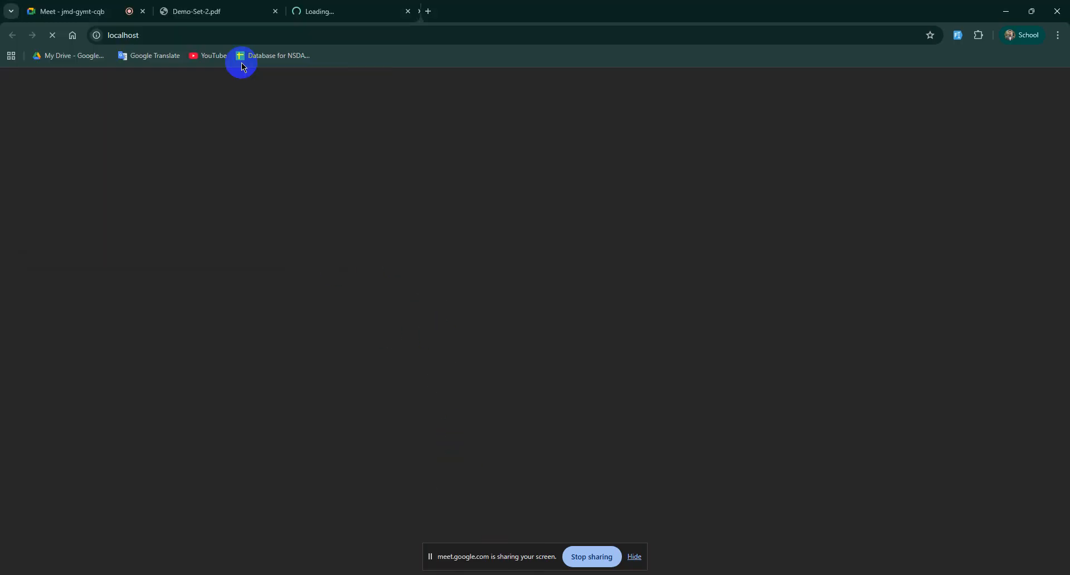
click(336, 5)
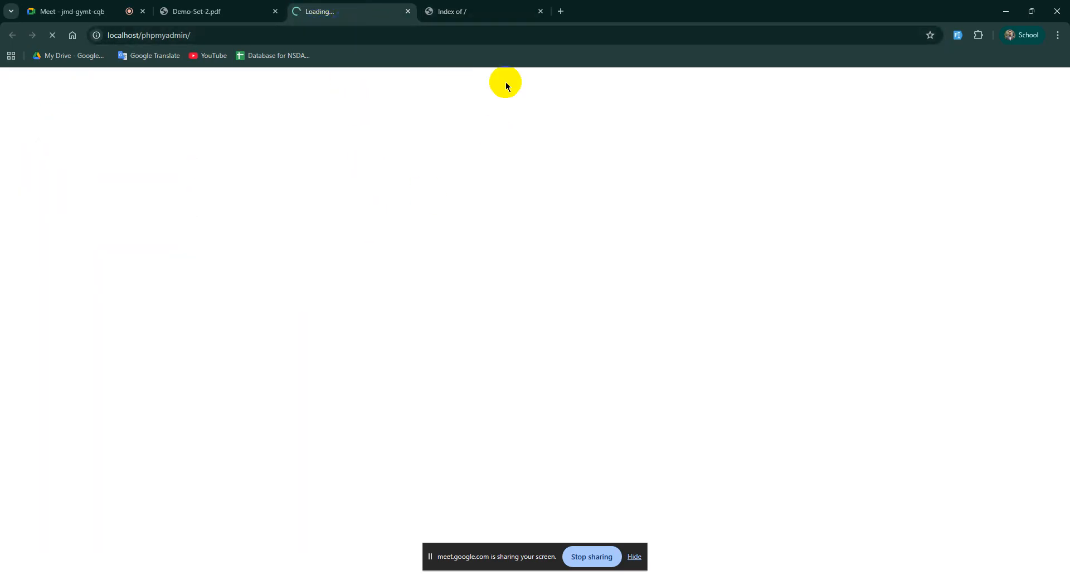
click(482, 10)
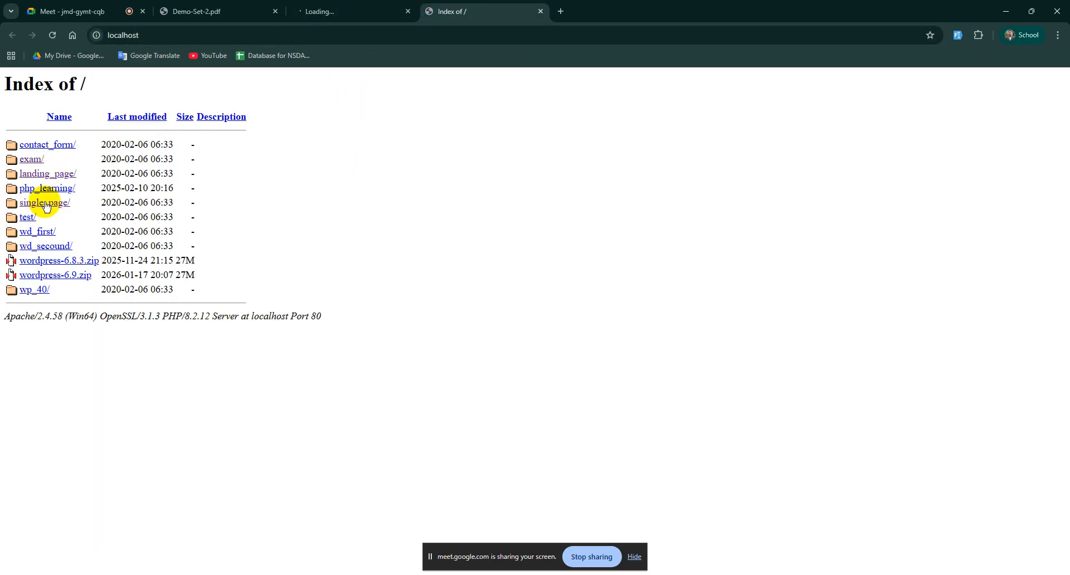
click(47, 145)
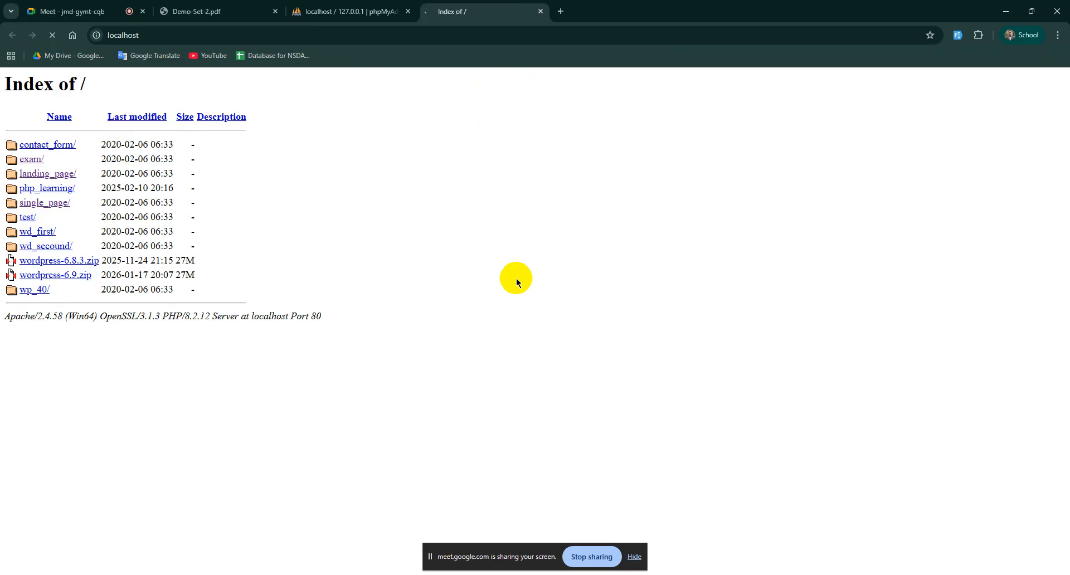
Step: Paste contact_form as the new database name in phpMyAdmin
click(338, 5)
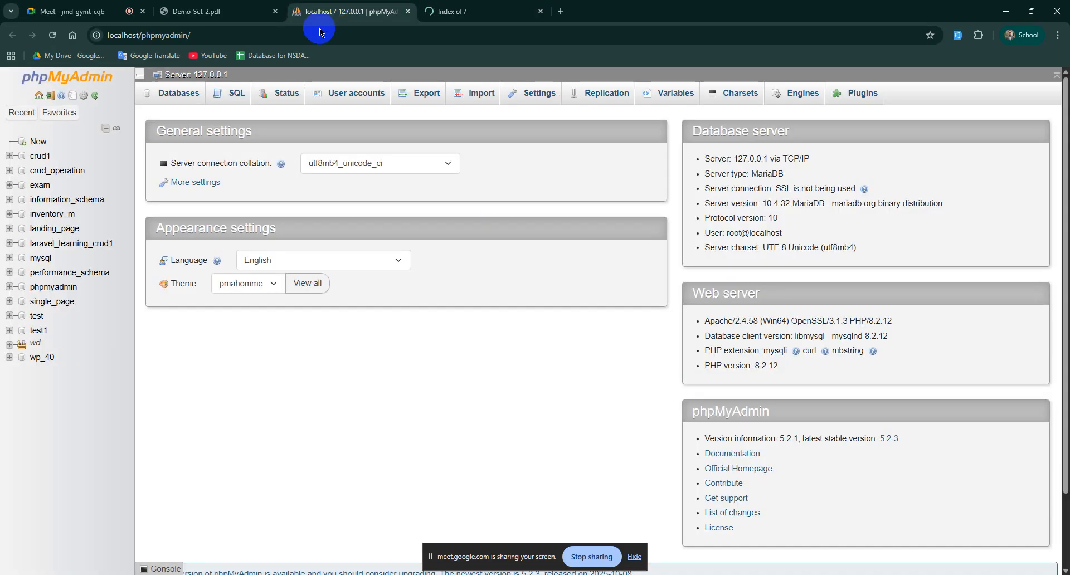
click(38, 143)
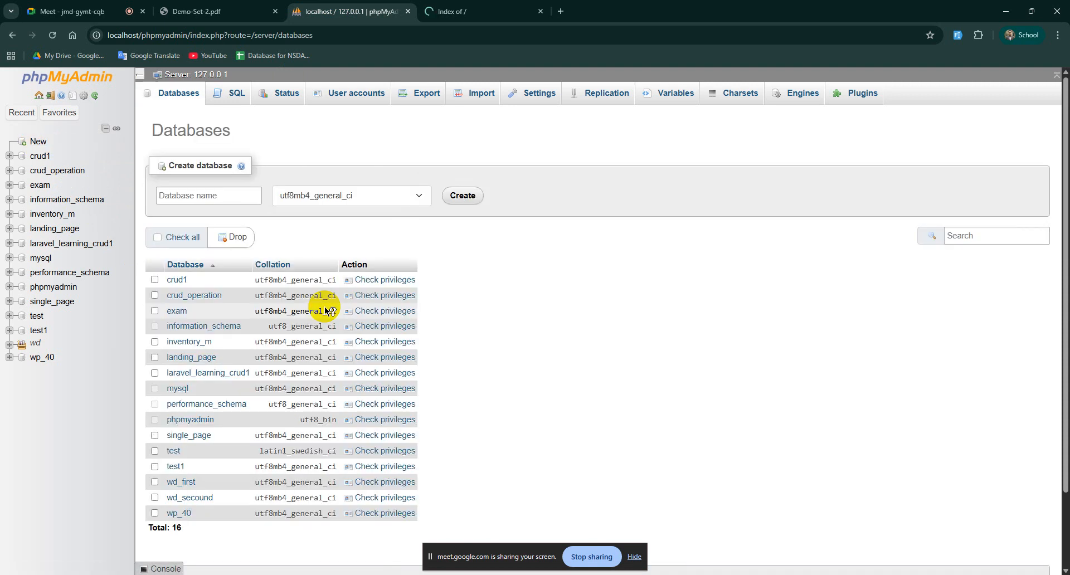
click(223, 195)
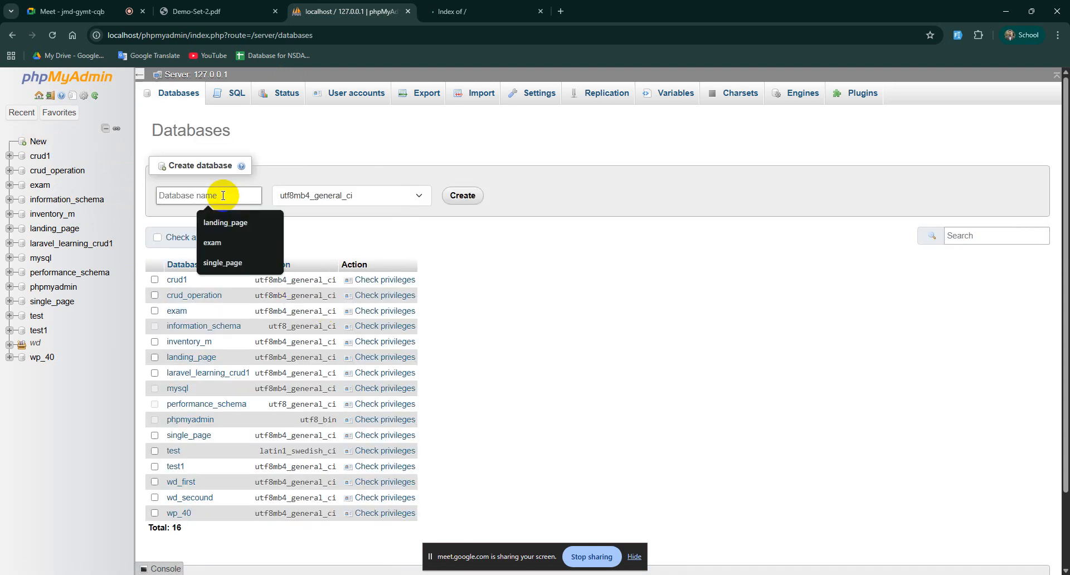
text(contact_form)
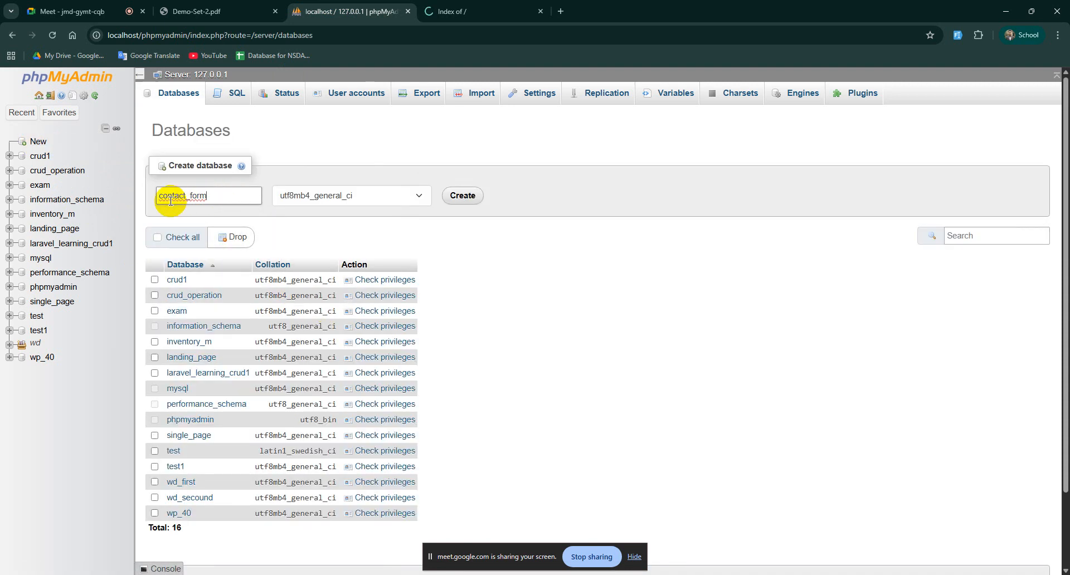
Step: Admit another waiting guest into the Meet call
click(101, 17)
click(1022, 328)
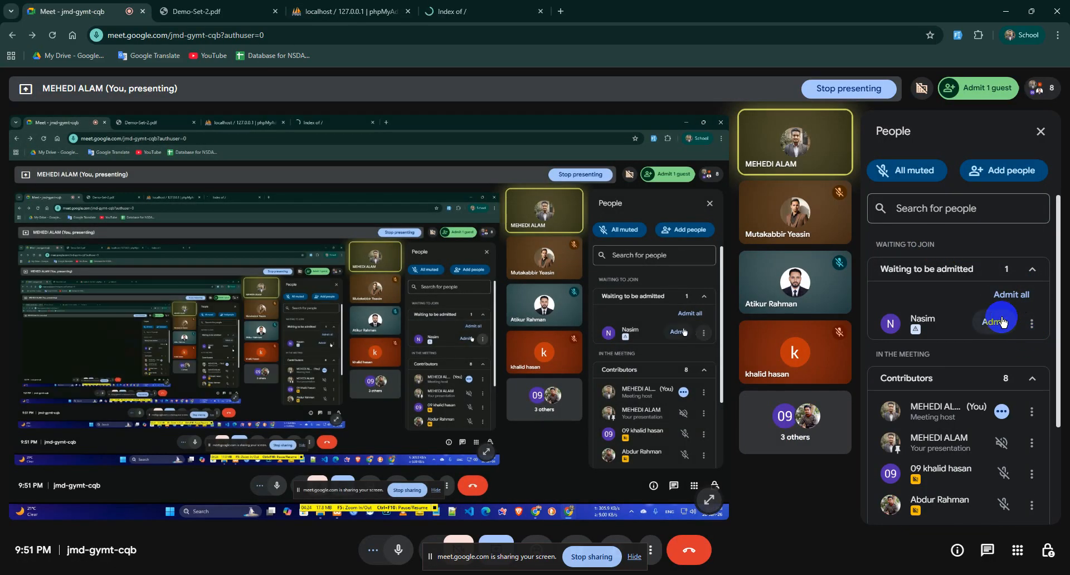
click(351, 11)
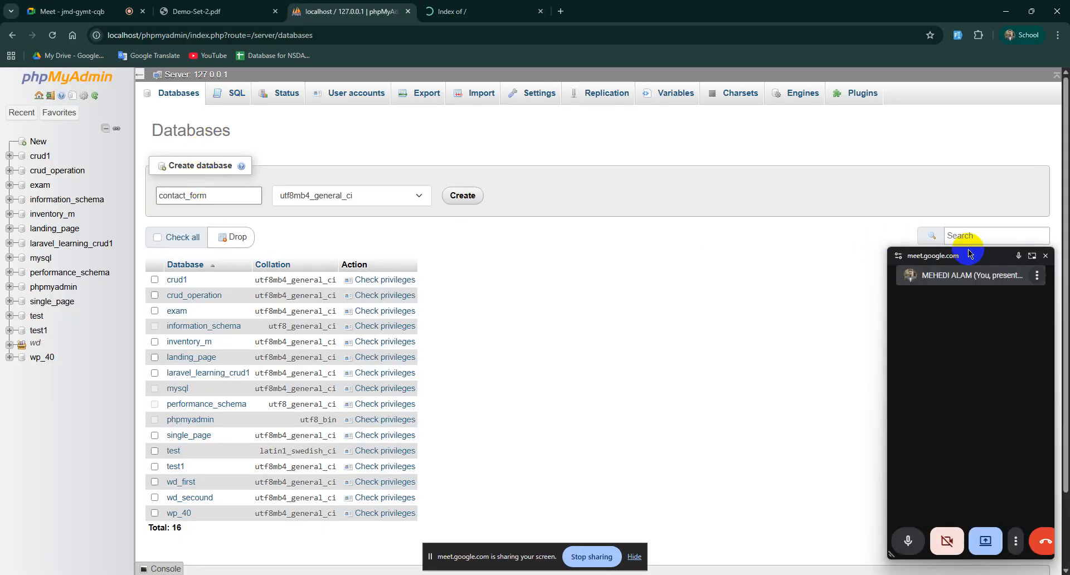
click(770, 241)
Step: Create the contact_form database and return to the localhost listing
click(212, 198)
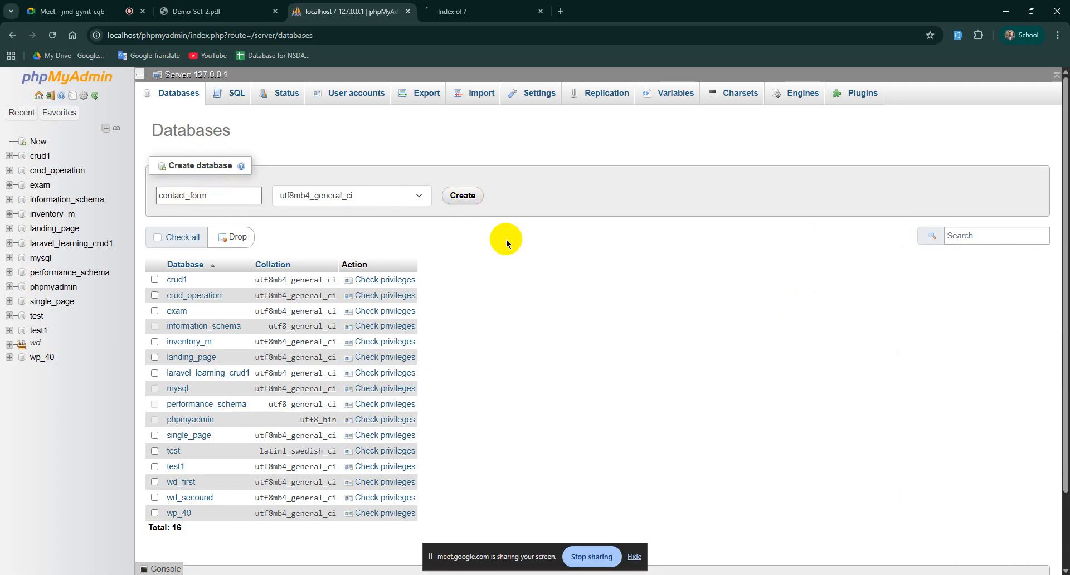
click(461, 197)
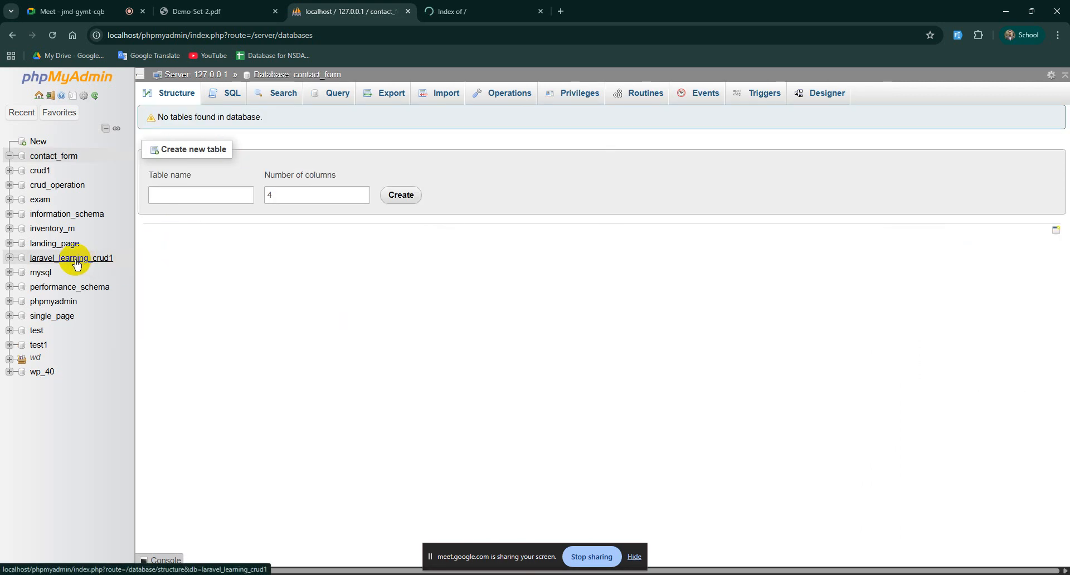
click(474, 6)
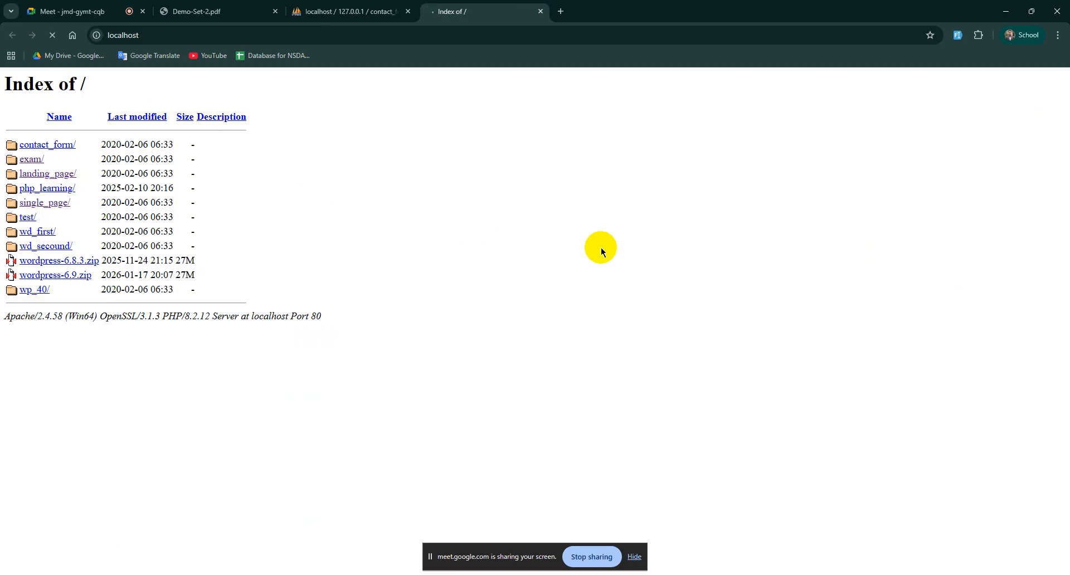
Step: Begin the WordPress setup in English (United States)
click(492, 5)
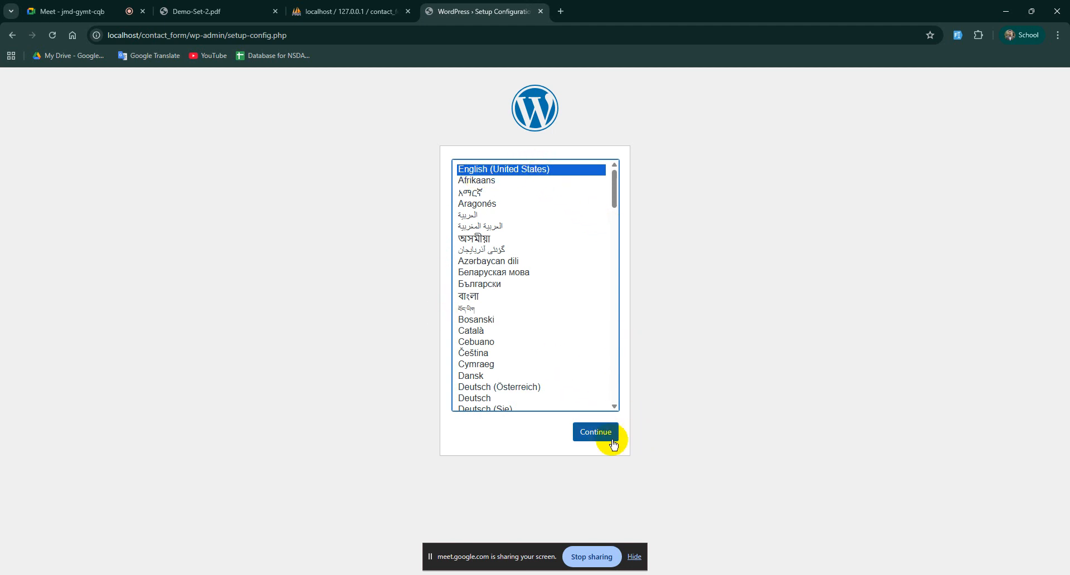
click(613, 433)
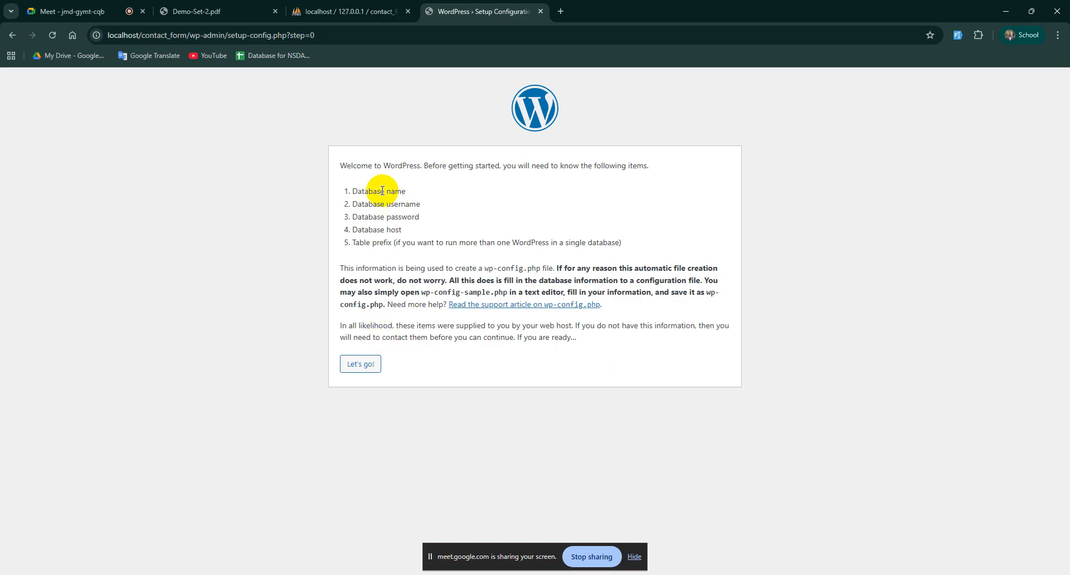
click(362, 364)
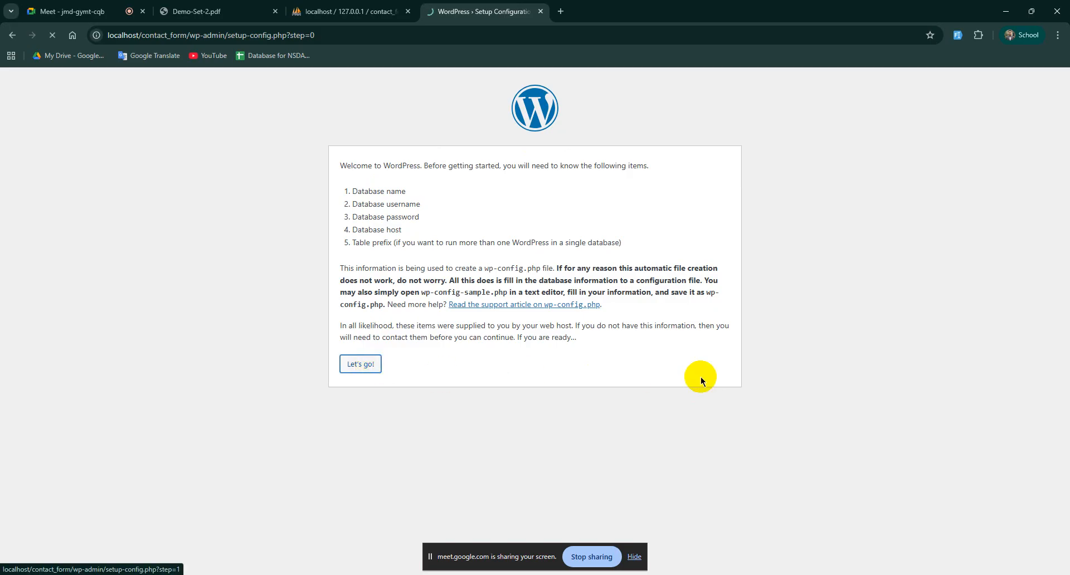
Step: Connect to database contact_form as user root and run the installation
click(442, 195)
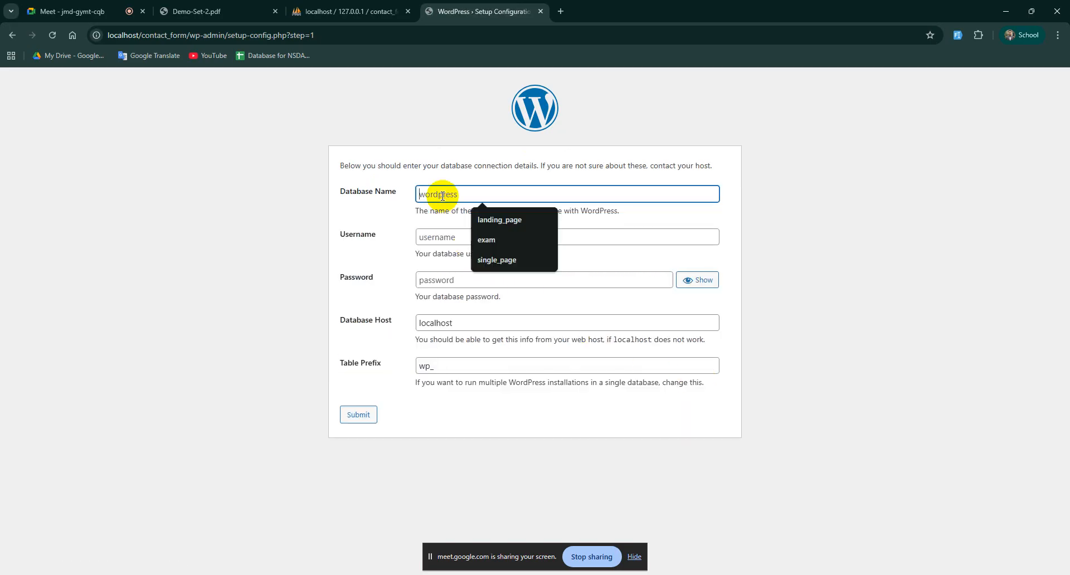
text(contact_form)
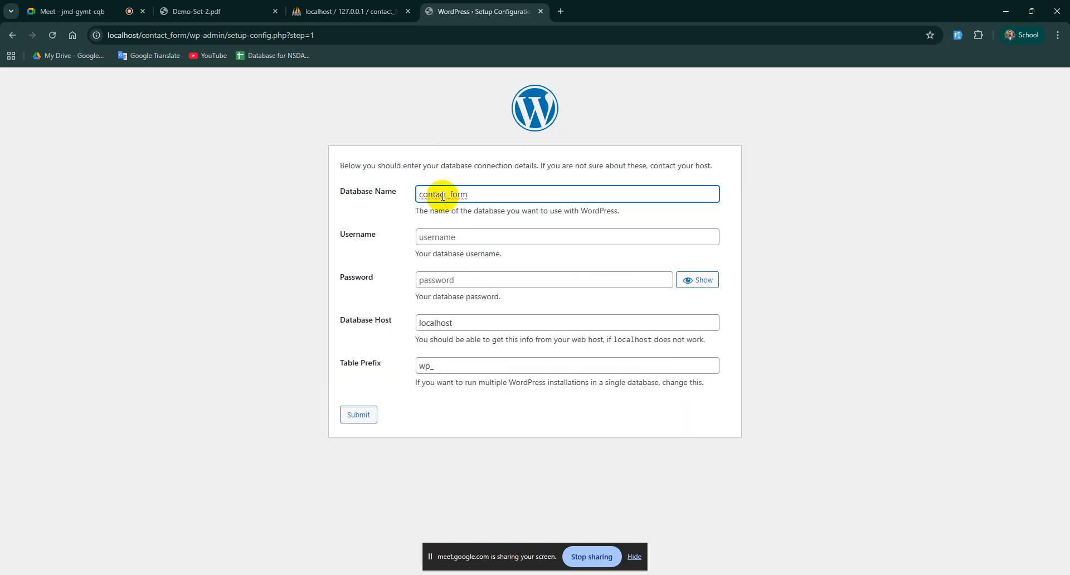
click(448, 240)
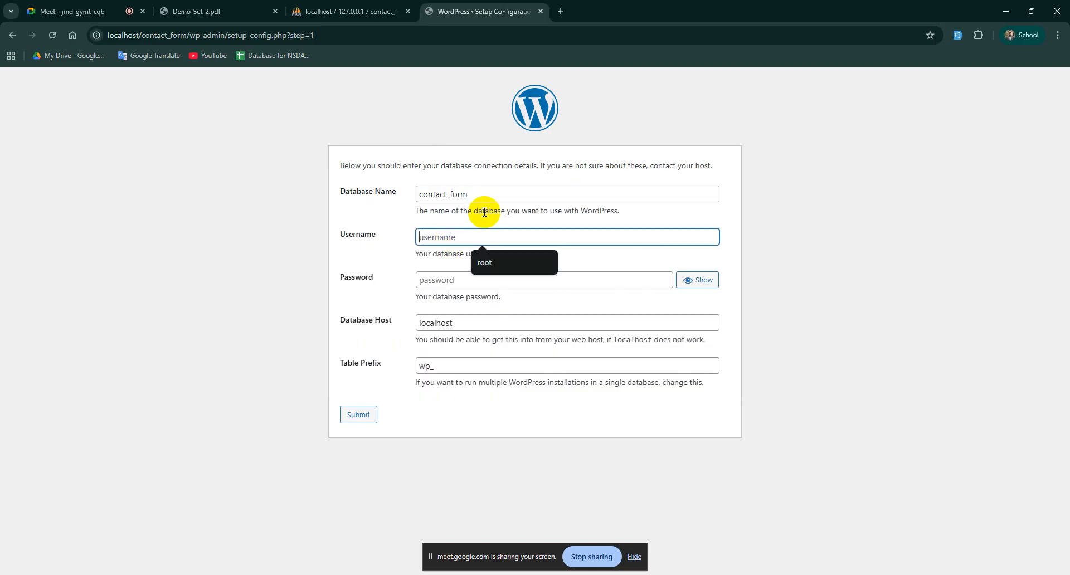
click(495, 262)
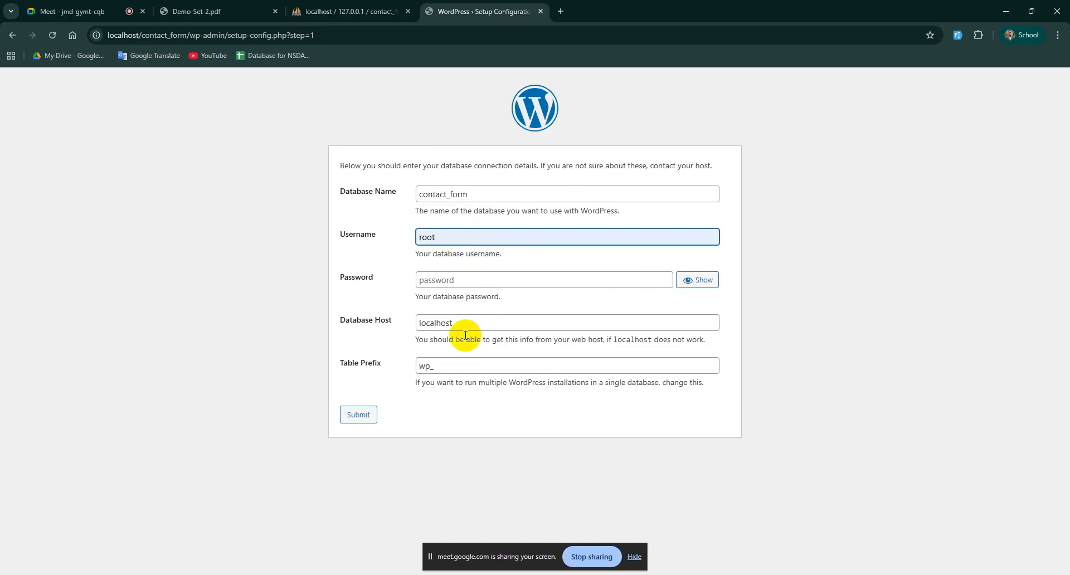
click(350, 419)
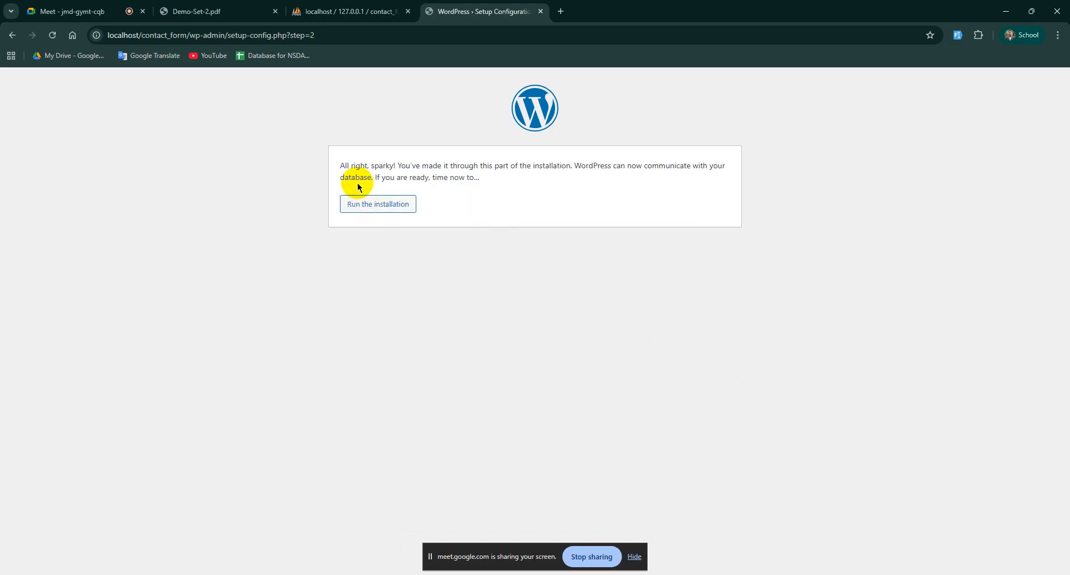
click(366, 204)
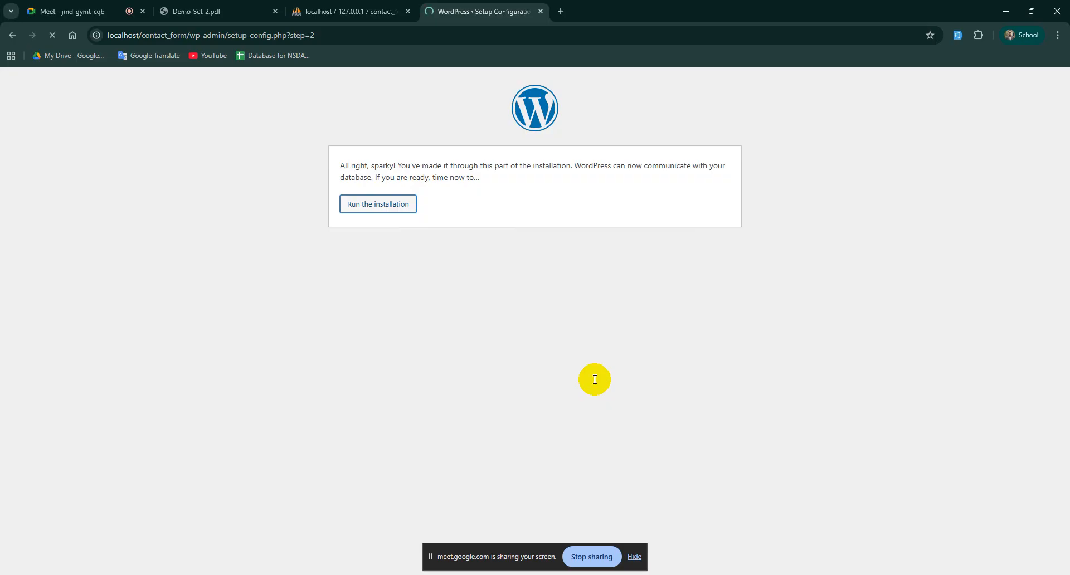
click(456, 296)
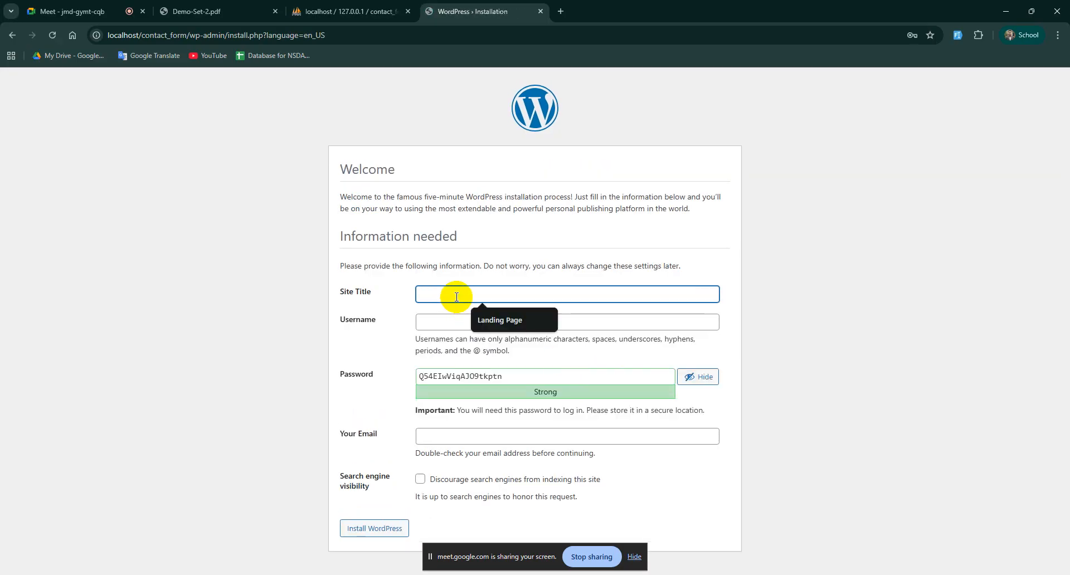
Step: Enter site title 'Contact Form', username admin and a confirmed weak password
text(Contact )
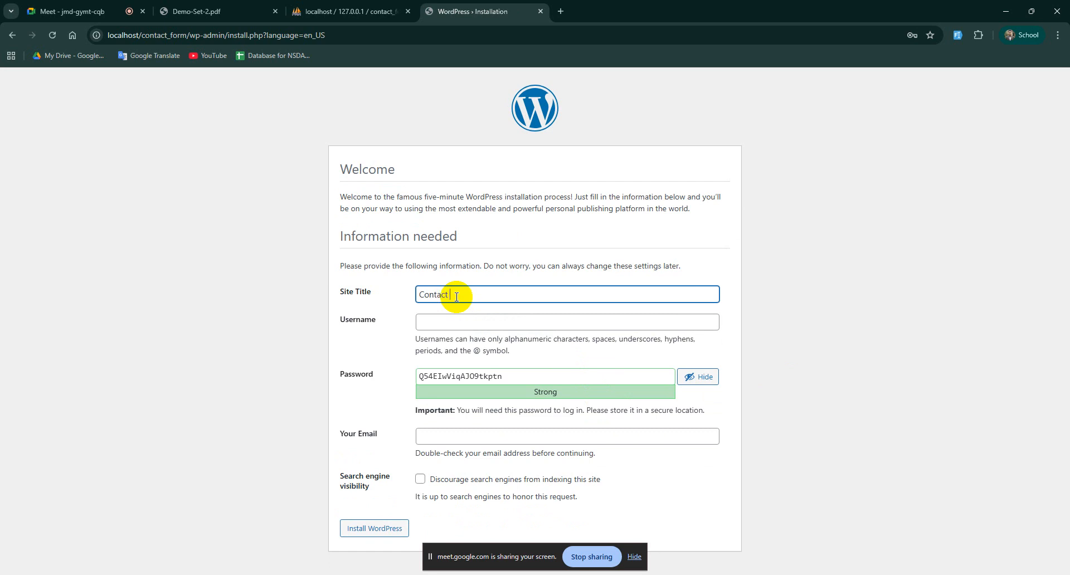
text(Form)
click(472, 326)
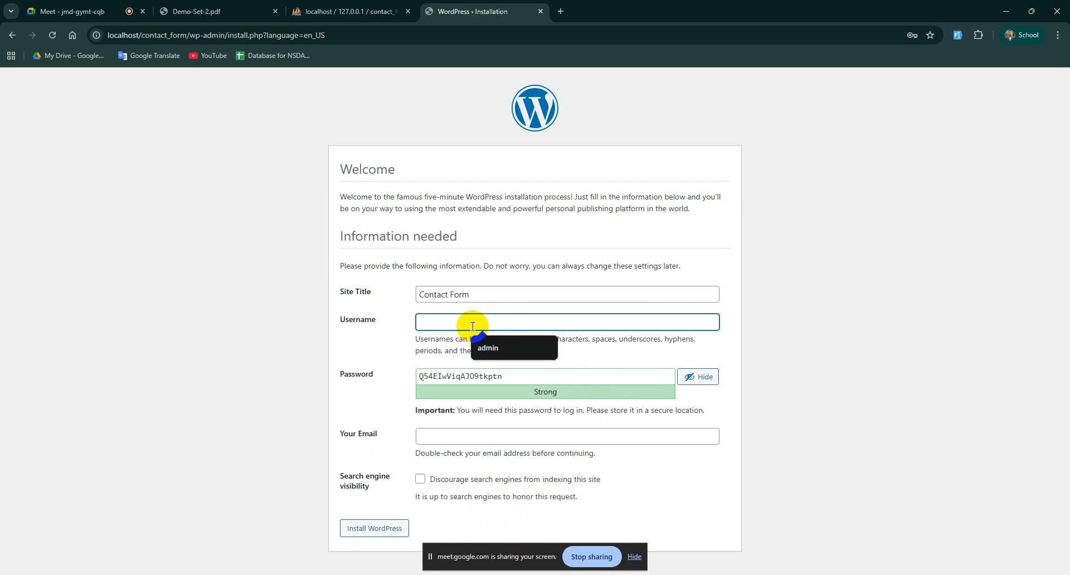
click(480, 342)
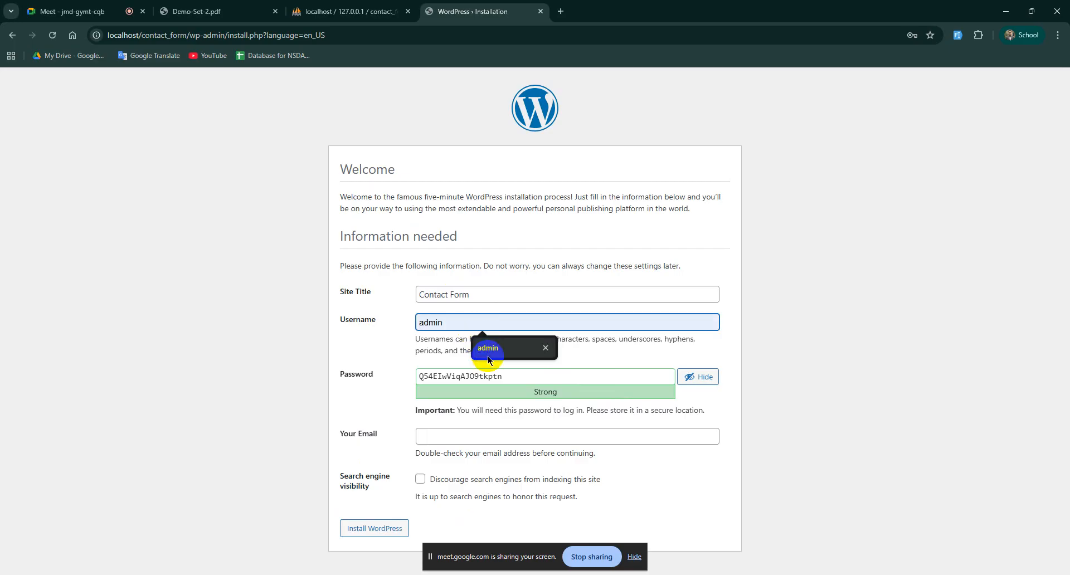
double_click(508, 379)
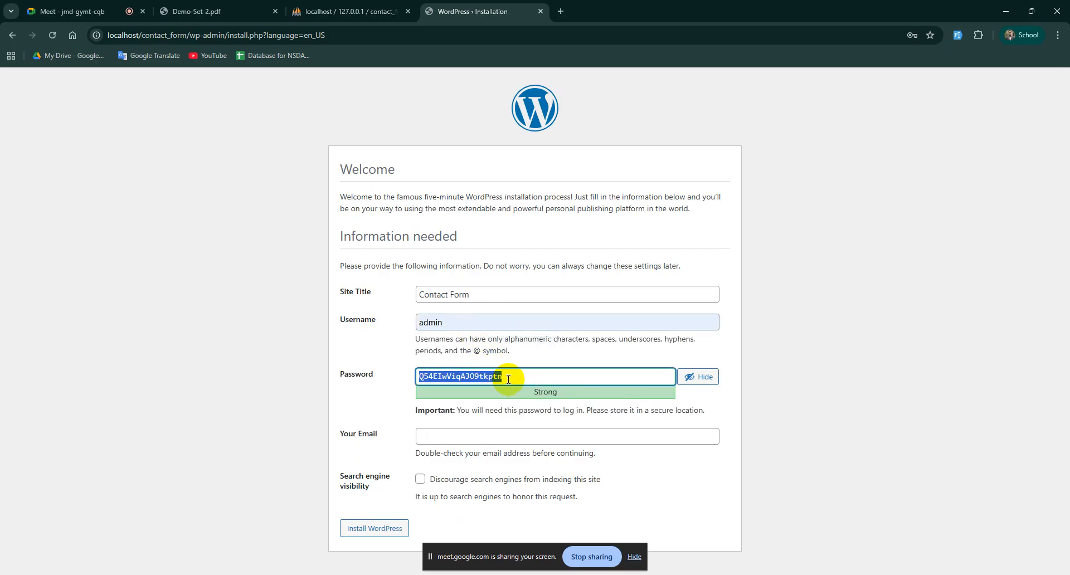
text(admin)
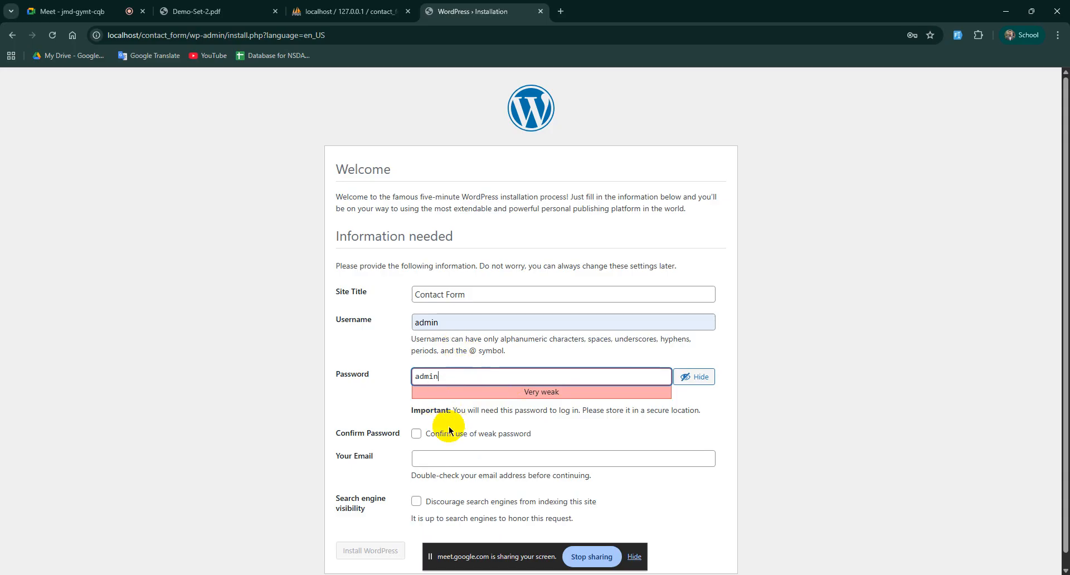
click(416, 434)
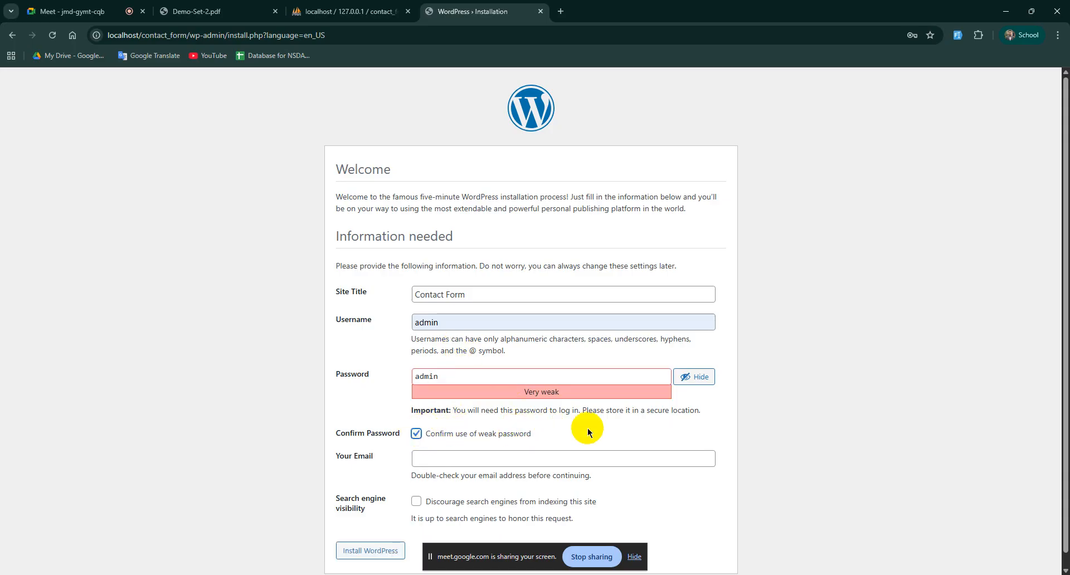
scroll(587, 432, down, 1)
Step: Fill in the administrator e-mail, install WordPress, and go to the login page
click(449, 446)
click(489, 474)
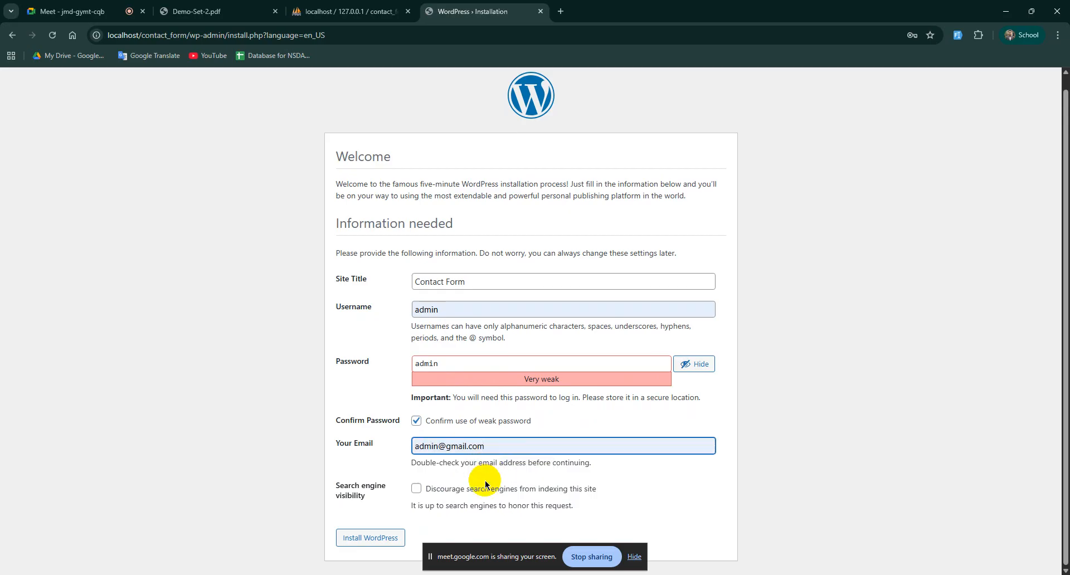
click(365, 537)
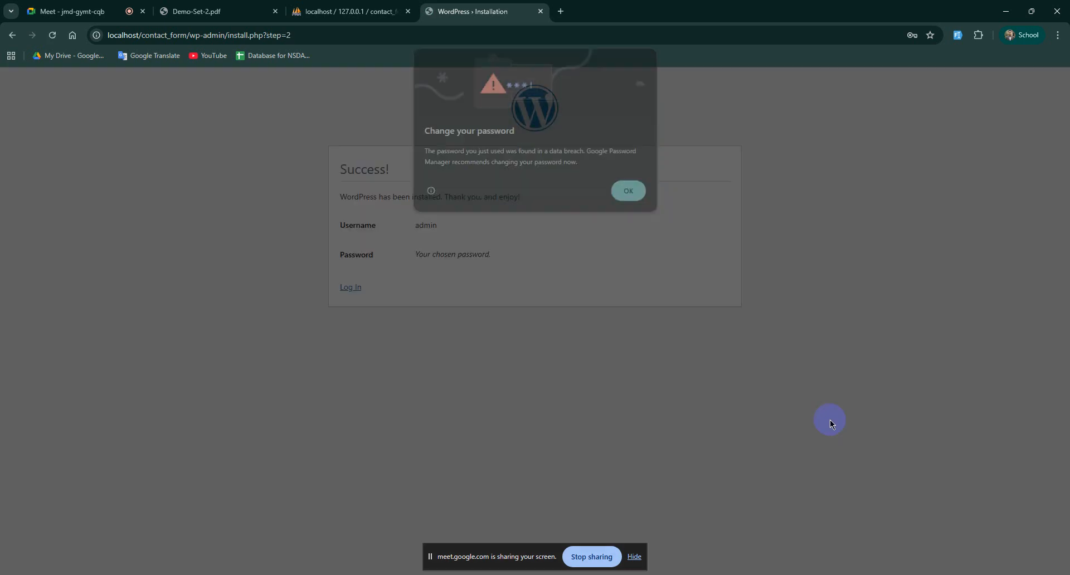
click(635, 200)
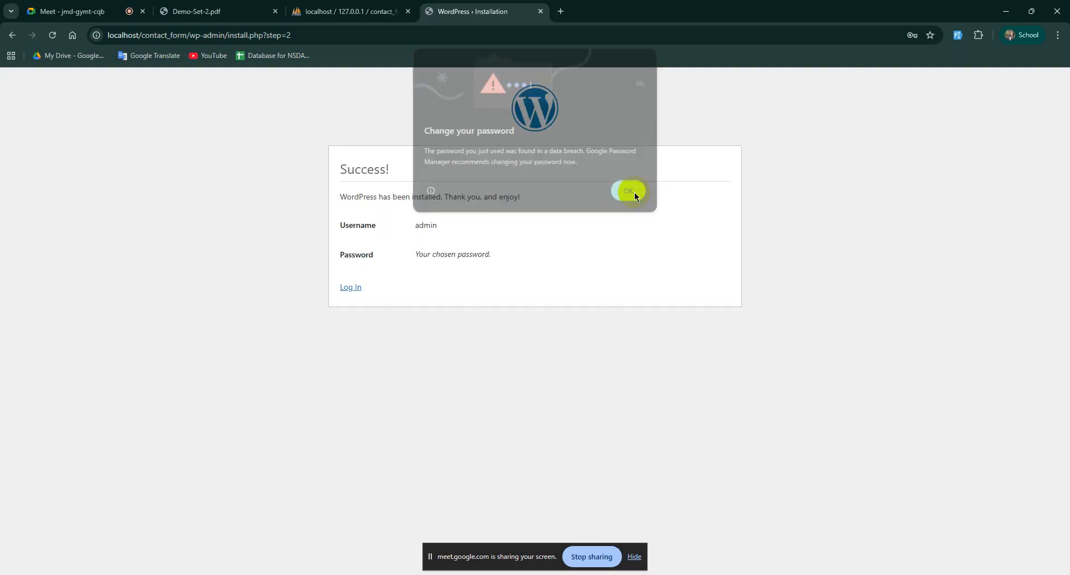
click(351, 293)
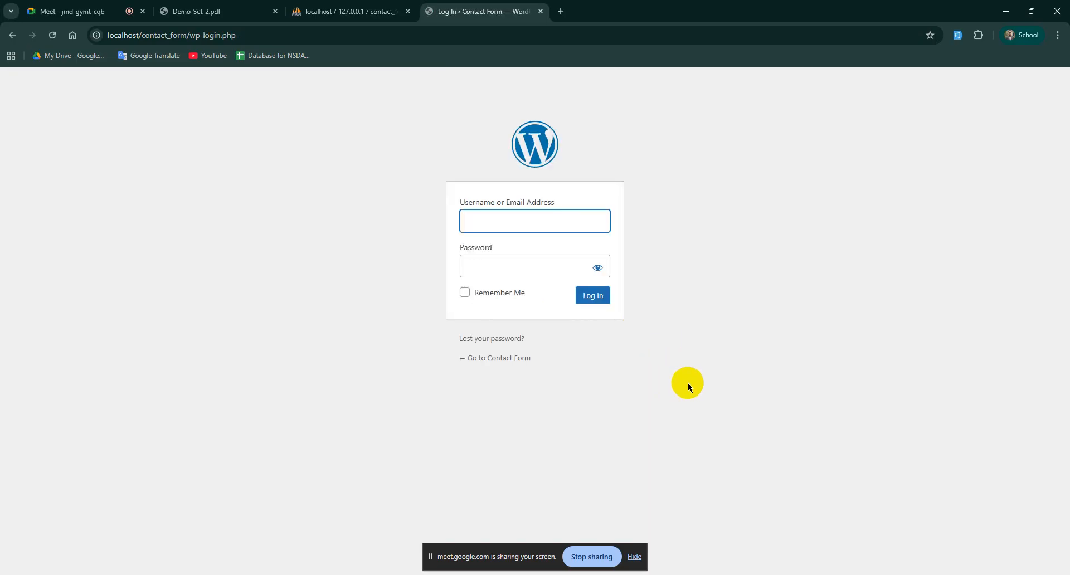
Step: Log in as admin using the saved username and the account password
click(530, 215)
click(534, 252)
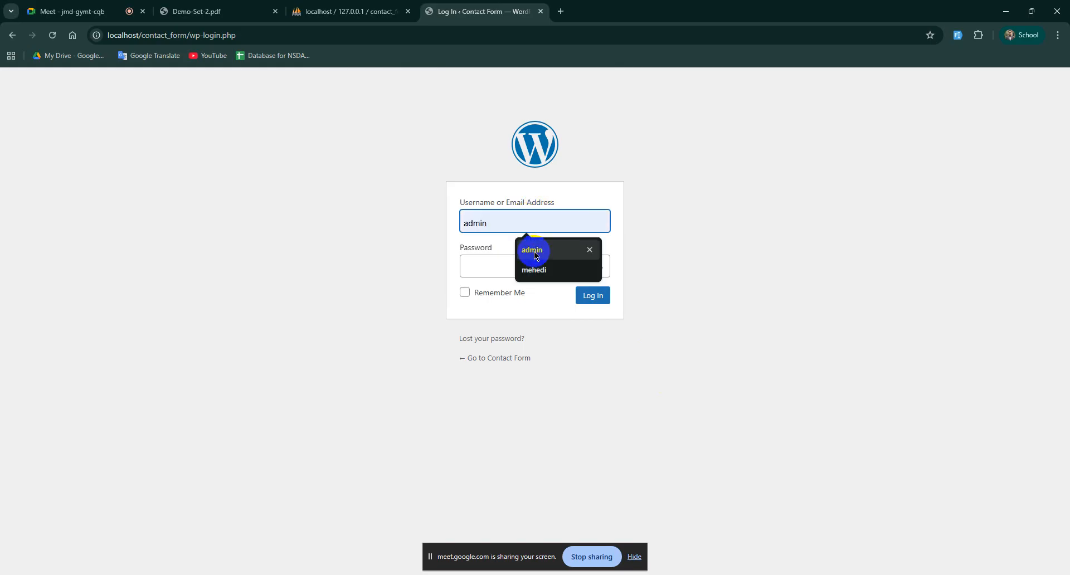
click(505, 271)
text(•••••)
click(596, 296)
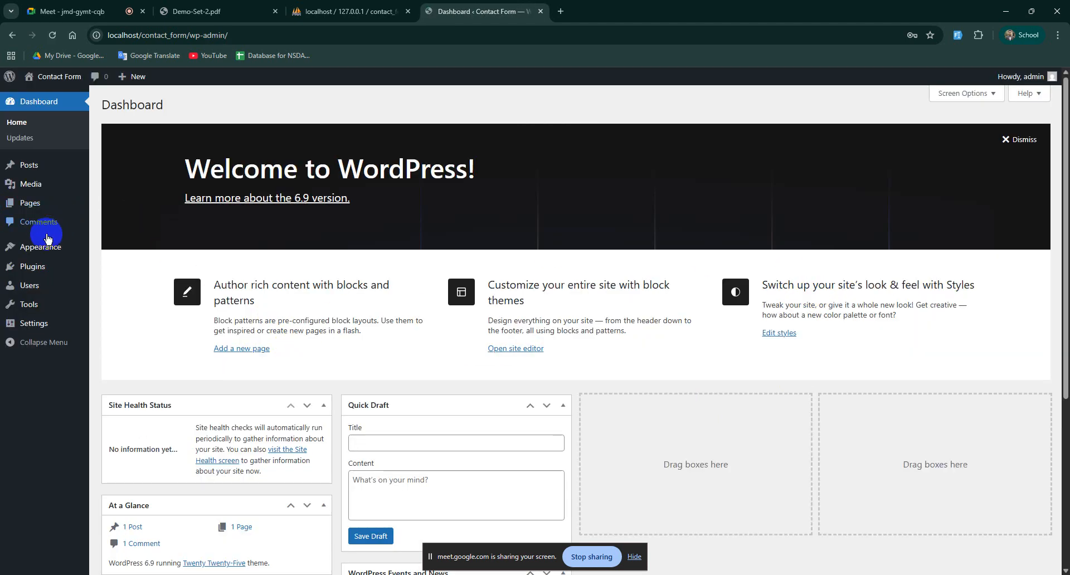
Step: Install the Astra theme from Appearance > Themes > Add Theme
mouse_move(44, 246)
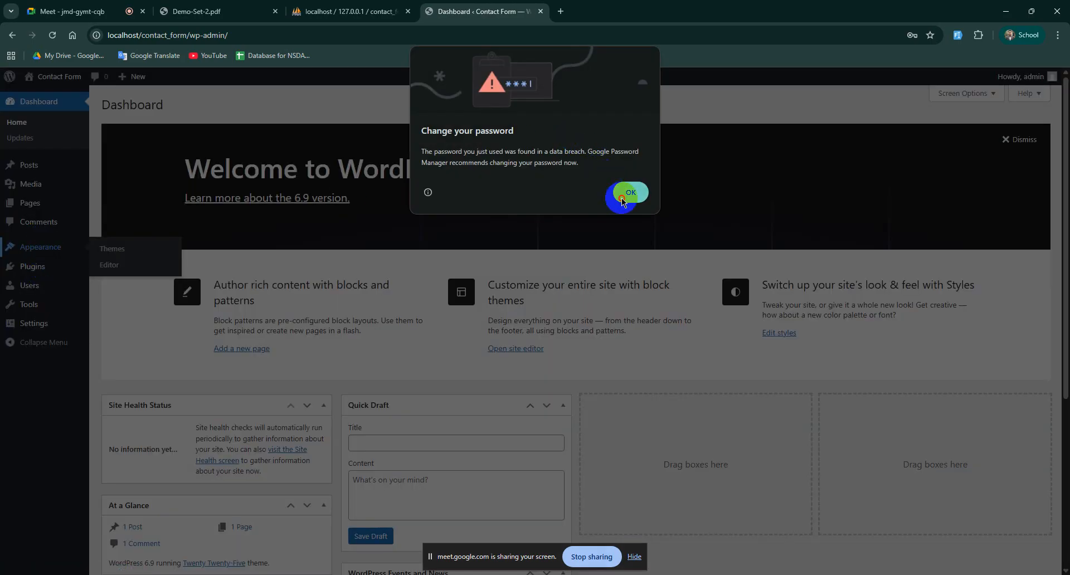
click(625, 196)
mouse_move(45, 252)
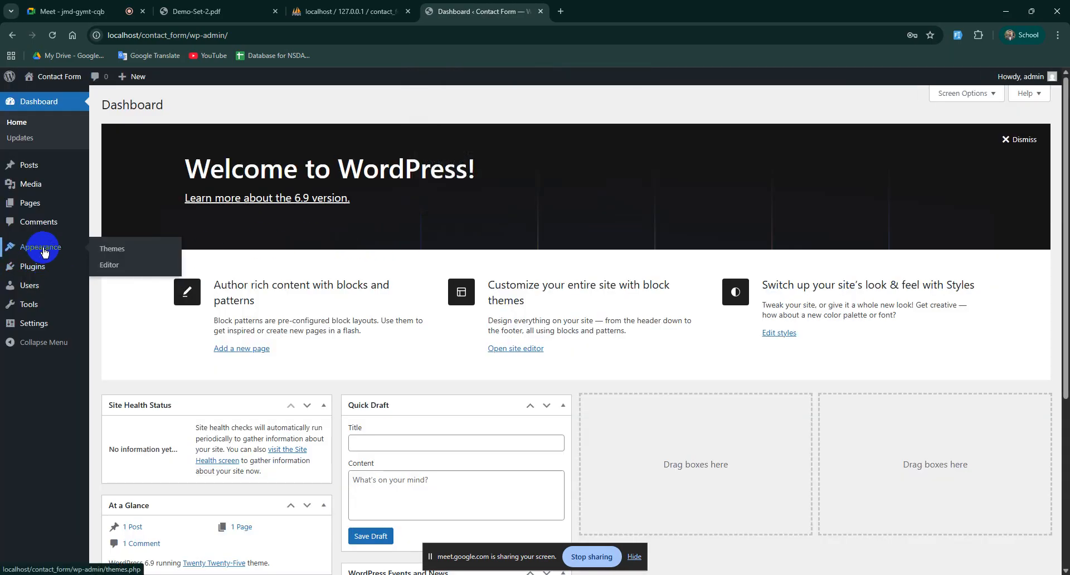
click(116, 250)
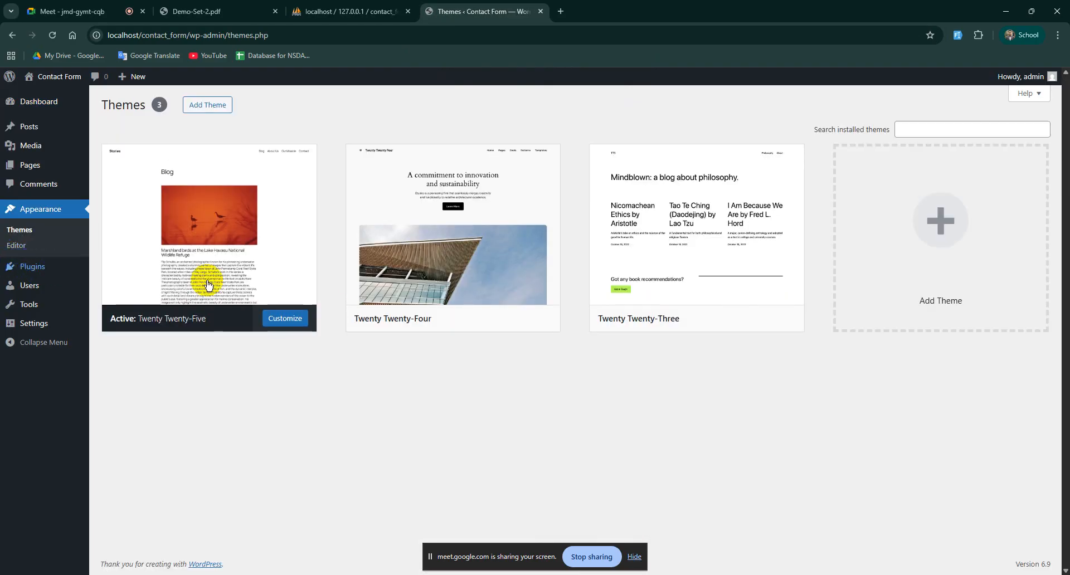
click(207, 105)
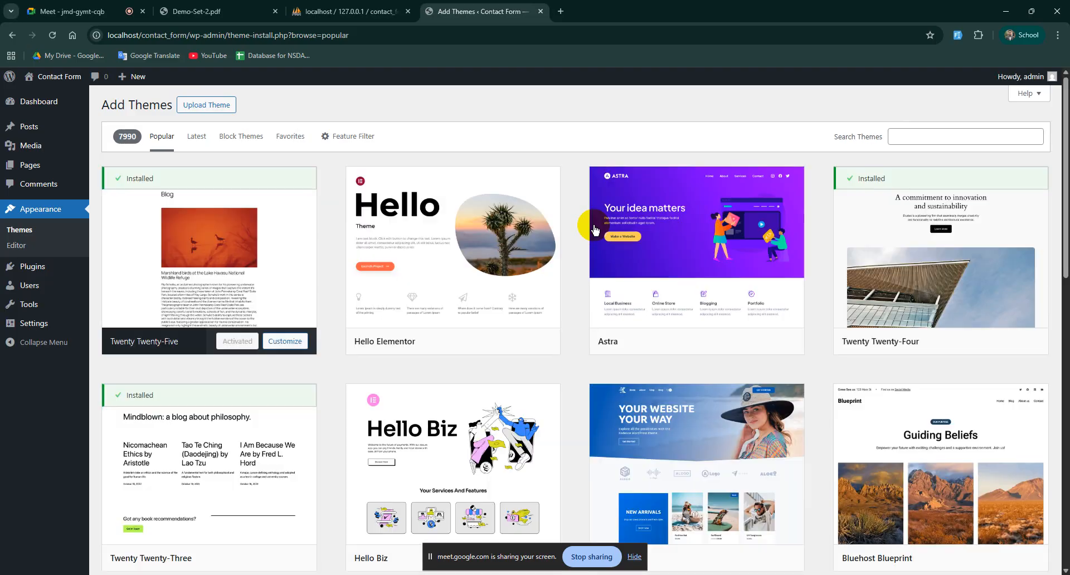
mouse_move(640, 244)
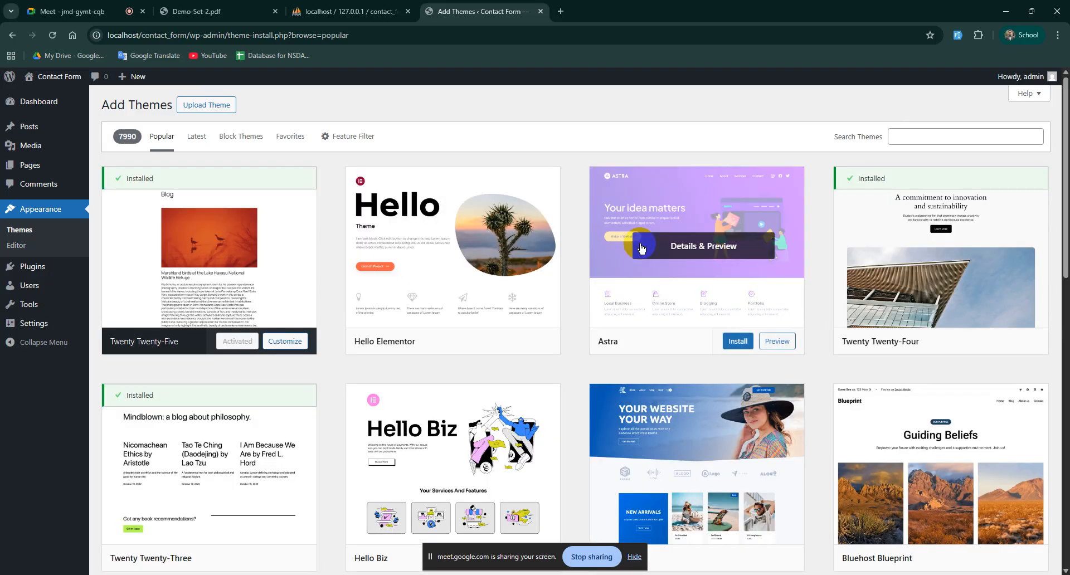
click(733, 342)
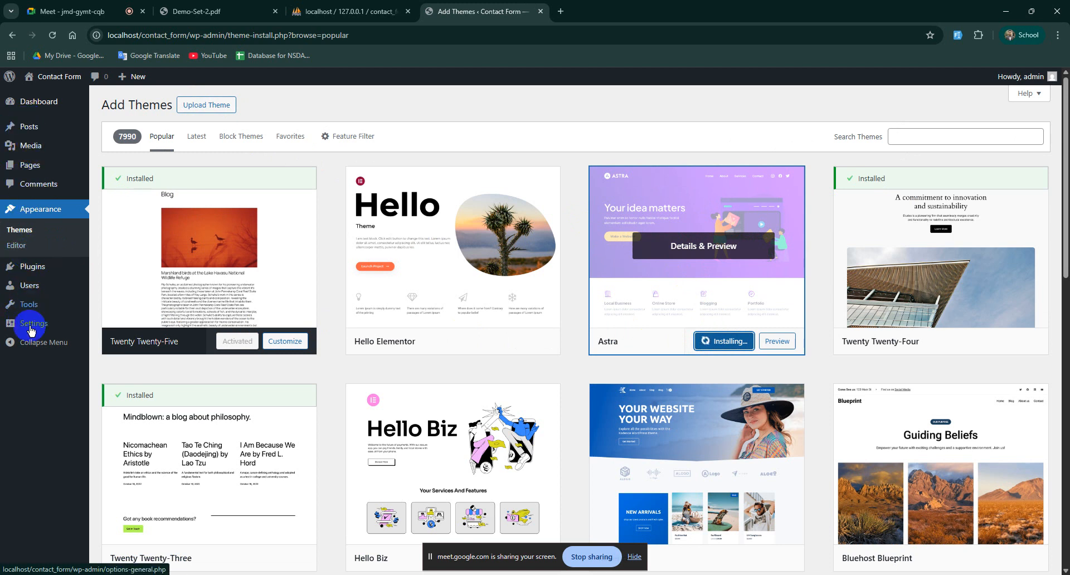
Step: Activate Astra as the site's theme
mouse_move(35, 135)
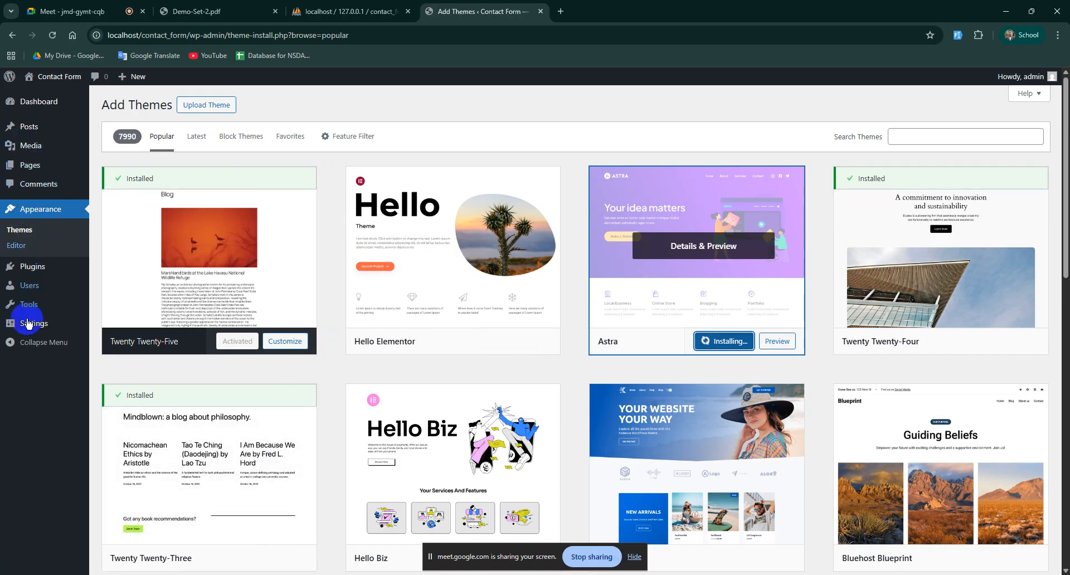
mouse_move(31, 305)
click(717, 342)
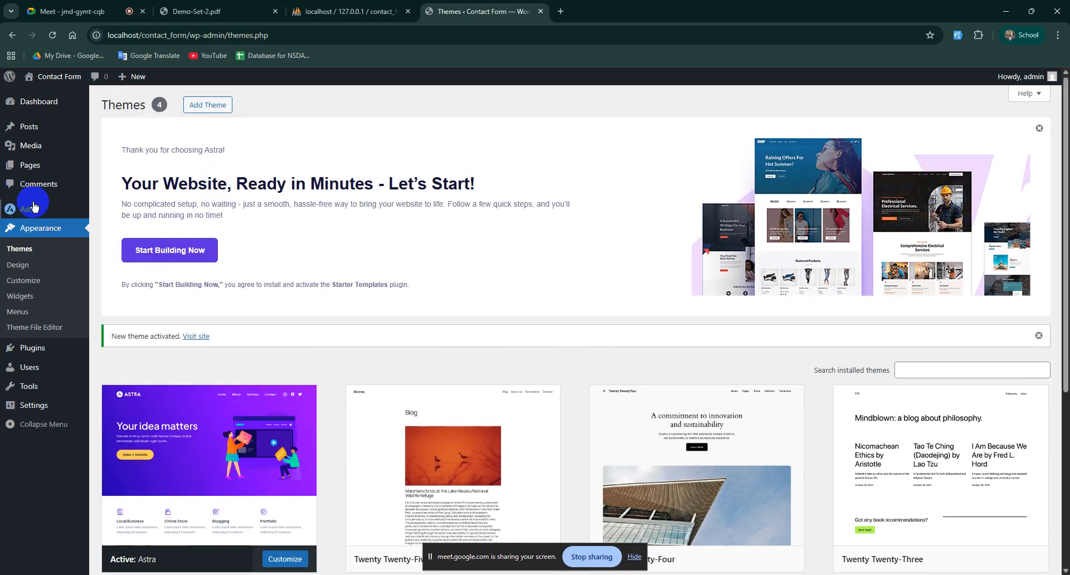
mouse_move(44, 209)
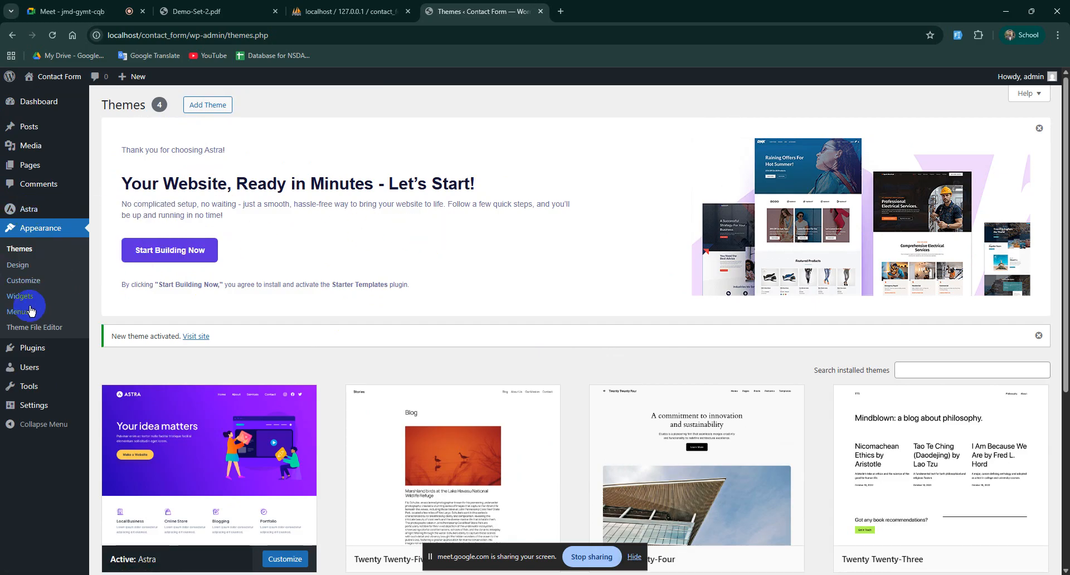
Step: Open Add Plugins, search 'elementor', and dismiss the Astra promotional banner
mouse_move(27, 354)
click(115, 369)
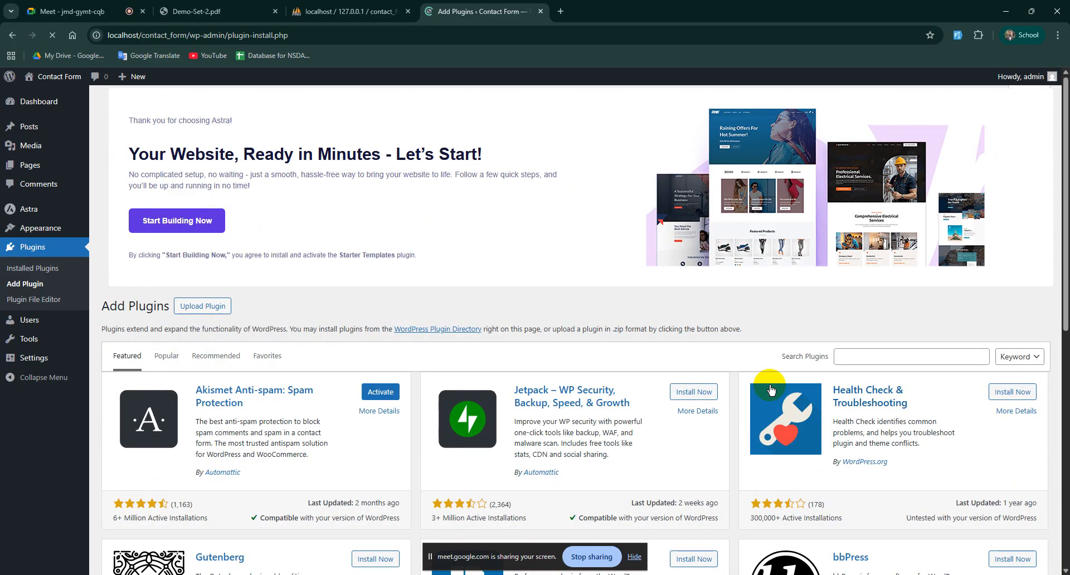
click(861, 356)
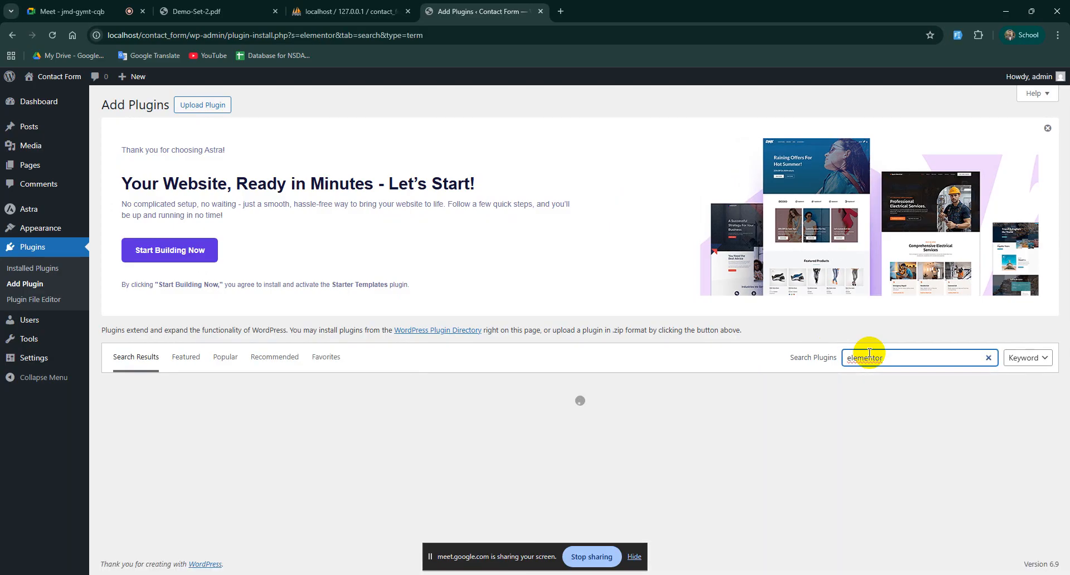
click(1049, 128)
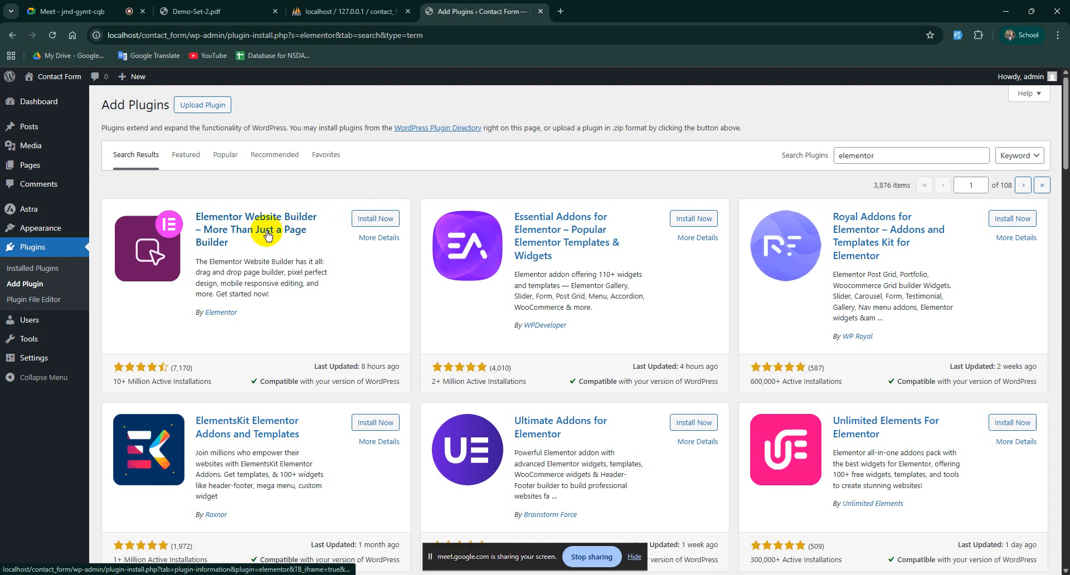
Step: Install and activate Elementor Website Builder 3.34.2 from the search results
click(372, 219)
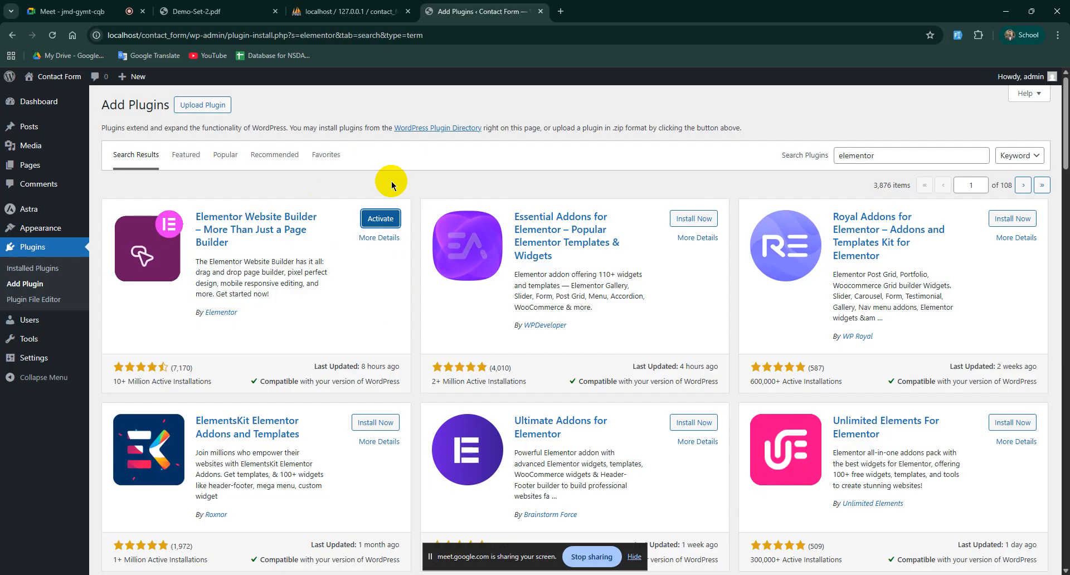
click(381, 217)
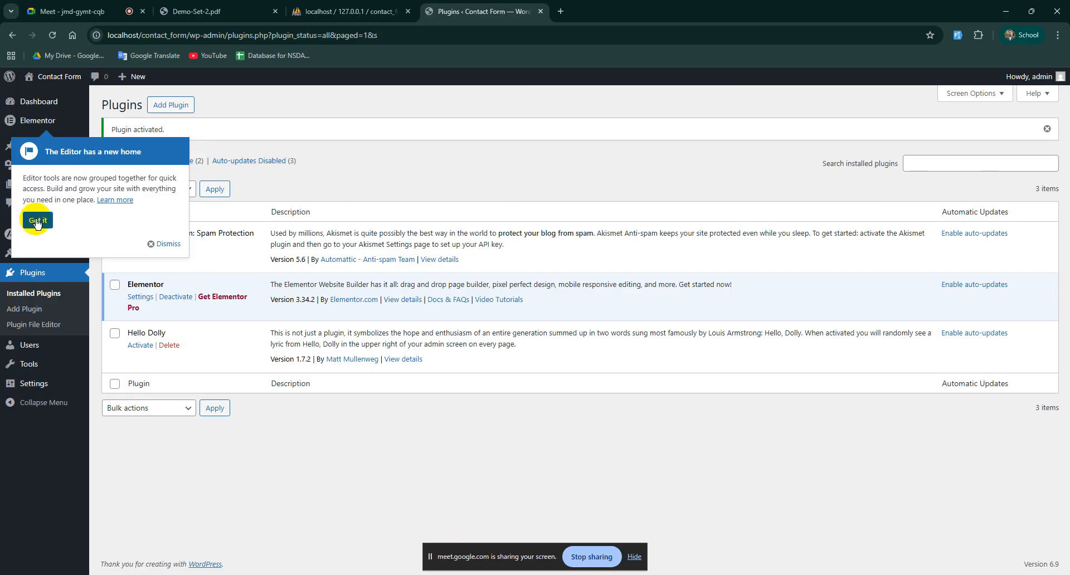
Step: Dismiss Elementor's 'Editor has a new home' notice
click(37, 223)
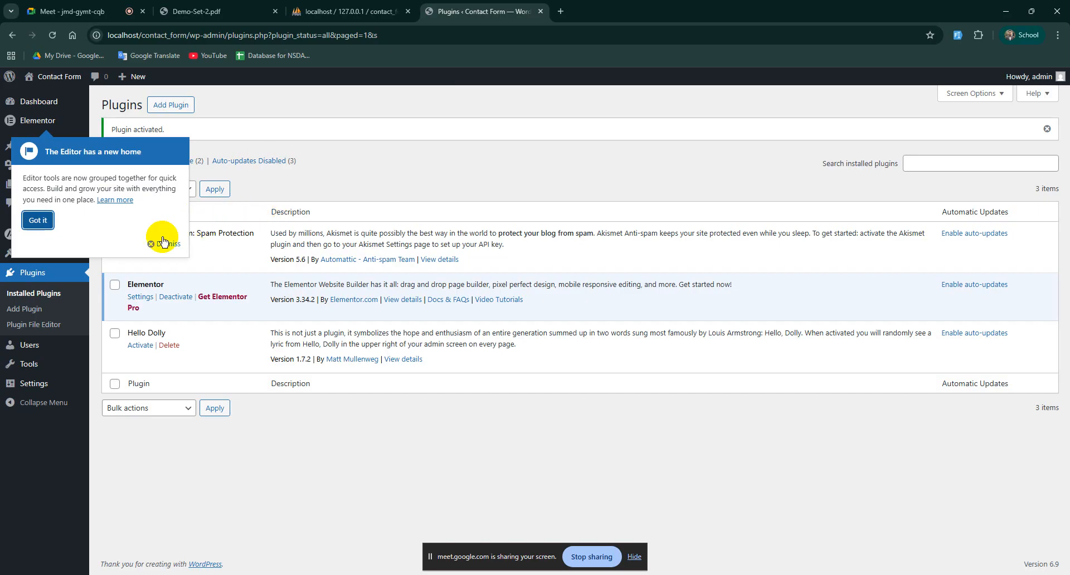
click(40, 221)
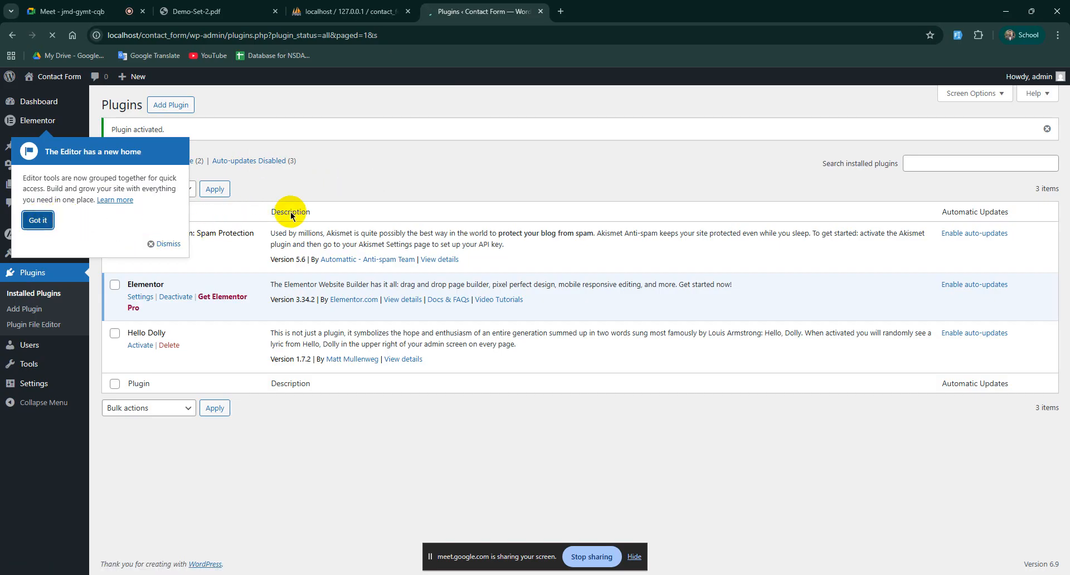
click(160, 244)
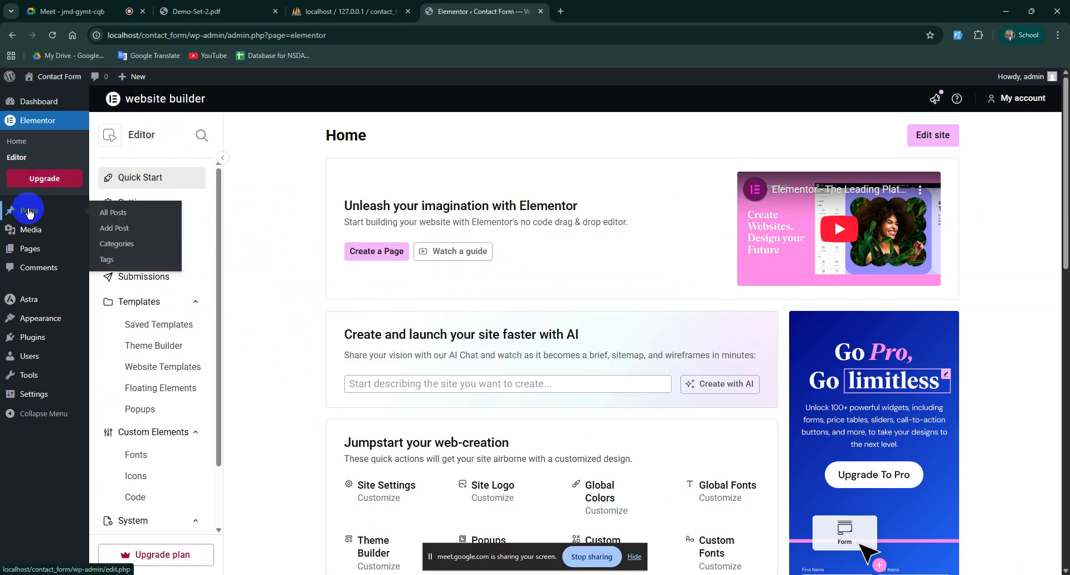
Step: Return to Installed Plugins, go to Add Plugin, then switch to the Demo-Set-2.pdf job sheet
mouse_move(49, 335)
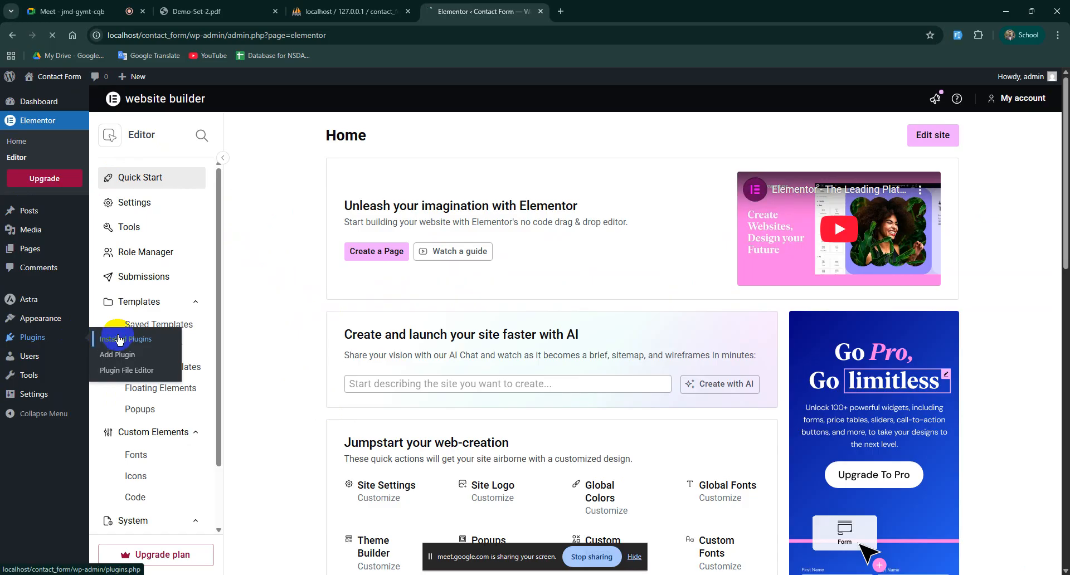
click(431, 337)
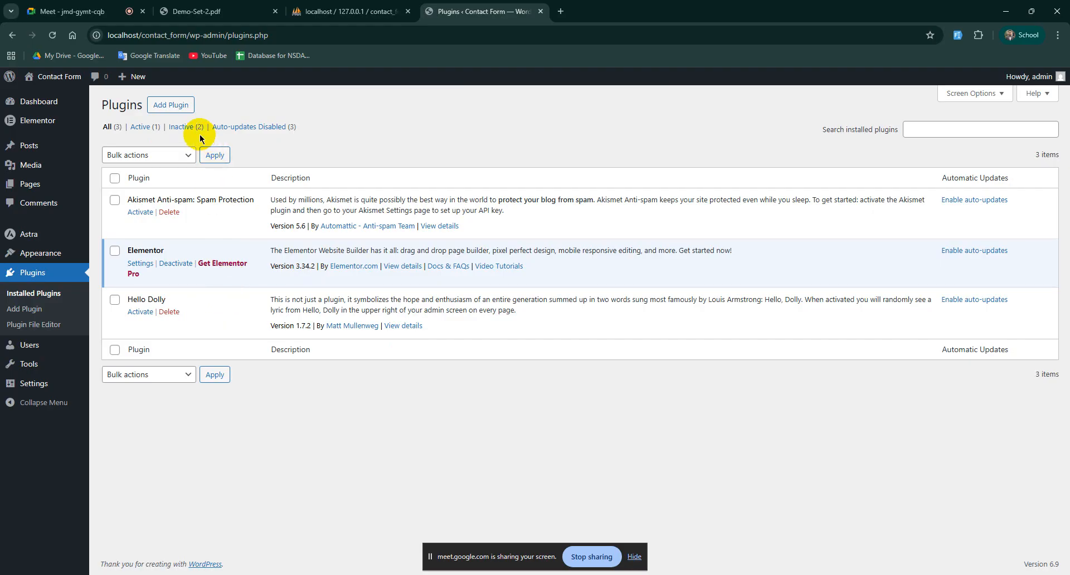
click(171, 105)
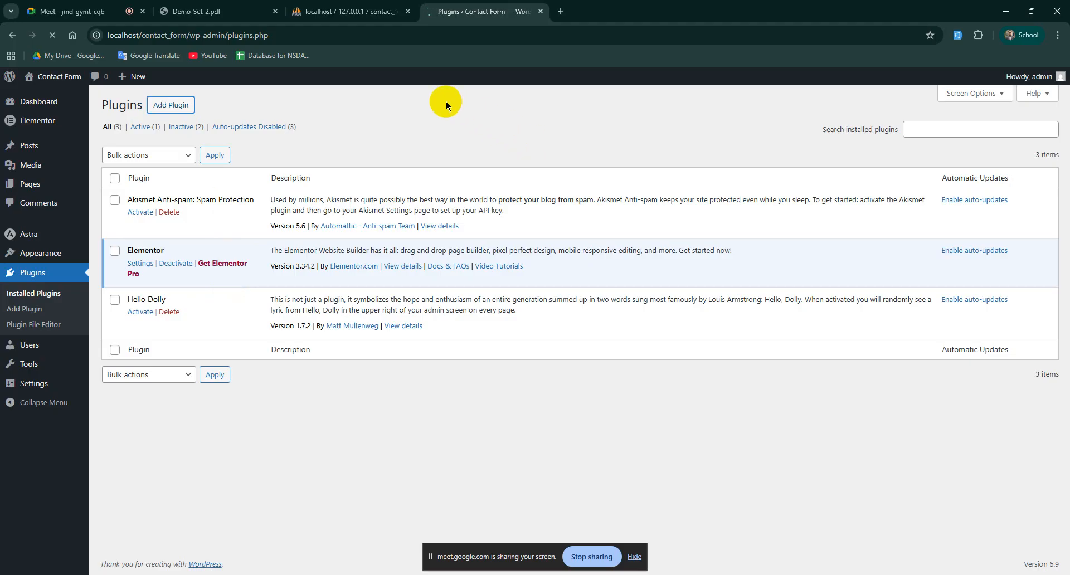
click(210, 11)
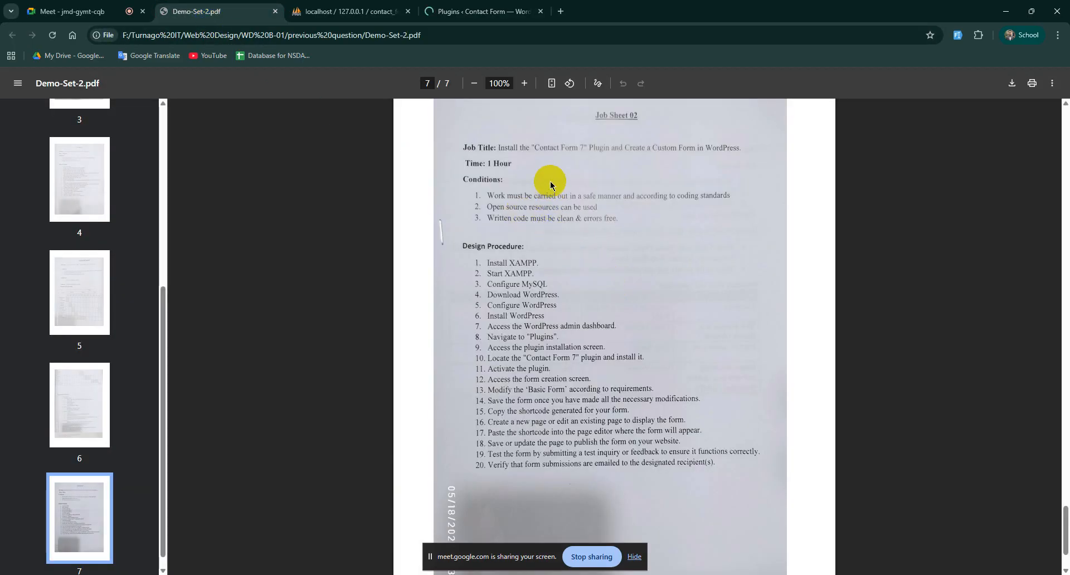
Step: Confirm the job sheet requires Contact Form 7, then return to the Add Plugins search box
drag(535, 147, 609, 145)
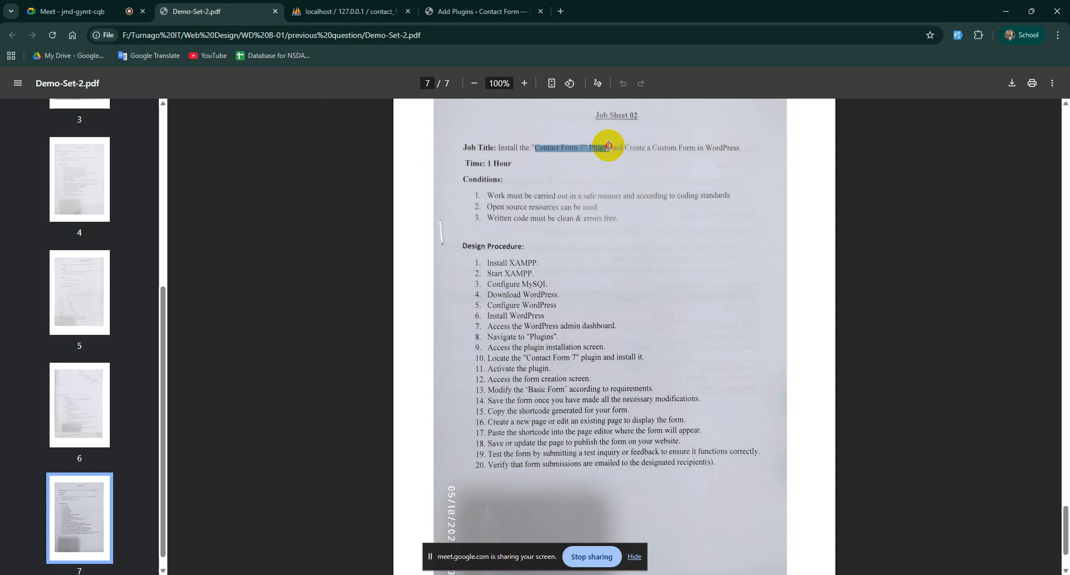
click(516, 146)
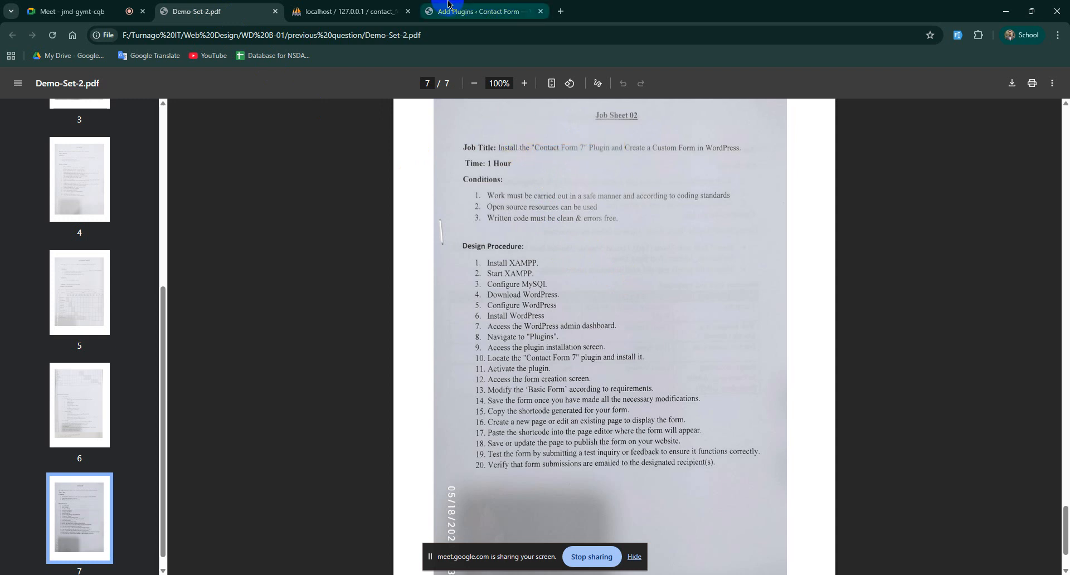
click(481, 11)
click(867, 152)
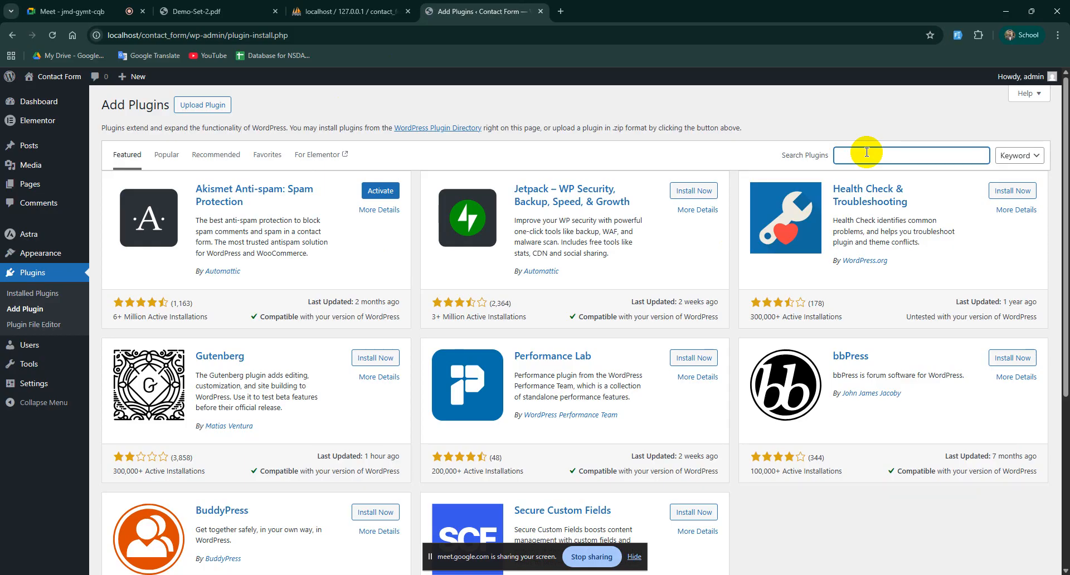
Step: Search 'contact-form 7', then install and activate Contact Form 7 6.1.4
text(contact-form 7)
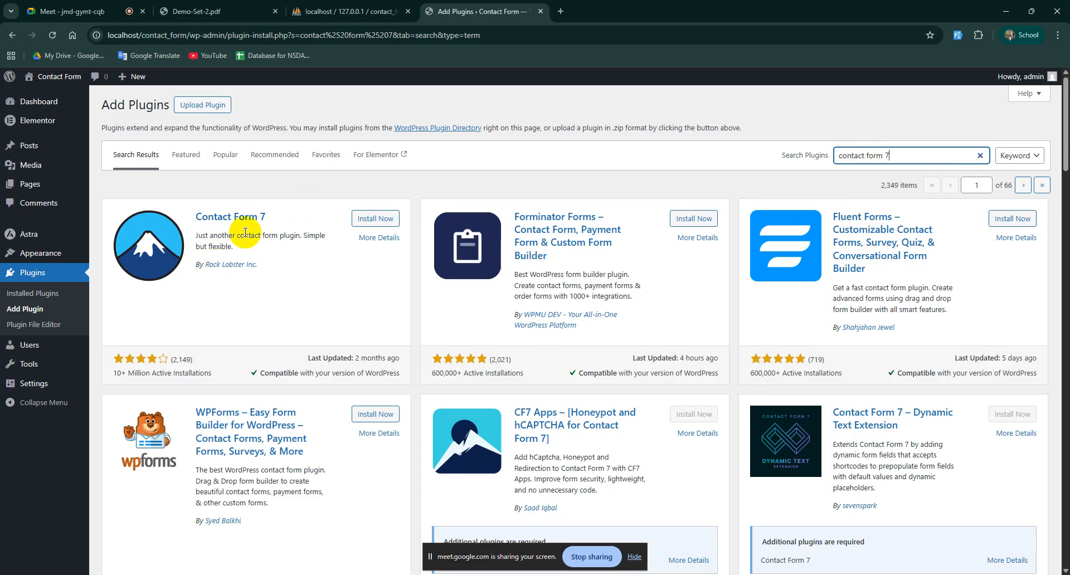
click(376, 220)
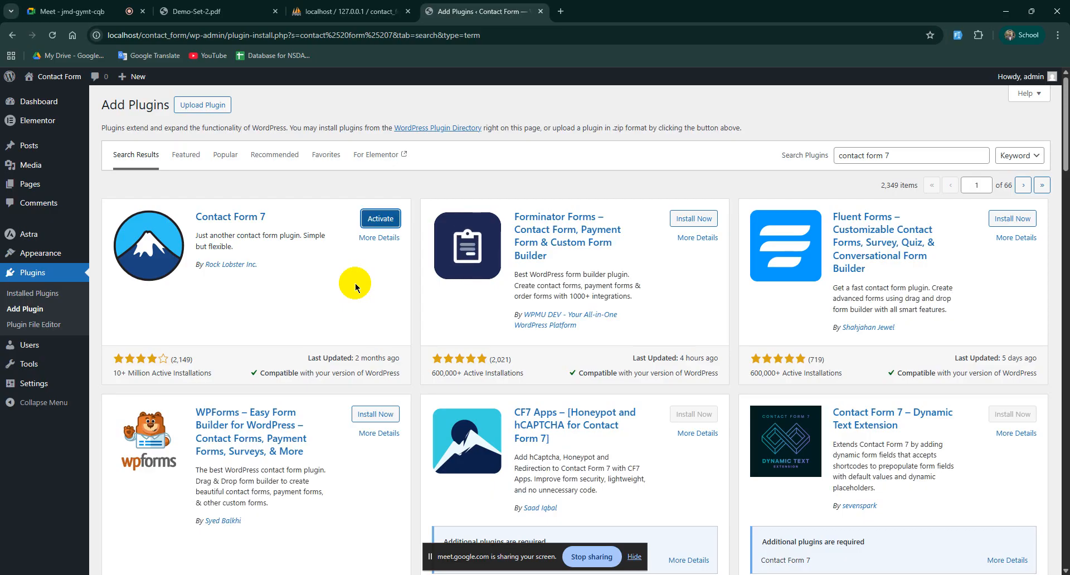
click(379, 220)
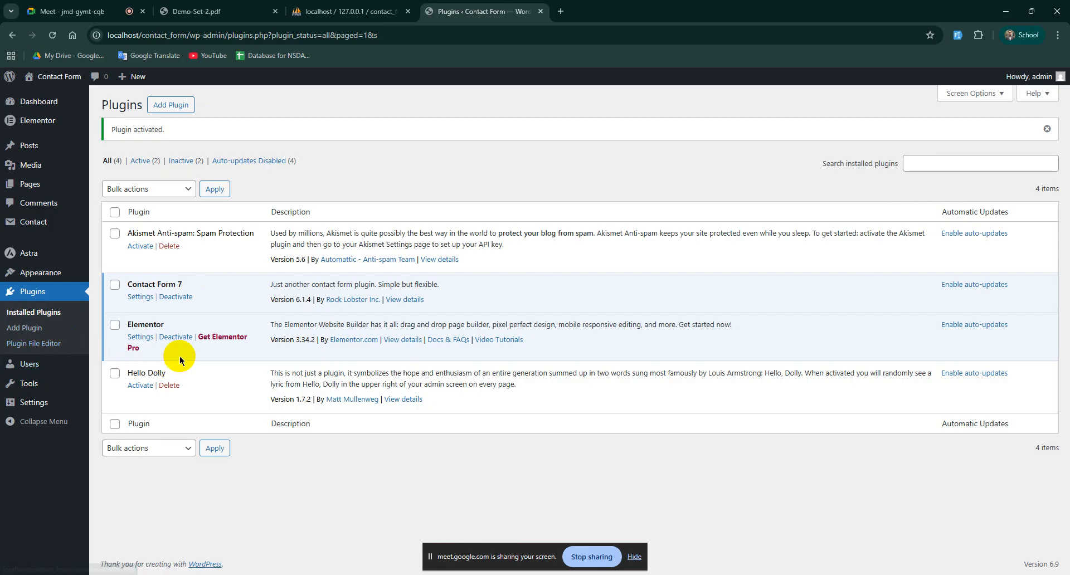
Step: Go to Contact > Contact Forms to list Contact form 1 and its contact-form-7 shortcode
click(21, 258)
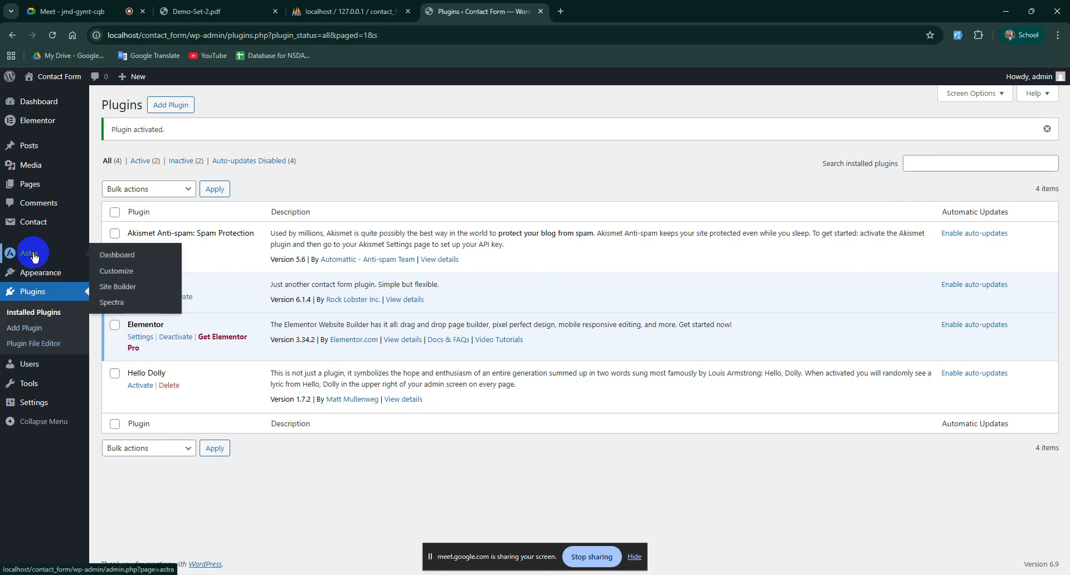
mouse_move(35, 120)
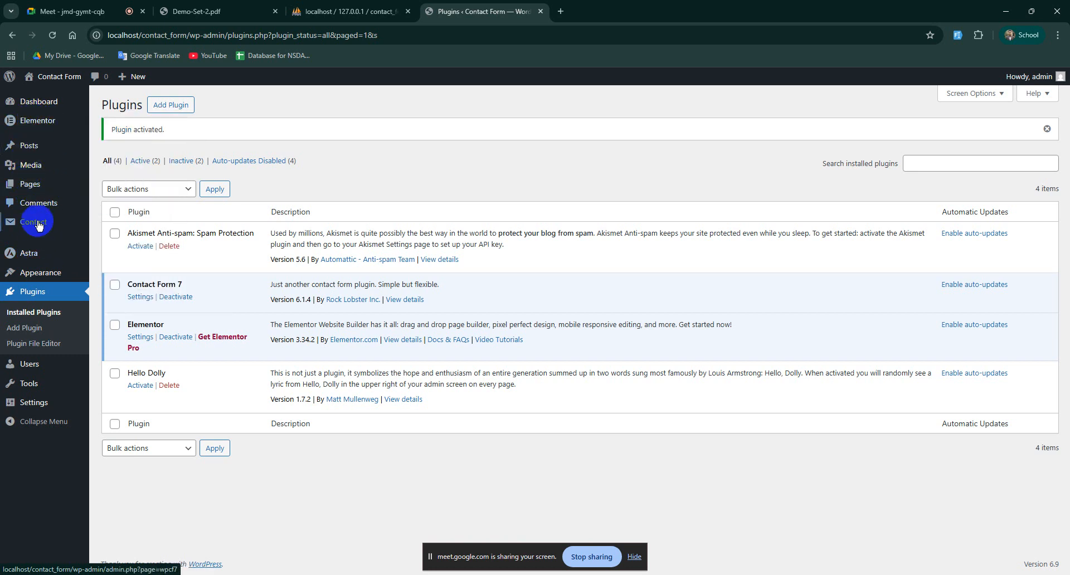
mouse_move(35, 220)
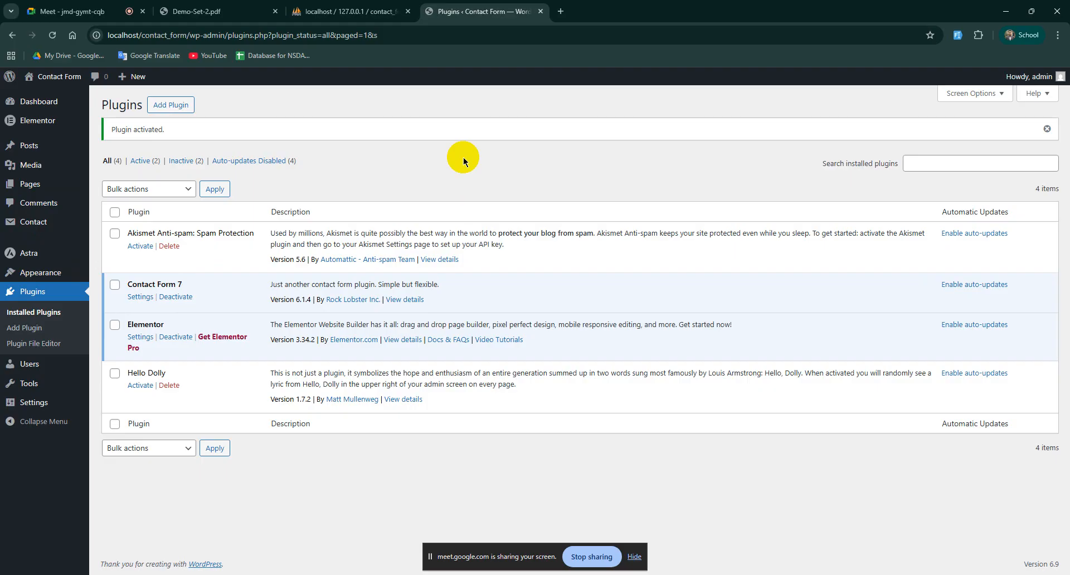
click(30, 104)
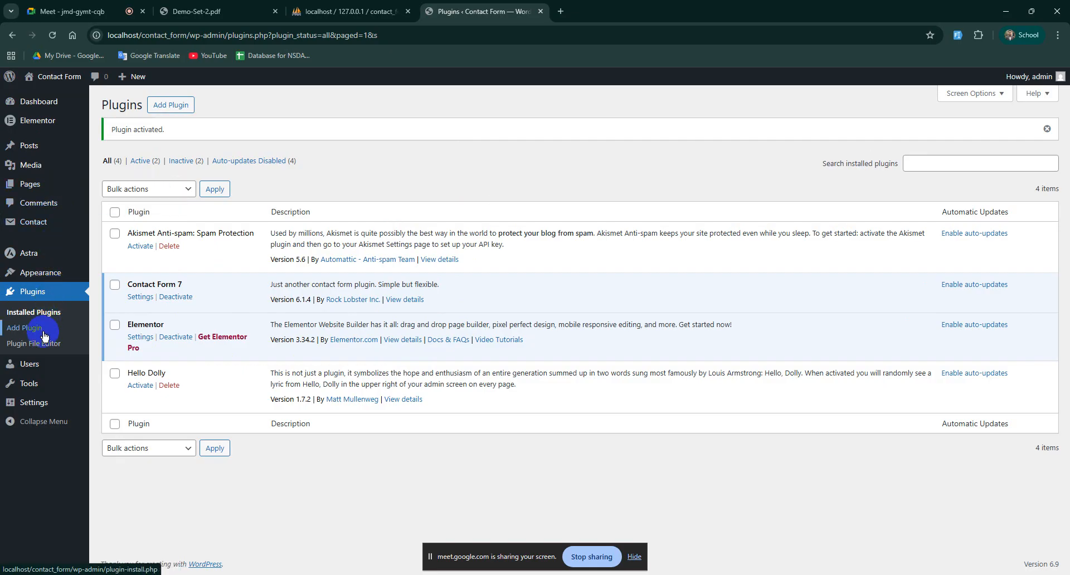
mouse_move(44, 270)
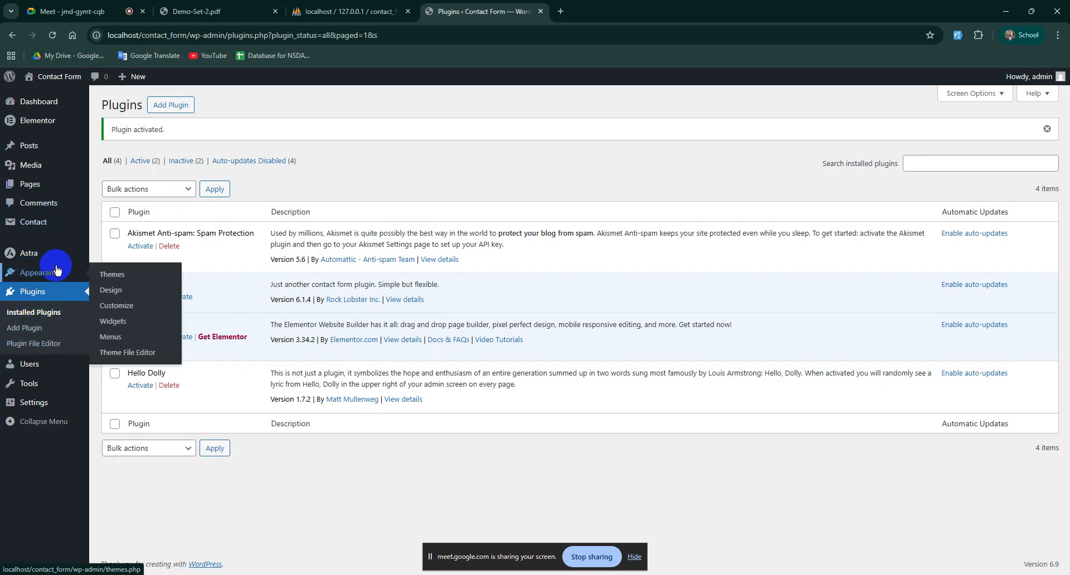
mouse_move(11, 403)
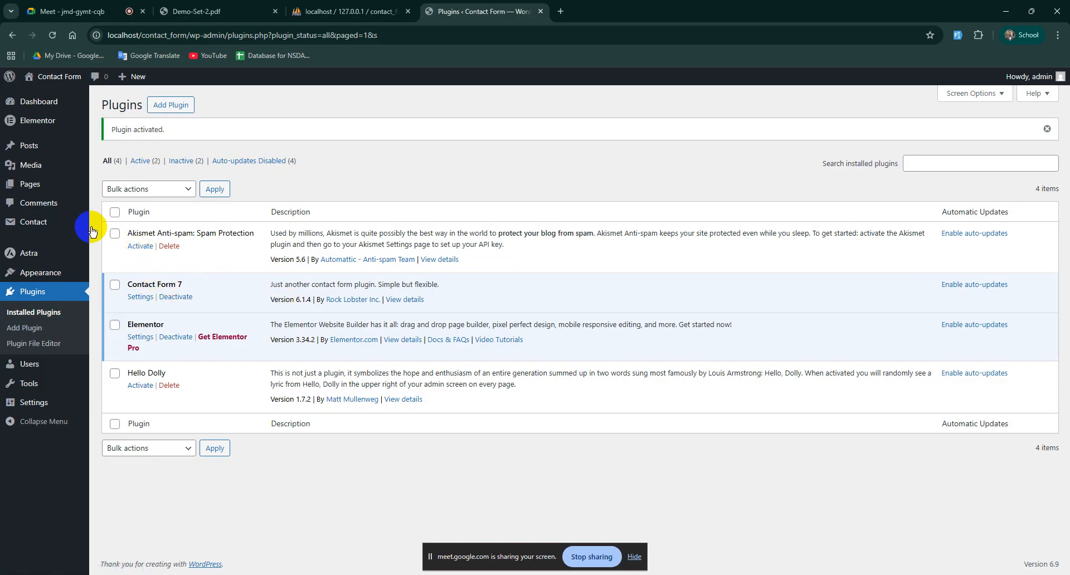
click(39, 224)
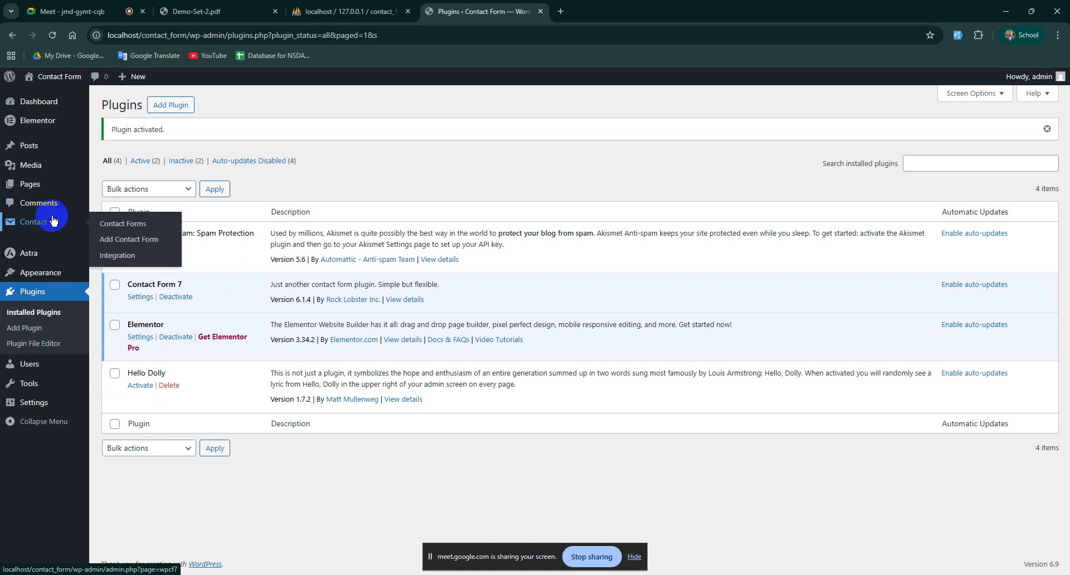
click(112, 223)
click(31, 223)
click(128, 224)
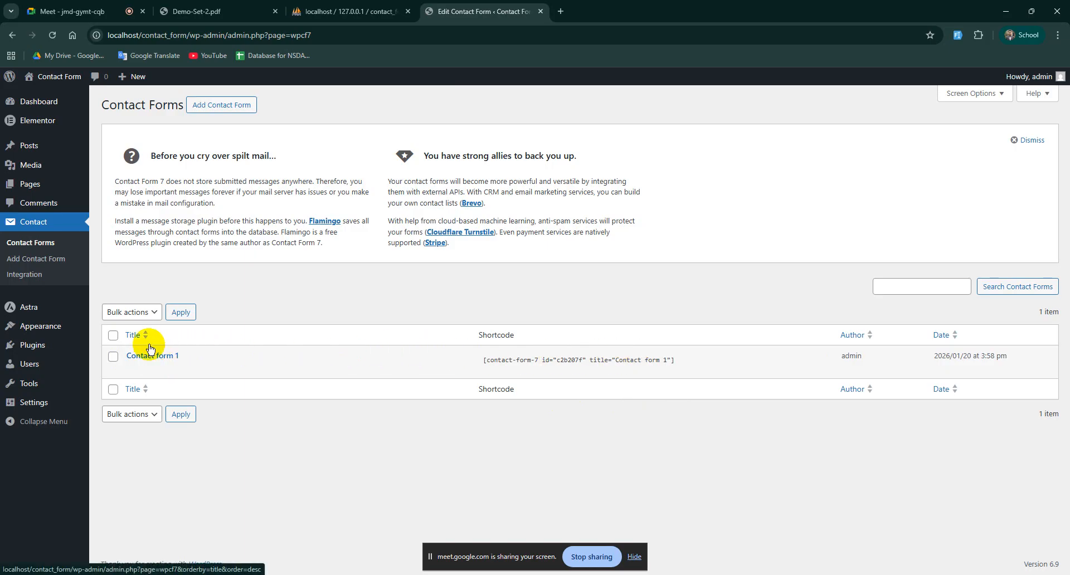
Step: Dismiss the spilt-mail advice notice on the Contact Forms page
double_click(498, 335)
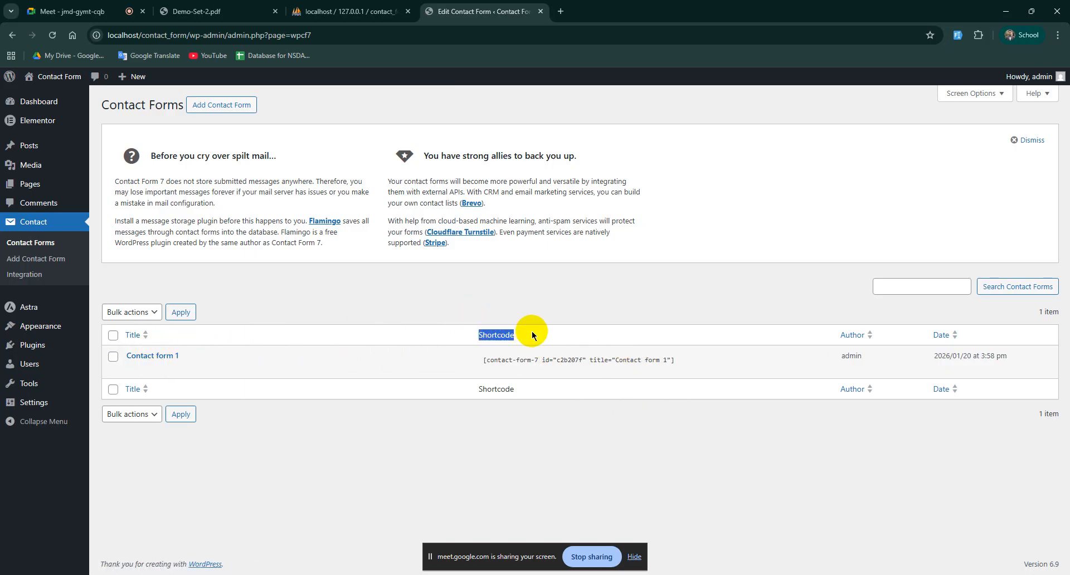
click(526, 342)
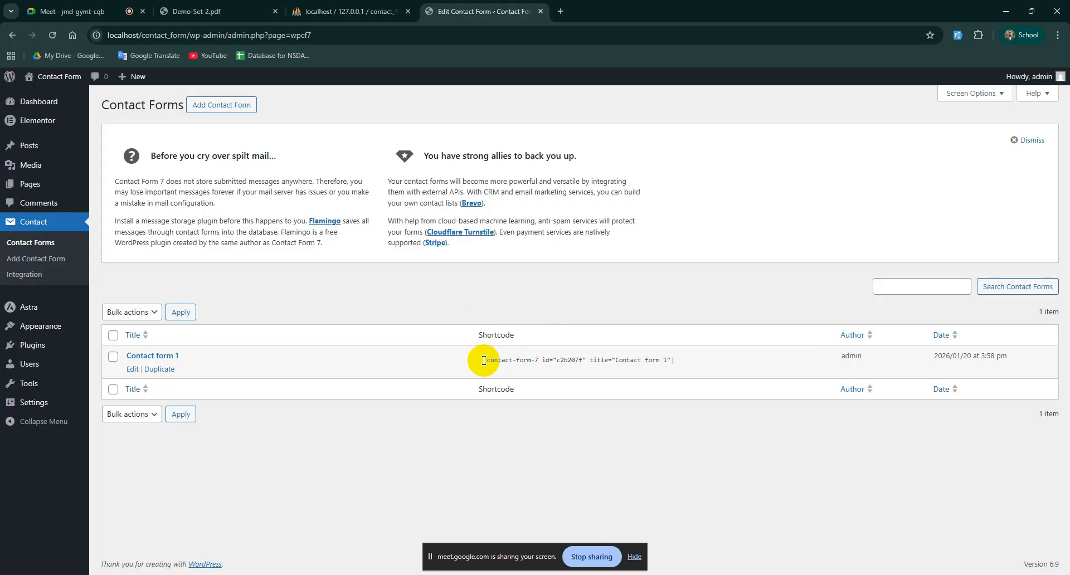
click(1028, 140)
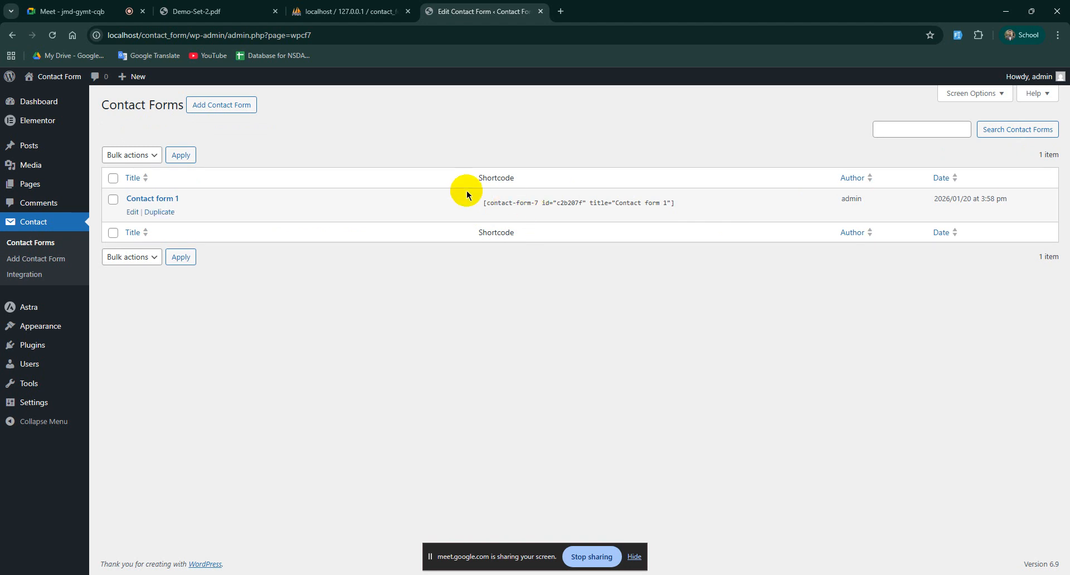
Step: Copy the Contact form 1 shortcode, then start a new page from Pages > Add Page
drag(566, 204, 721, 203)
click(698, 202)
click(721, 204)
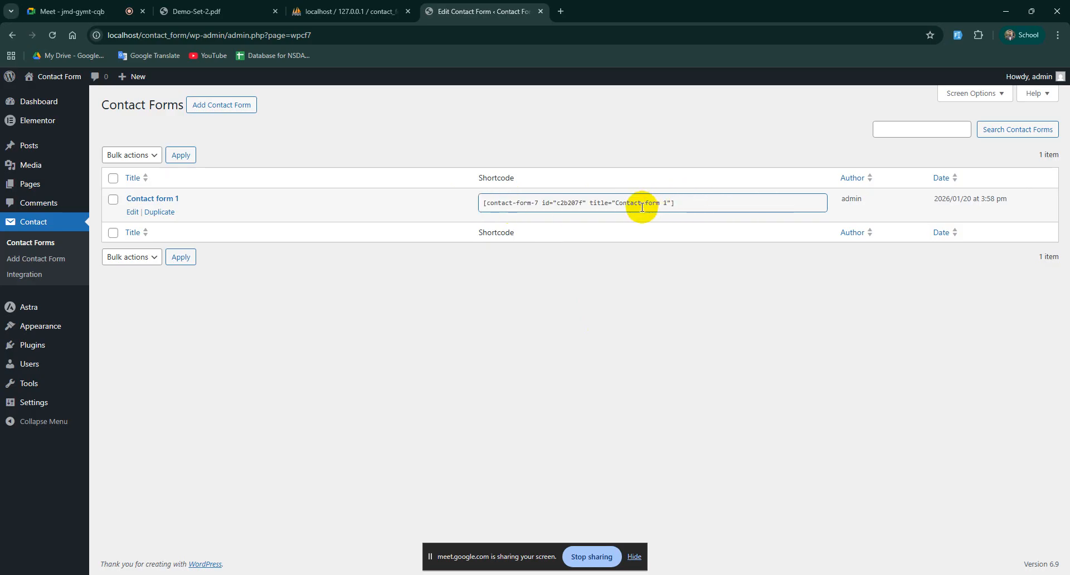
drag(683, 204, 488, 213)
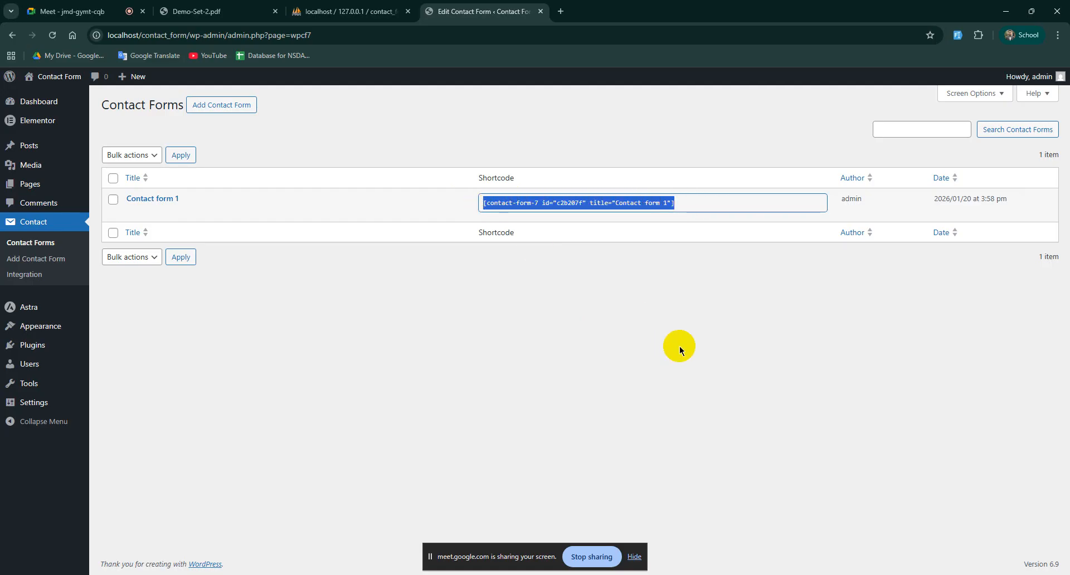
right_click(605, 210)
click(622, 244)
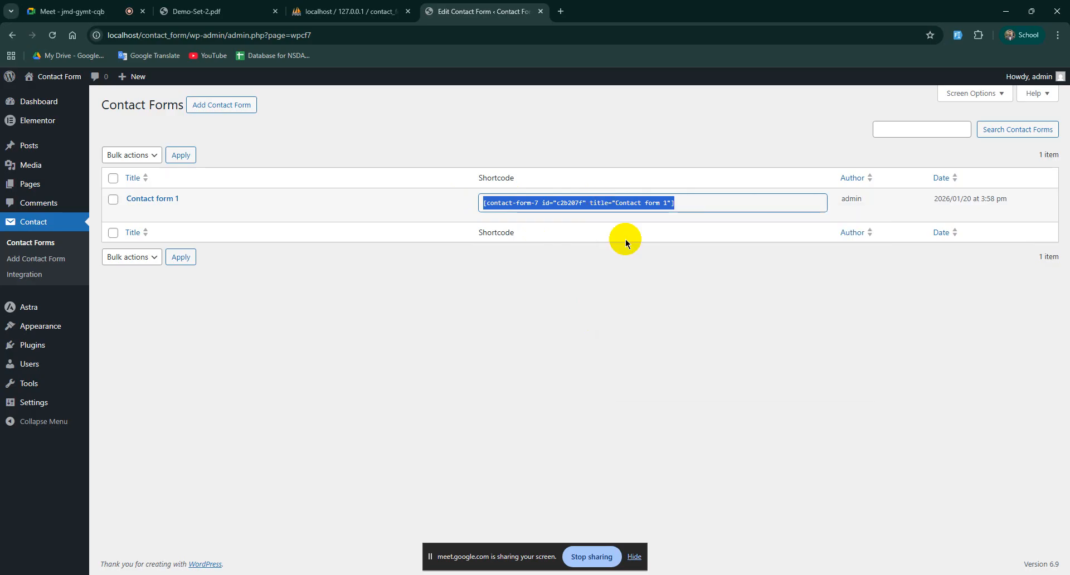
click(552, 206)
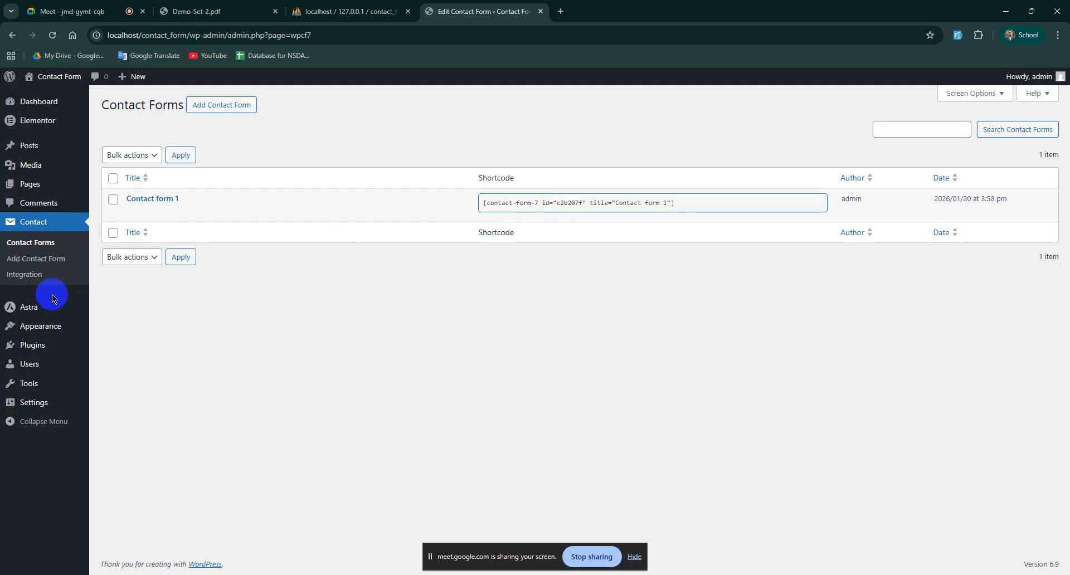
mouse_move(30, 187)
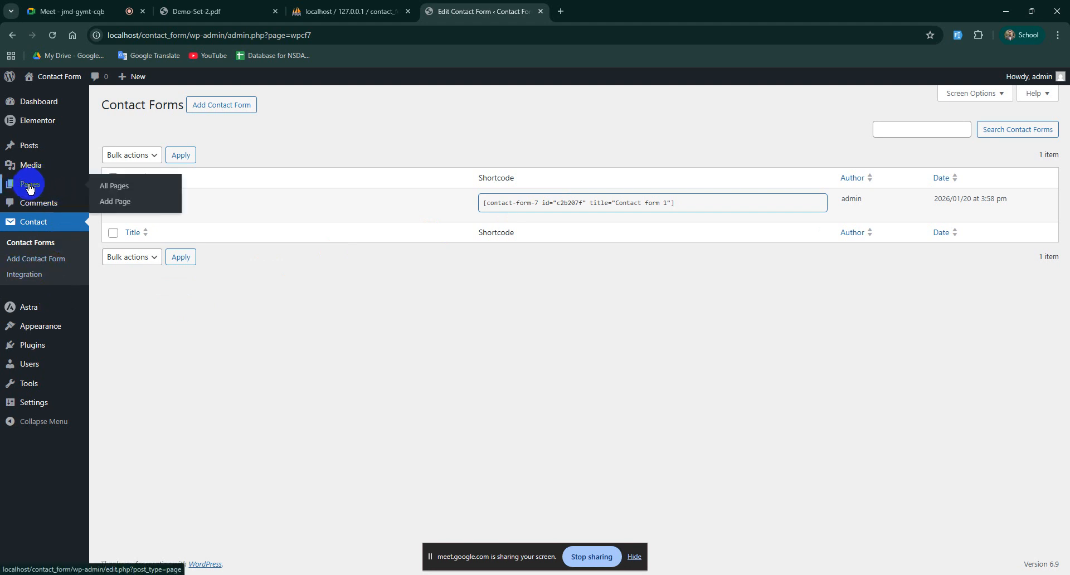
click(117, 207)
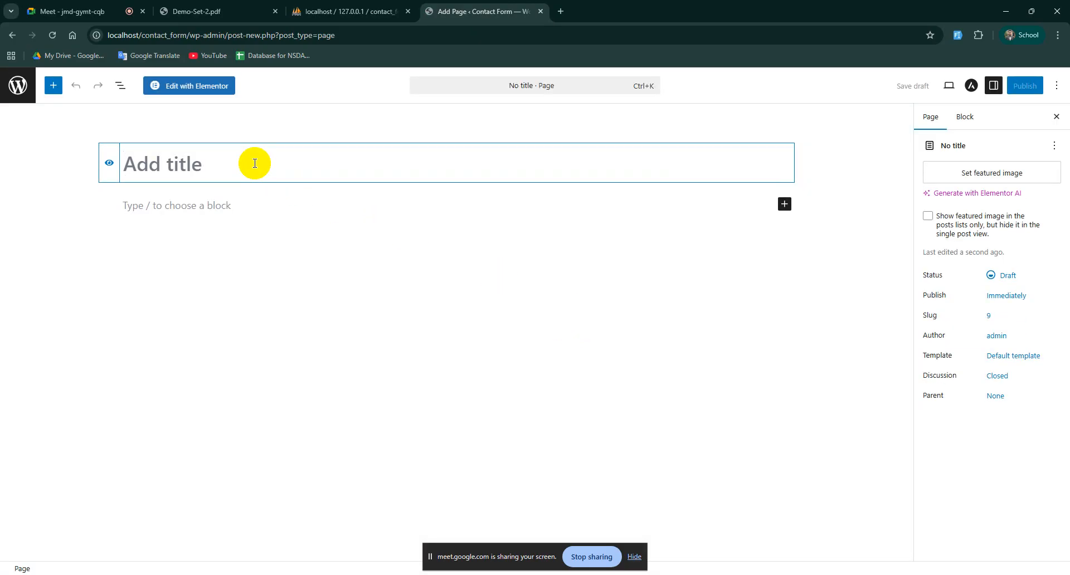
Step: Title the new page 'Contact' and begin publishing it
text(Contact)
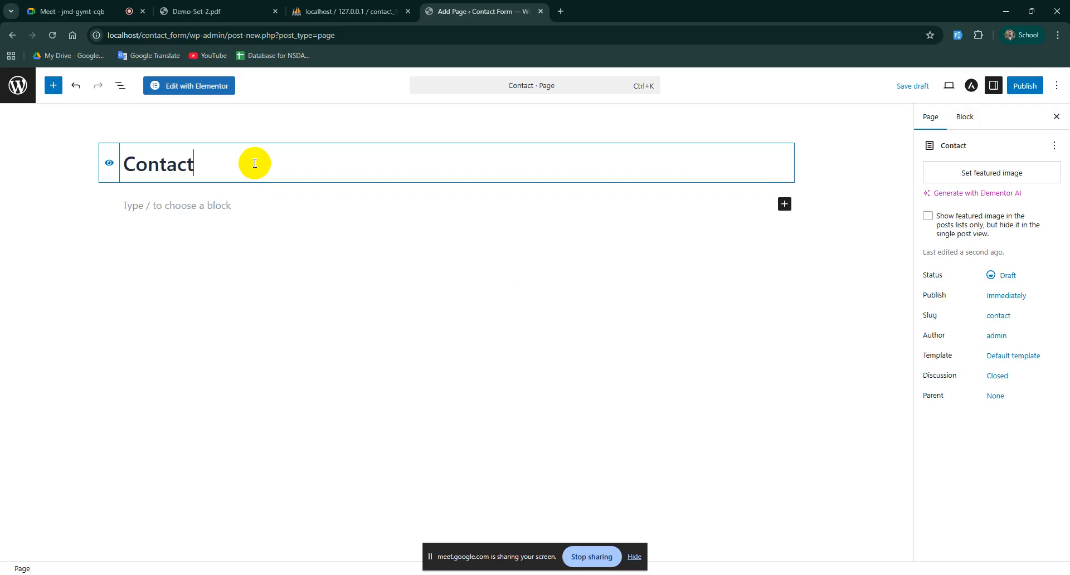
click(1033, 92)
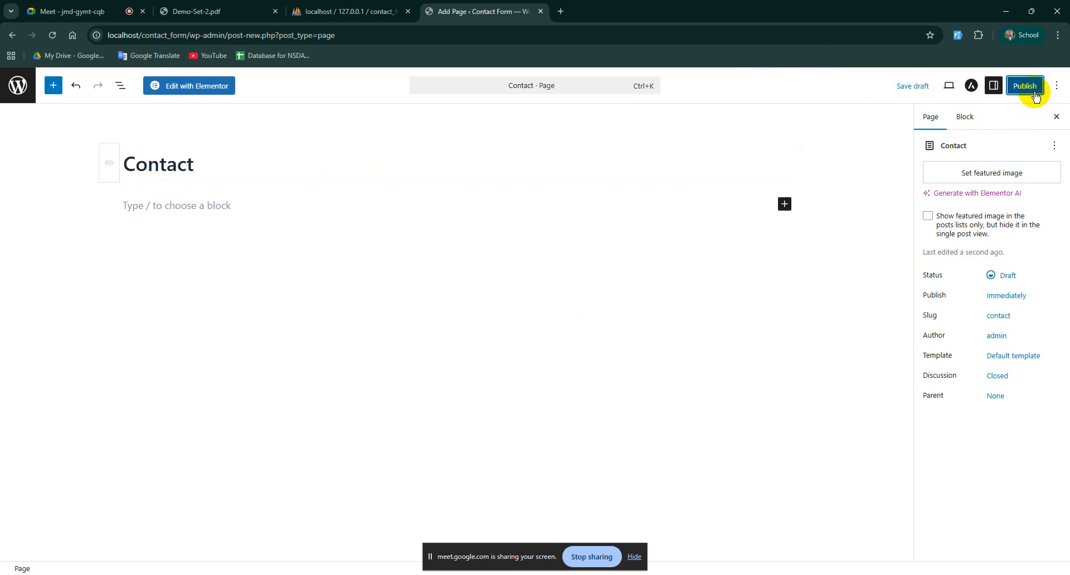
Step: Confirm publishing the Contact page and view it live at ?page_id=9
click(1034, 92)
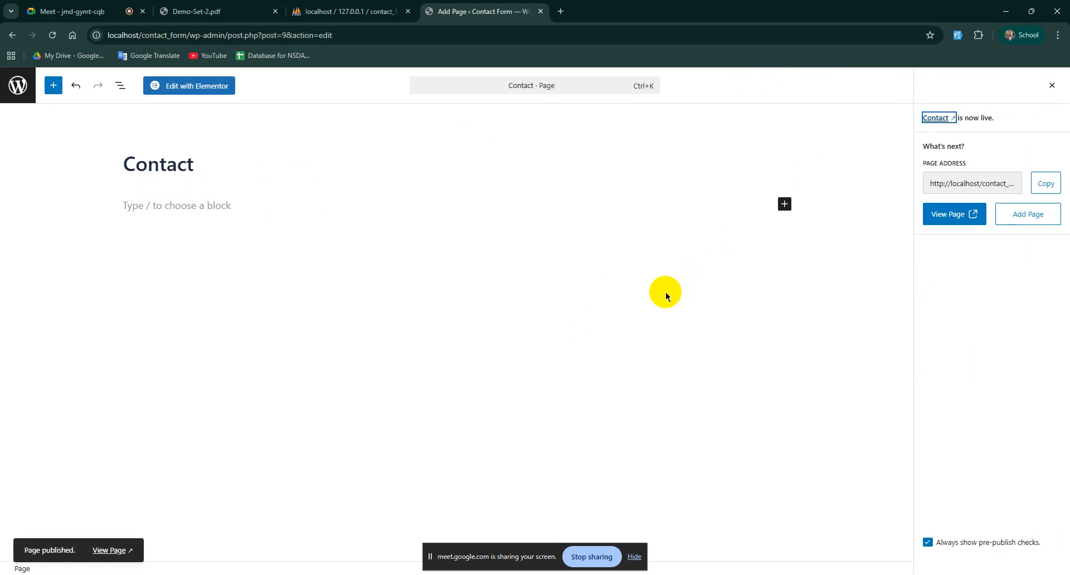
click(954, 217)
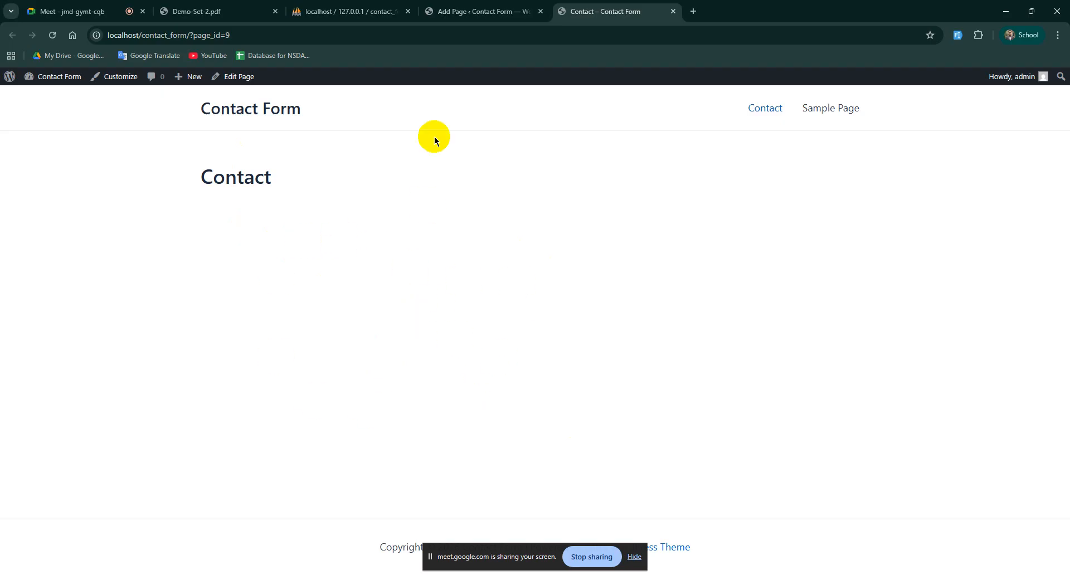
Step: Return from the live Contact page to the editor, then go to All Pages
click(480, 11)
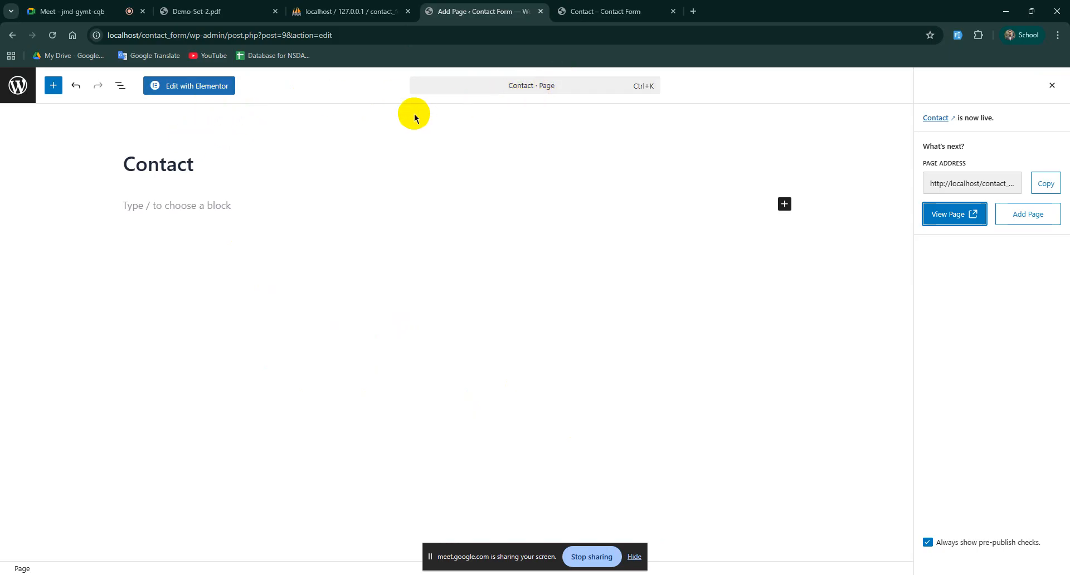
click(14, 84)
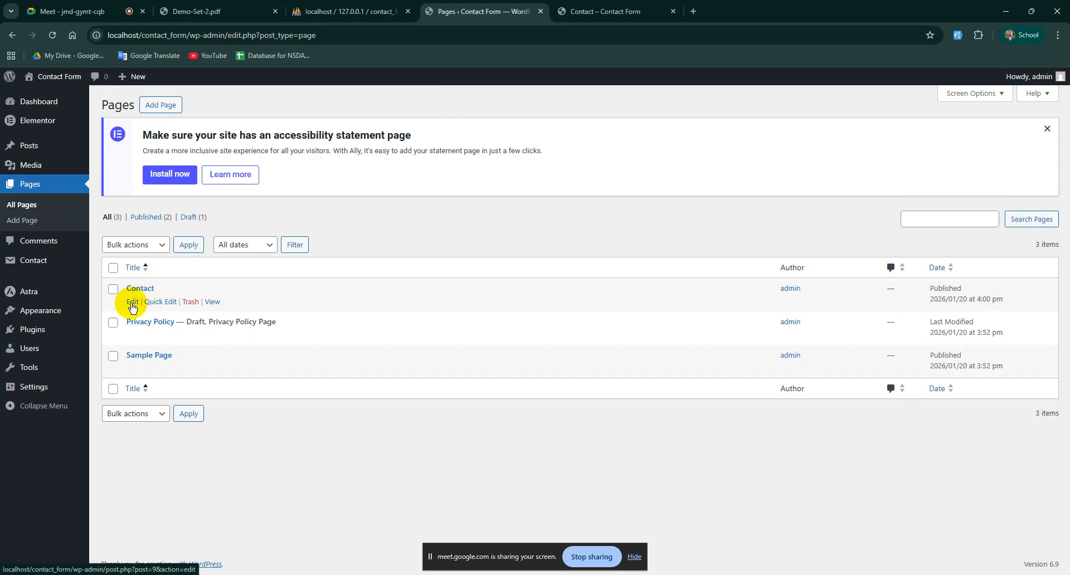
Step: Open the Contact page's Edit link in a new tab and move the live page tab after it
right_click(132, 306)
click(156, 311)
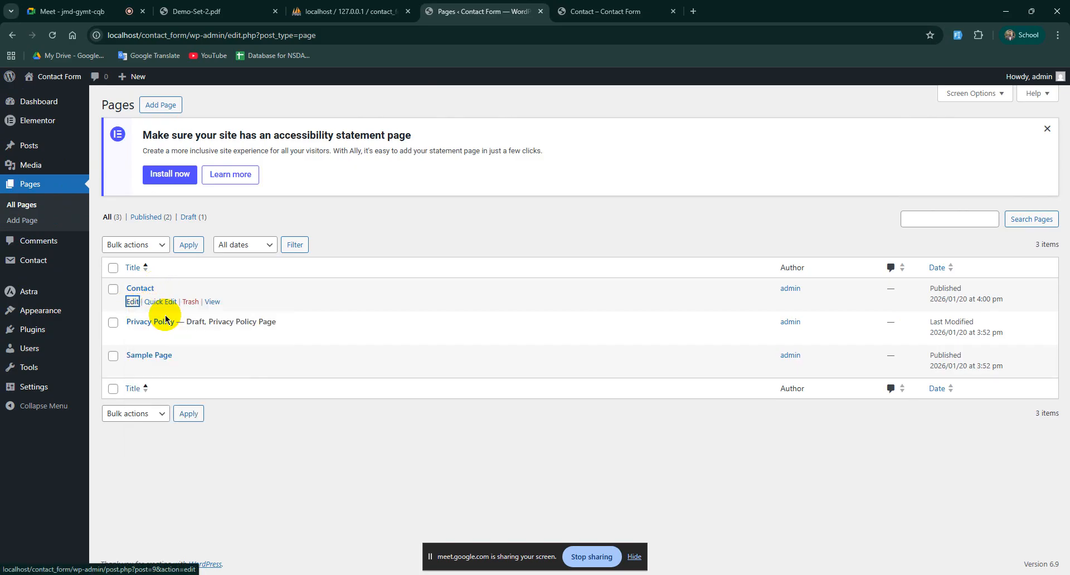
click(628, 19)
drag(626, 17, 796, 11)
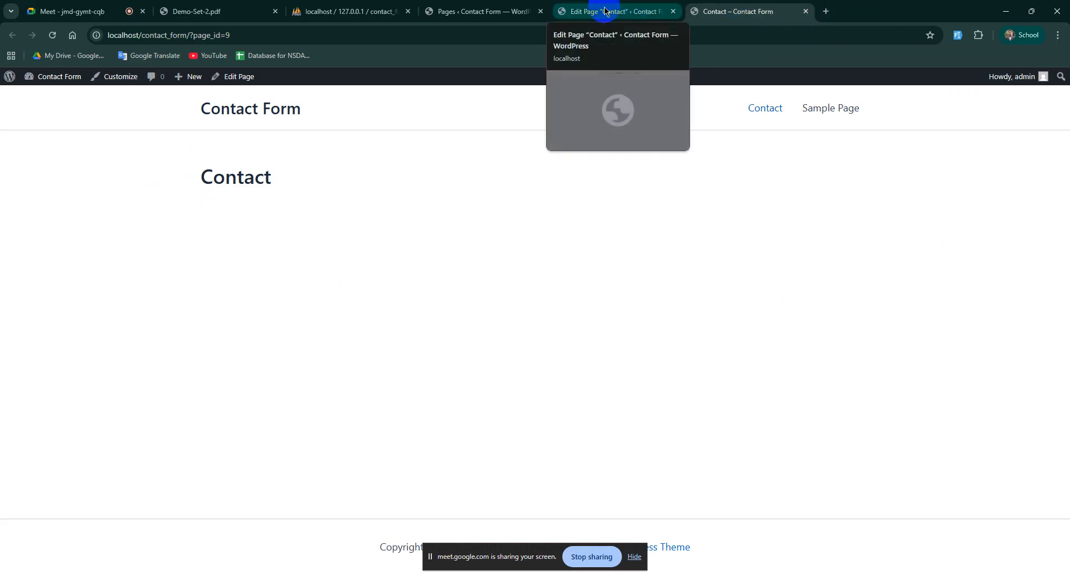
Step: Launch the Contact page in Elementor and dismiss the Notifications popup
click(605, 11)
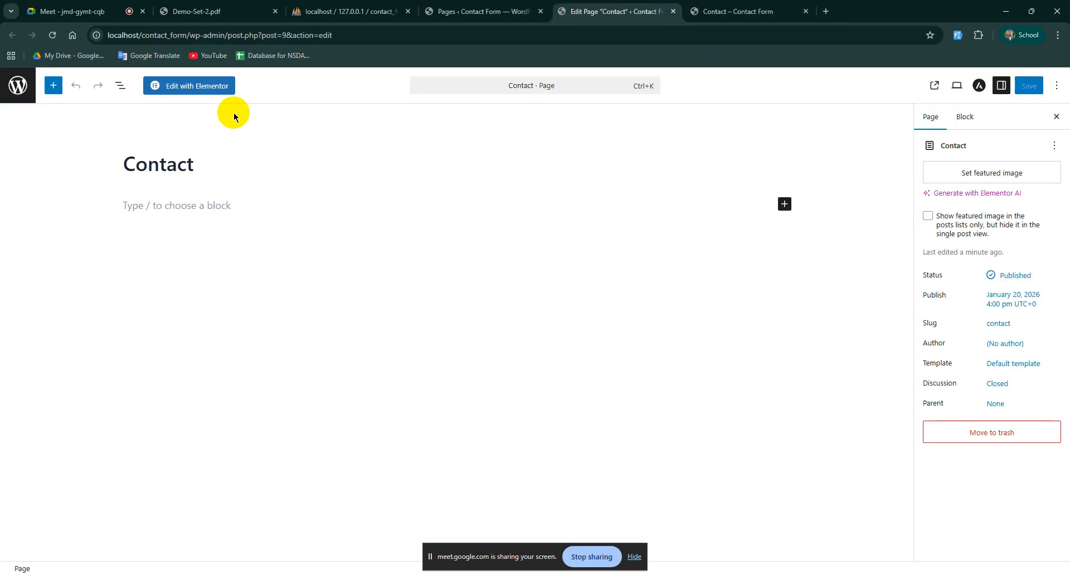
click(202, 86)
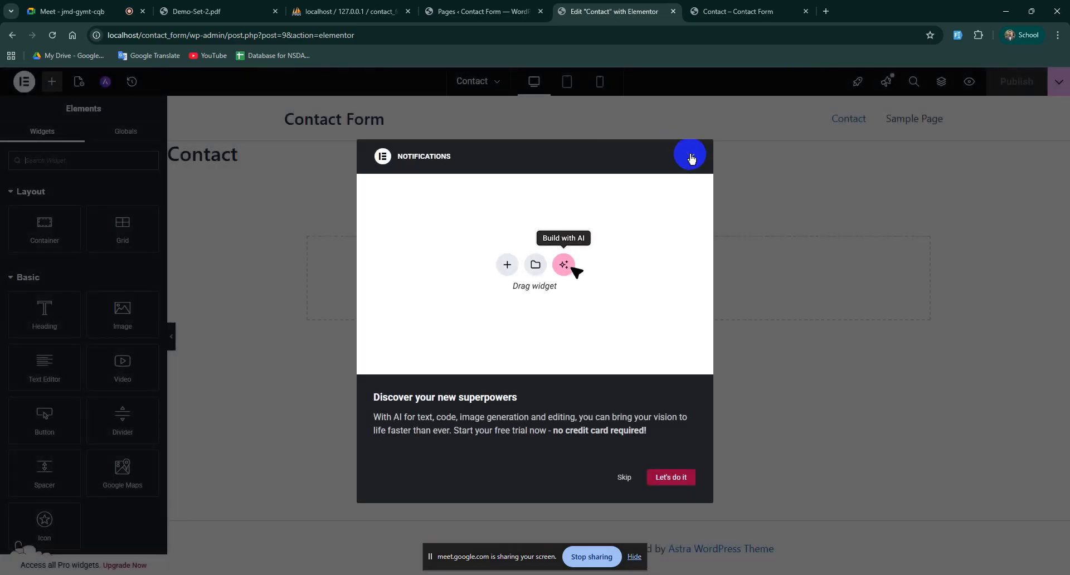
click(700, 163)
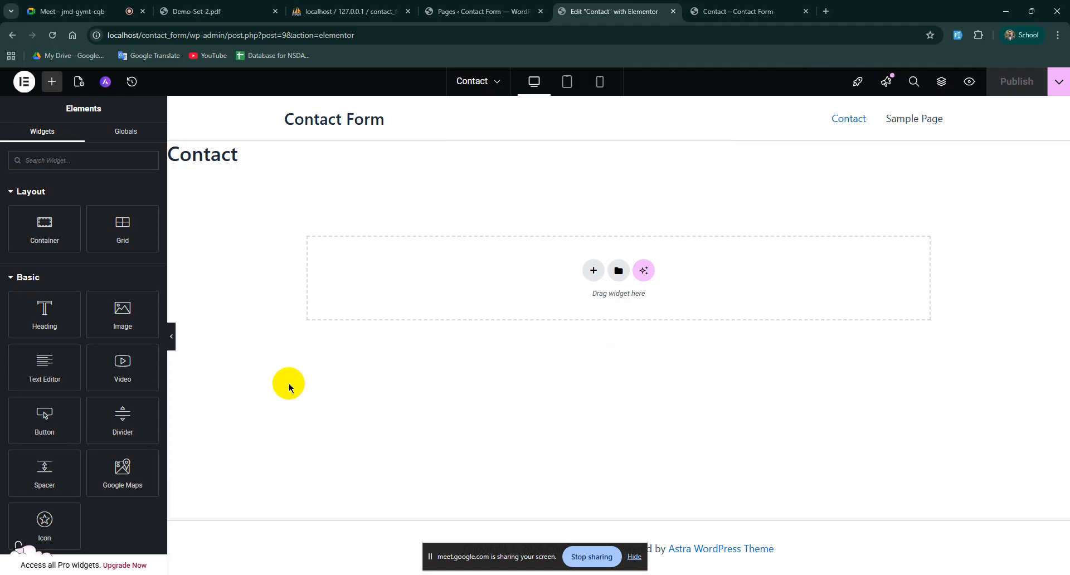
mouse_move(103, 292)
mouse_down()
mouse_move(93, 411)
mouse_move(432, 363)
mouse_up()
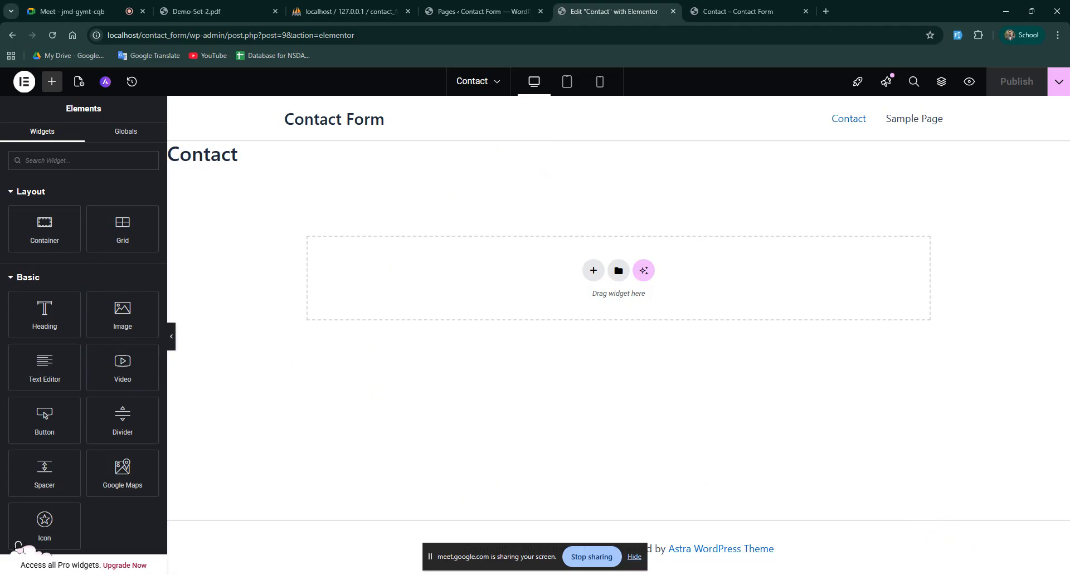
click(924, 574)
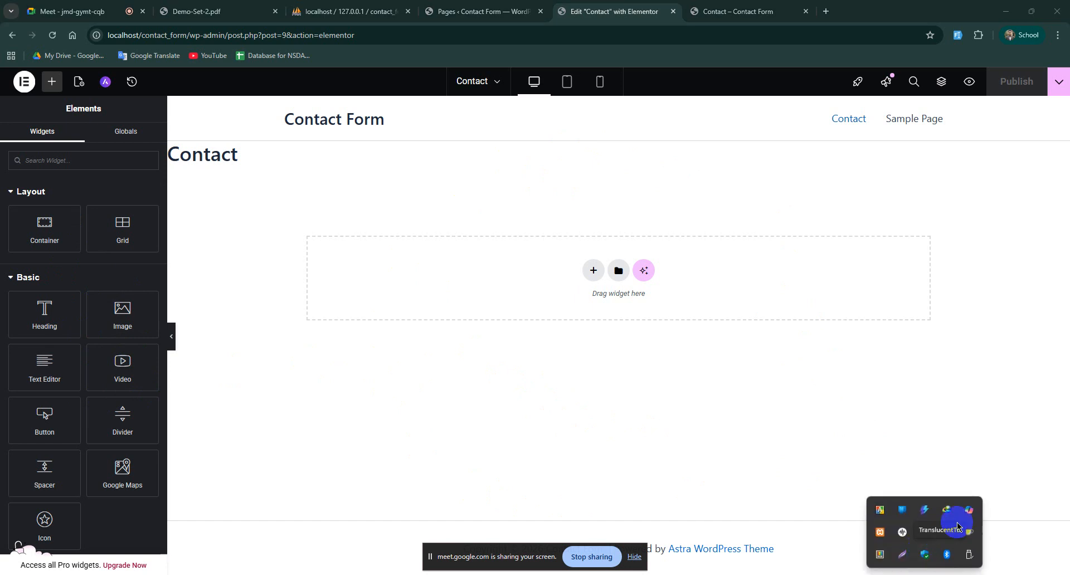
click(903, 554)
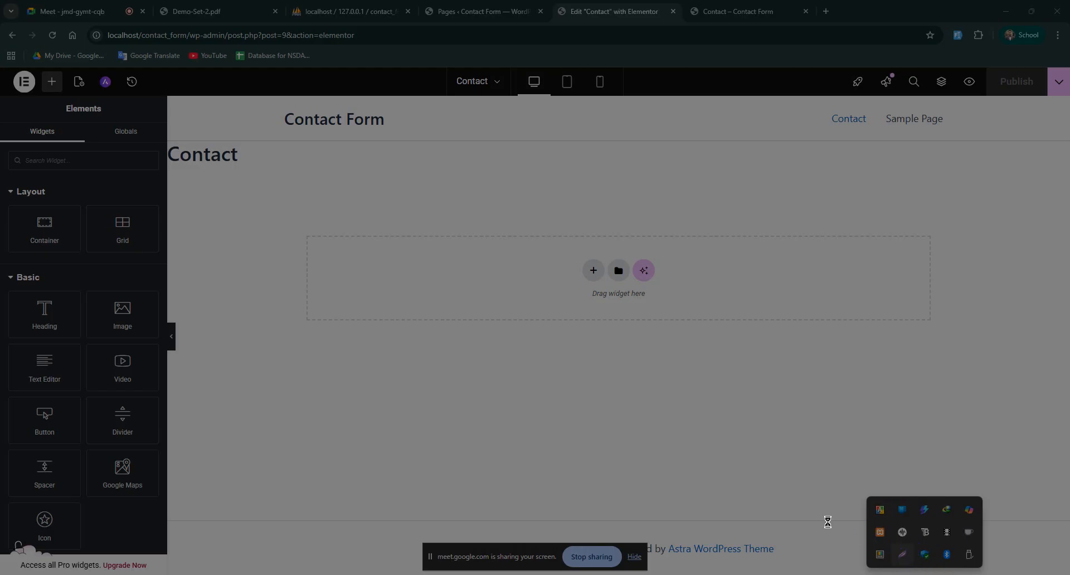
mouse_move(247, 172)
mouse_down()
mouse_move(820, 368)
mouse_move(980, 436)
mouse_move(984, 459)
mouse_up()
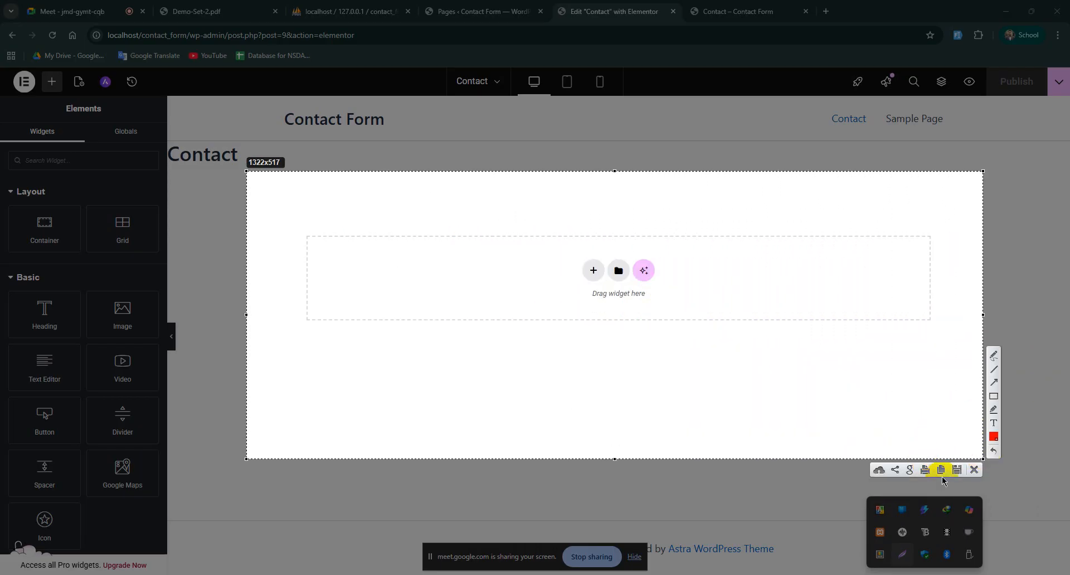
click(994, 396)
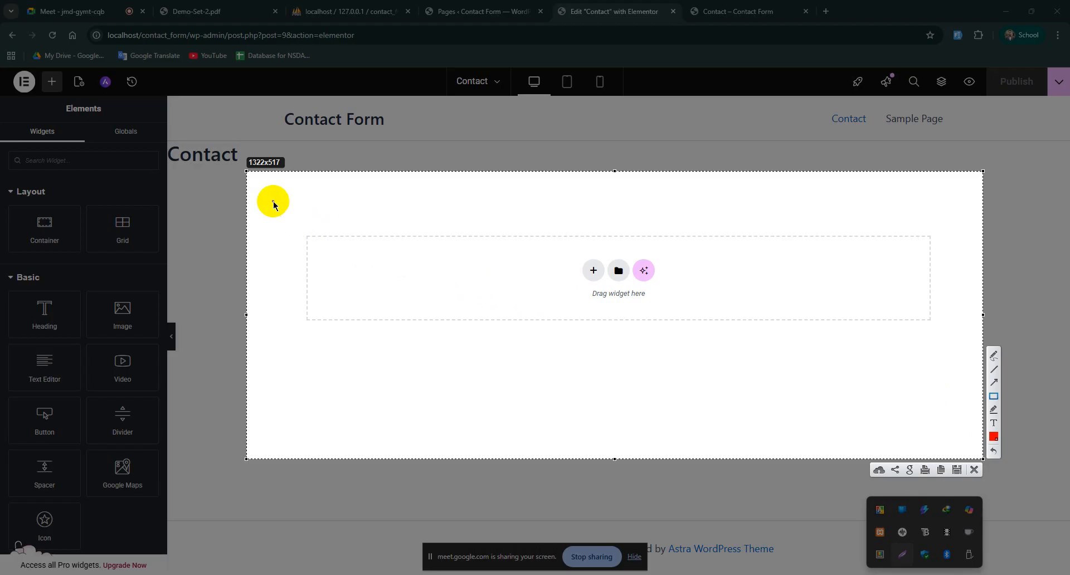
mouse_move(251, 176)
mouse_down()
mouse_move(779, 401)
mouse_move(964, 422)
mouse_move(979, 449)
mouse_up()
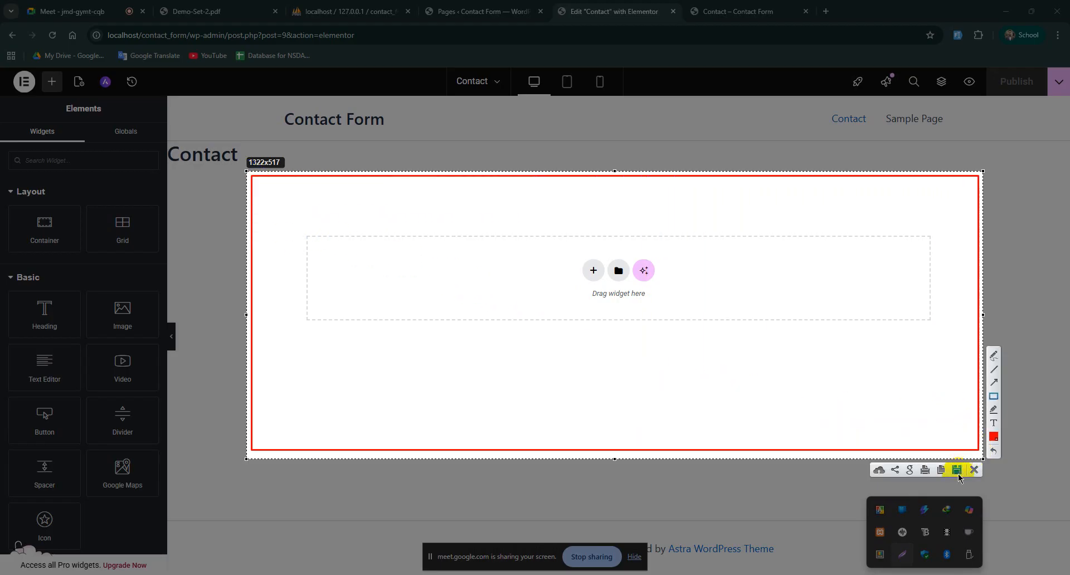
click(995, 370)
drag(607, 181, 616, 446)
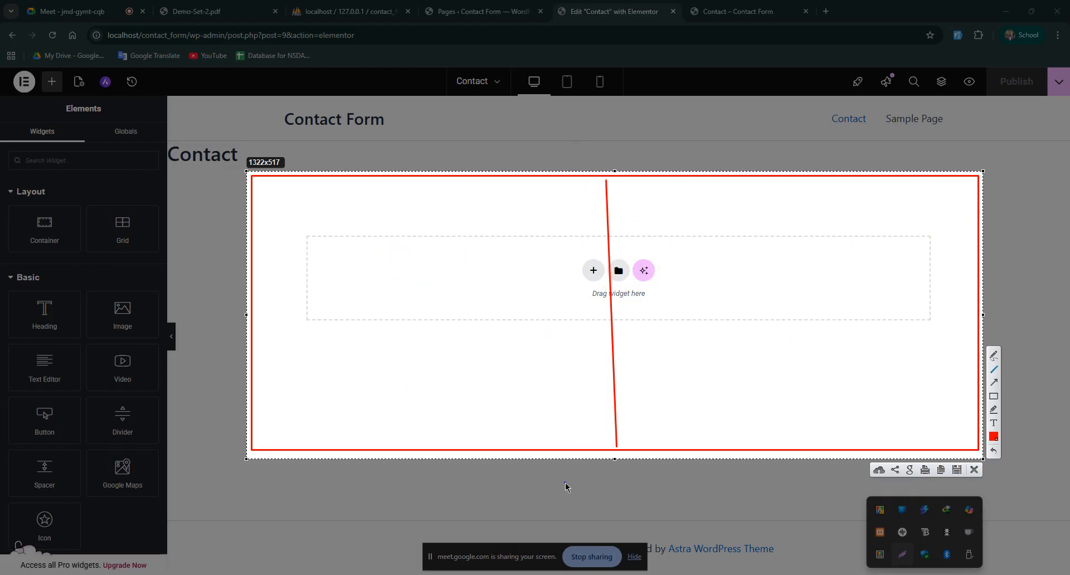
click(974, 470)
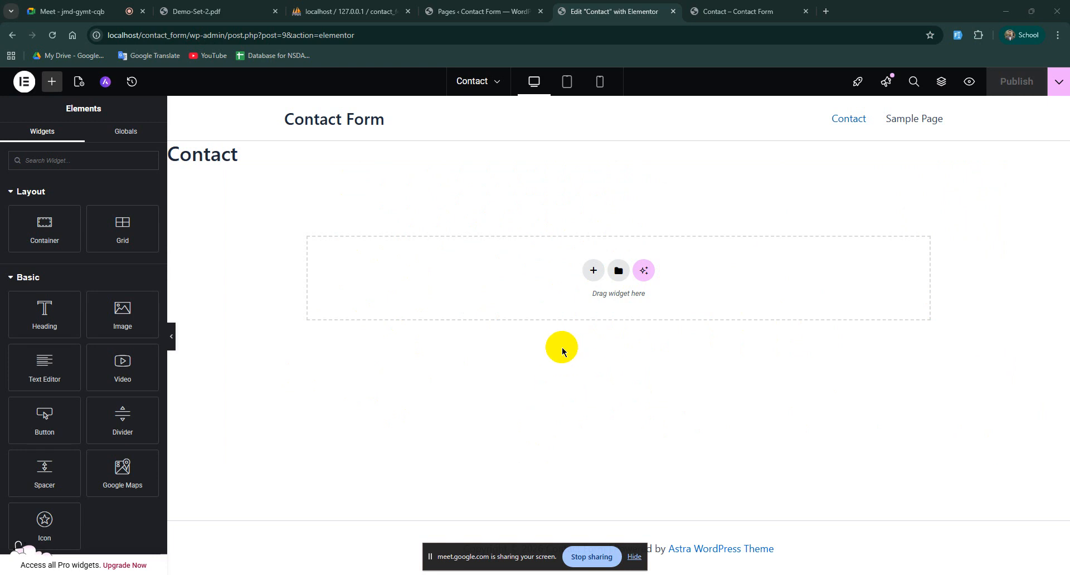
Step: Insert a Flexbox container with the two-column structure below the Contact title
click(594, 270)
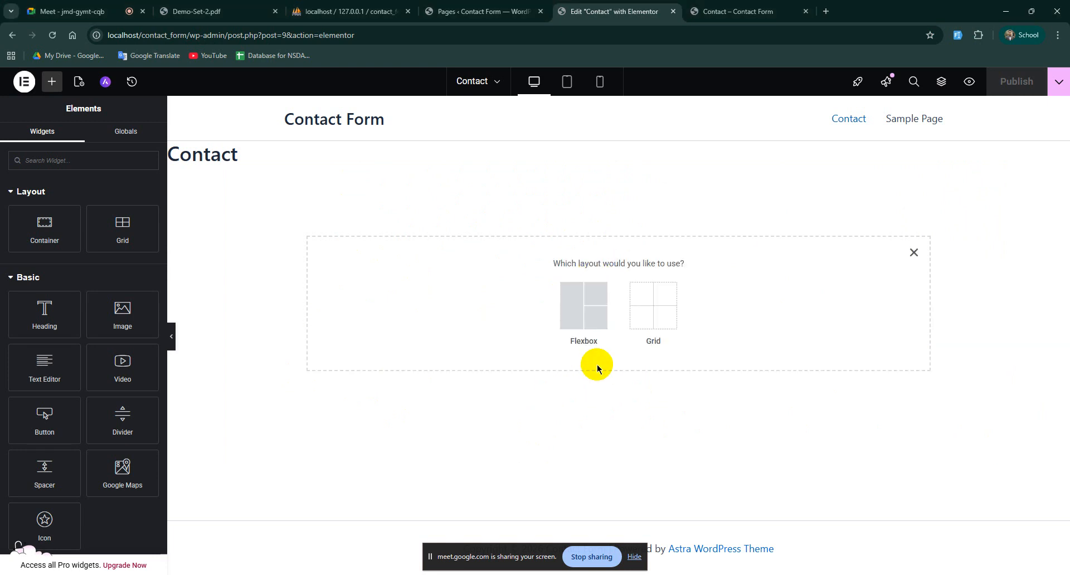
click(584, 312)
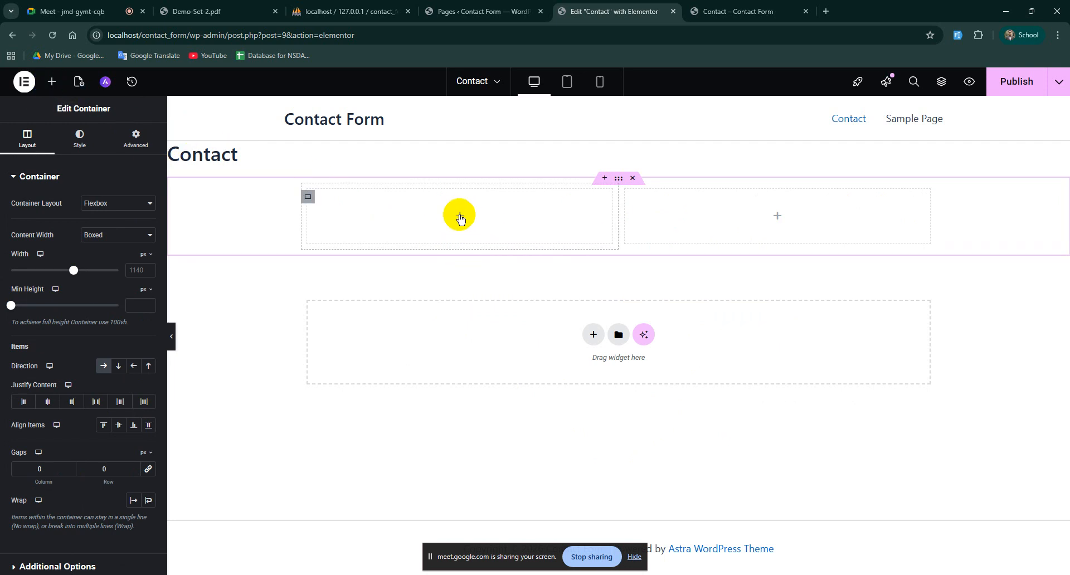
click(460, 217)
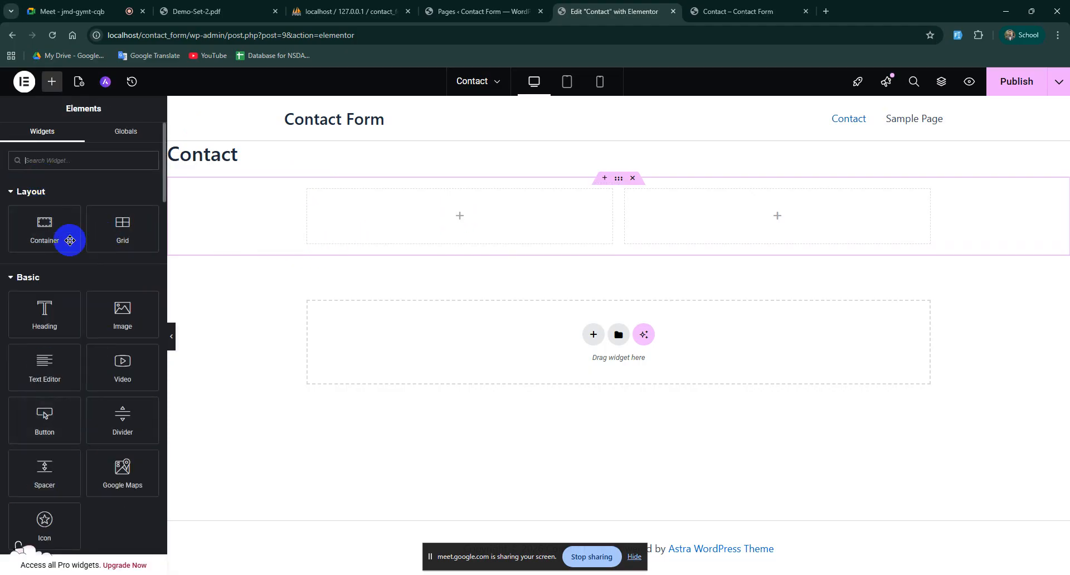
Step: Search for 'shor' and drop a Shortcode widget into the left column
click(53, 89)
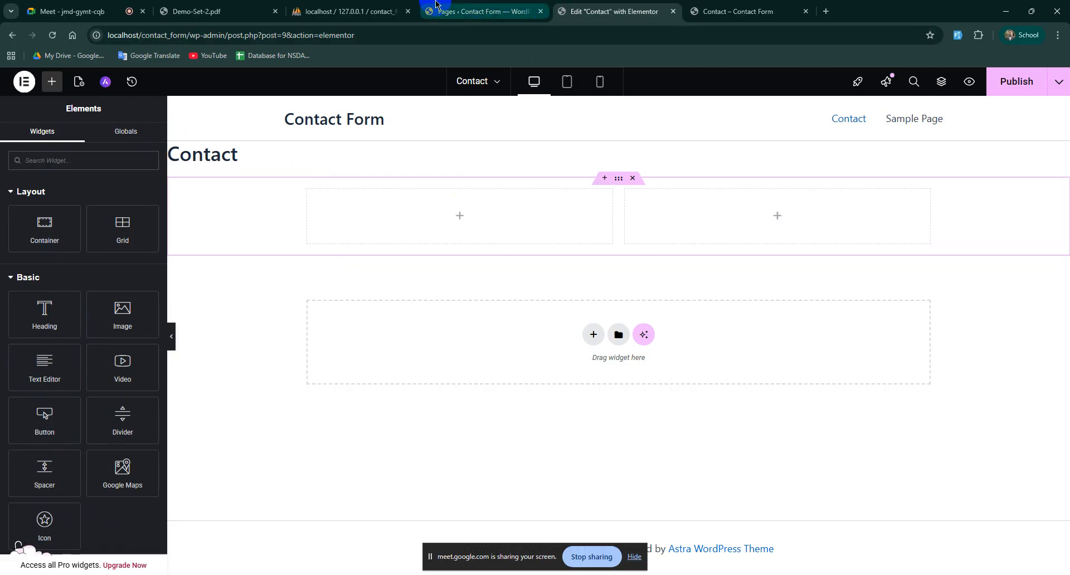
scroll(91, 336, down, 8)
scroll(95, 342, down, 10)
scroll(95, 336, up, 18)
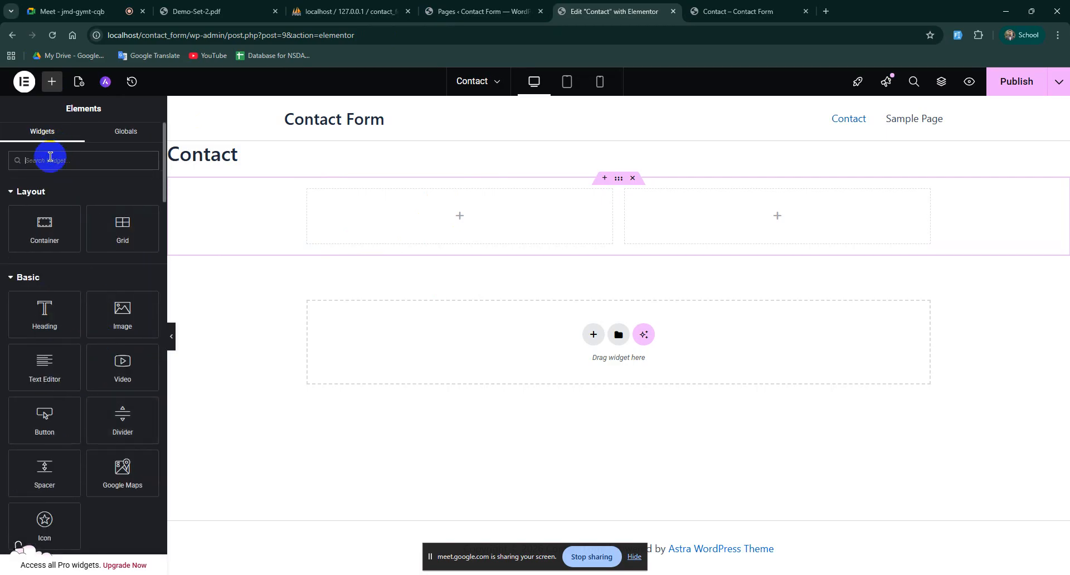
text(s)
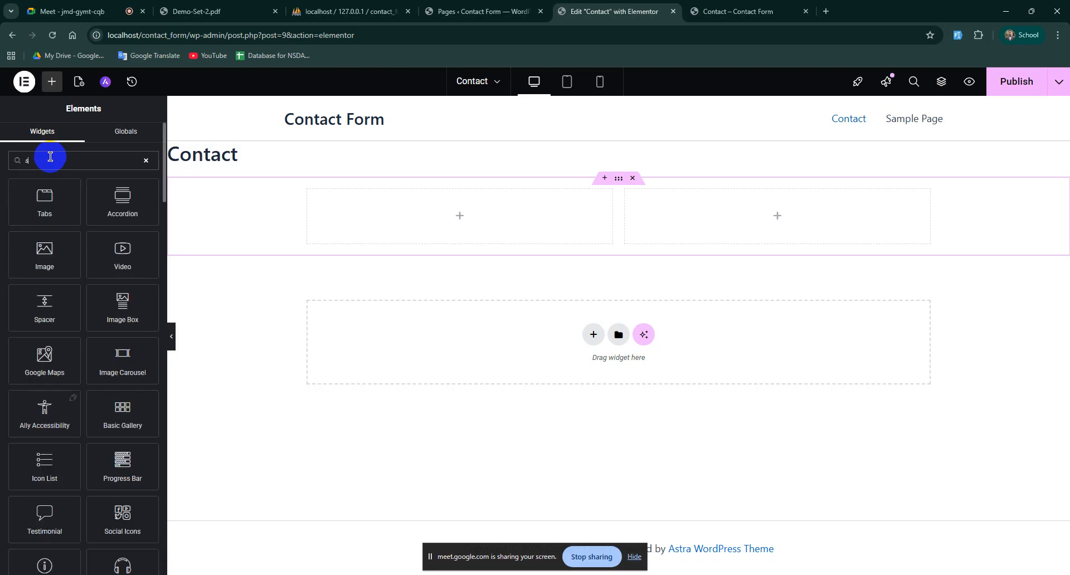
text(hor)
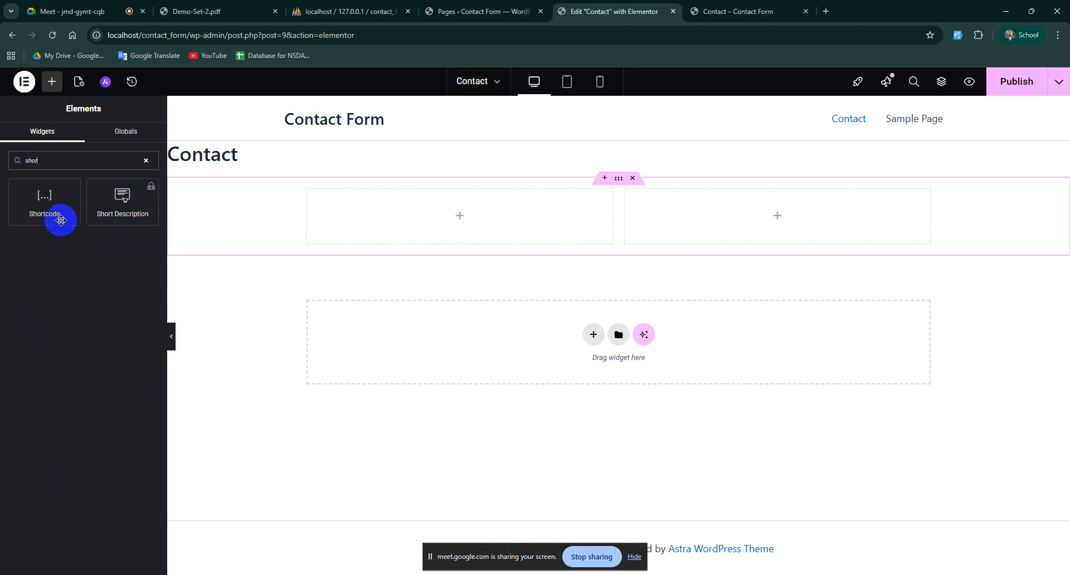
click(21, 199)
drag(21, 199, 467, 225)
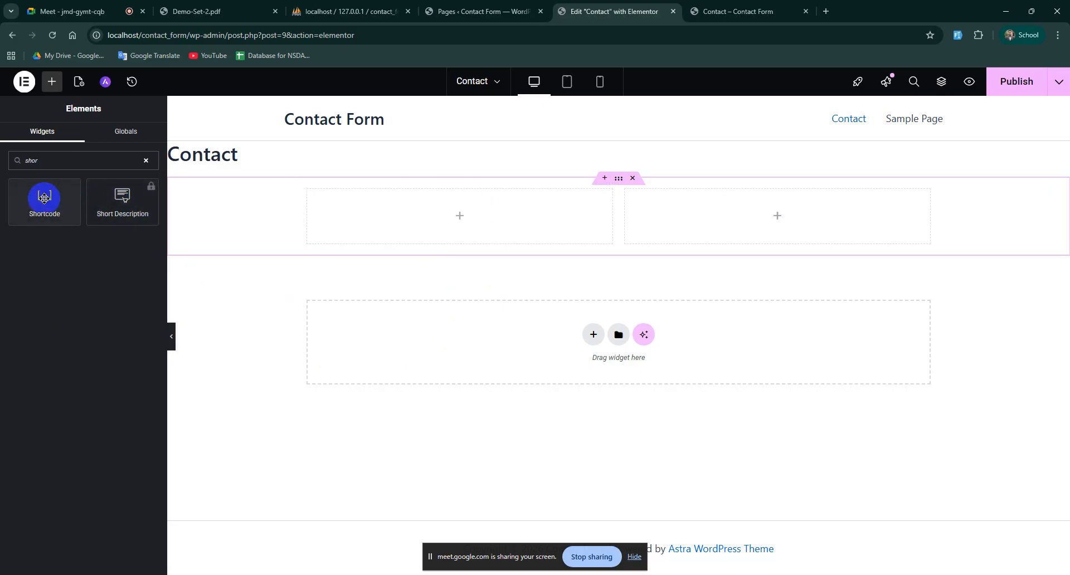
drag(45, 198, 474, 223)
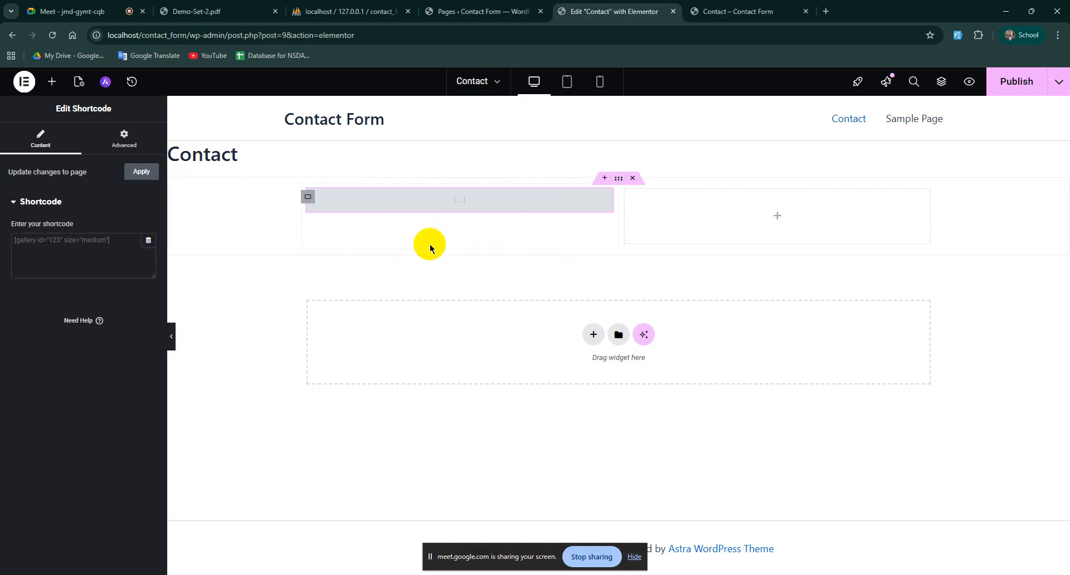
Step: Paste the Contact Form 7 shortcode for Contact form 1 into the widget and publish
click(81, 253)
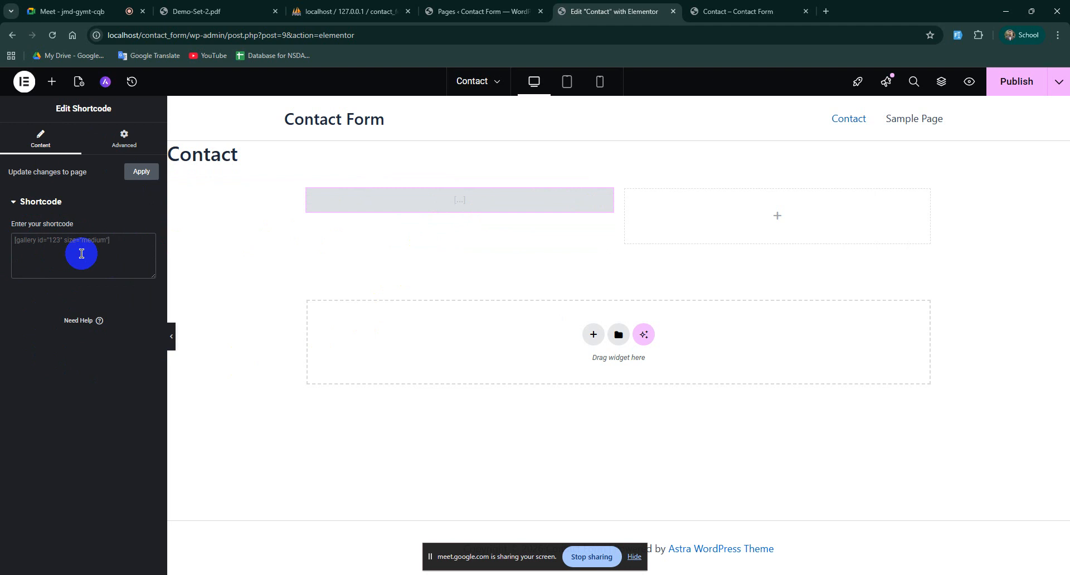
text([contact-form-7 id="c2b207f" title="Contact form 1"])
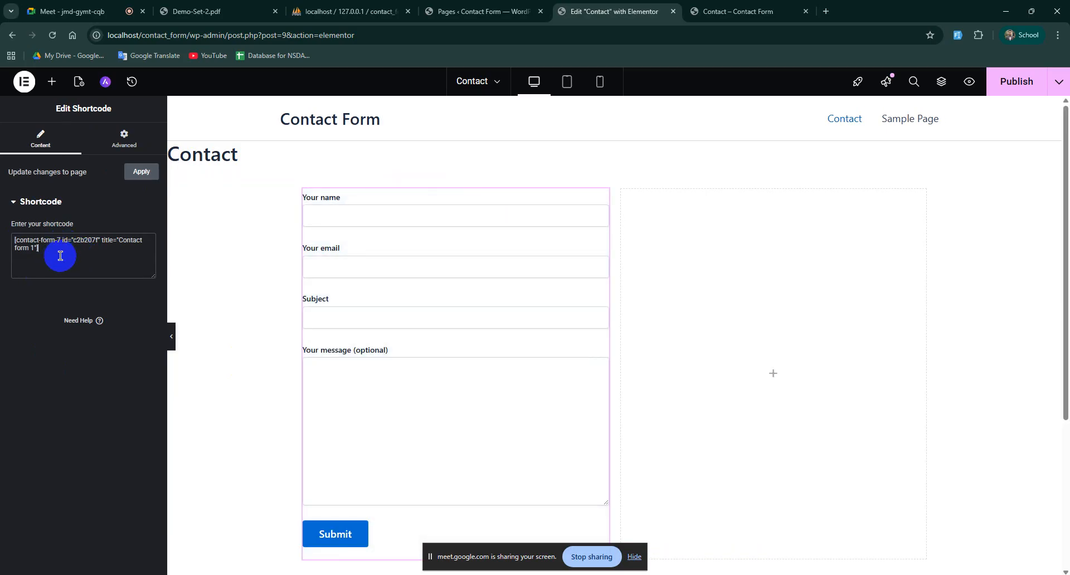
scroll(437, 296, down, 4)
scroll(446, 475, up, 2)
scroll(448, 376, up, 3)
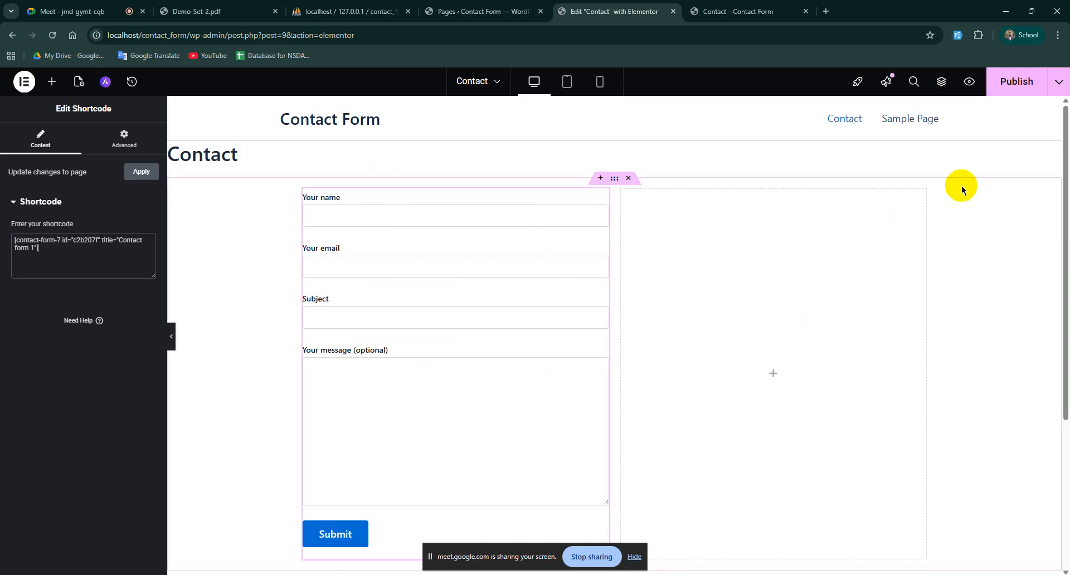
click(1018, 83)
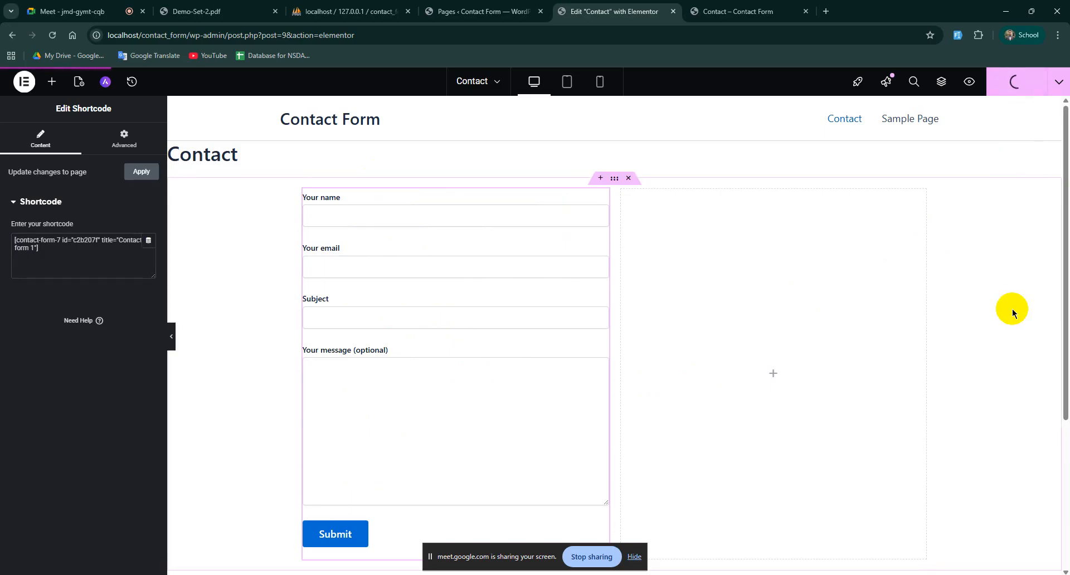
click(726, 6)
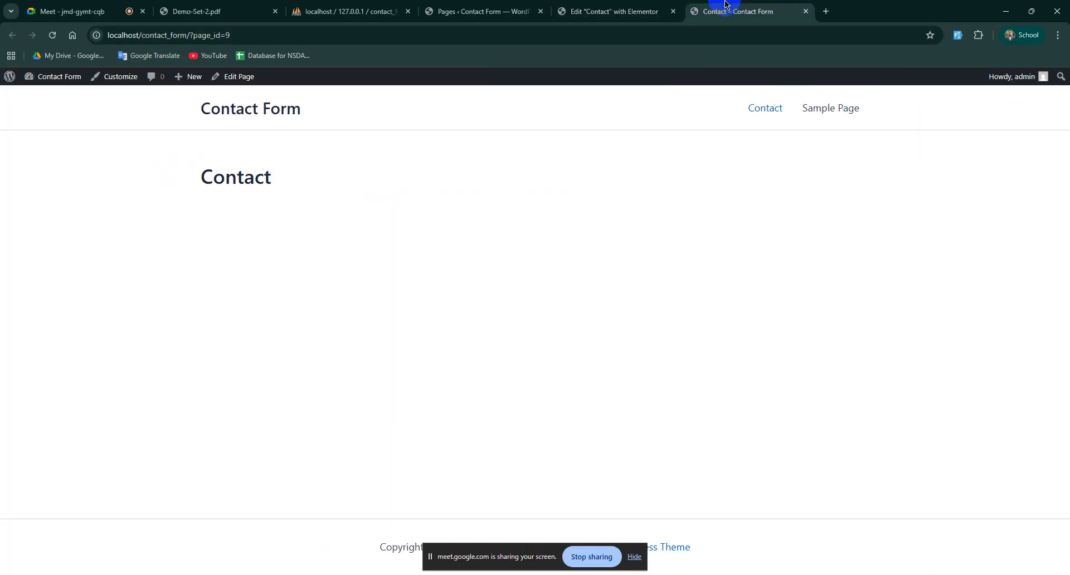
click(53, 35)
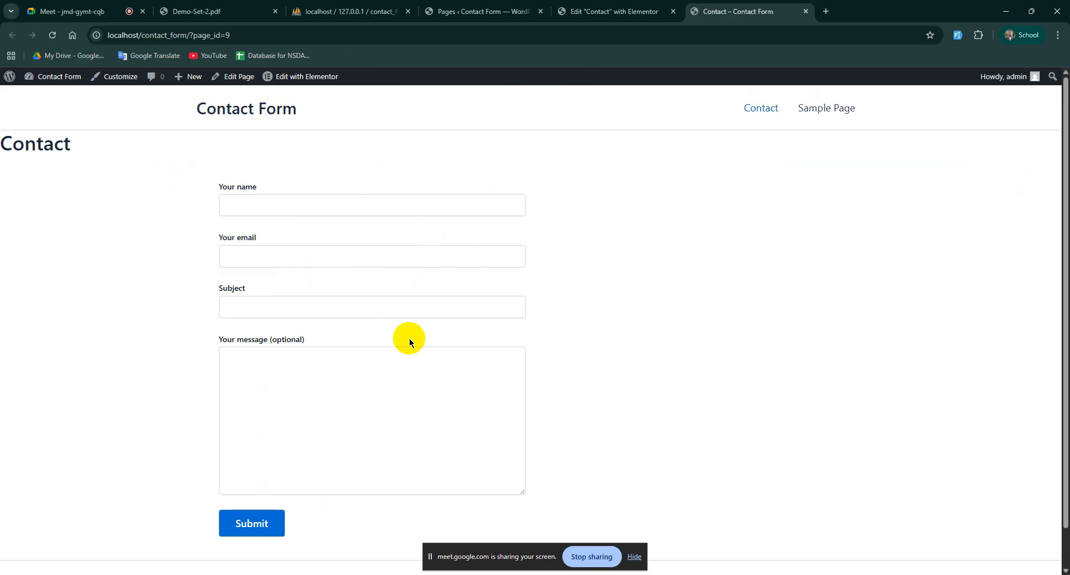
scroll(413, 349, down, 1)
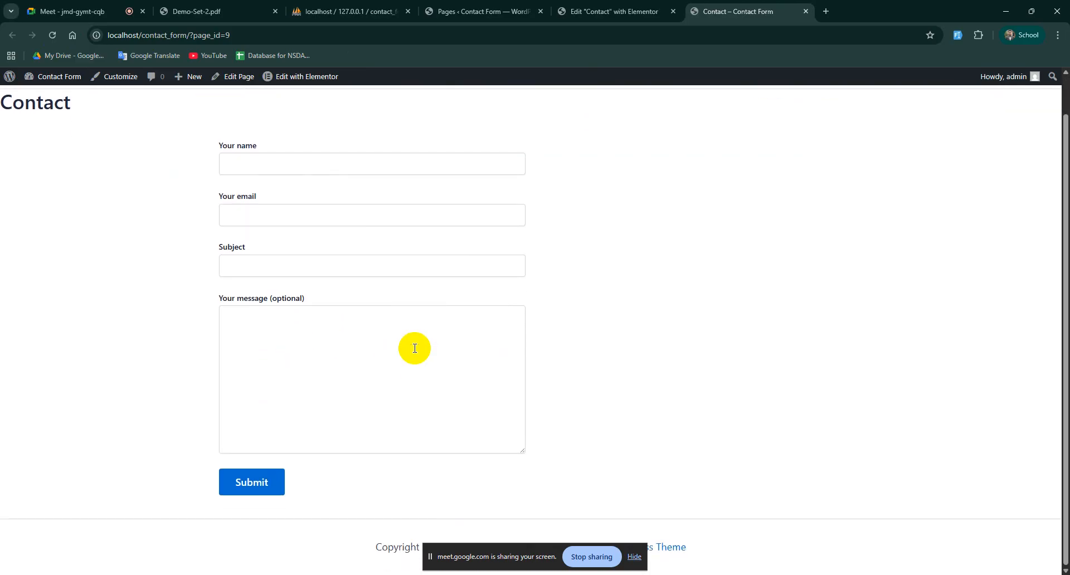
scroll(415, 348, up, 1)
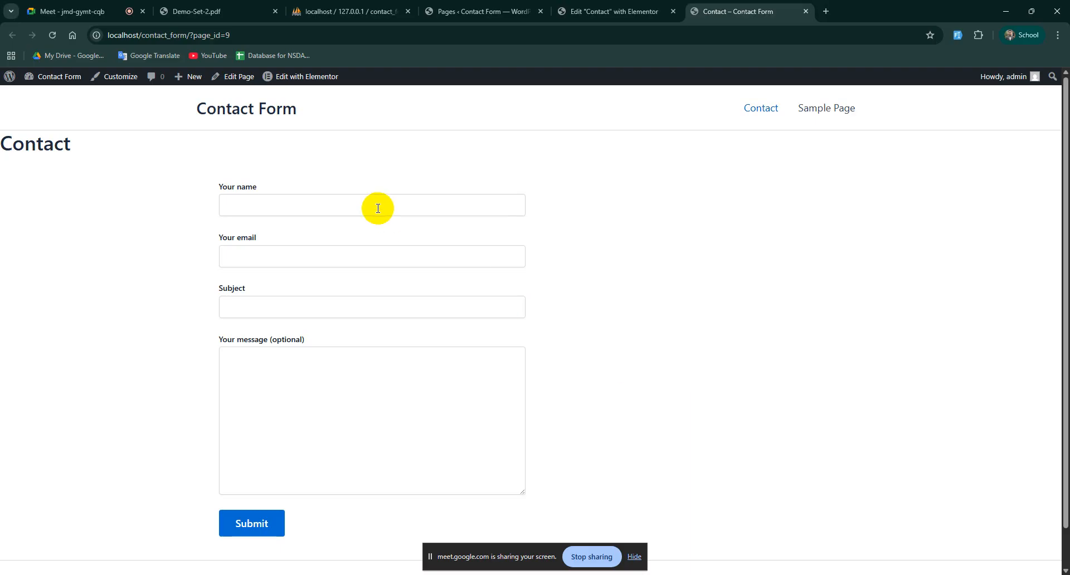
click(370, 258)
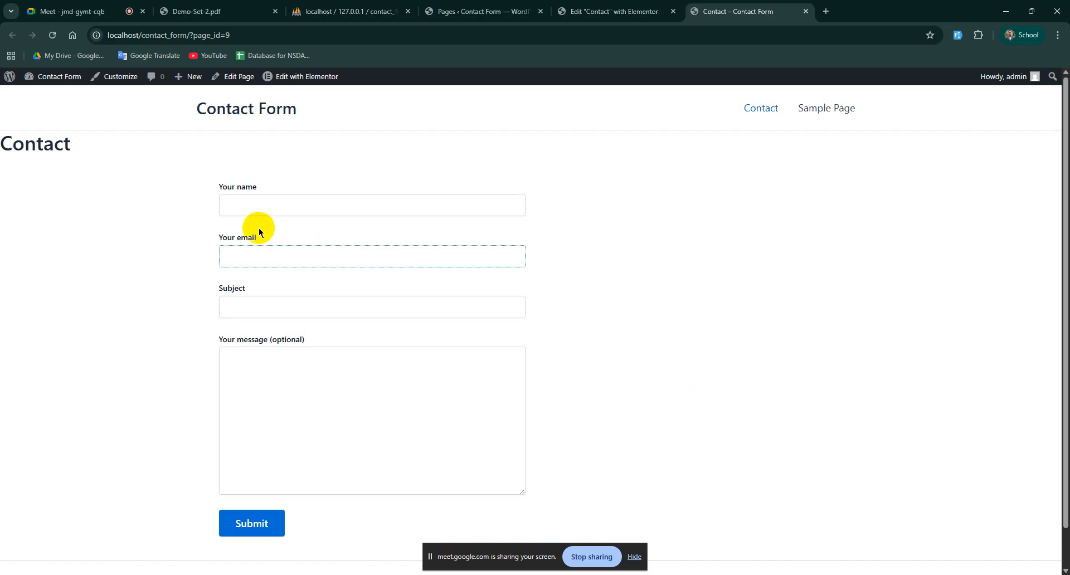
click(204, 224)
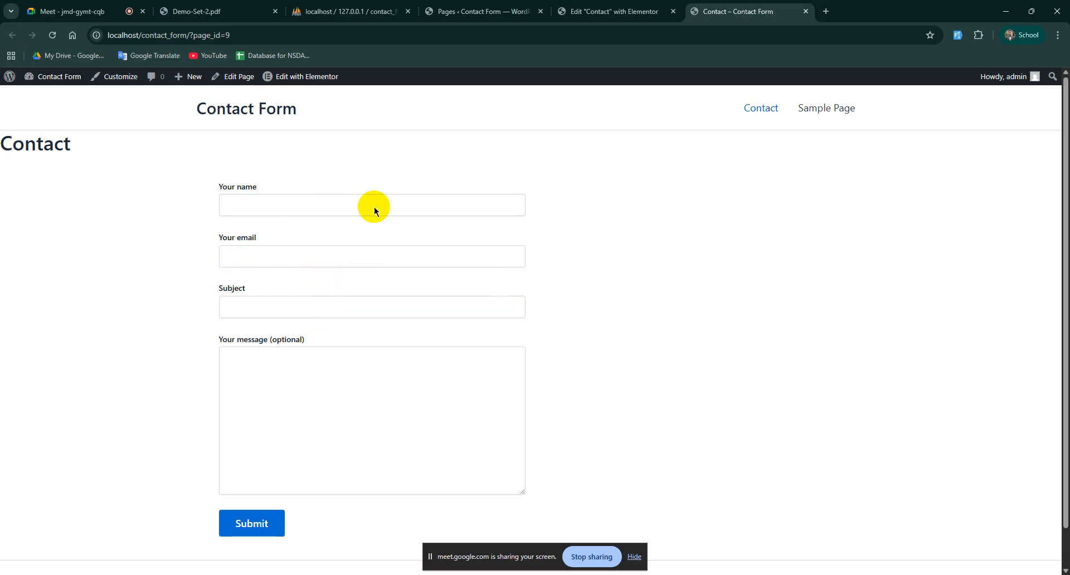
scroll(382, 404, down, 1)
scroll(385, 400, up, 1)
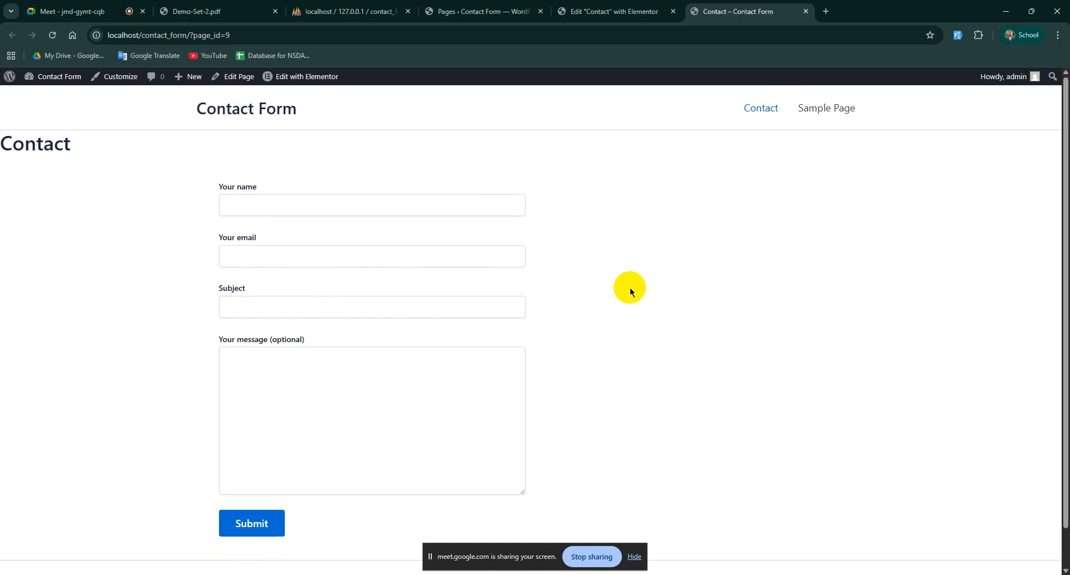
click(613, 12)
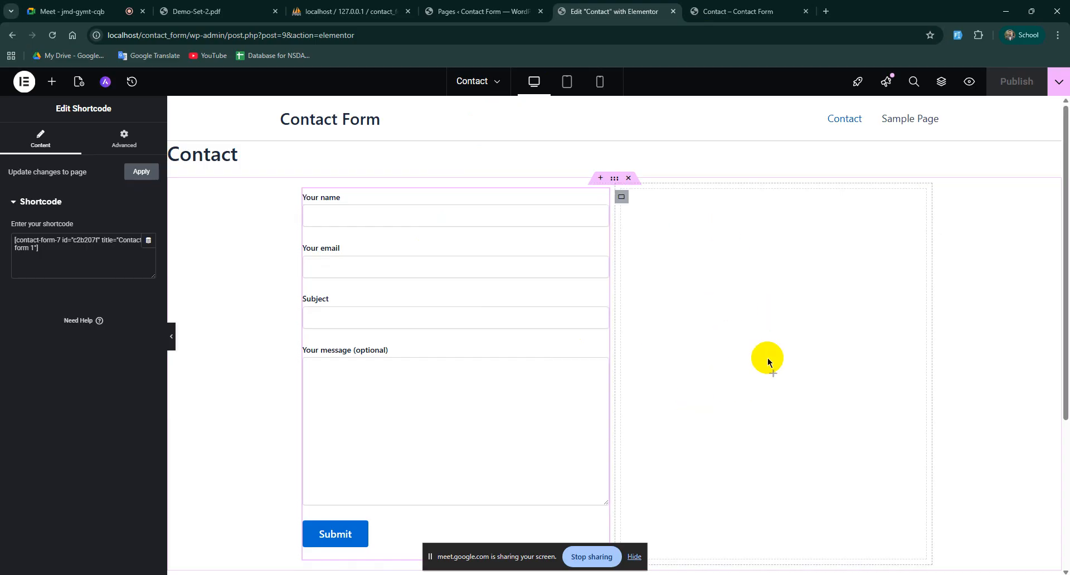
Step: Search 'map' and drop a Google Maps widget into the empty right column
click(773, 375)
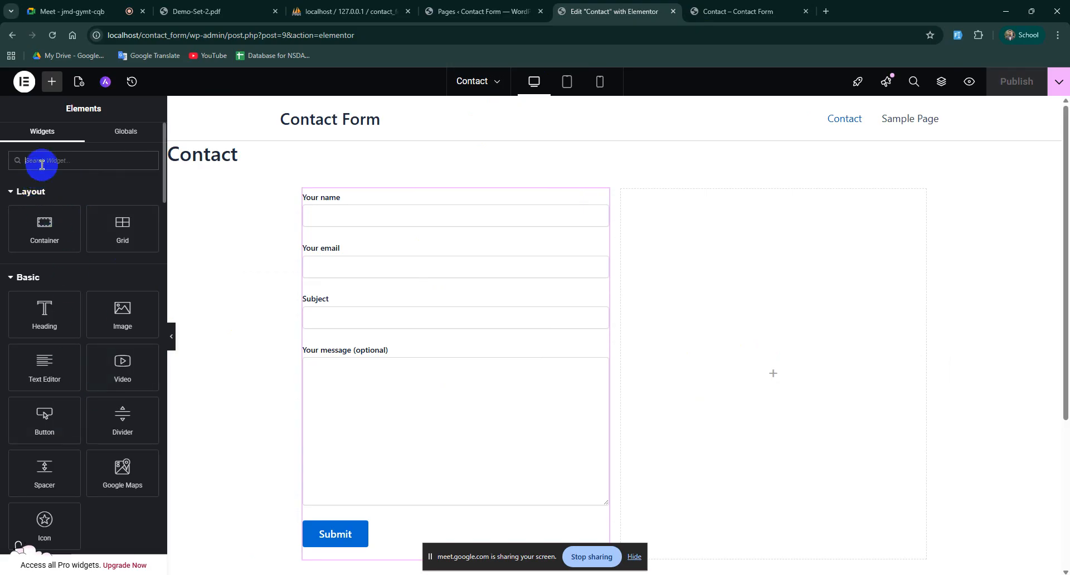
text(map)
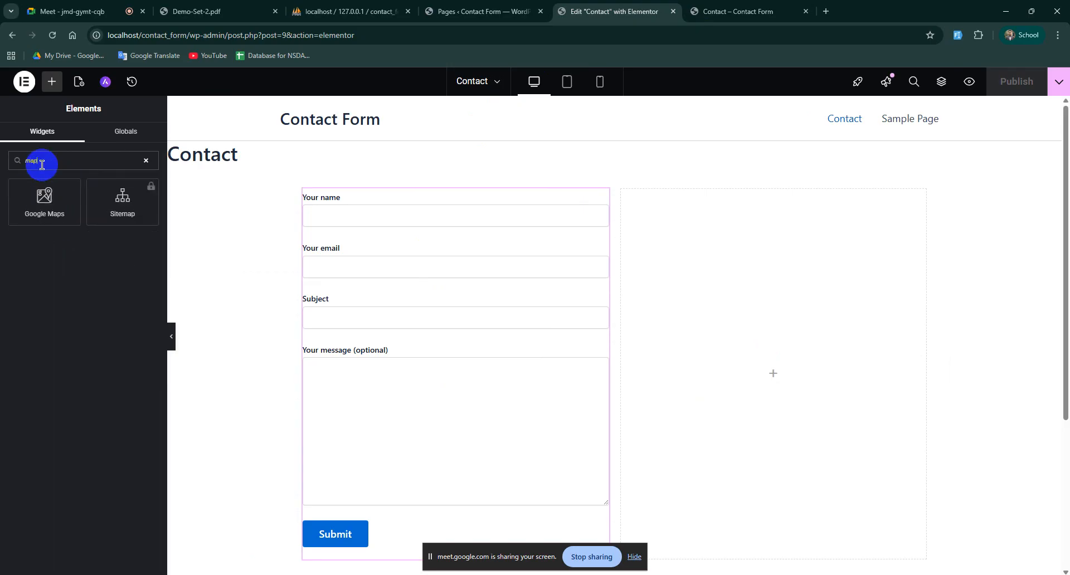
drag(32, 207, 786, 382)
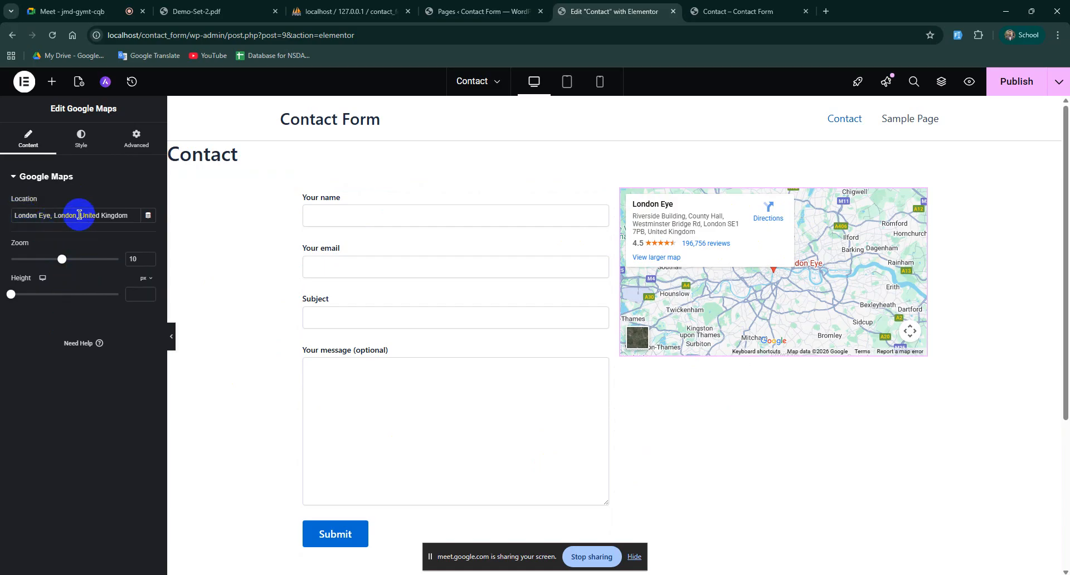
Step: Replace the London Eye map location with 'turnago IT'
click(131, 216)
drag(131, 216, 9, 227)
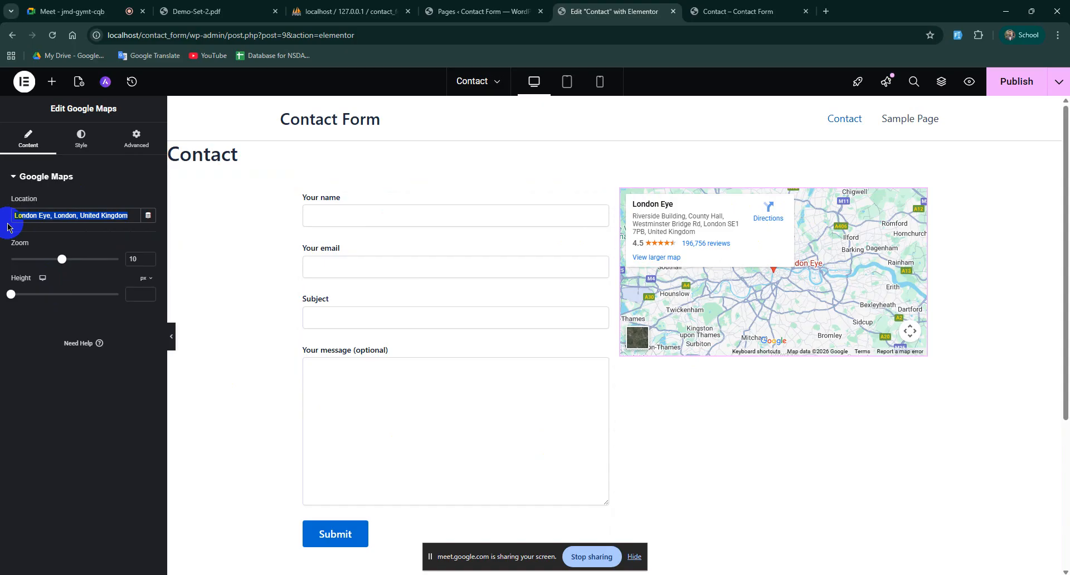
key(BackSpace)
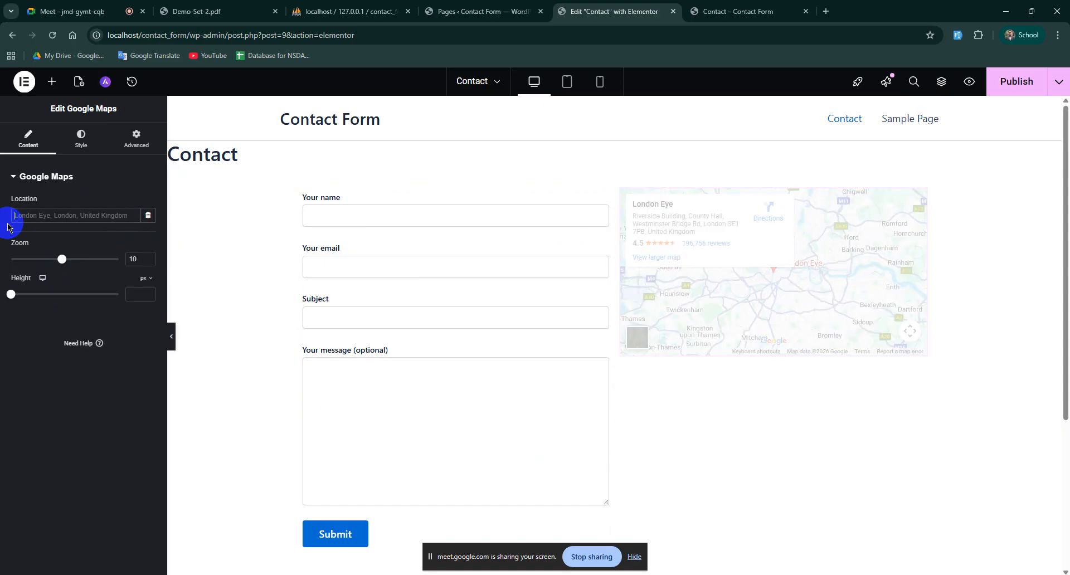
text(l)
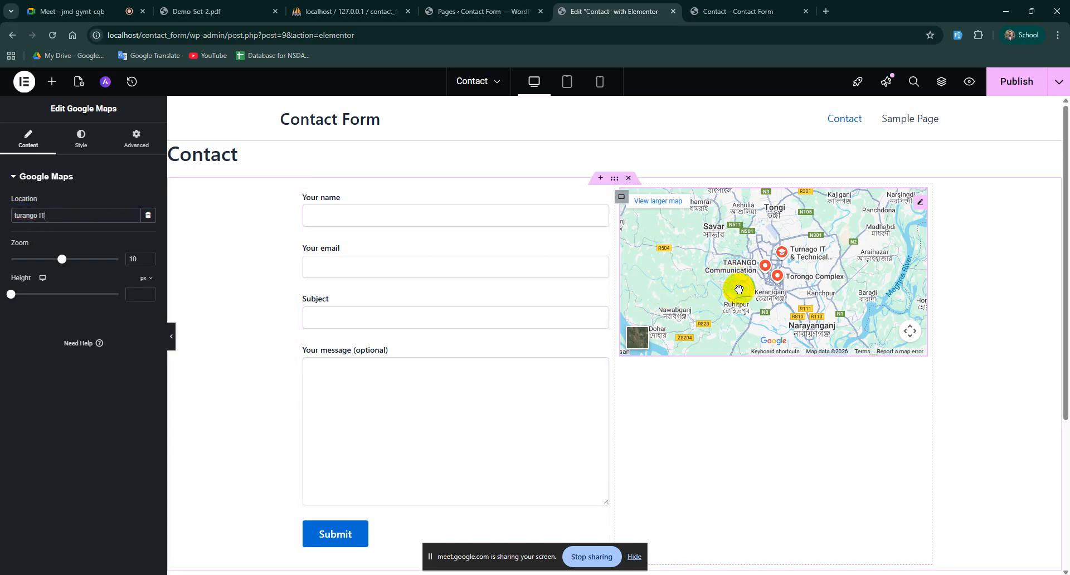
drag(62, 215, 20, 215)
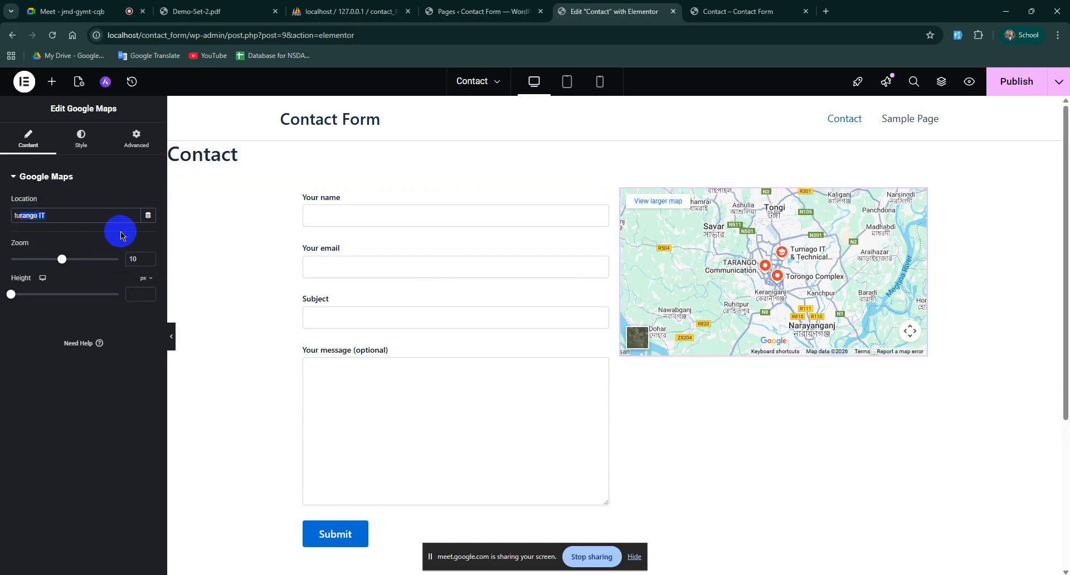
text(u)
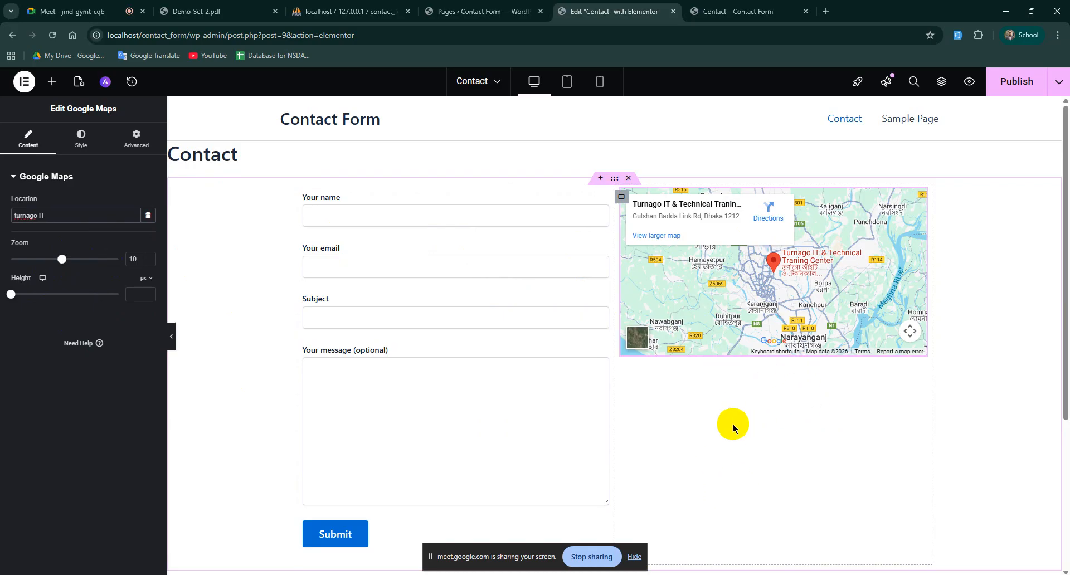
Step: Publish the map change, reload the live Contact page to check it, then return to Elementor
click(1017, 84)
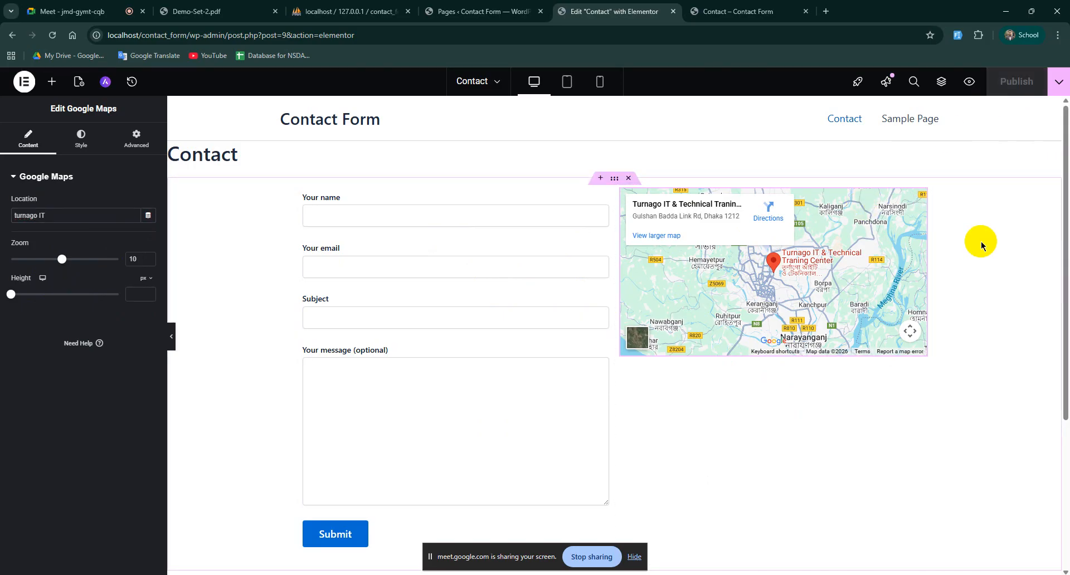
click(743, 6)
click(52, 35)
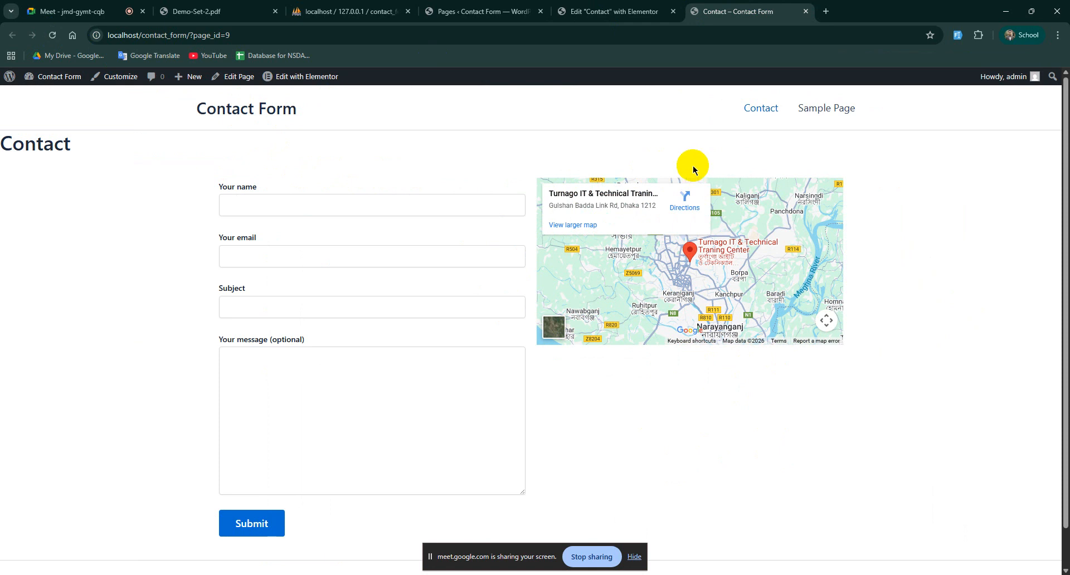
click(602, 11)
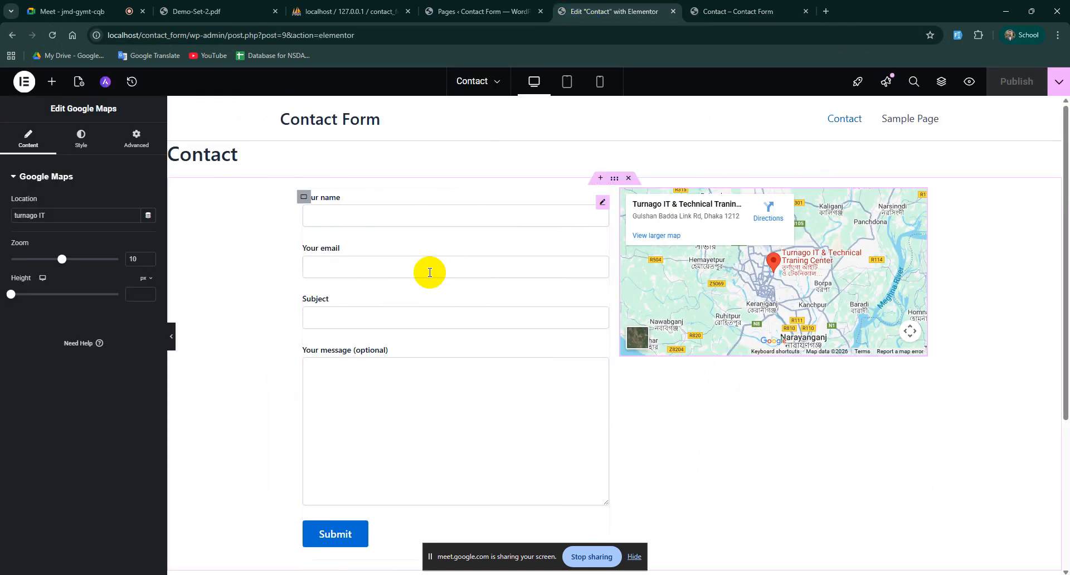
Step: Place a Heading widget above the form, title it 'Contact', and publish
click(52, 81)
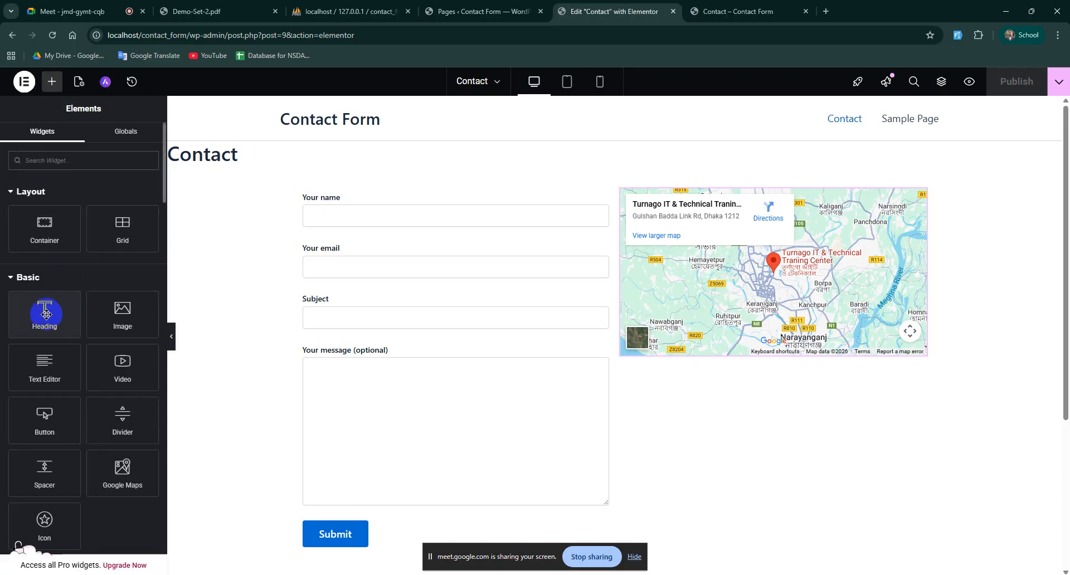
drag(45, 315, 418, 205)
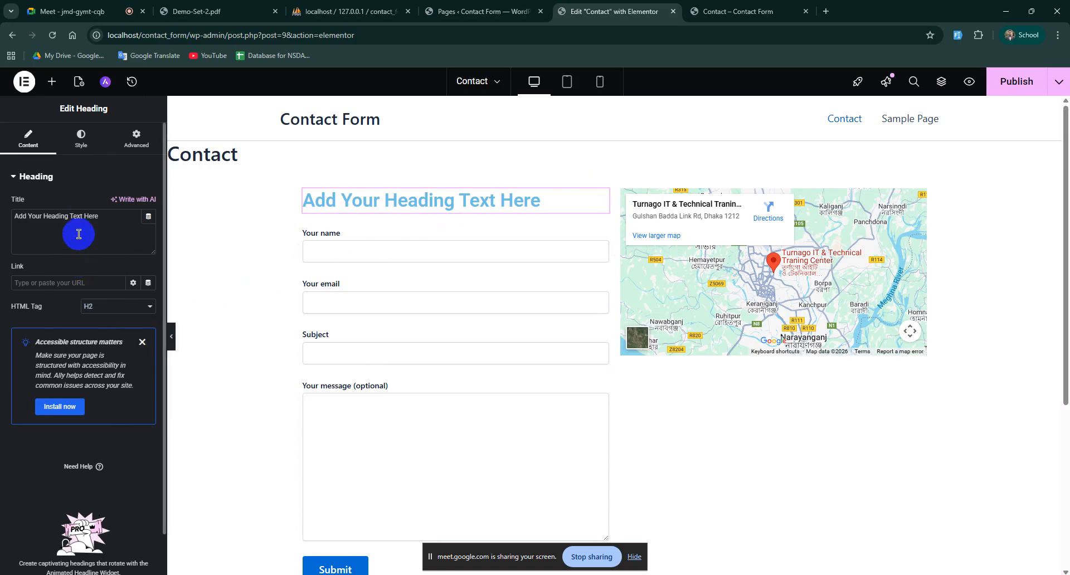
drag(109, 218, 2, 224)
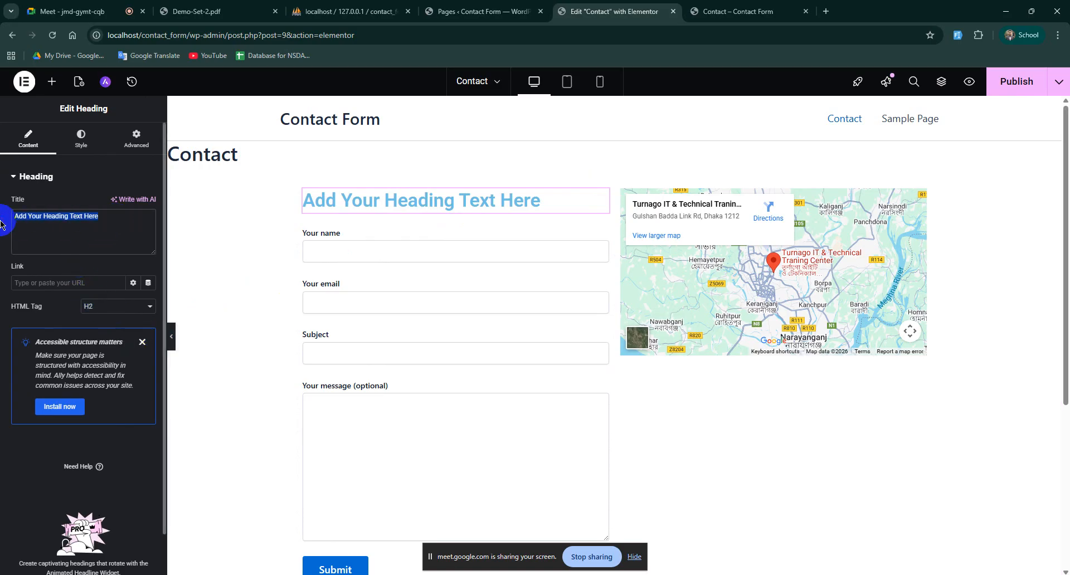
text(Contact)
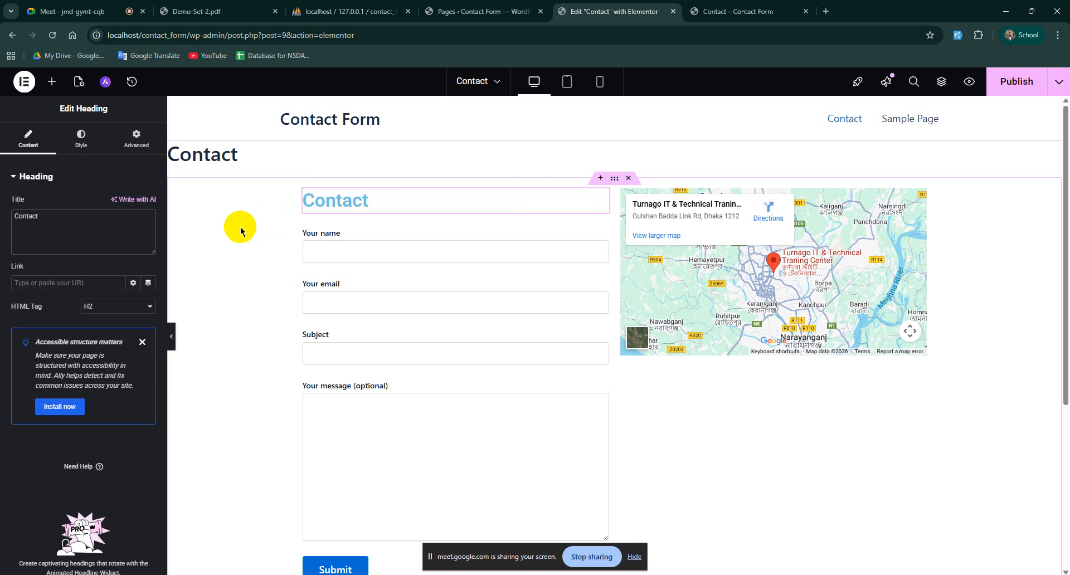
click(1016, 81)
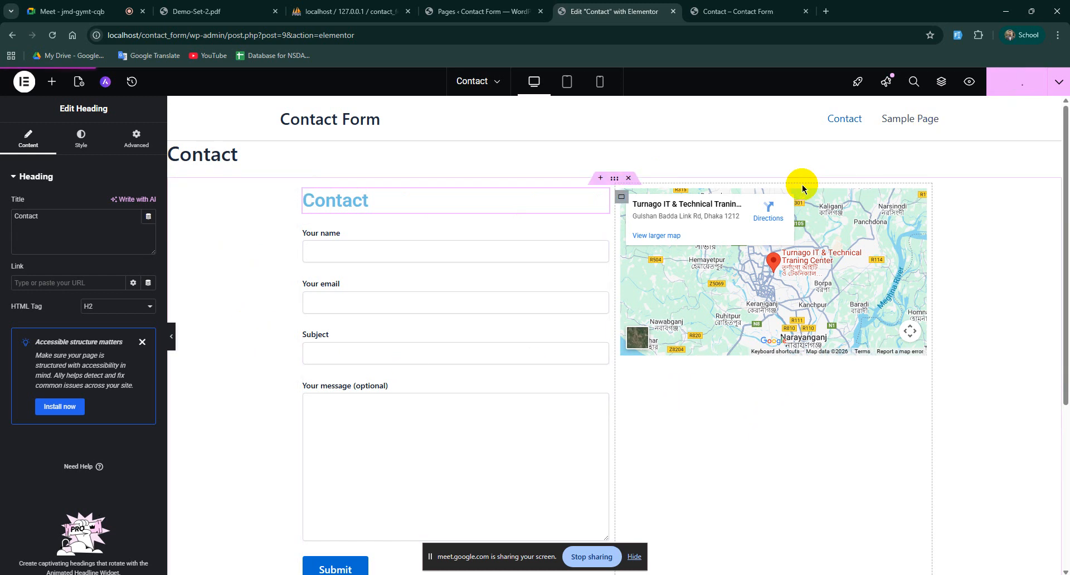
Step: Reload the live Contact page tab to check the new Contact heading above the form
click(725, 12)
click(51, 34)
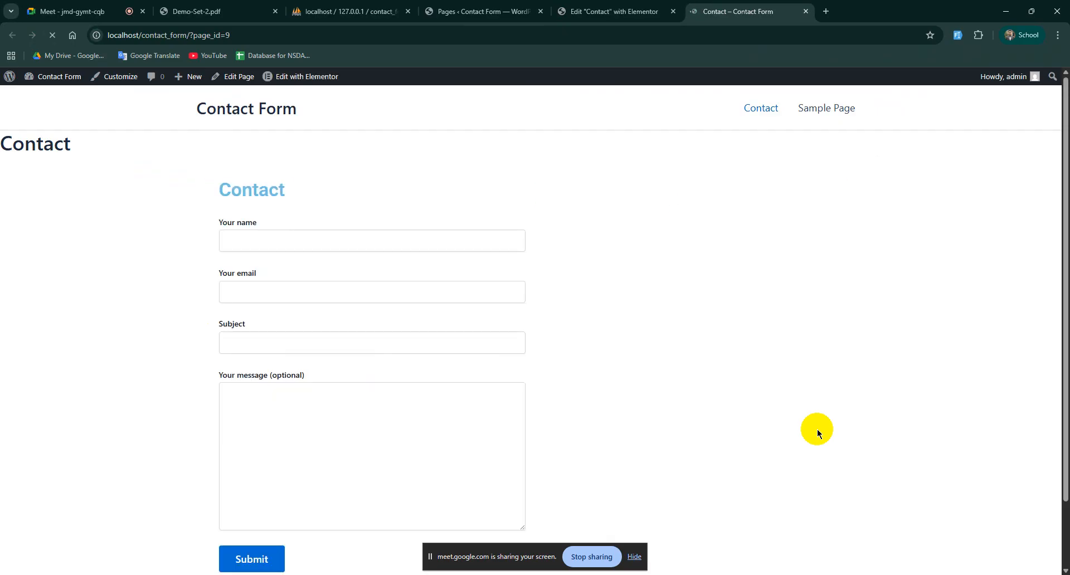
drag(230, 190, 311, 189)
click(266, 190)
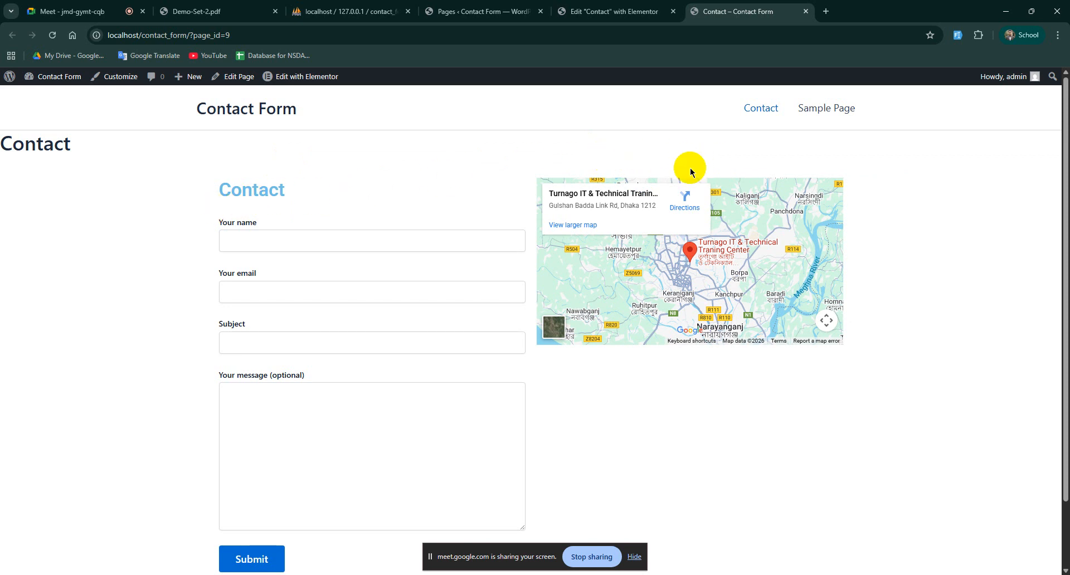
click(613, 11)
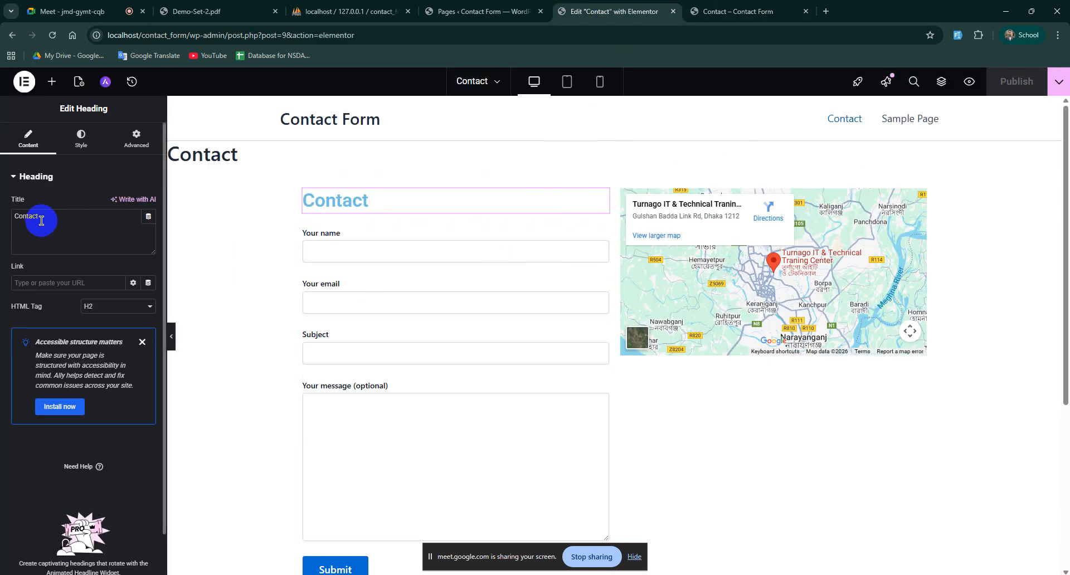
click(52, 81)
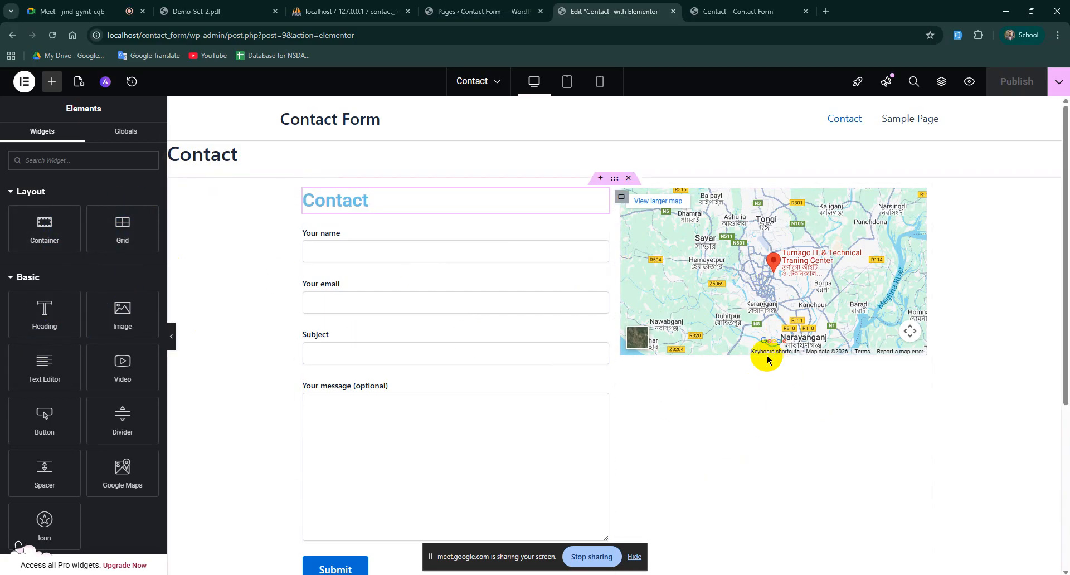
scroll(770, 412, down, 3)
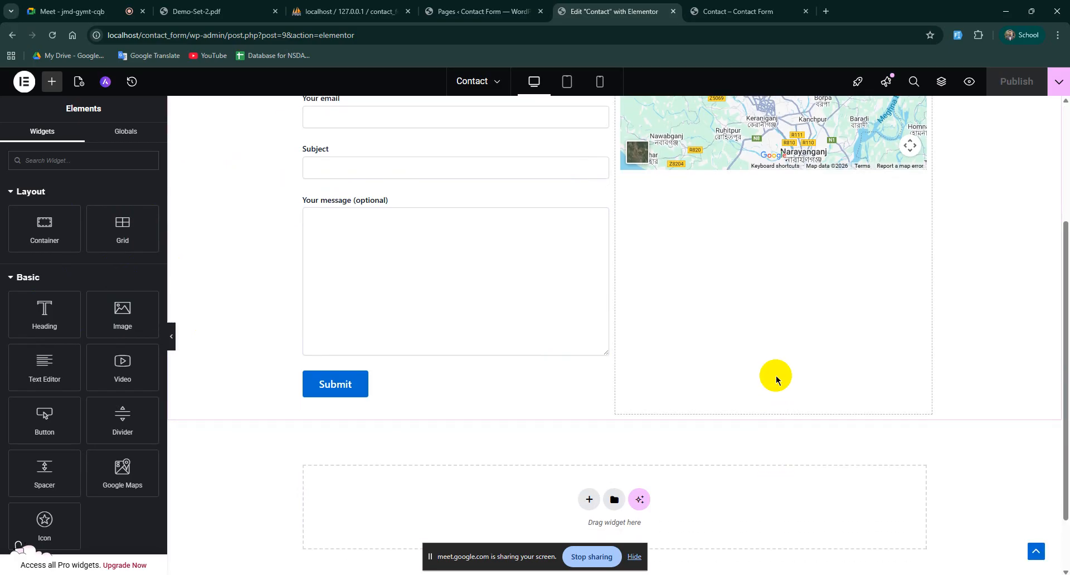
scroll(777, 380, up, 3)
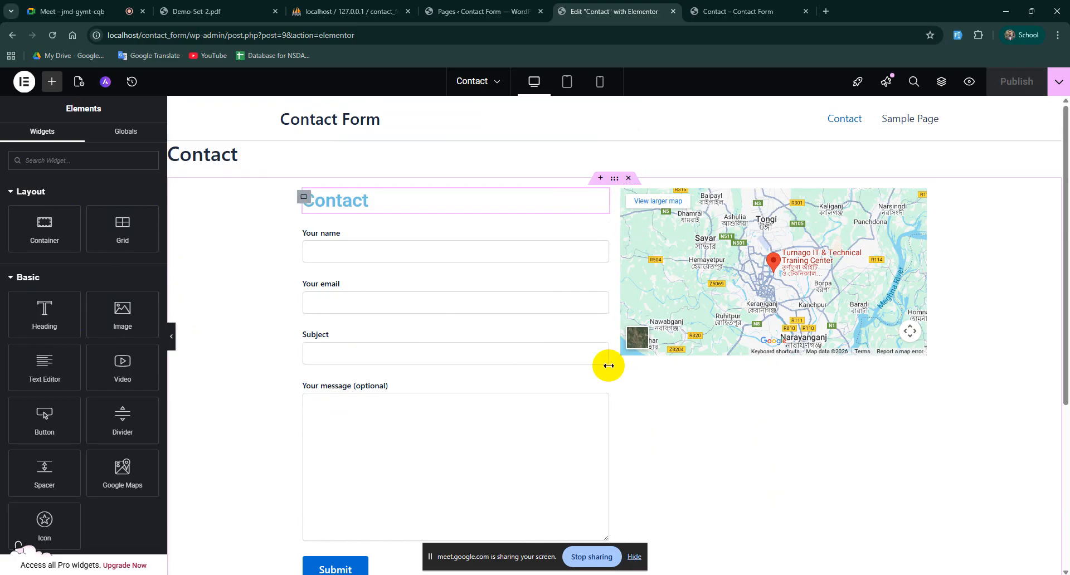
click(738, 11)
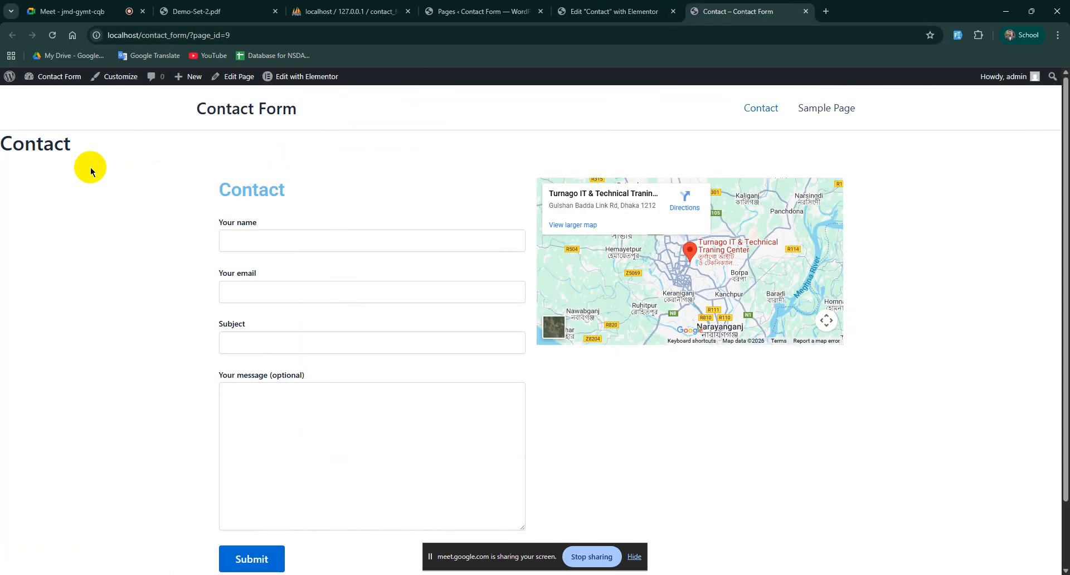
drag(12, 143, 80, 140)
click(52, 140)
double_click(60, 142)
click(93, 143)
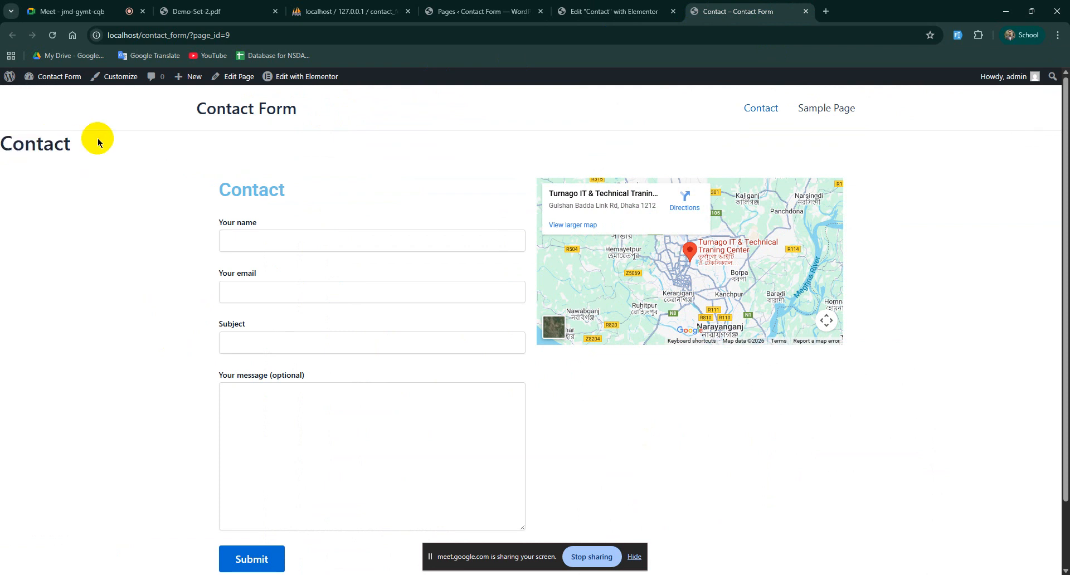
click(613, 12)
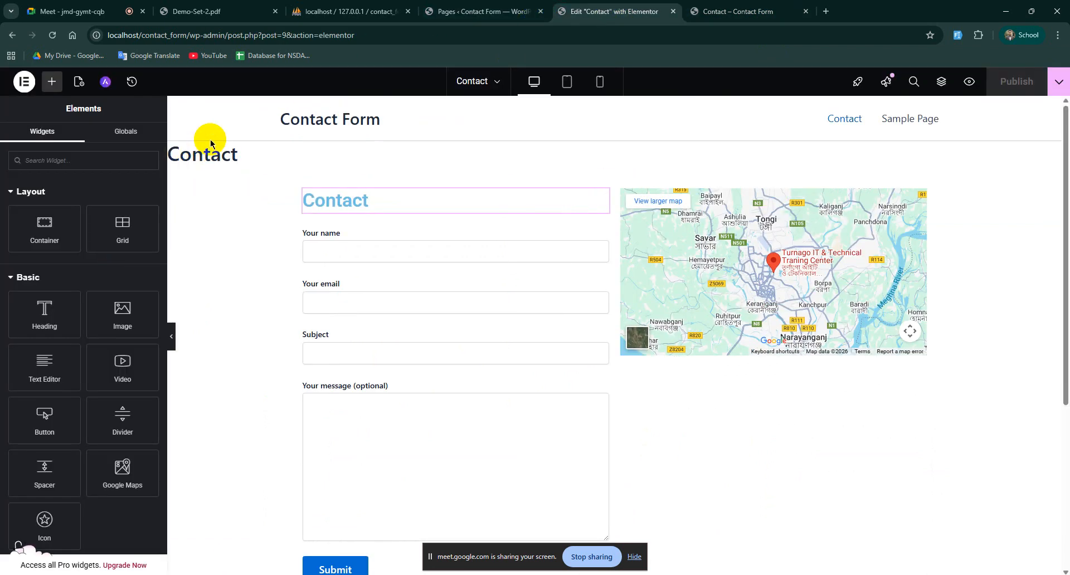
Step: Set Hide Title to Yes in Page Settings, publish, and reload the live page
click(78, 81)
scroll(78, 420, down, 1)
scroll(79, 420, up, 1)
click(132, 425)
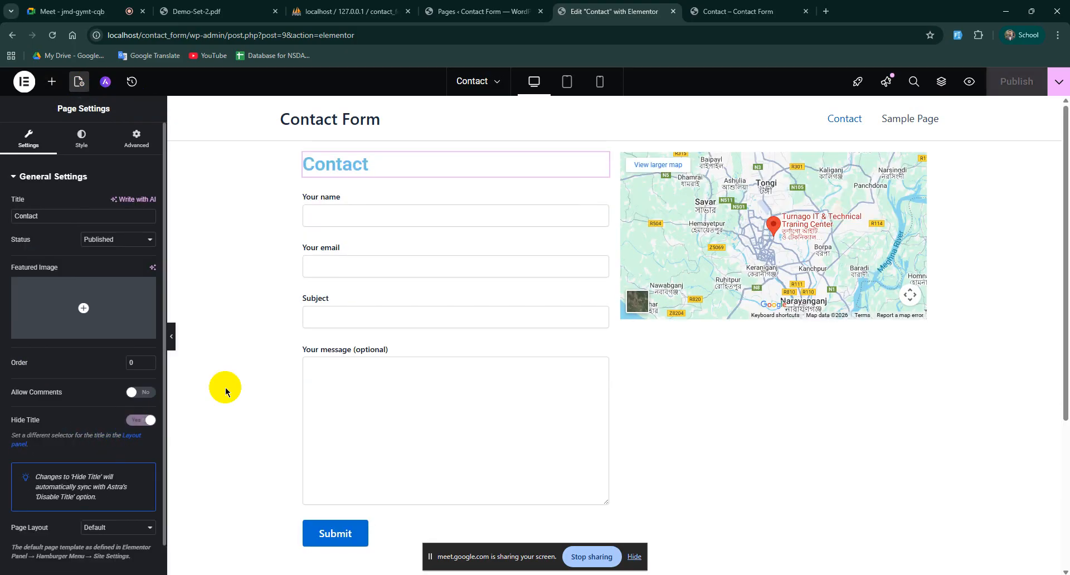
click(1013, 81)
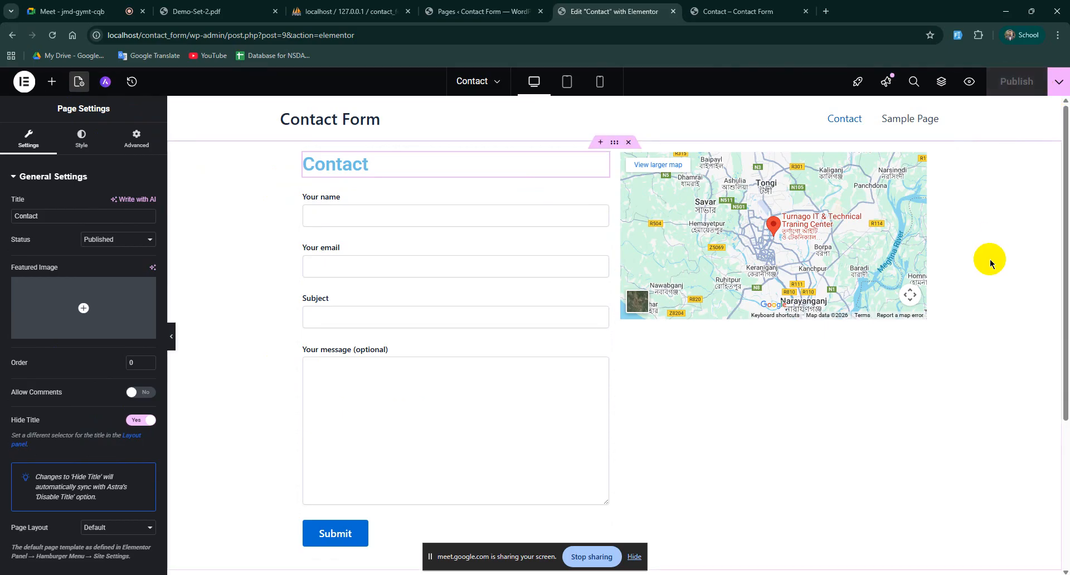
click(741, 11)
click(53, 35)
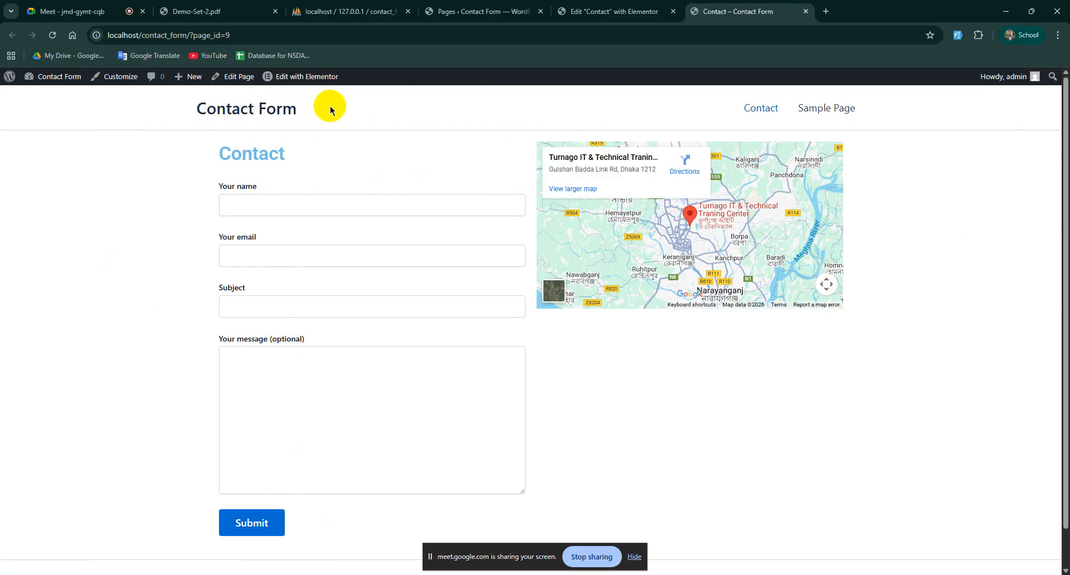
drag(332, 106, 185, 110)
click(521, 101)
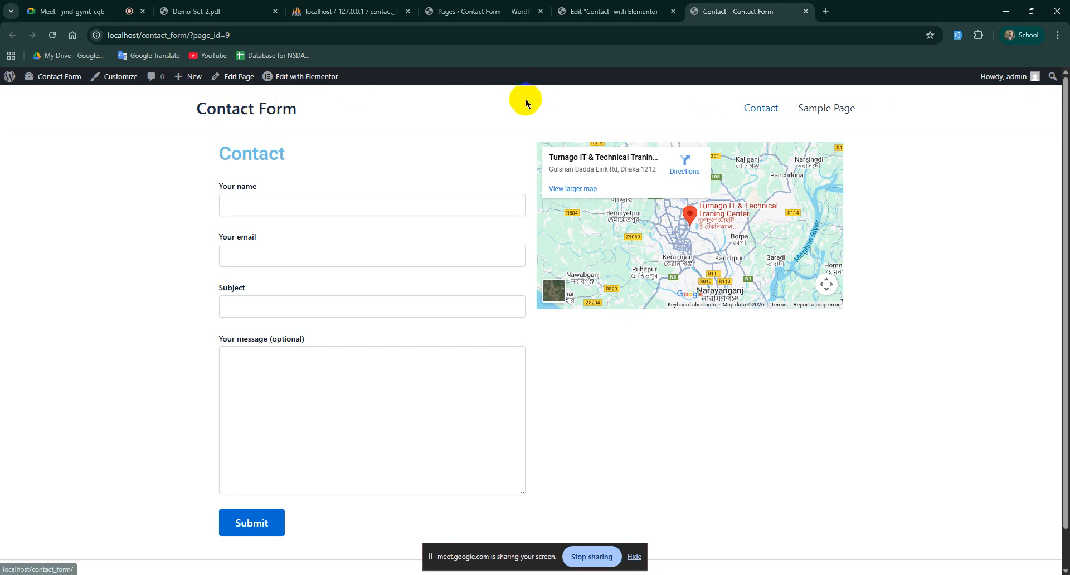
scroll(372, 276, down, 1)
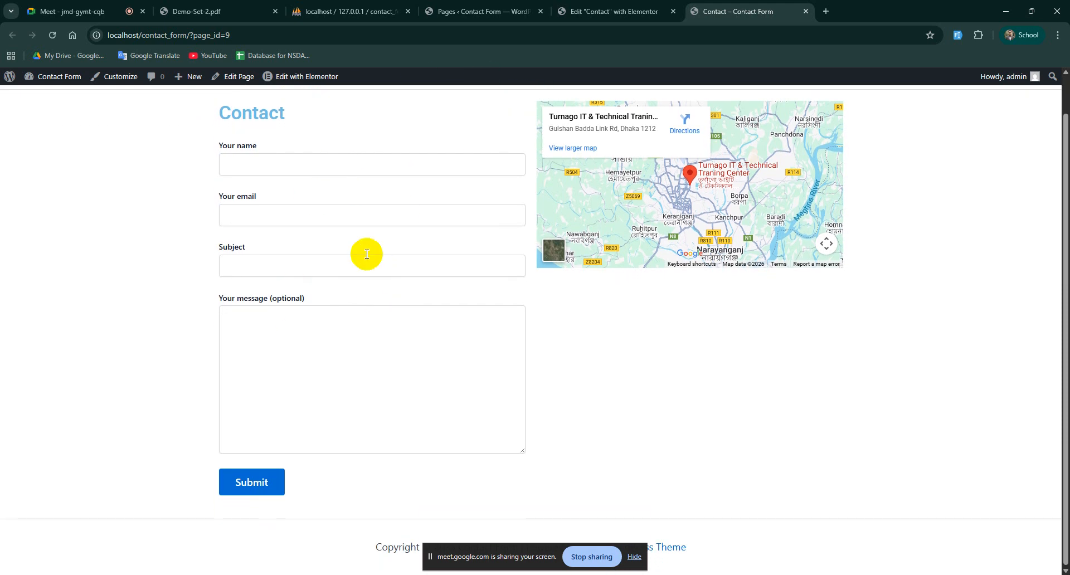
scroll(420, 340, up, 1)
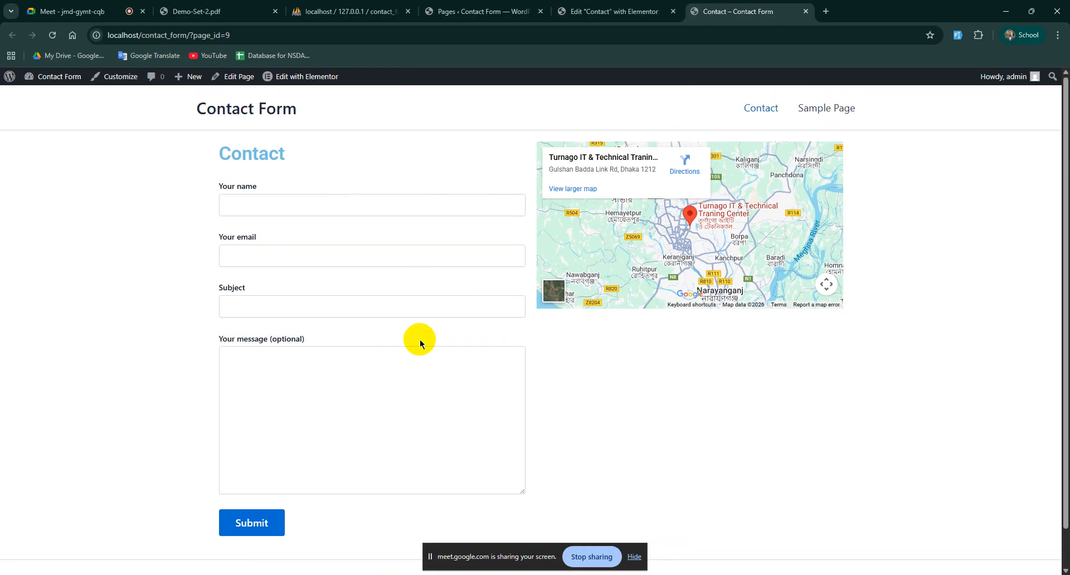
Step: Admit the waiting guest in the Google Meet tab, then return to the Contact page tab
click(128, 21)
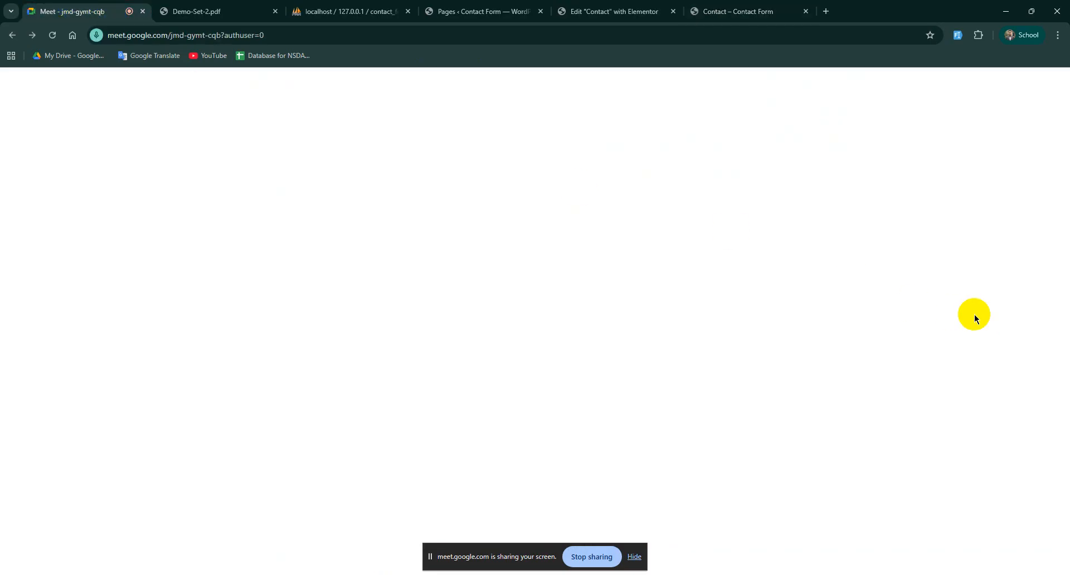
click(999, 326)
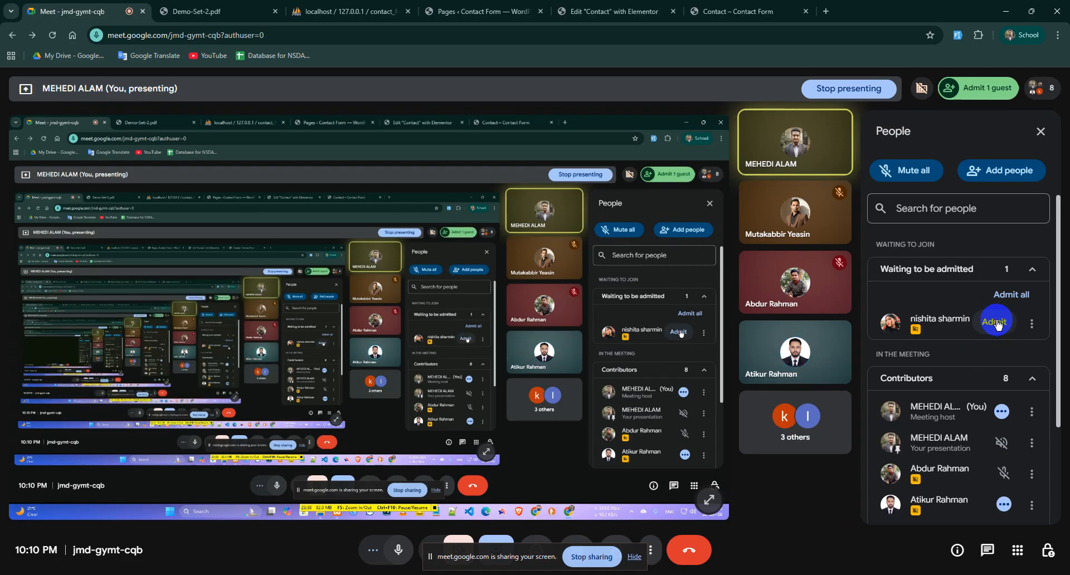
click(751, 5)
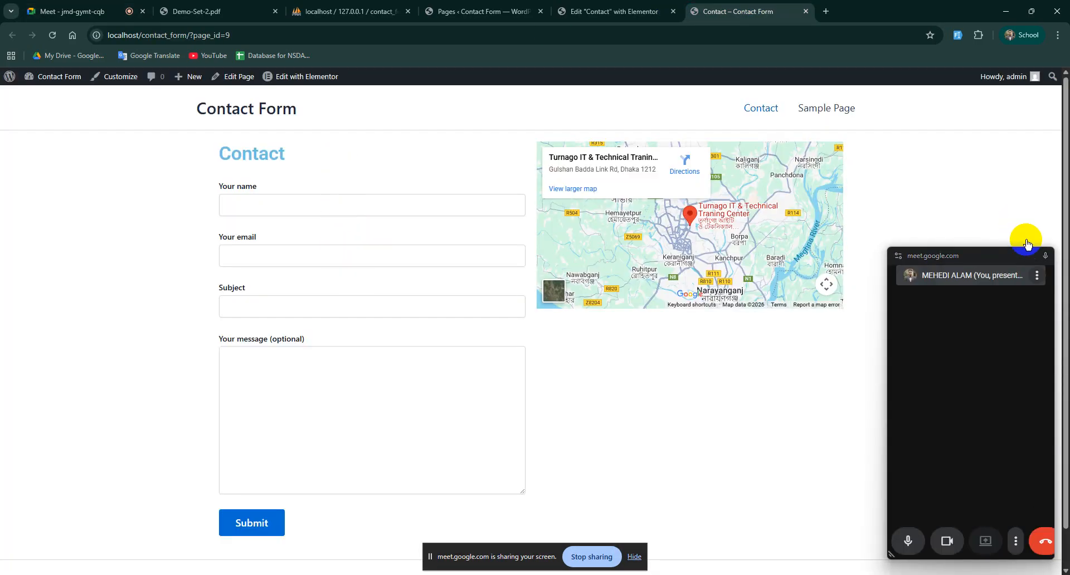
Step: Close the Meet picture-in-picture window covering the live Contact page
click(1046, 256)
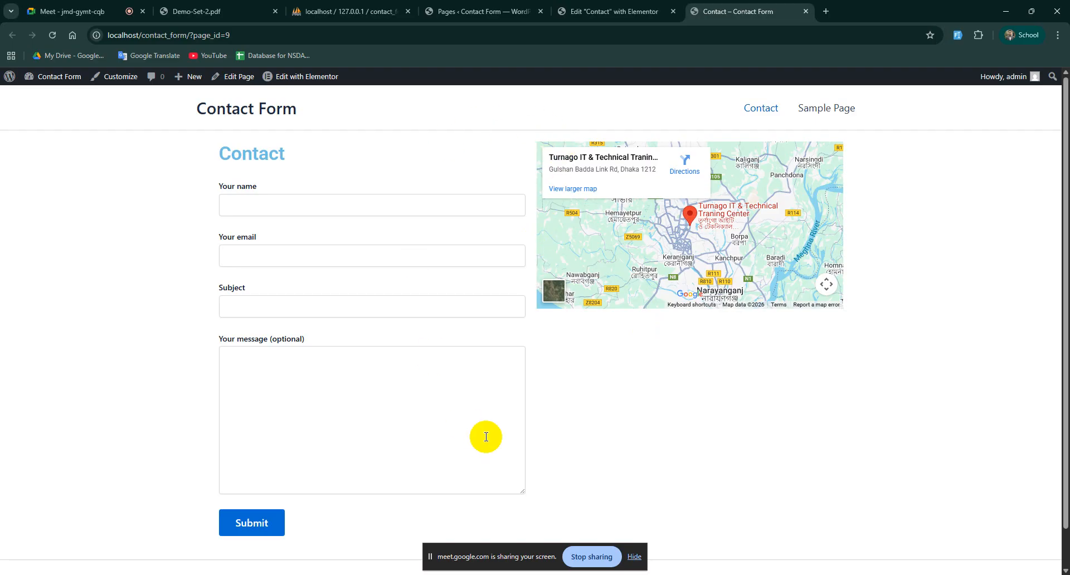
Step: Switch back to the Contact page's Elementor editor and browse the Add Element widget panel
click(615, 11)
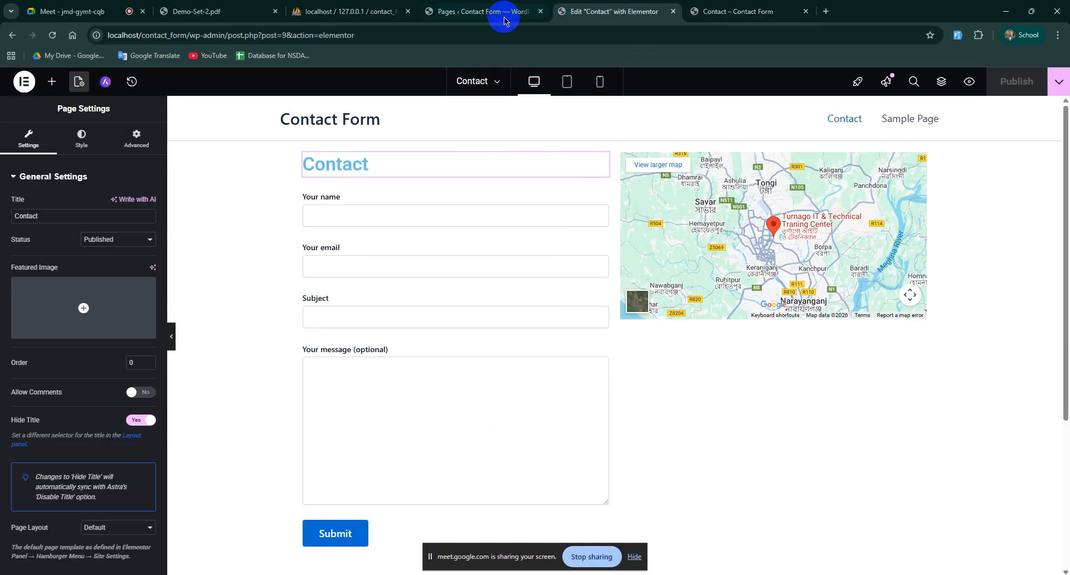
click(50, 84)
scroll(75, 379, down, 8)
scroll(105, 379, up, 5)
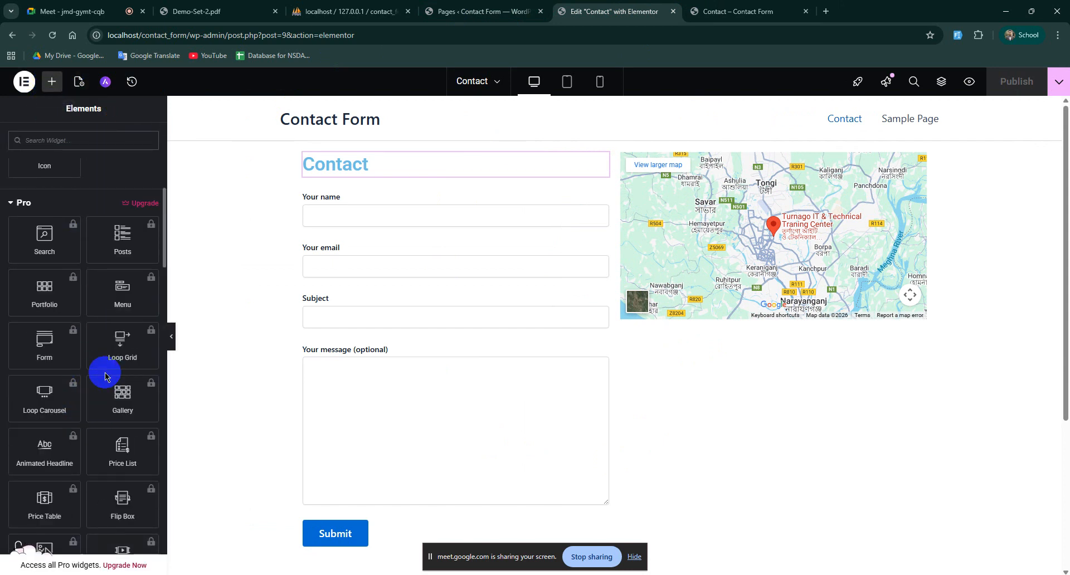
scroll(42, 343, down, 8)
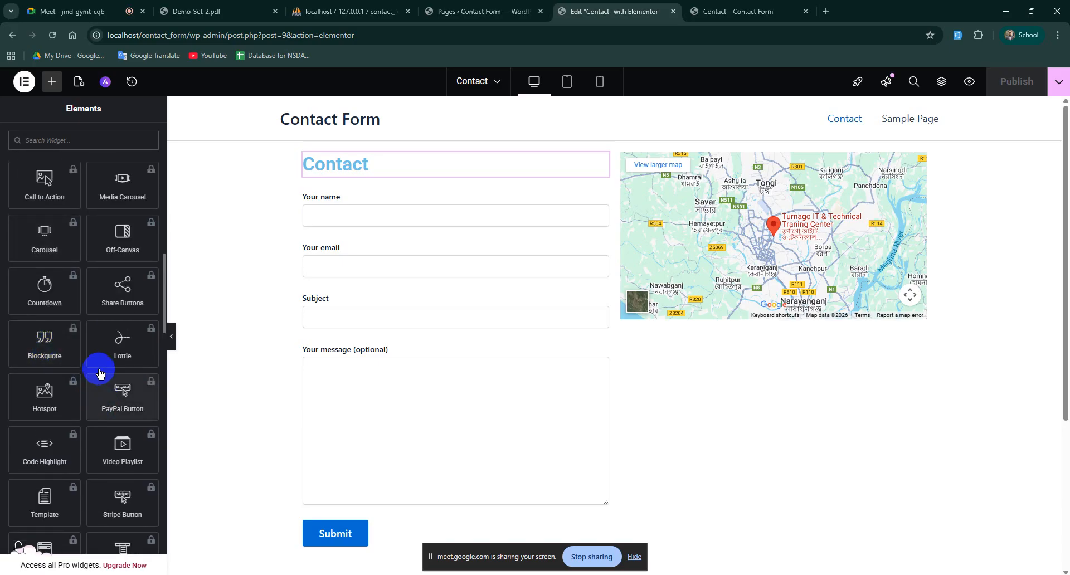
scroll(79, 336, down, 3)
scroll(79, 338, down, 3)
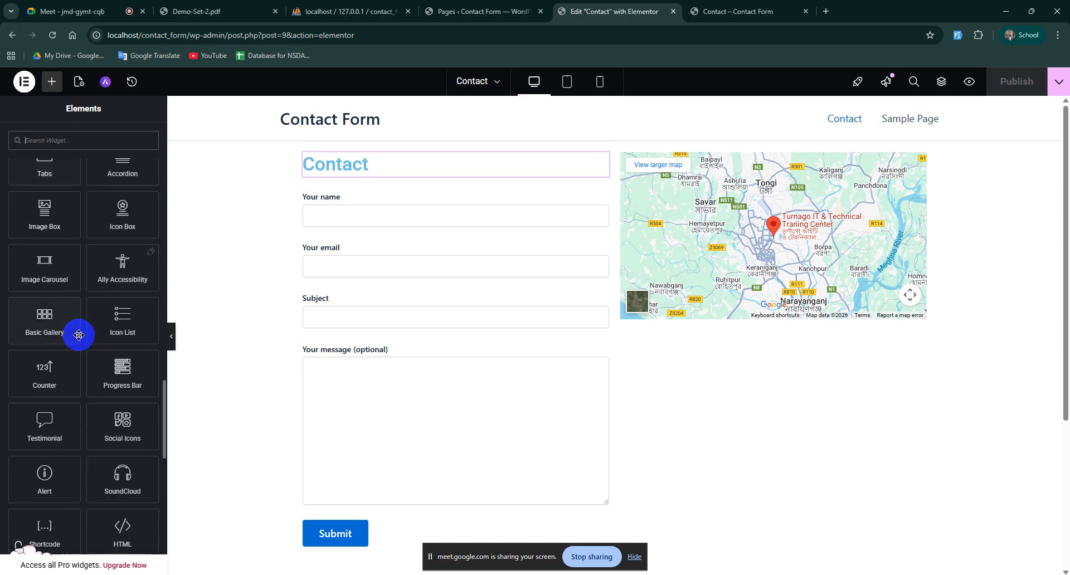
scroll(78, 338, down, 10)
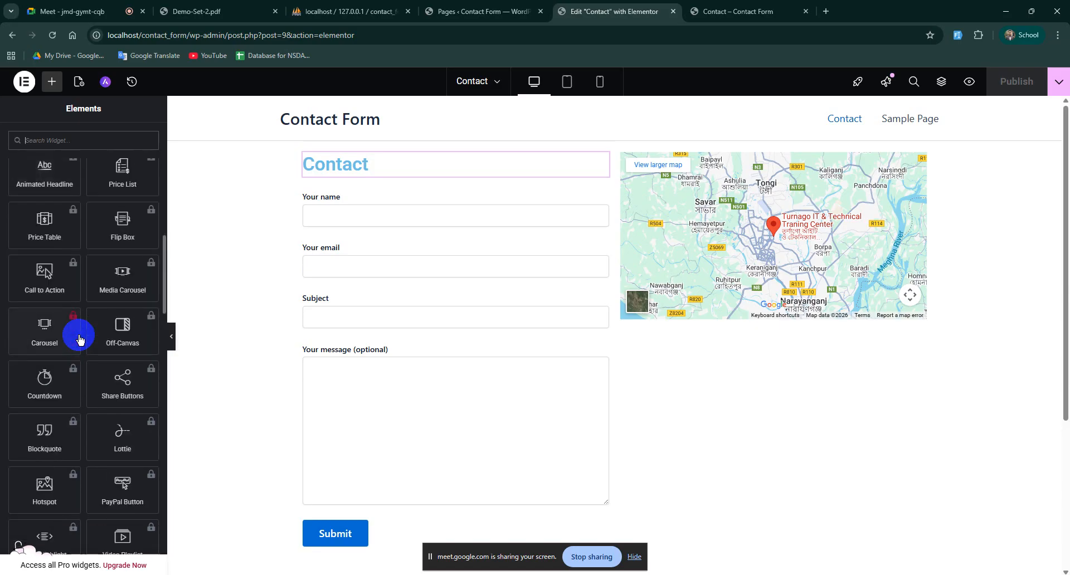
scroll(79, 336, up, 20)
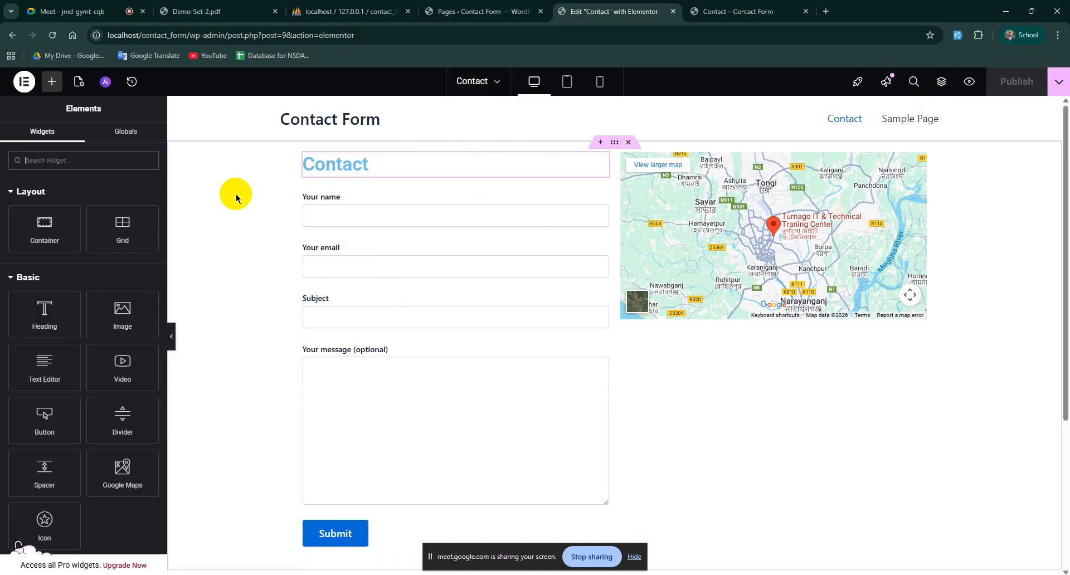
scroll(151, 227, down, 5)
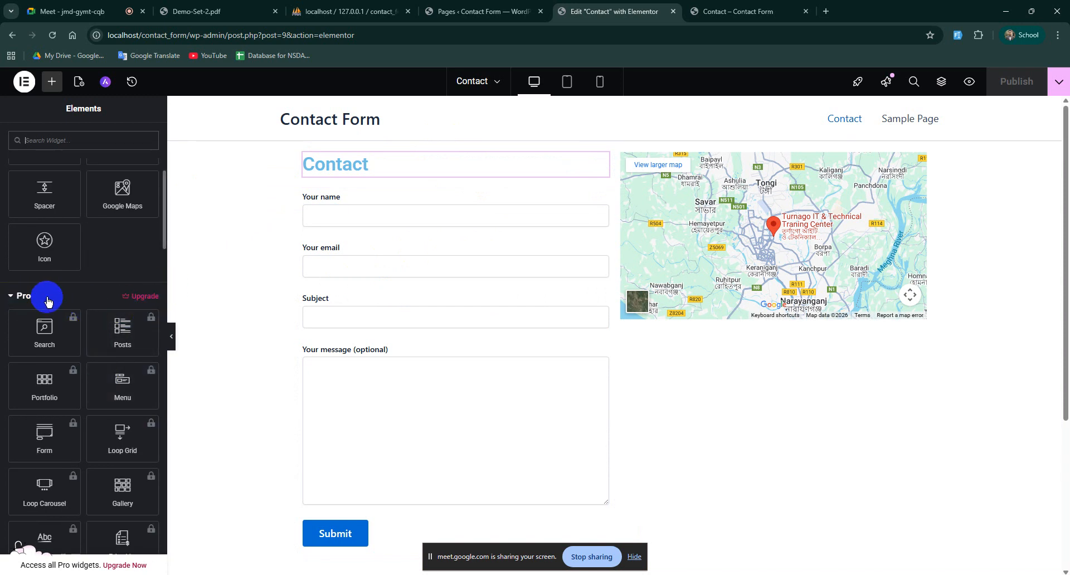
scroll(26, 301, up, 5)
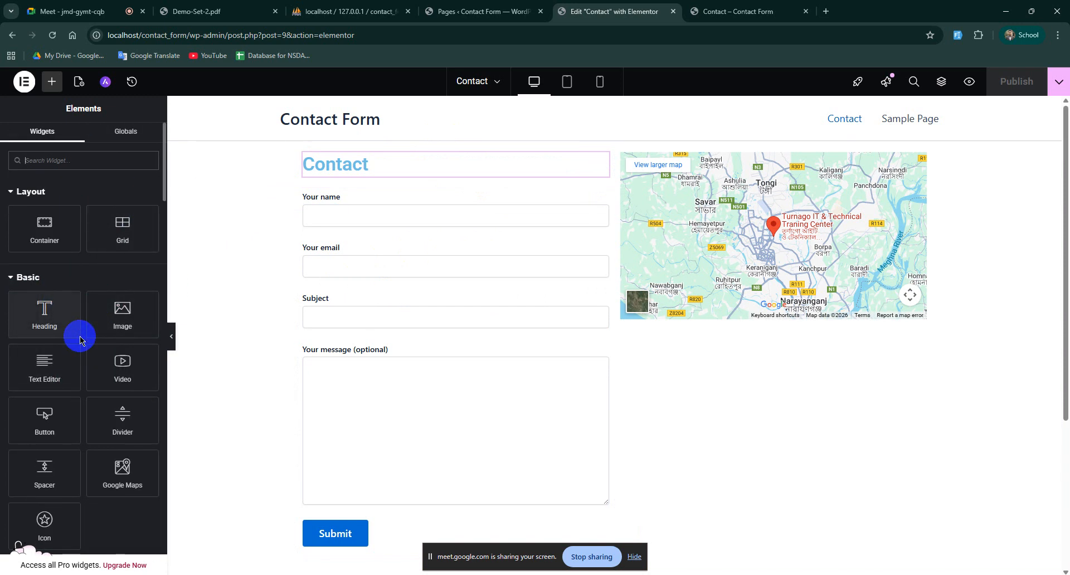
drag(320, 36, 360, 39)
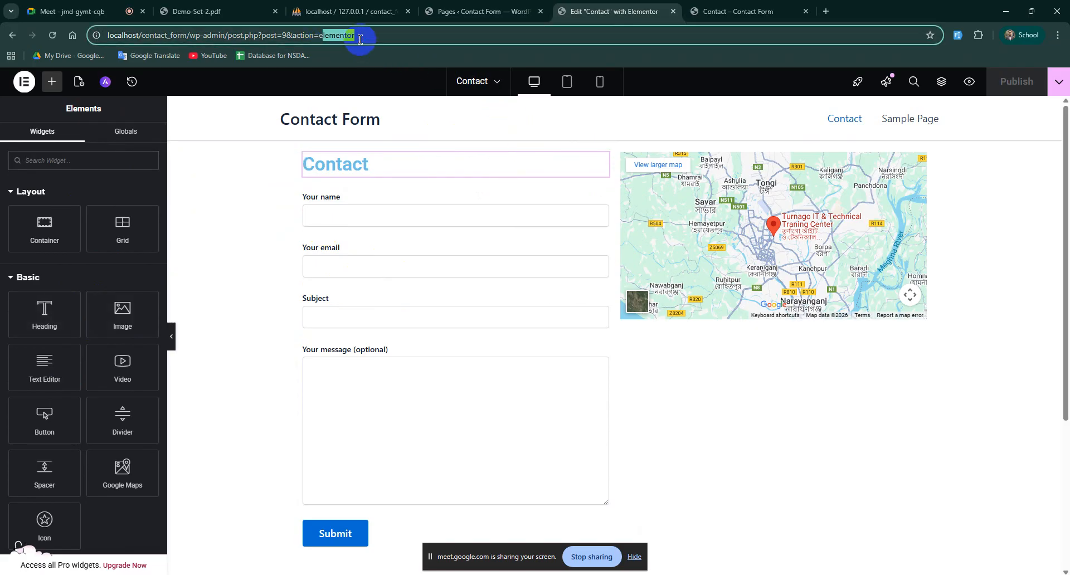
click(186, 196)
scroll(92, 396, down, 15)
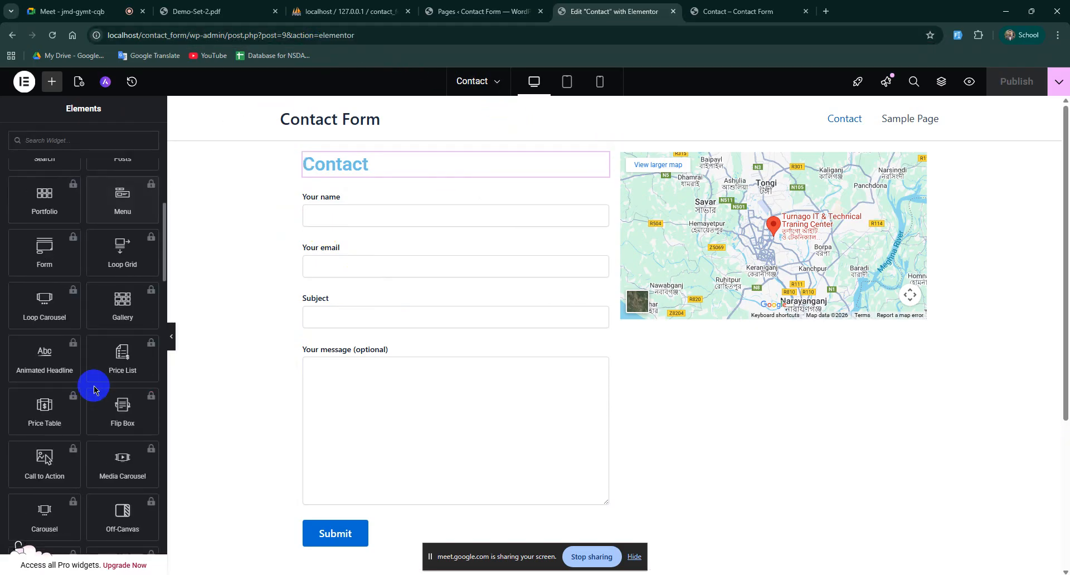
scroll(94, 389, up, 5)
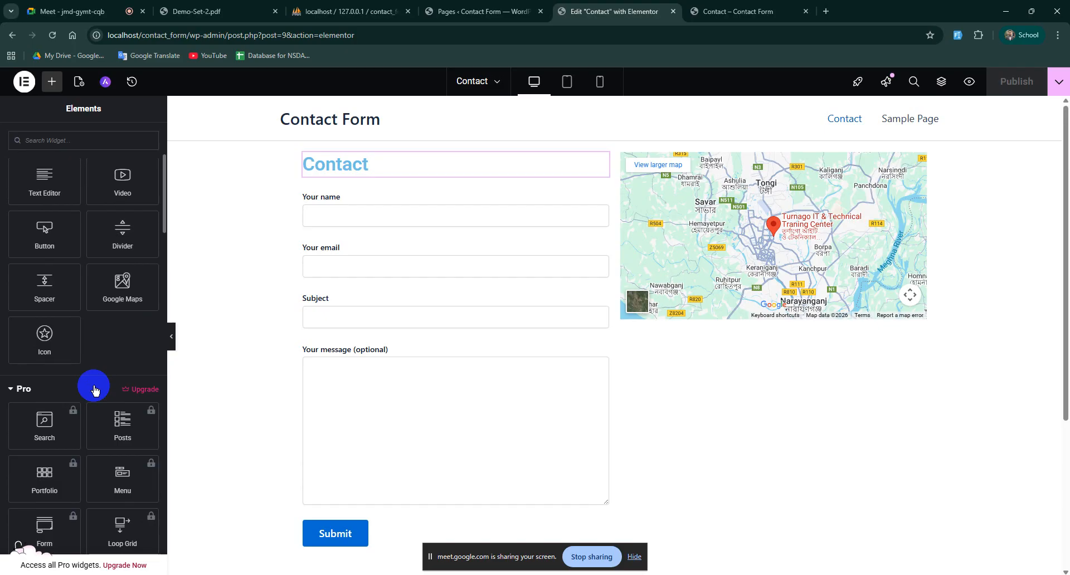
scroll(95, 390, down, 2)
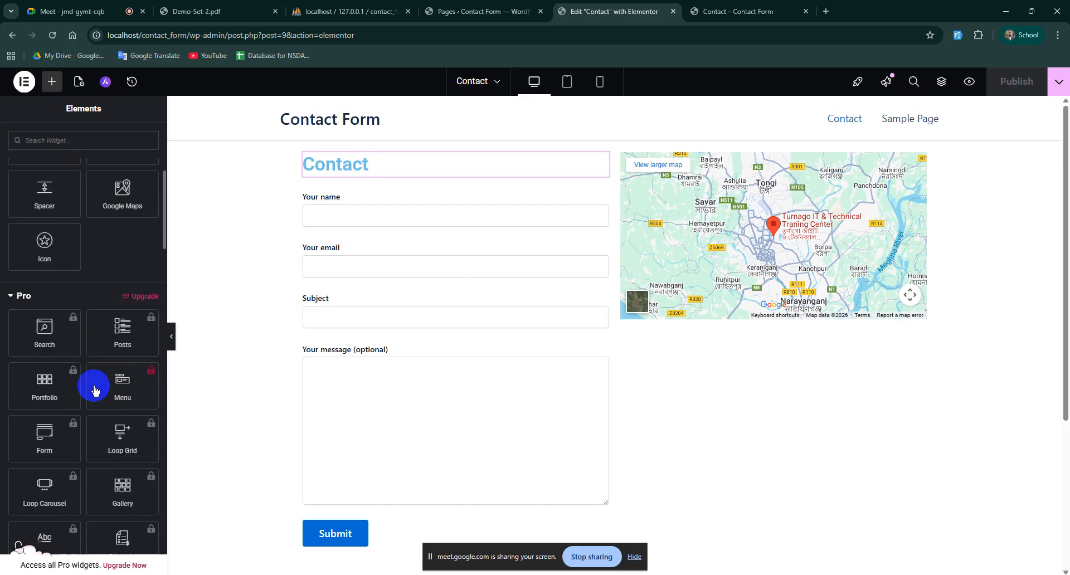
scroll(61, 390, down, 15)
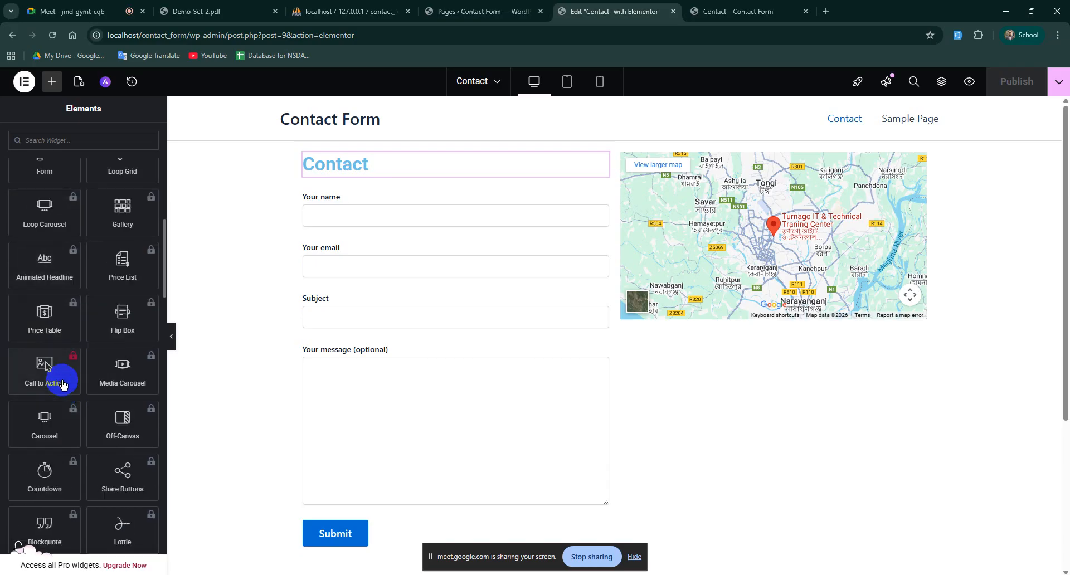
scroll(63, 384, up, 15)
scroll(62, 382, up, 5)
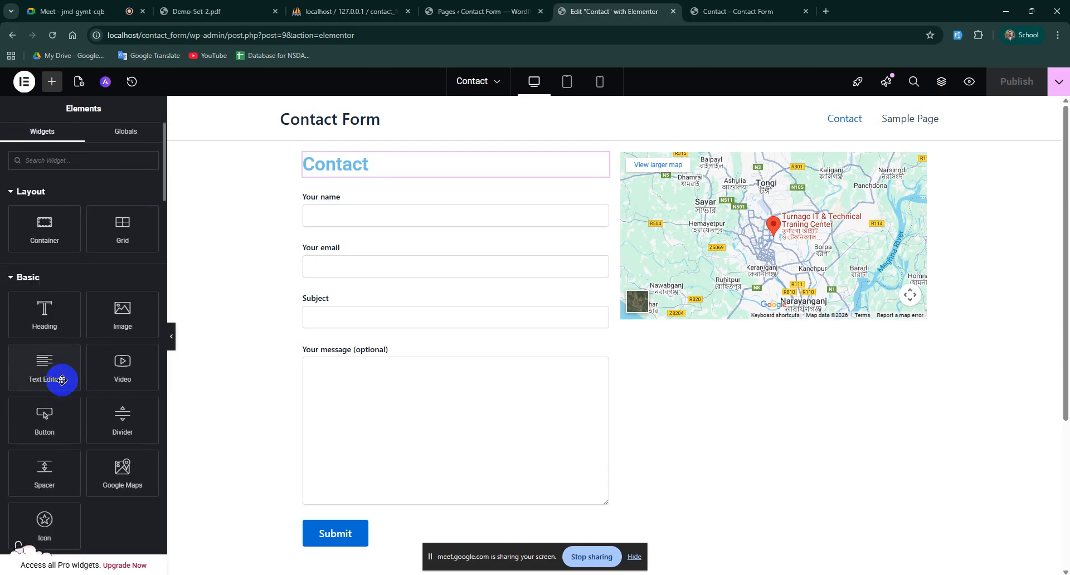
scroll(61, 379, down, 5)
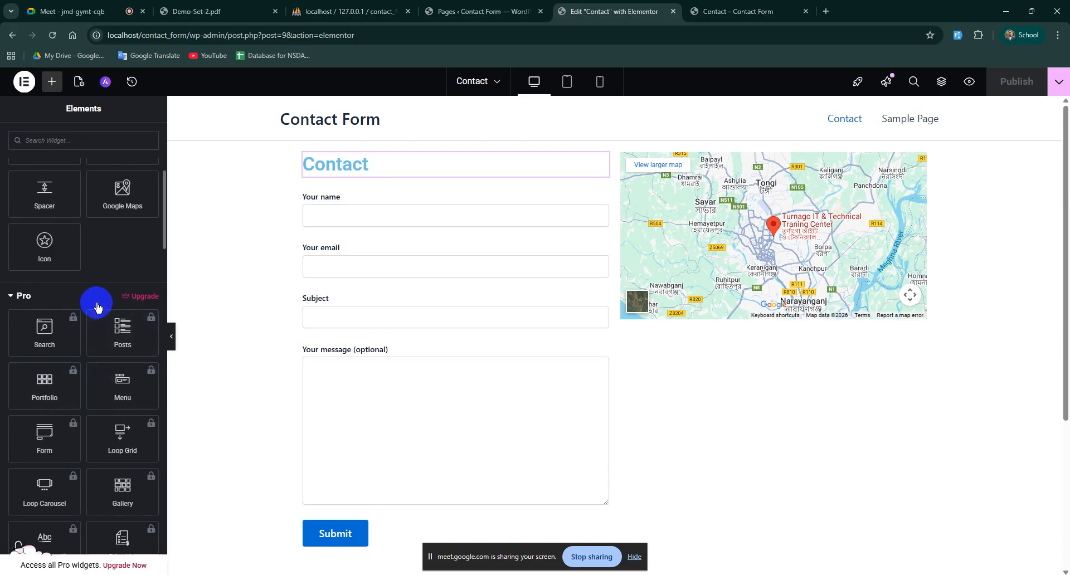
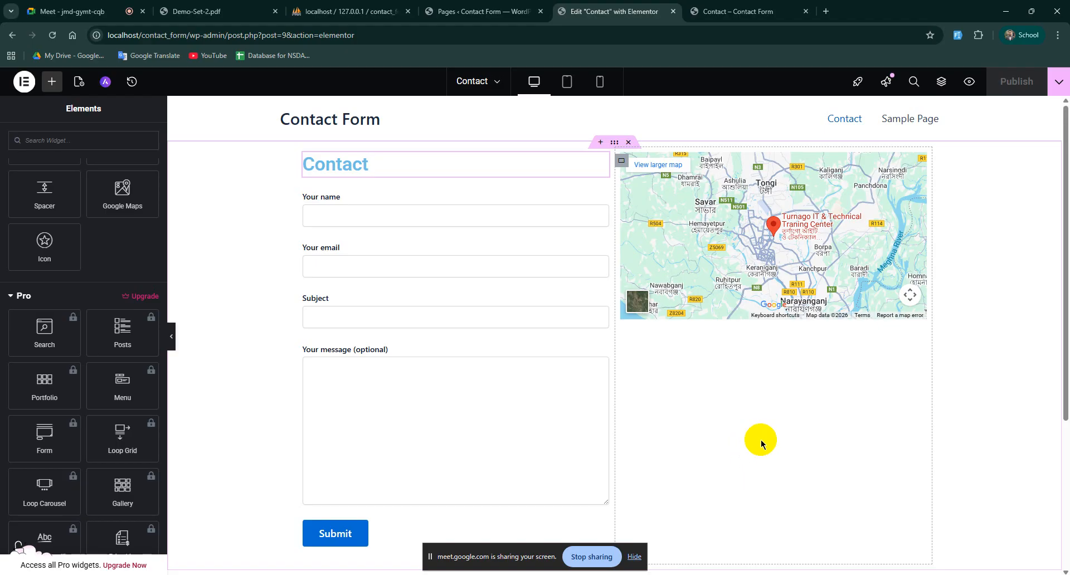
Step: Switch to the live Contact page showing the contact form beside the map
scroll(761, 445, down, 2)
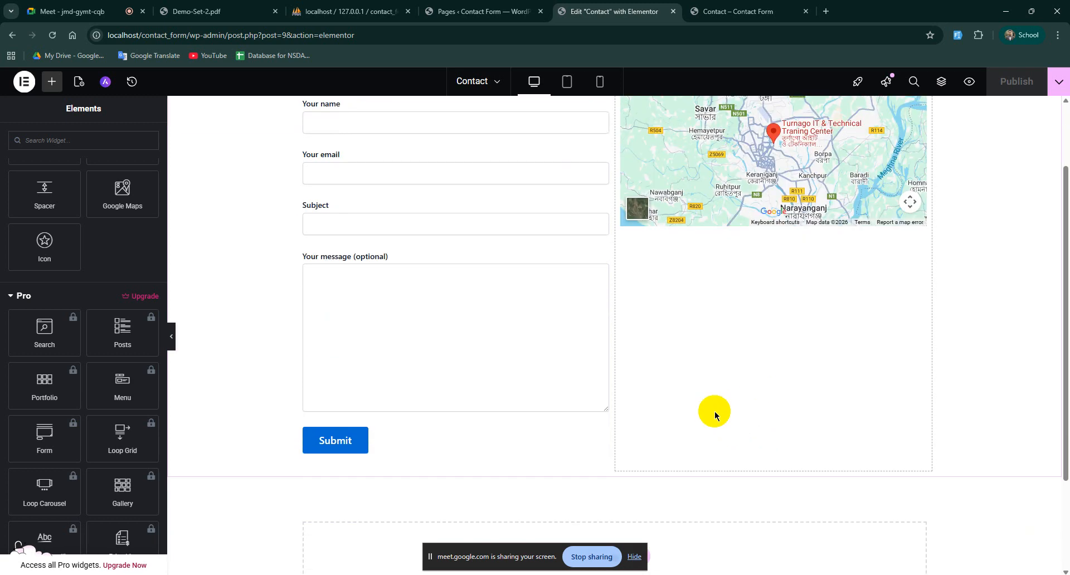
scroll(715, 415, up, 2)
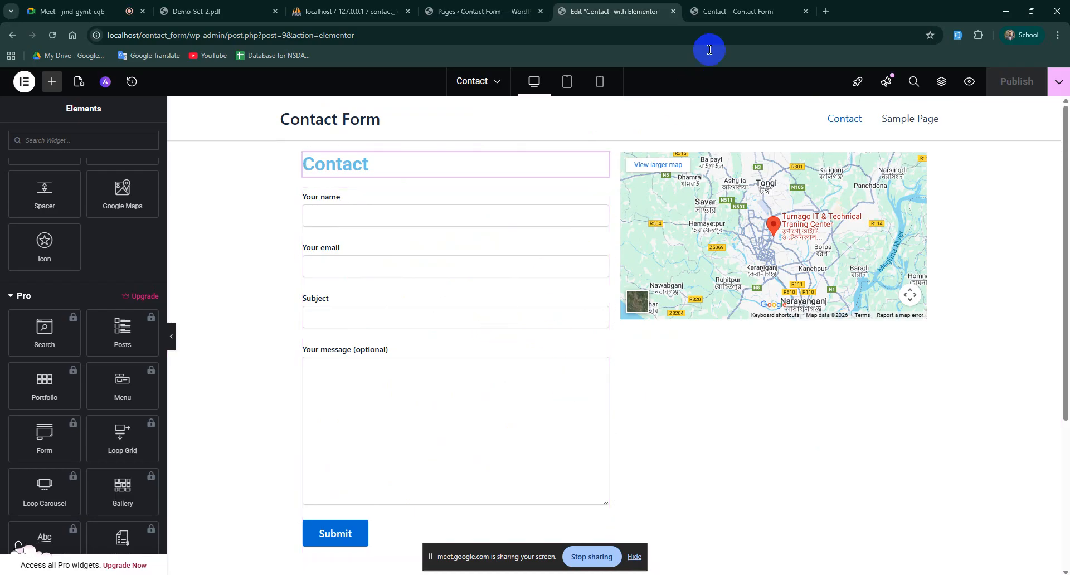
click(769, 12)
Step: Test the live form by focusing the Your name, Your email and Subject fields
click(330, 205)
click(304, 250)
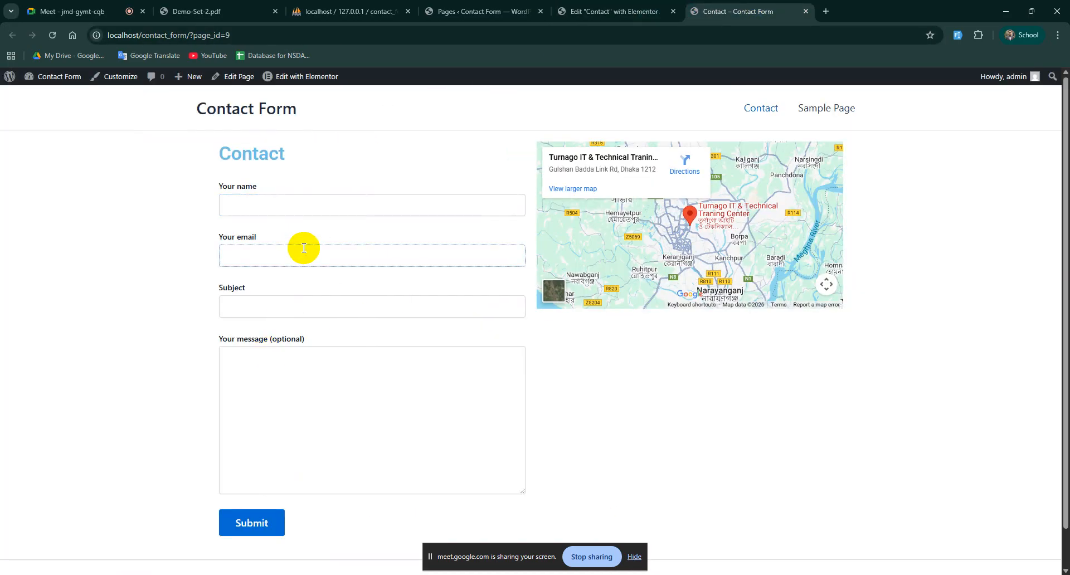
click(280, 202)
click(281, 256)
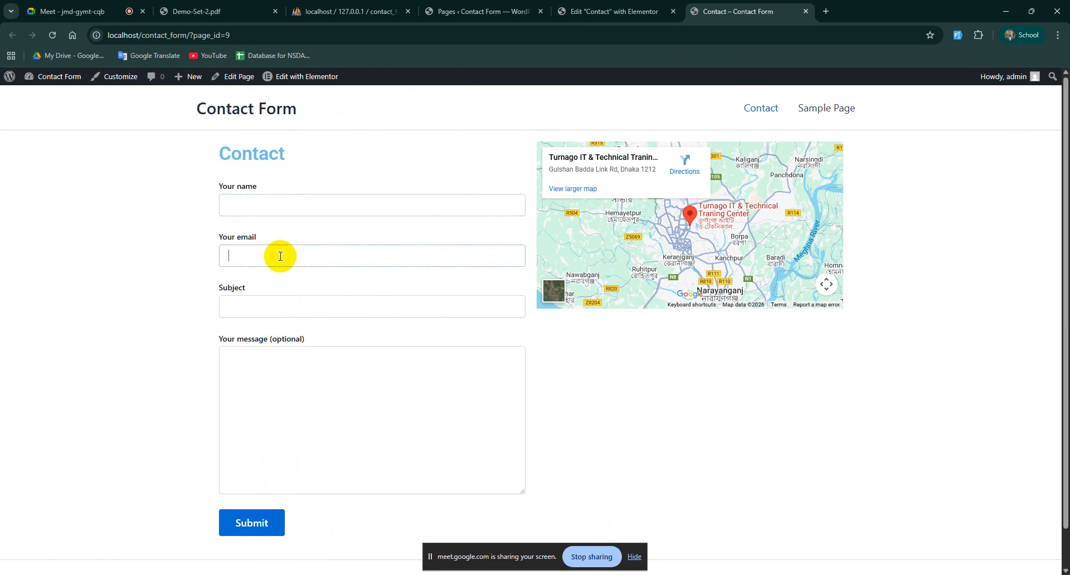
click(294, 196)
click(271, 254)
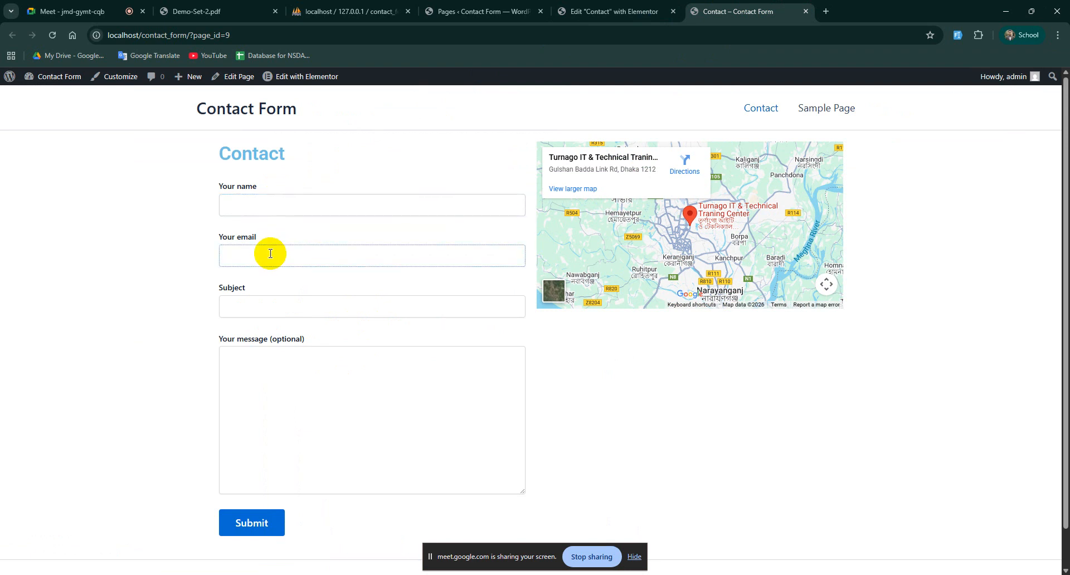
drag(256, 186, 218, 191)
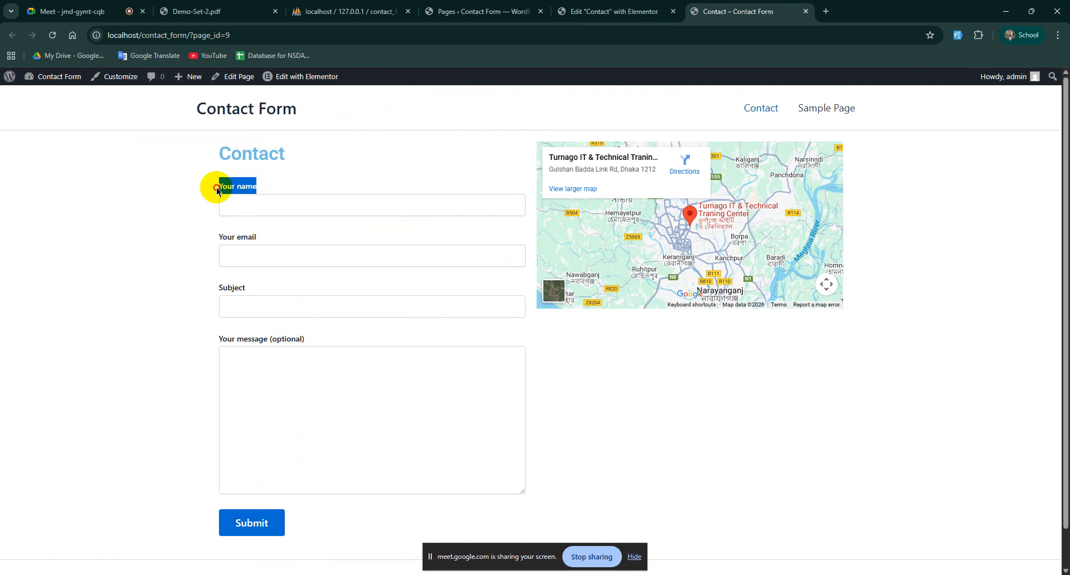
click(394, 239)
click(288, 249)
click(442, 308)
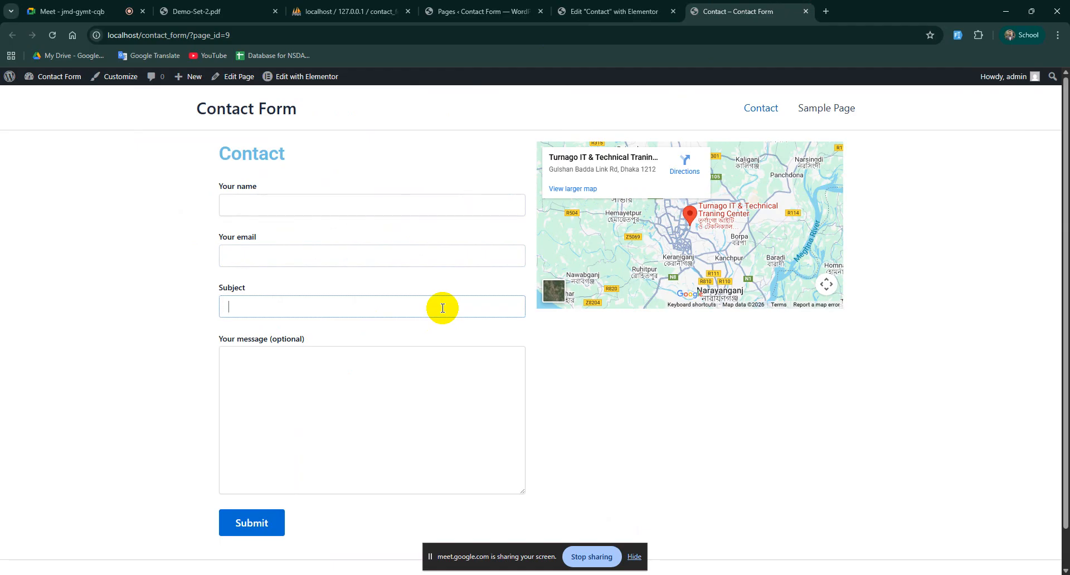
Step: Open the Contact Forms list and select Contact form 1's shortcode
click(480, 11)
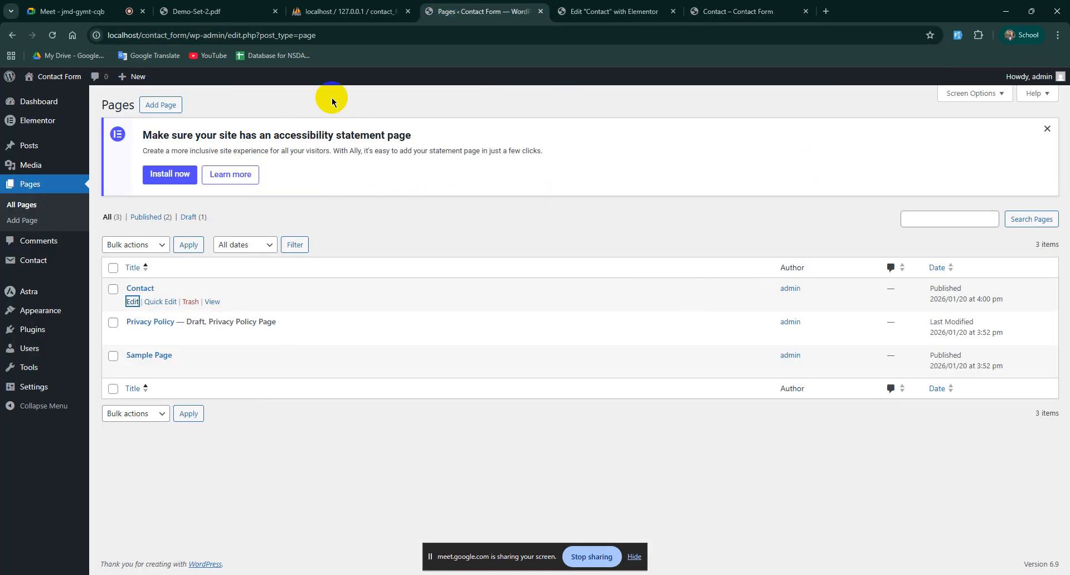
mouse_move(34, 269)
click(123, 263)
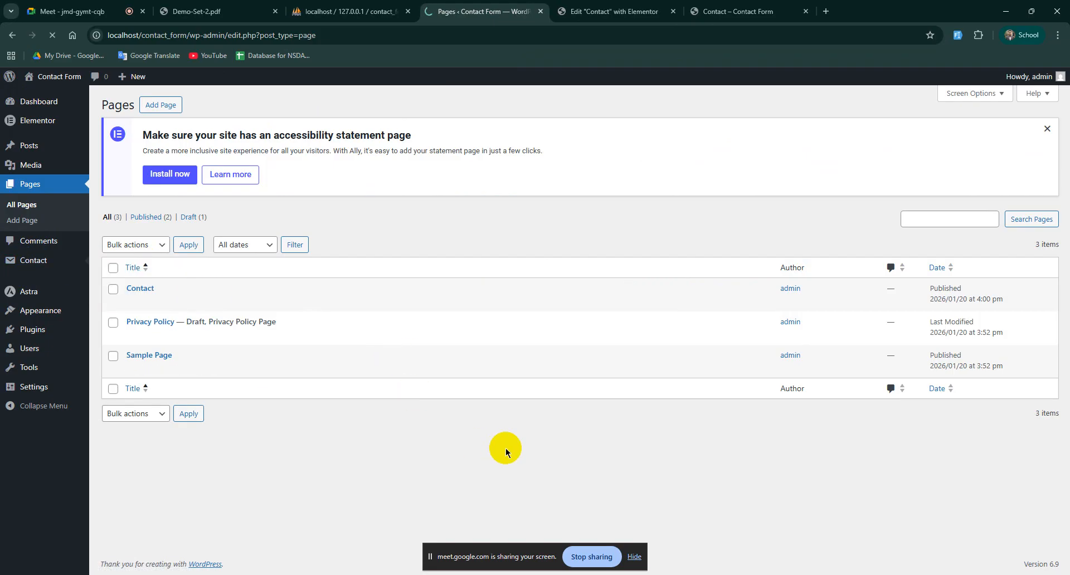
mouse_move(537, 200)
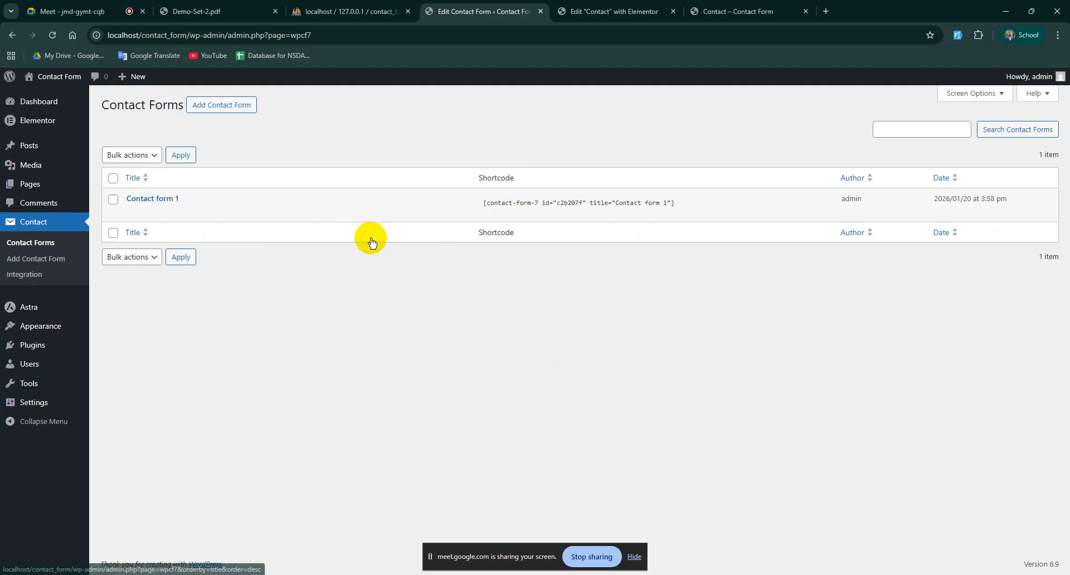
drag(522, 200, 588, 199)
Step: Return to the live Contact page and focus the Your name field
click(596, 201)
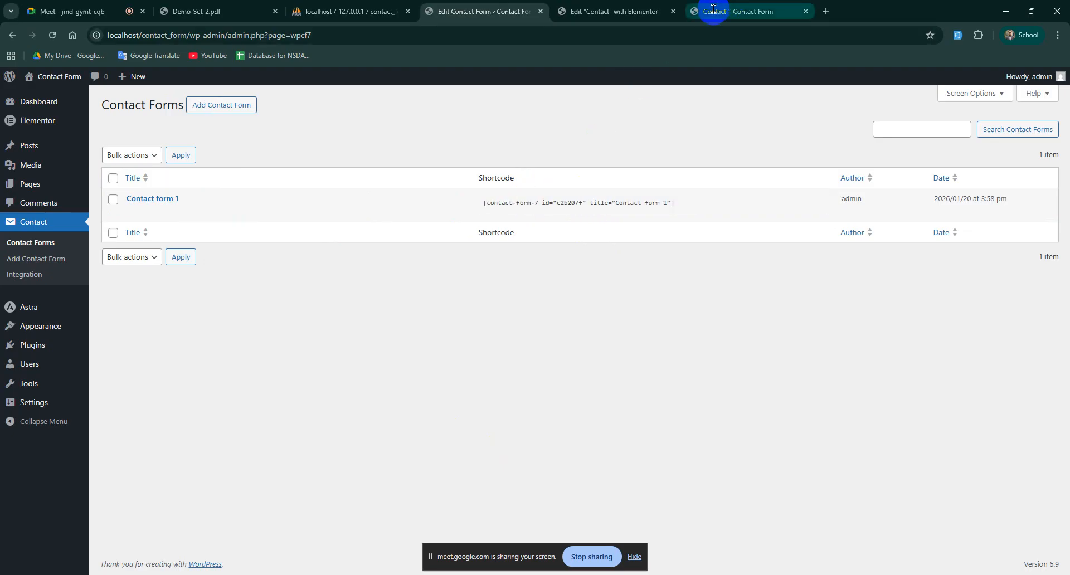
click(736, 12)
click(252, 202)
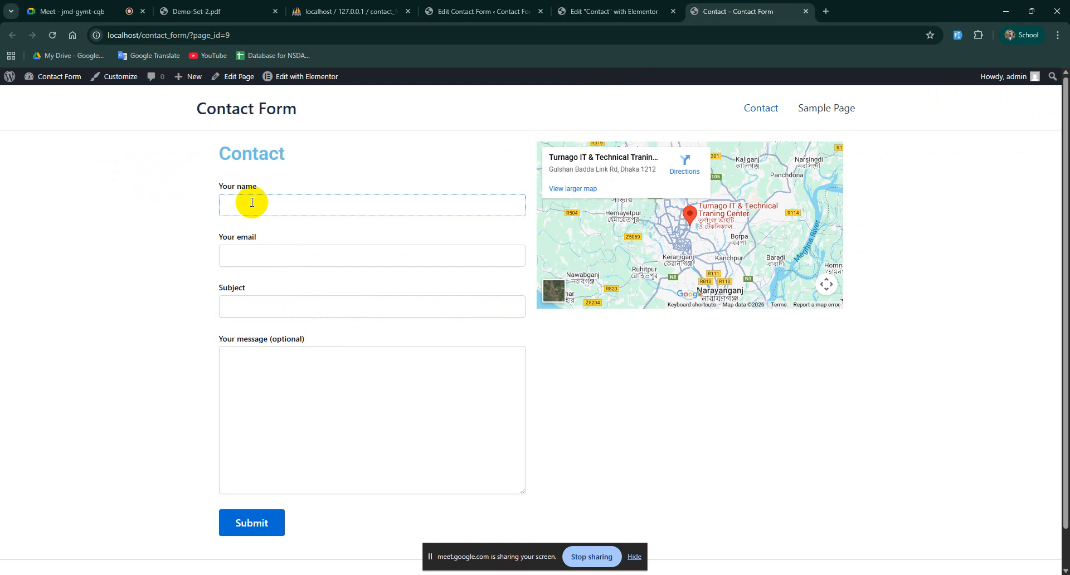
Step: Return to the Elementor editor tab for the Contact page
click(580, 11)
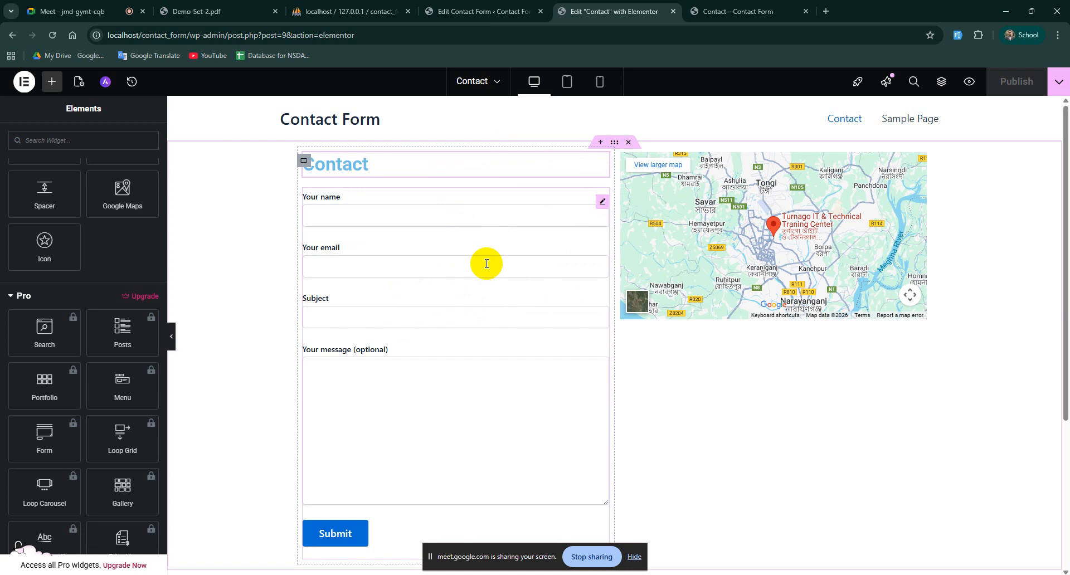
Step: From the Contact Forms list, open Contact form 1 in the form editor
click(516, 13)
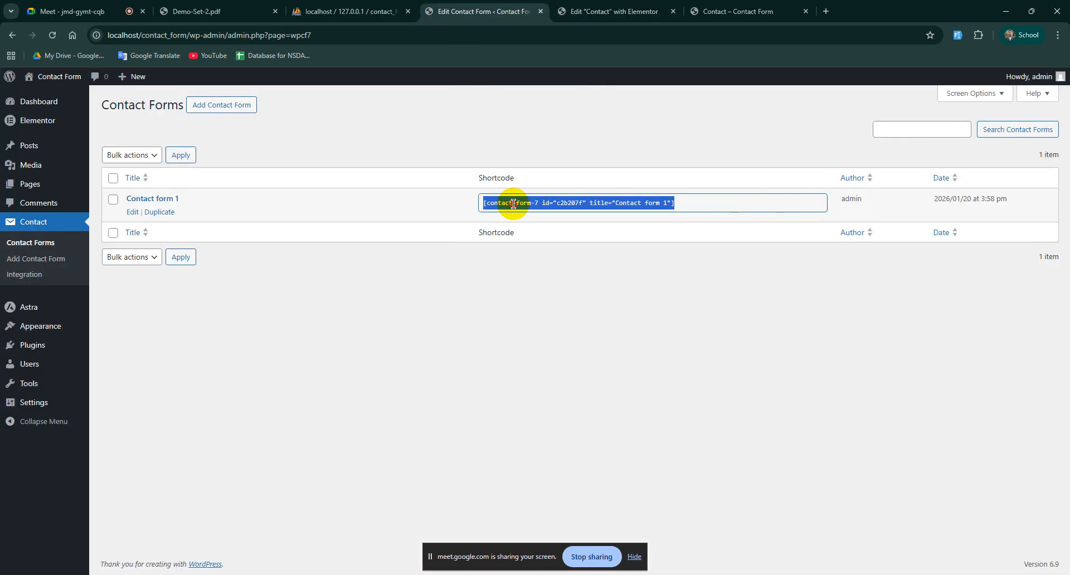
click(494, 204)
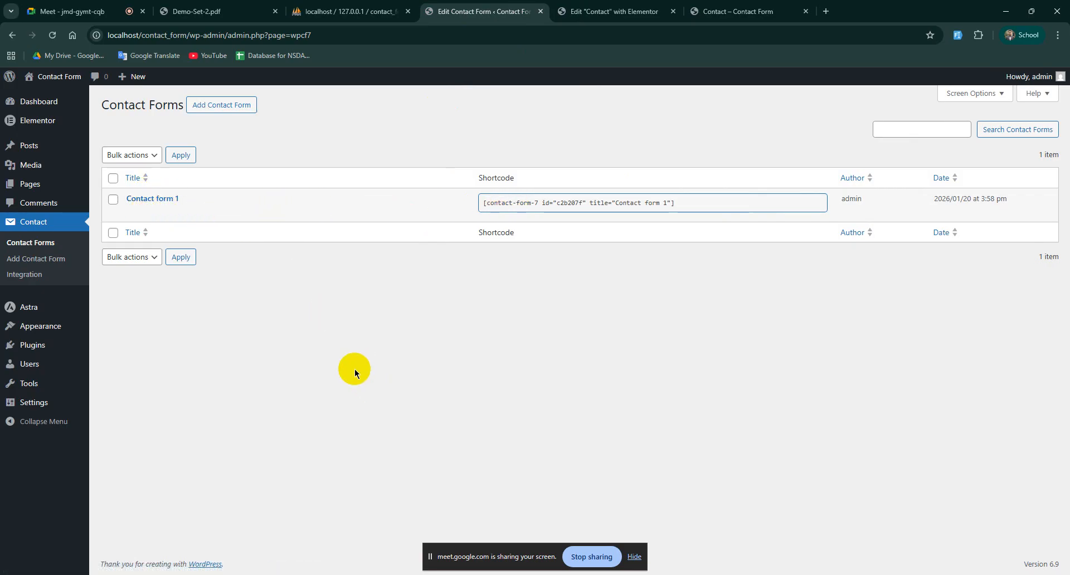
mouse_move(163, 210)
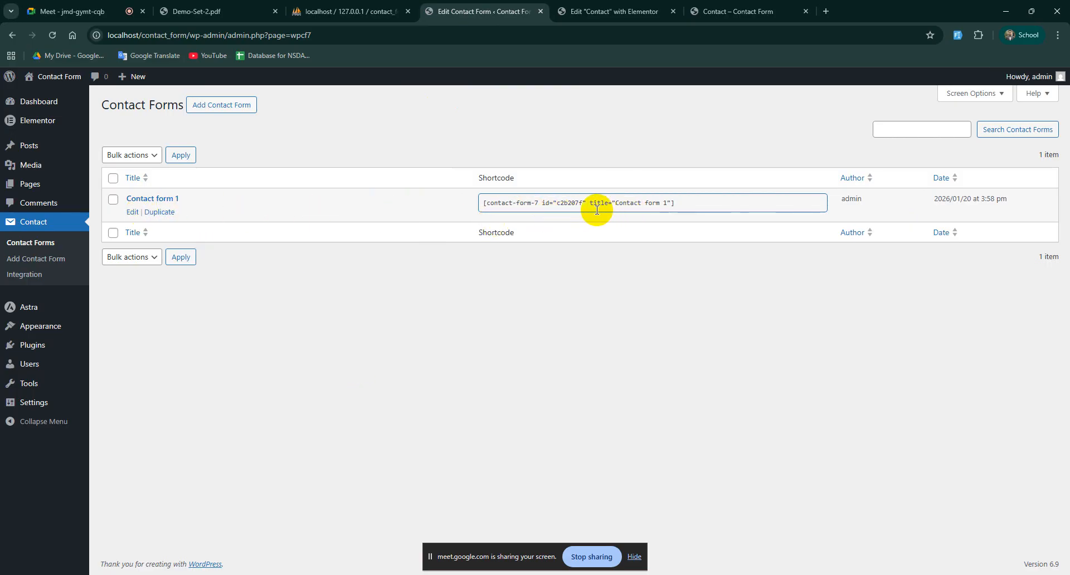
click(600, 4)
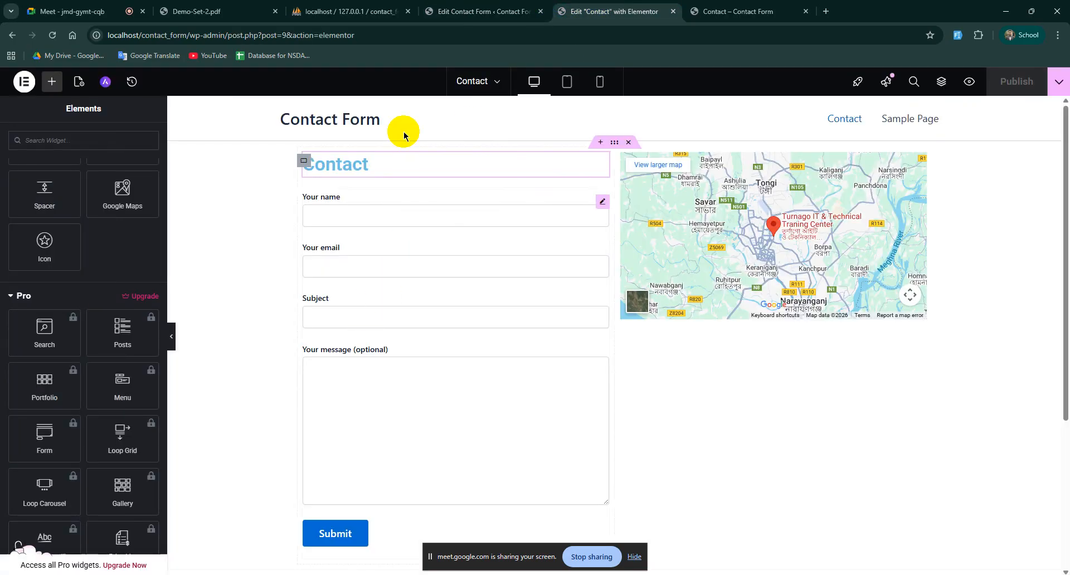
click(478, 5)
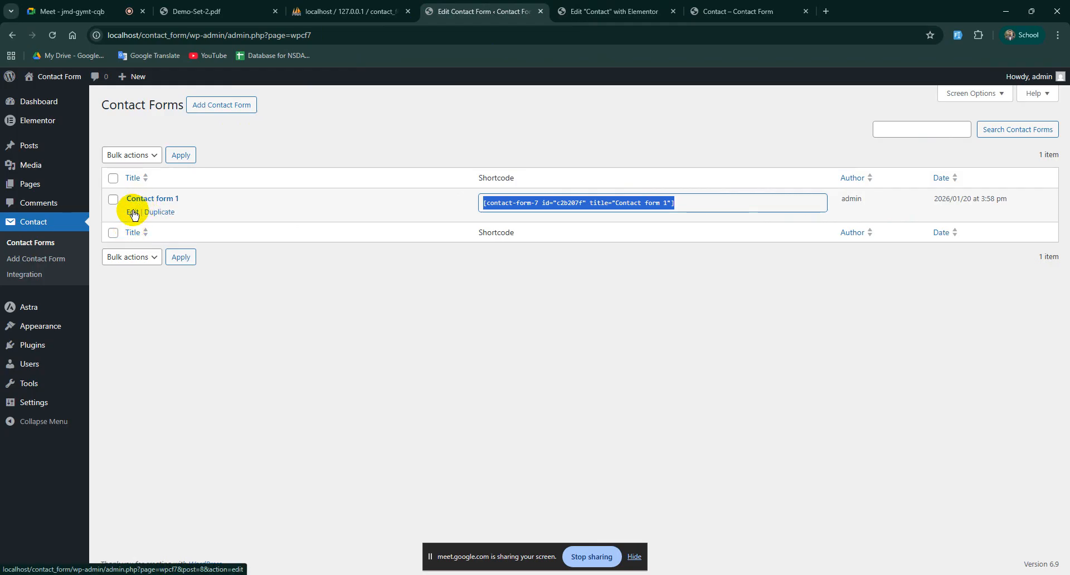
click(133, 212)
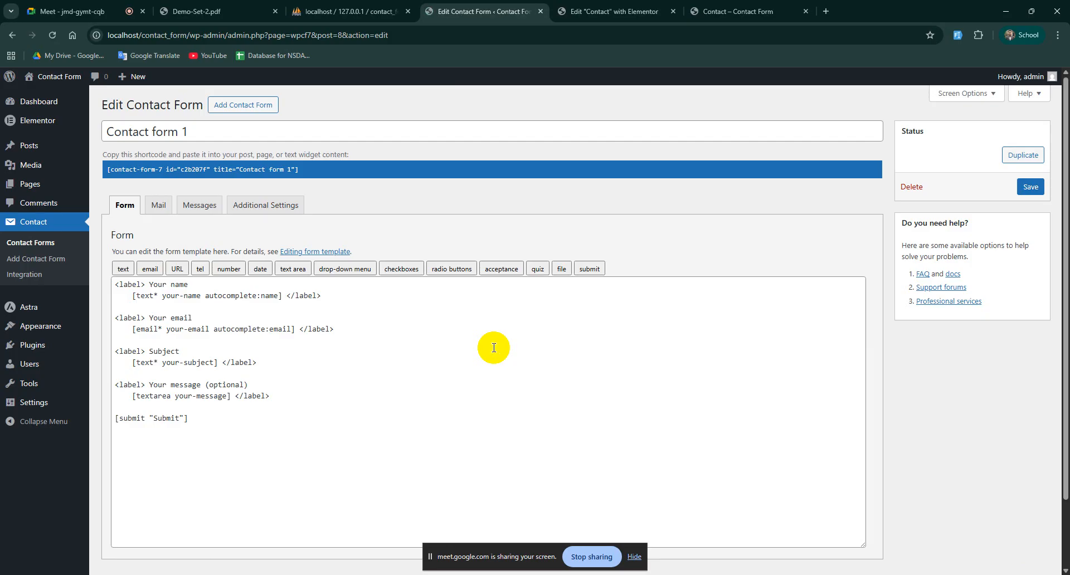
click(336, 363)
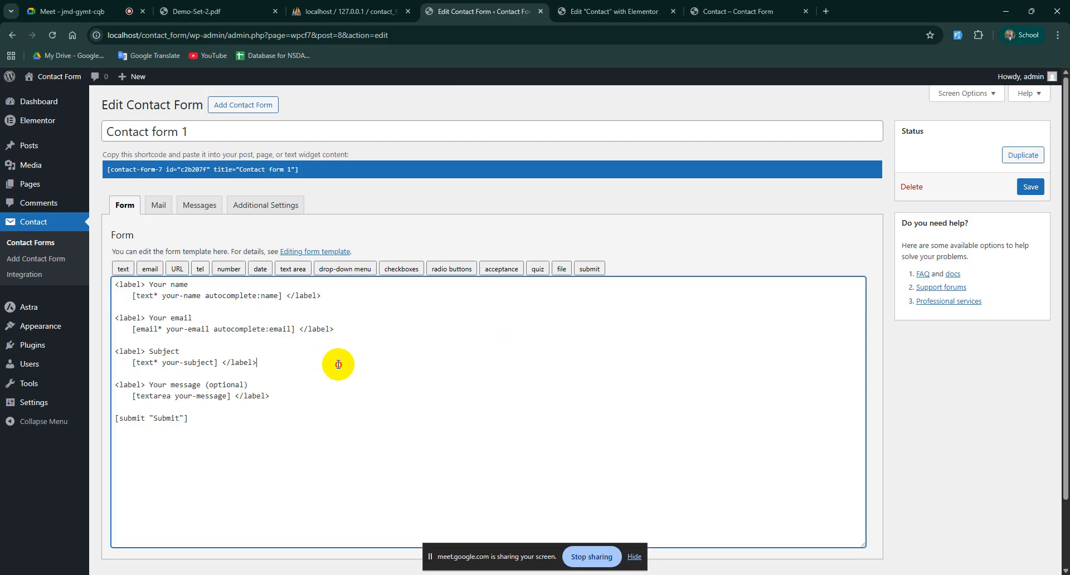
click(736, 11)
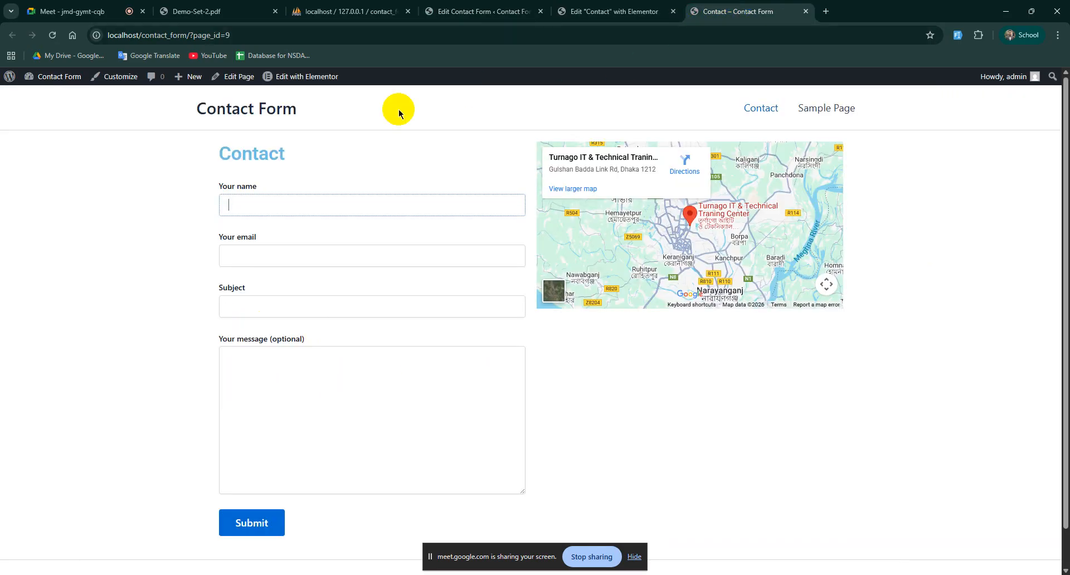
click(494, 3)
drag(205, 439, 116, 277)
click(385, 399)
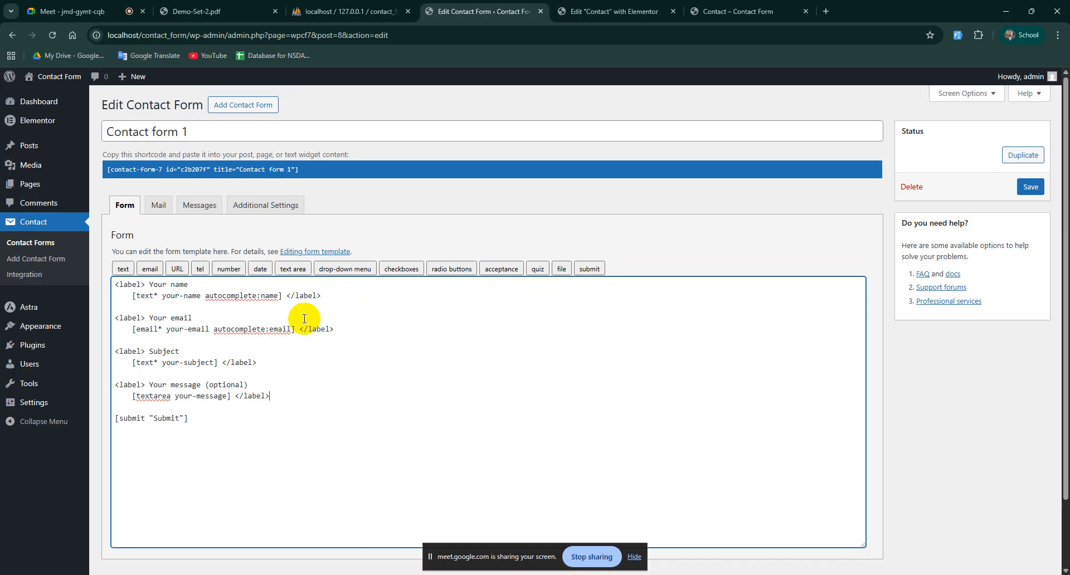
drag(120, 285, 232, 420)
click(244, 422)
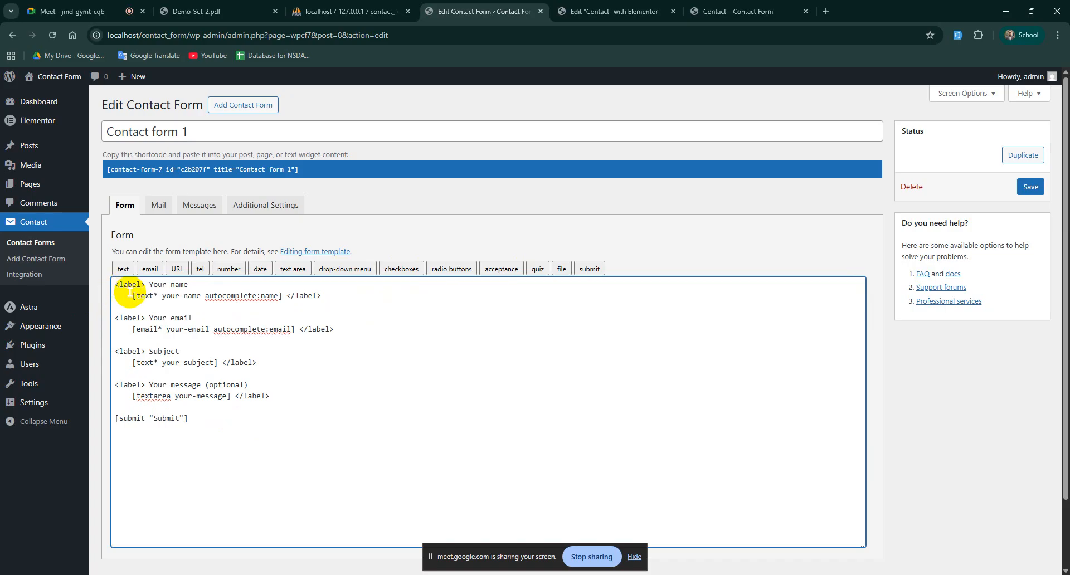
drag(139, 285, 200, 290)
click(148, 285)
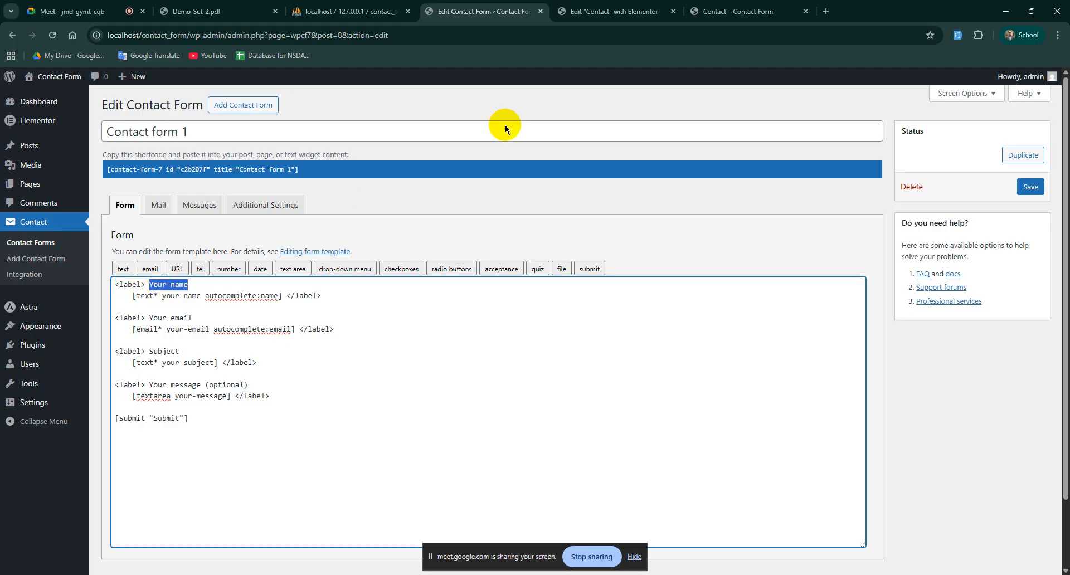
Step: View the live Contact page and highlight the Your name label
click(697, 12)
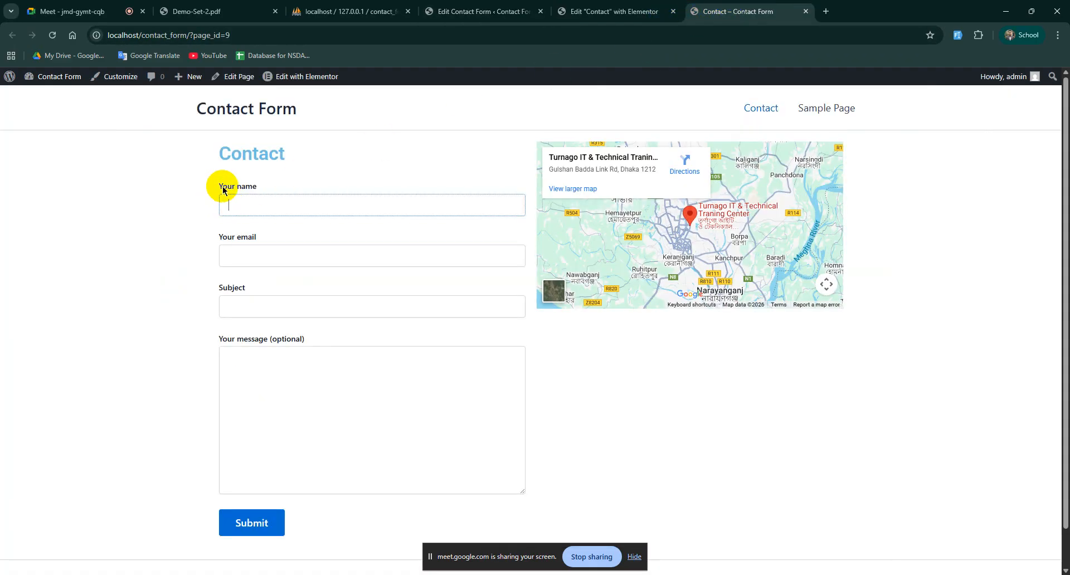
drag(223, 190, 282, 174)
click(282, 174)
click(383, 208)
Step: In the template, point out the name tag and the text, email, text and textarea field types
click(461, 3)
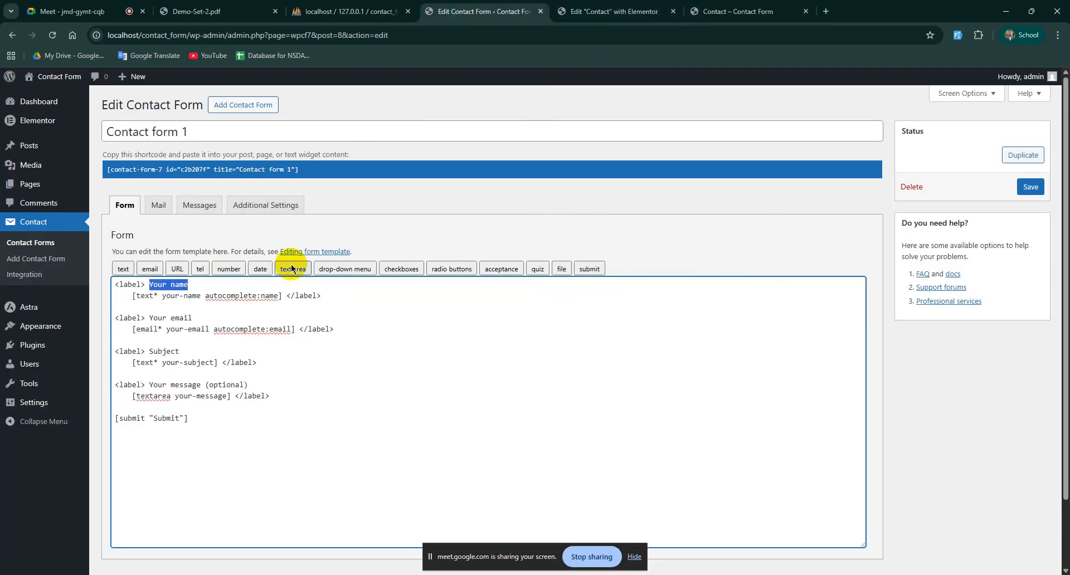
drag(133, 296, 283, 296)
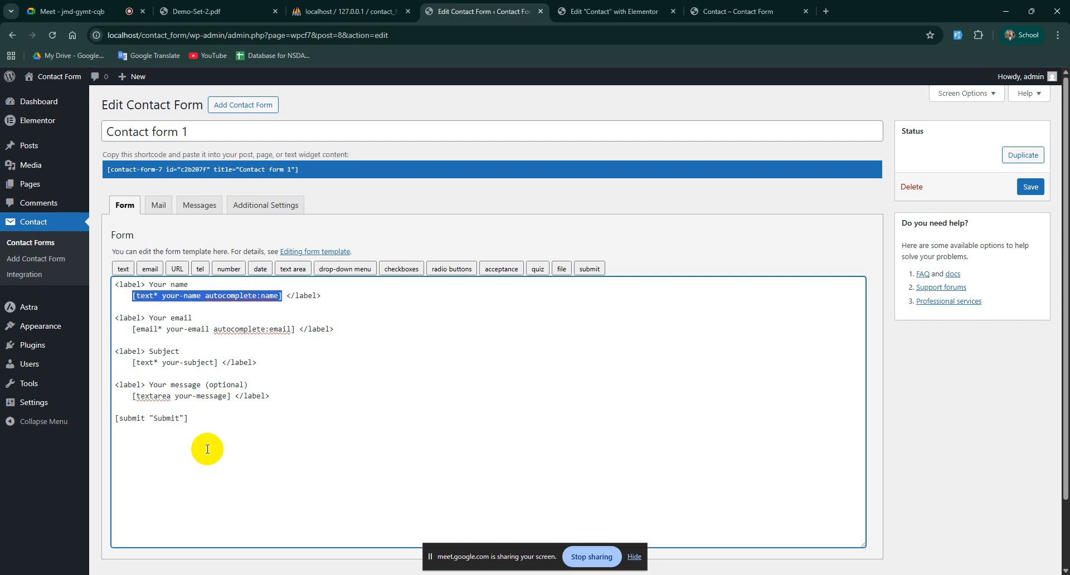
click(222, 408)
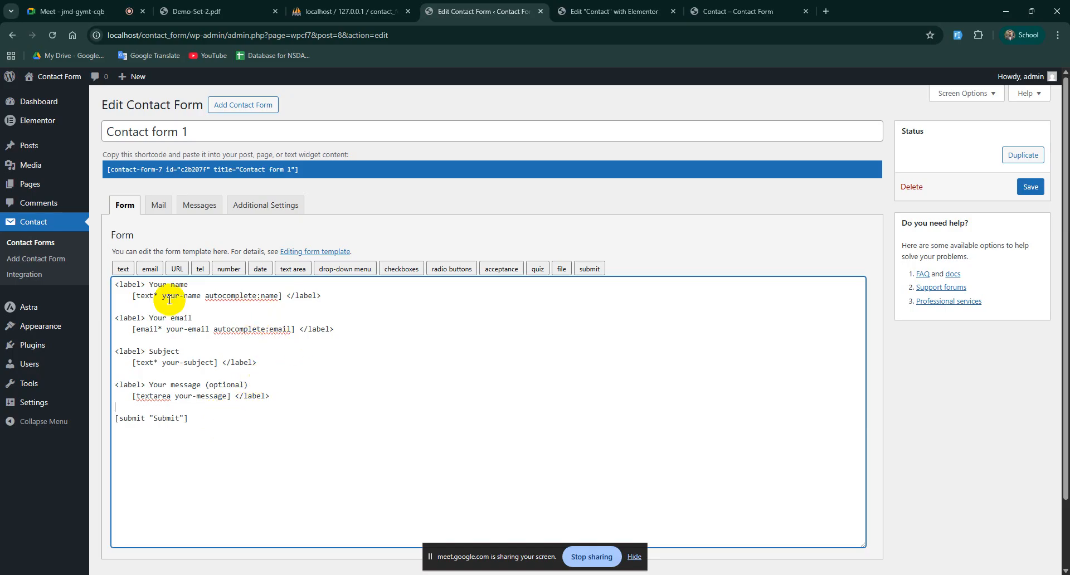
drag(136, 294, 153, 295)
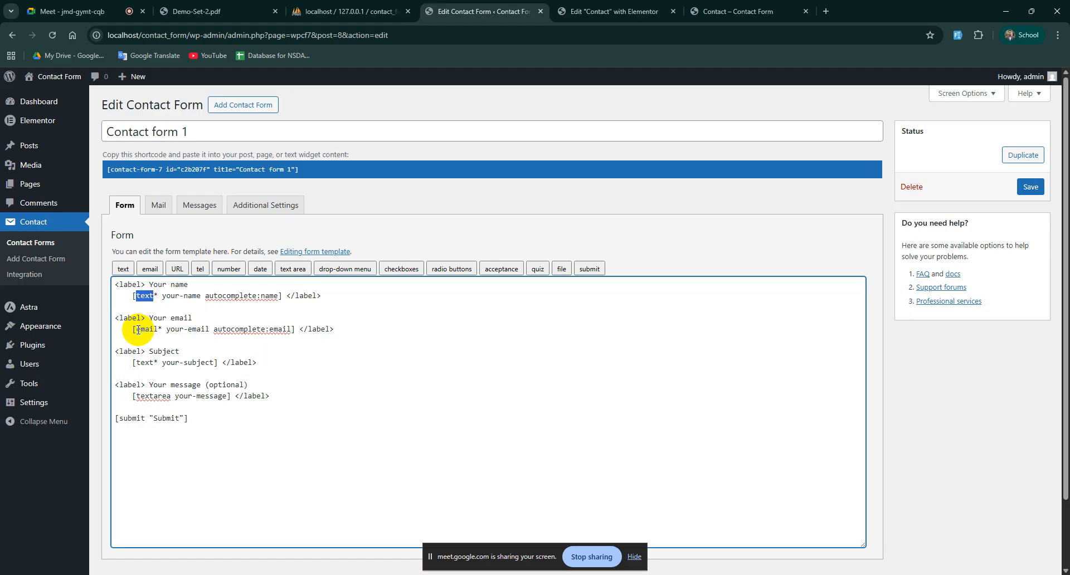
drag(136, 330, 162, 329)
drag(135, 363, 158, 362)
drag(136, 396, 171, 396)
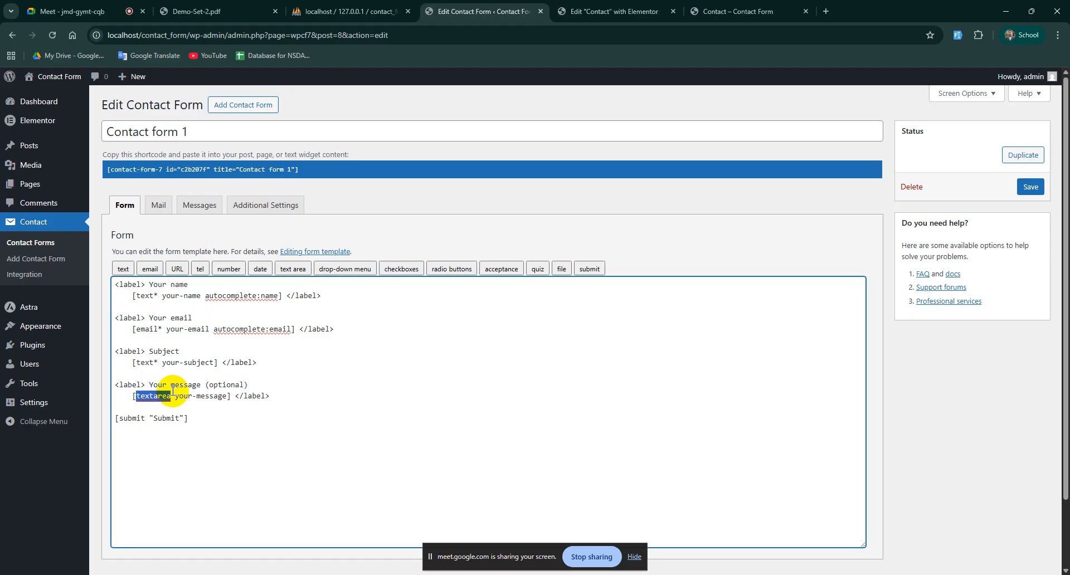
Step: Highlight the asterisk in [text*] that marks the name field as required
click(155, 298)
drag(155, 297, 158, 296)
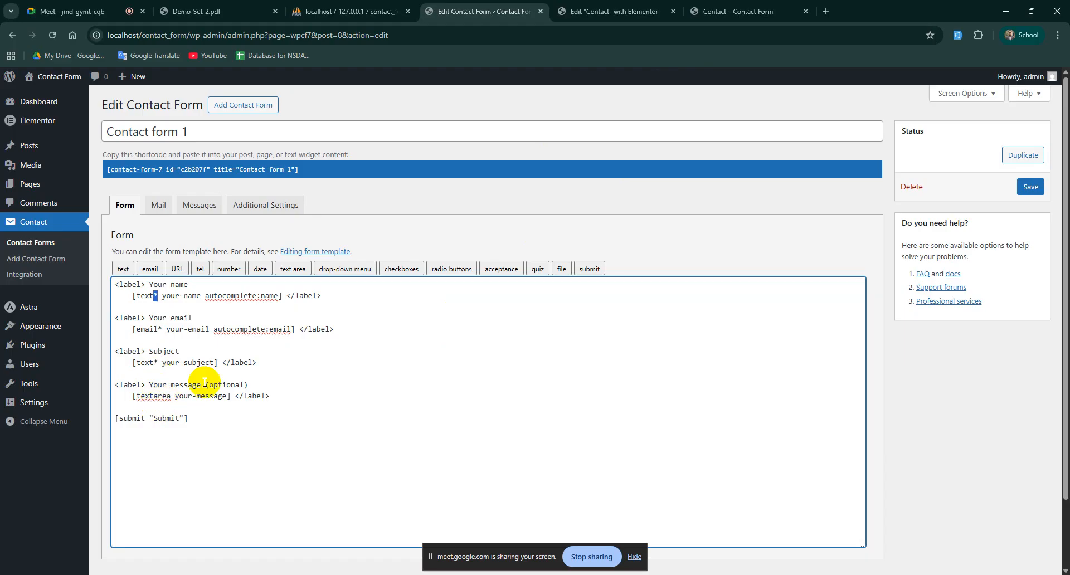
click(738, 4)
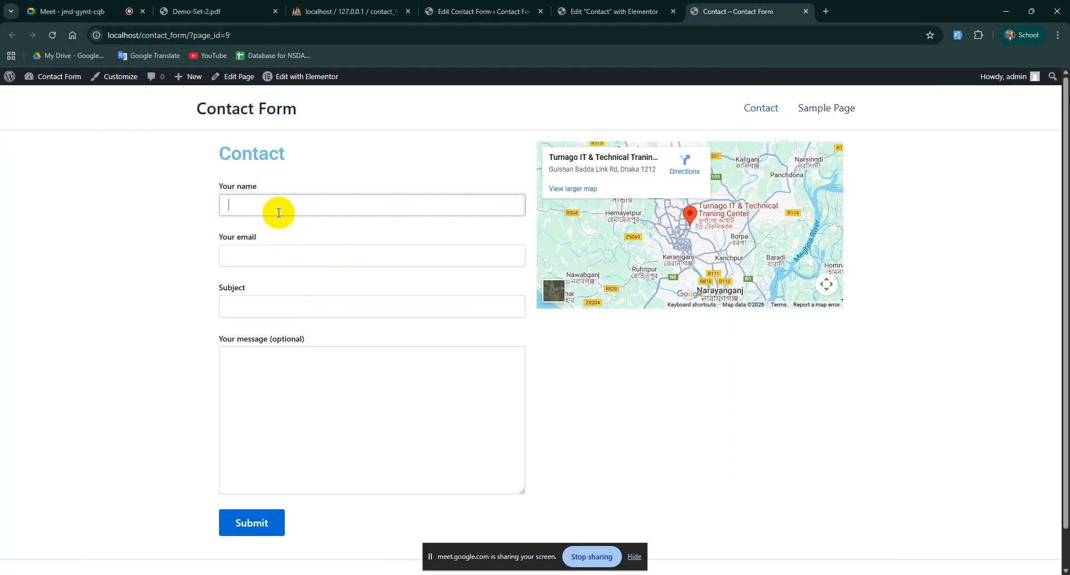
Step: Try the Your email and Subject fields live, then select the name tag in the template
click(262, 250)
click(259, 303)
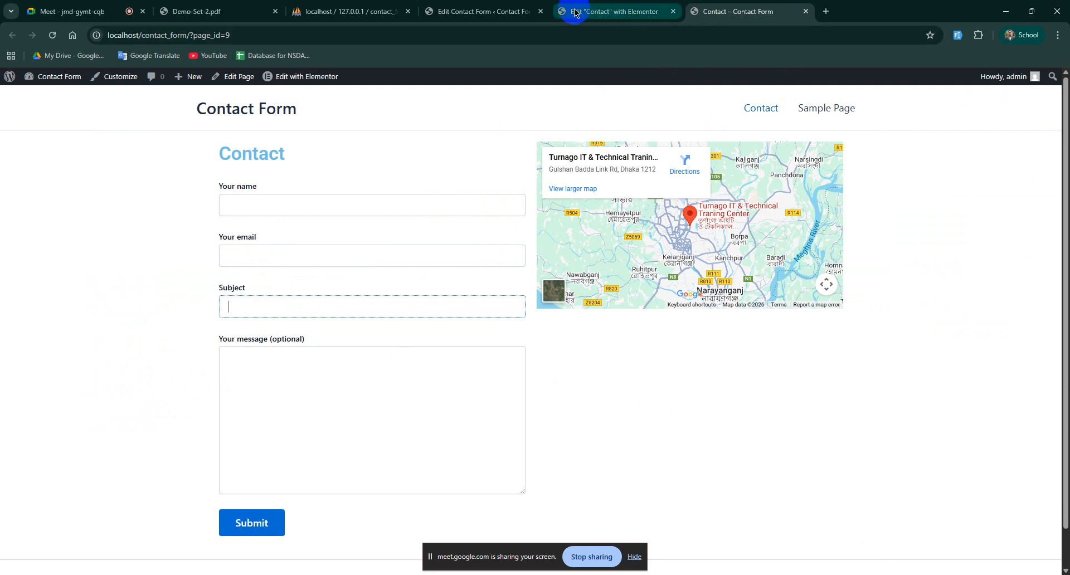
click(484, 11)
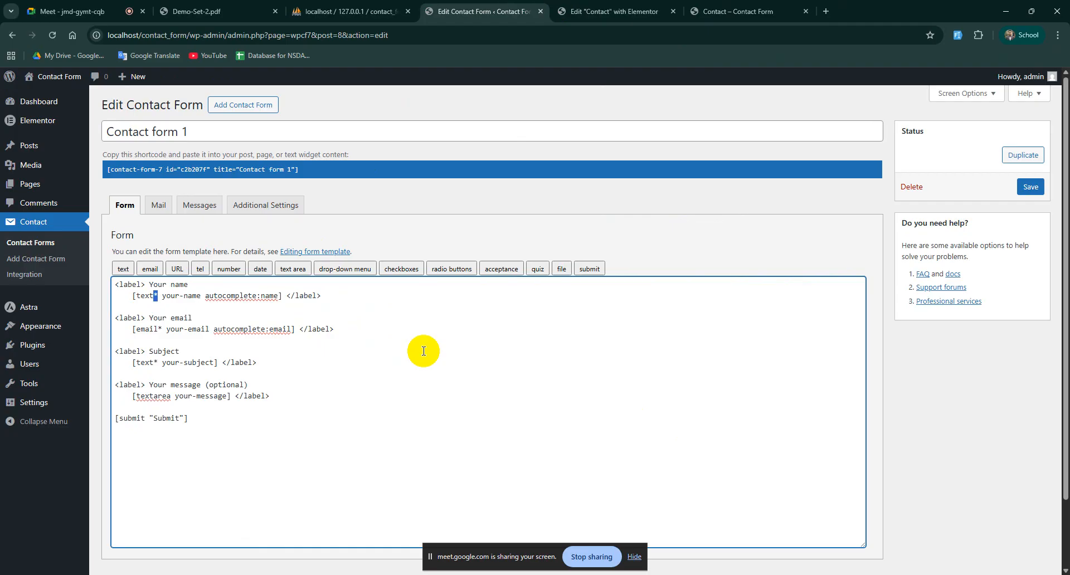
click(144, 317)
drag(134, 295, 284, 296)
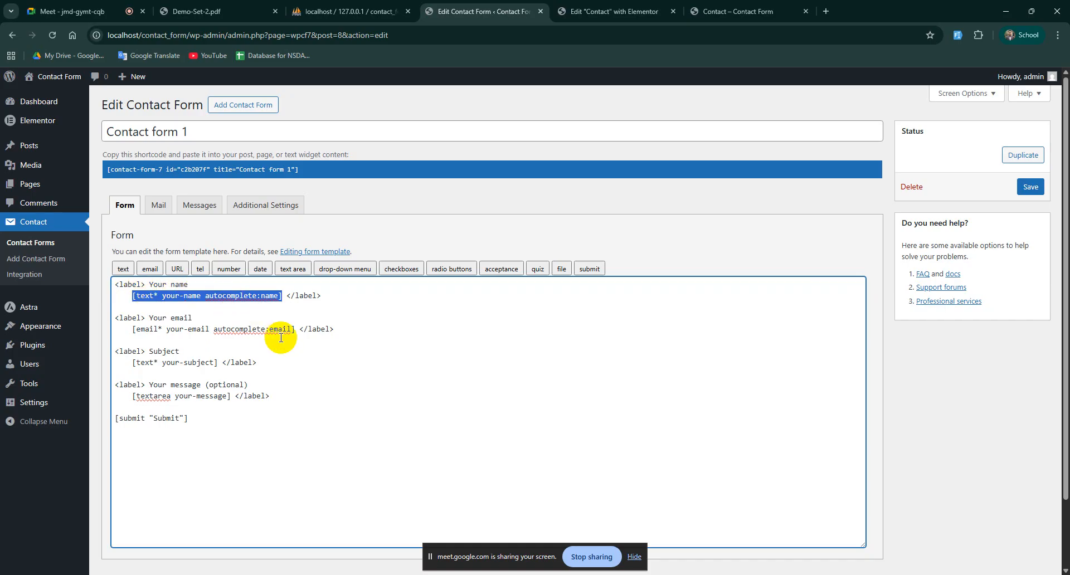
Step: Add blank lines after the Your name label line in the form template
click(750, 10)
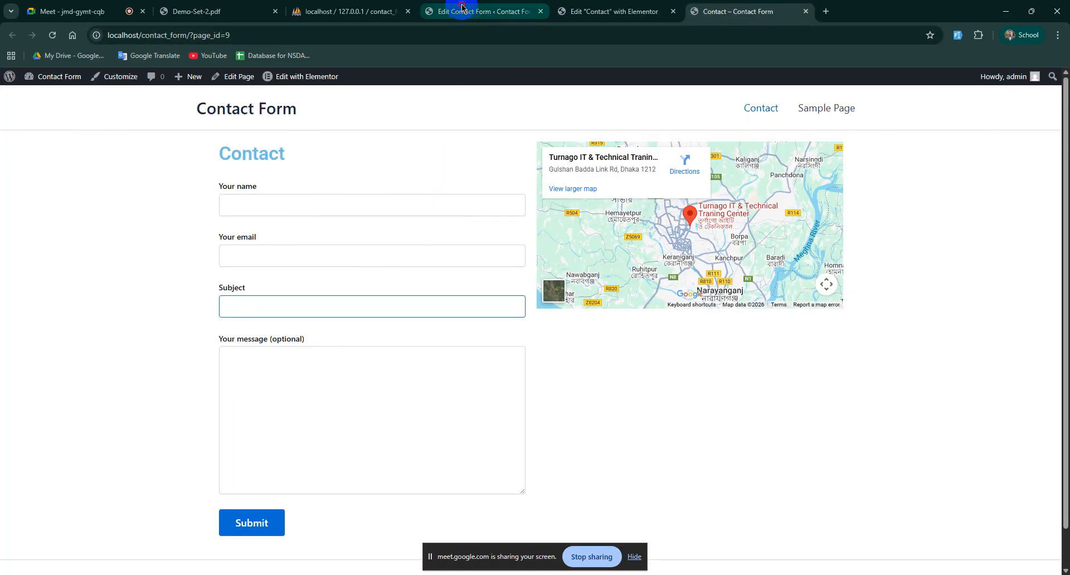
click(457, 11)
click(260, 297)
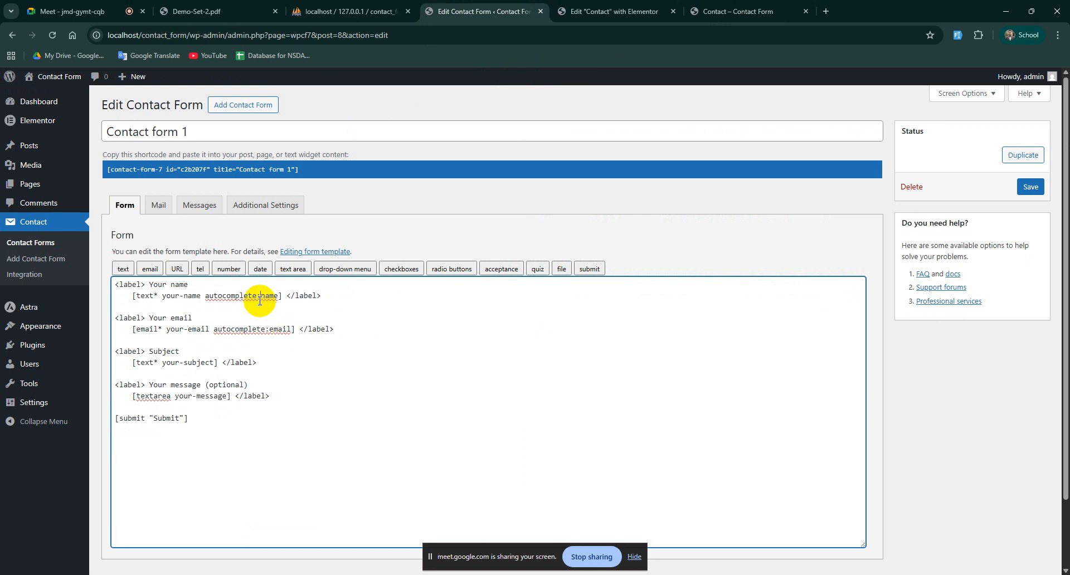
click(356, 296)
key(Return)
key(Return)
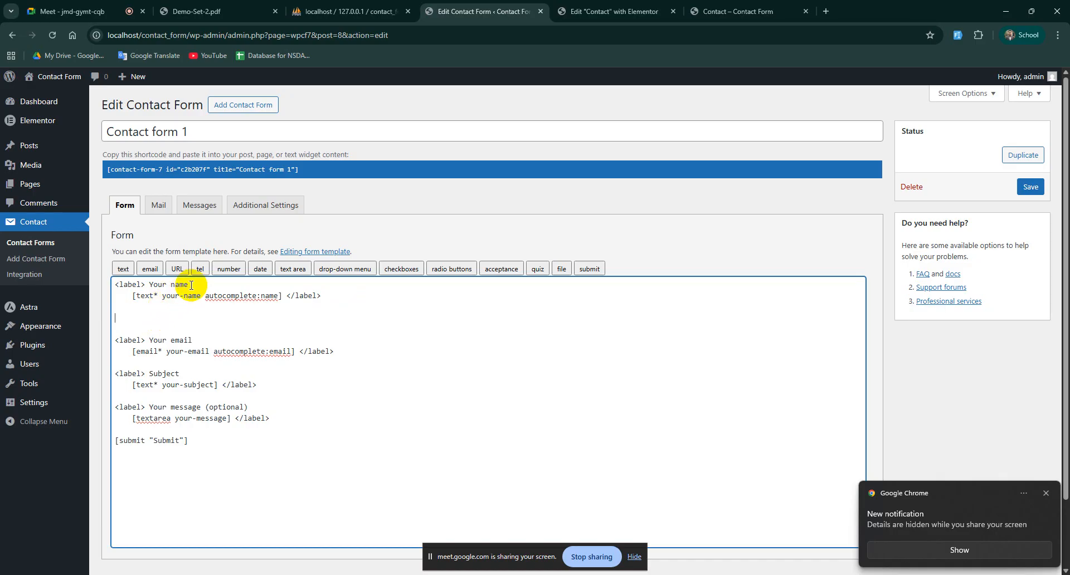
Step: Generate a tel tag named Phone with minimum and maximum length 11 and insert it
click(201, 269)
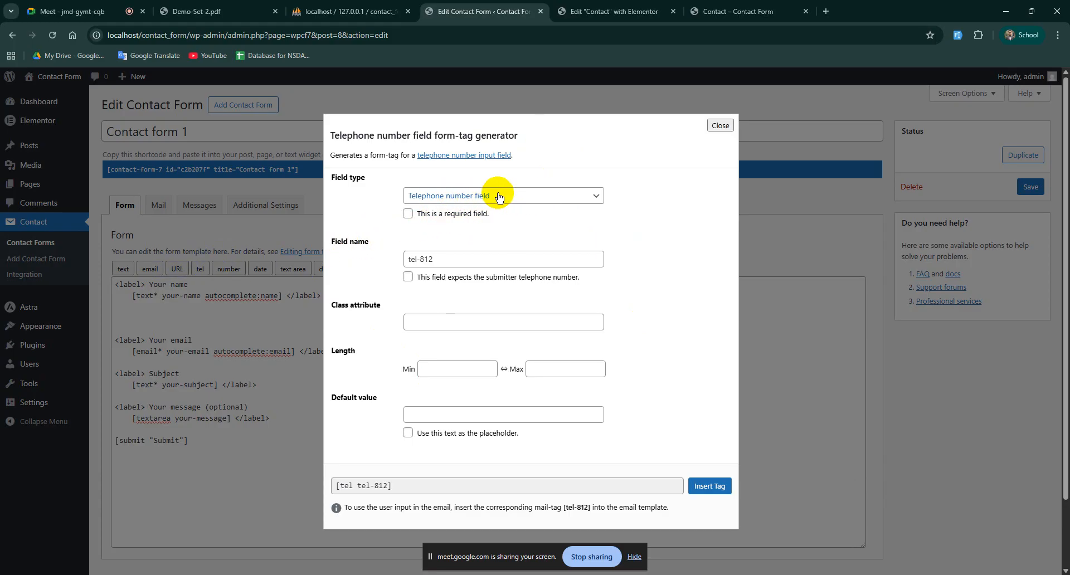
drag(341, 241, 372, 245)
drag(453, 256, 409, 256)
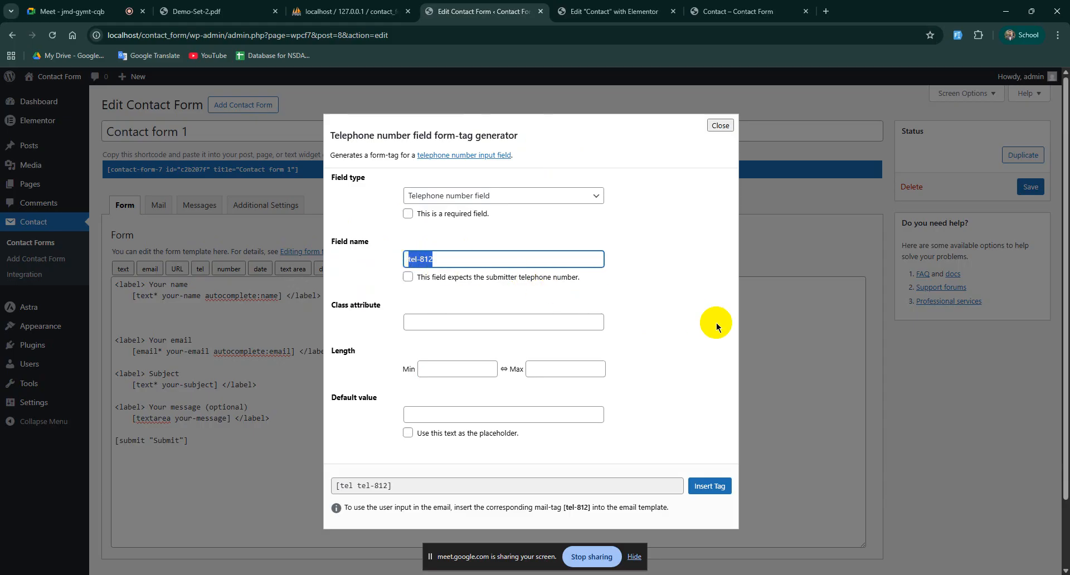
text(Phone)
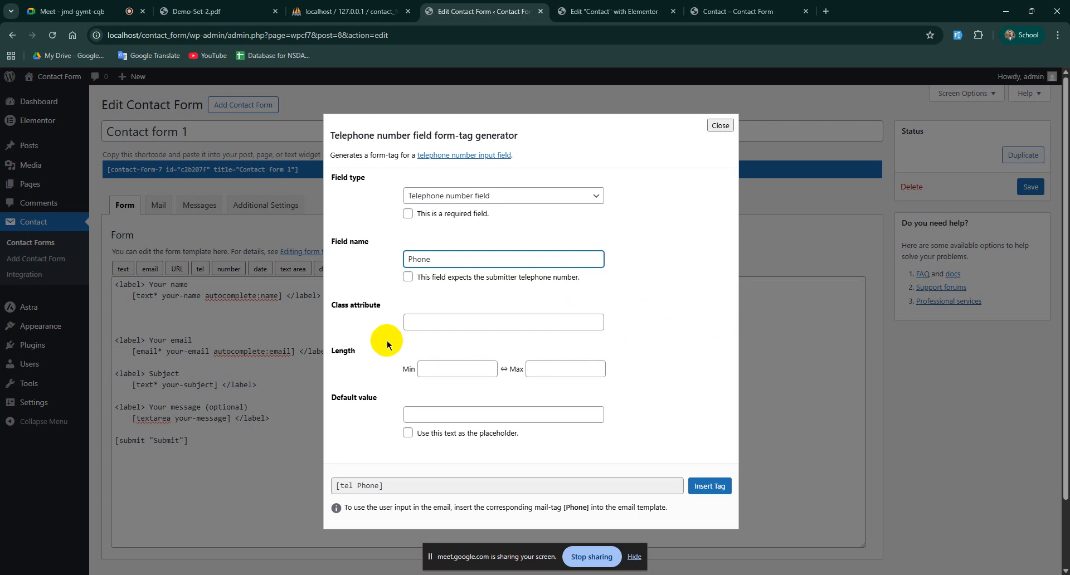
click(341, 352)
click(449, 372)
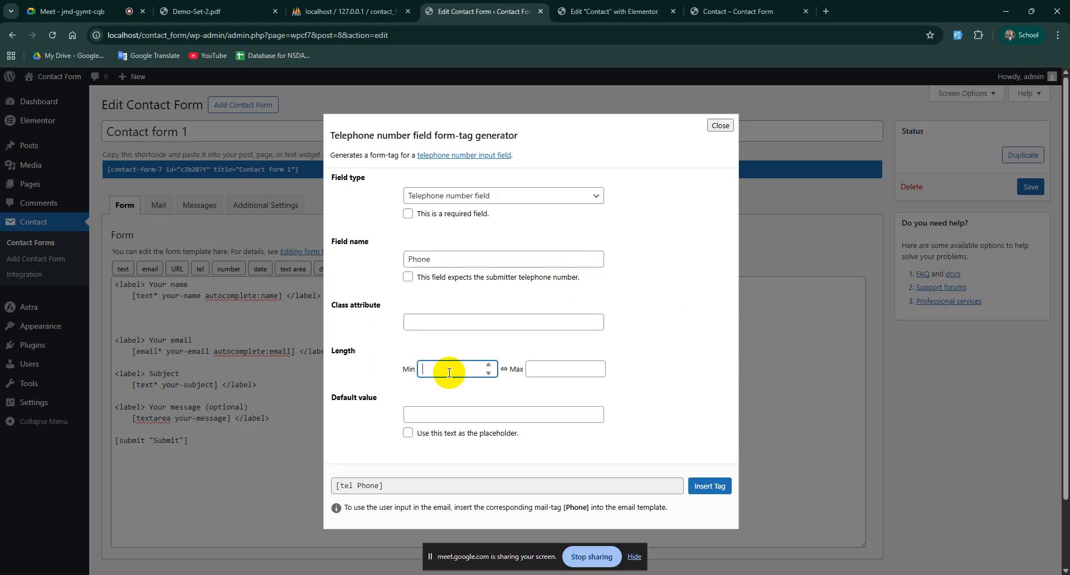
click(546, 369)
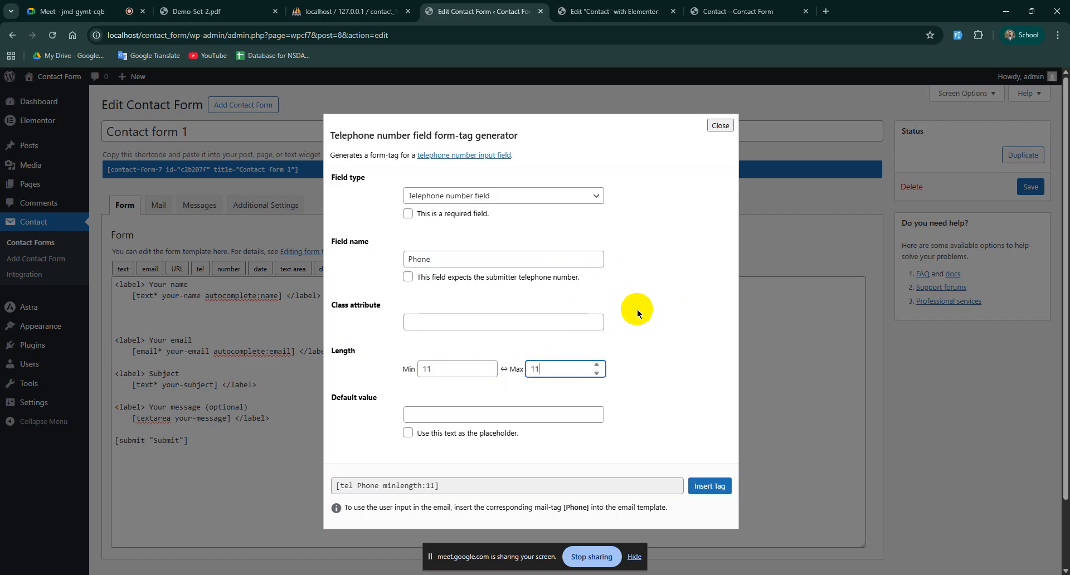
scroll(637, 309, down, 1)
scroll(637, 309, up, 1)
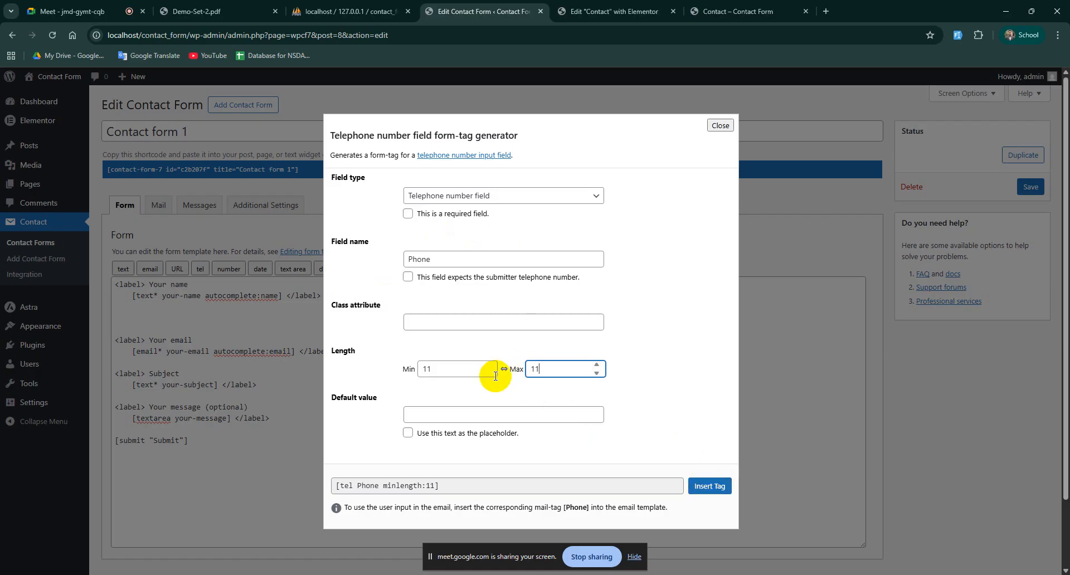
click(437, 366)
click(571, 367)
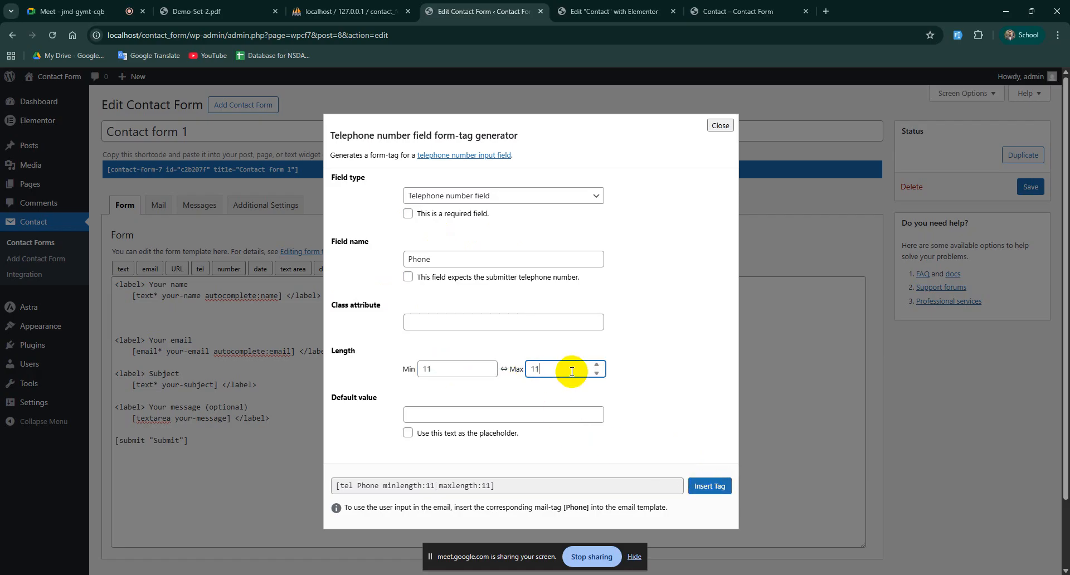
click(703, 487)
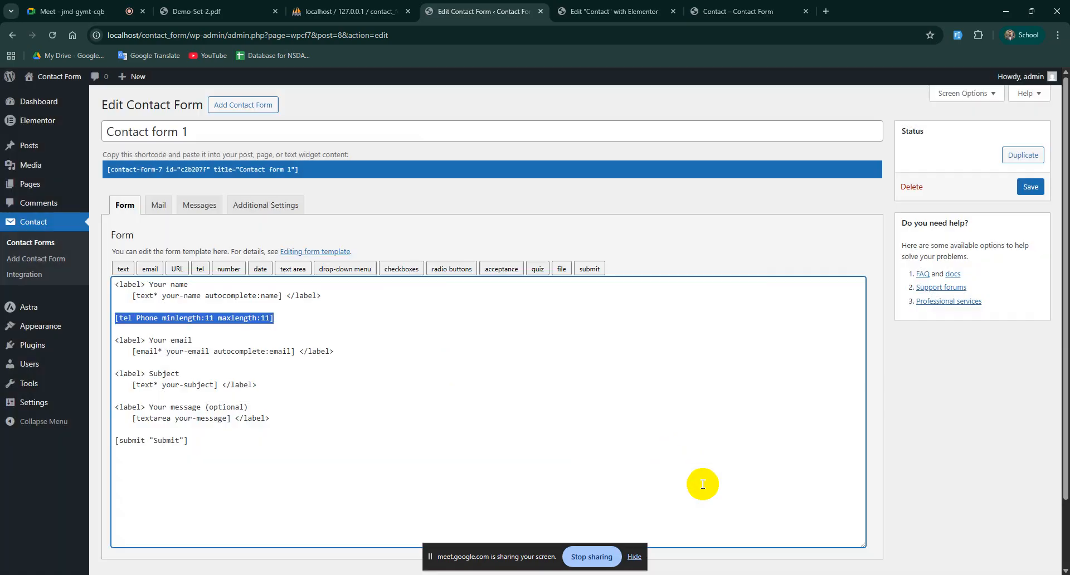
Step: Make the Phone tag required with * and wrap it in label tags copied from the name line
click(140, 318)
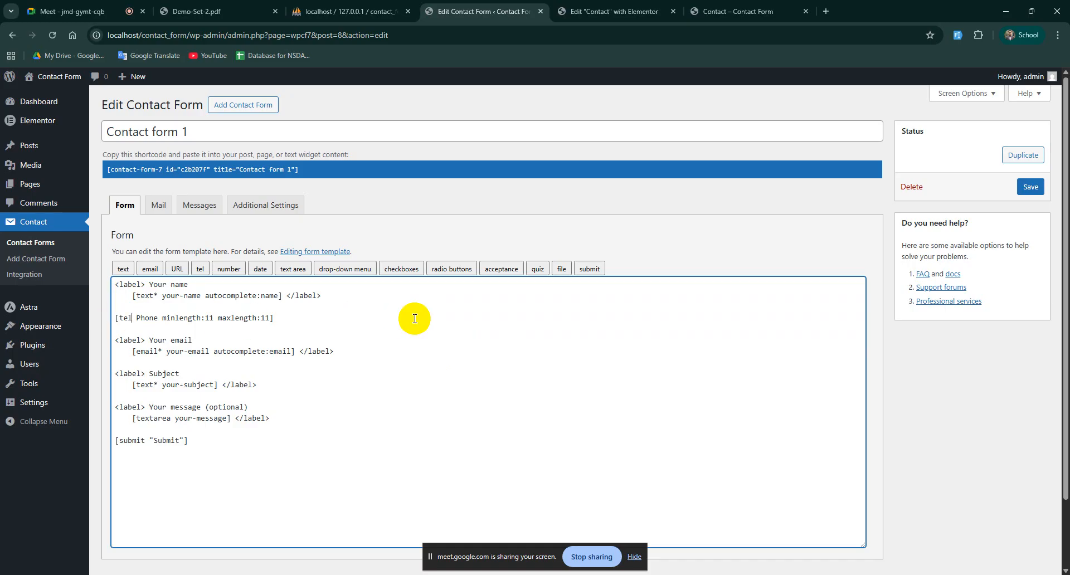
text(*)
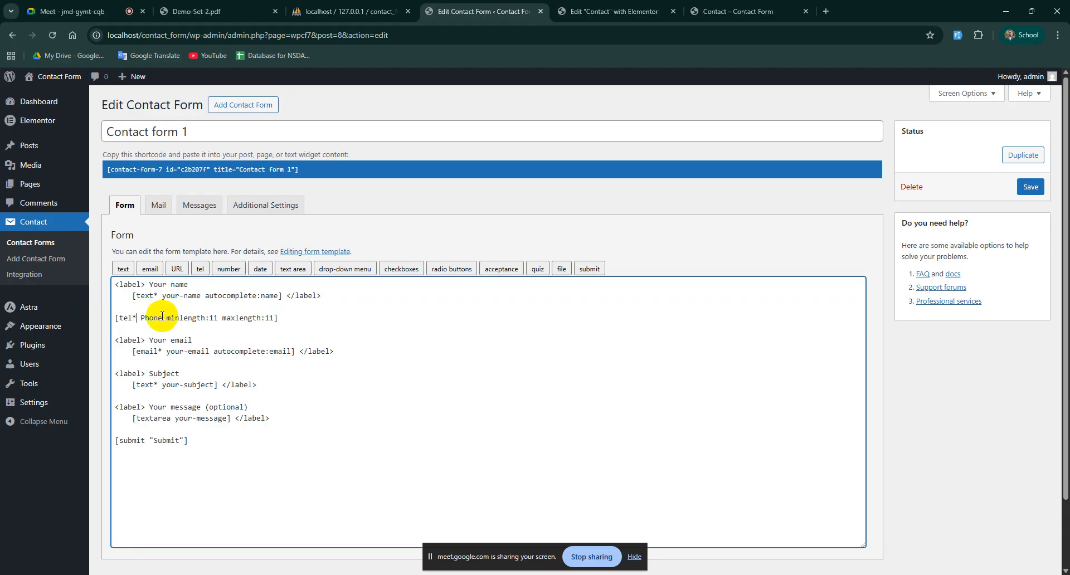
drag(188, 285, 115, 284)
key(ctrl+c)
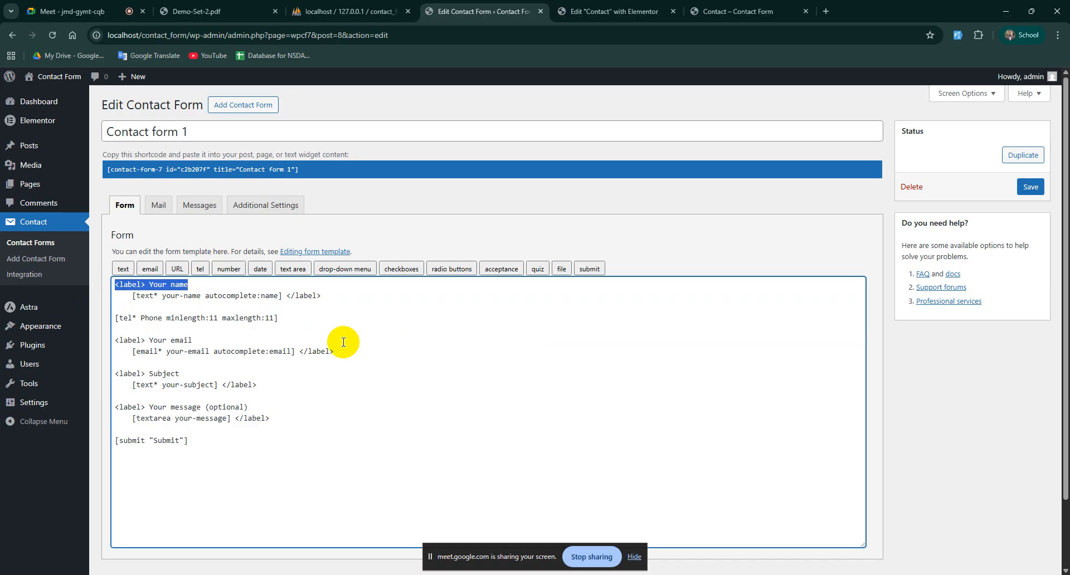
click(170, 300)
key(Return)
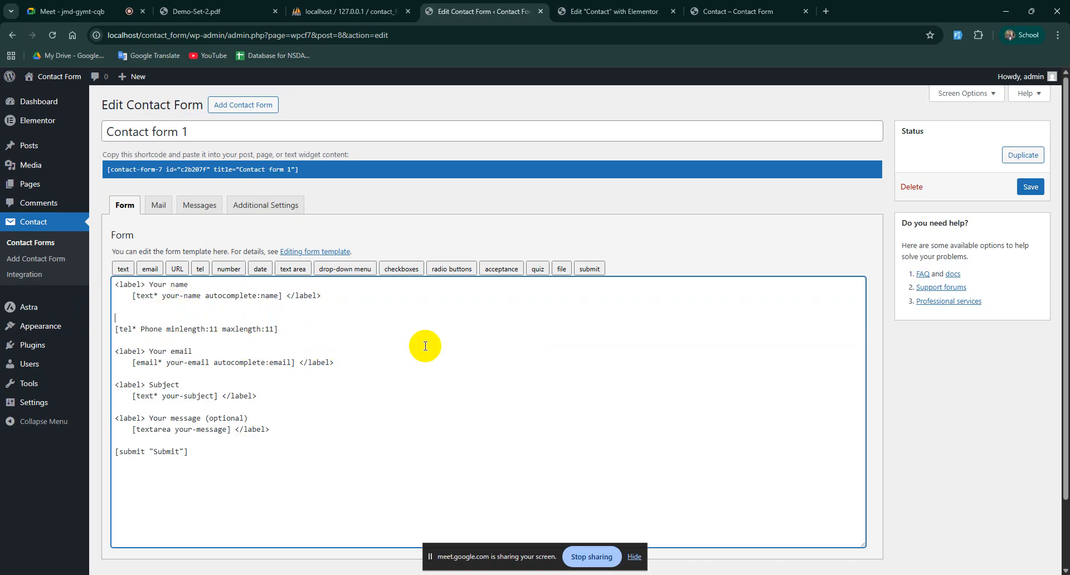
key(ctrl+v)
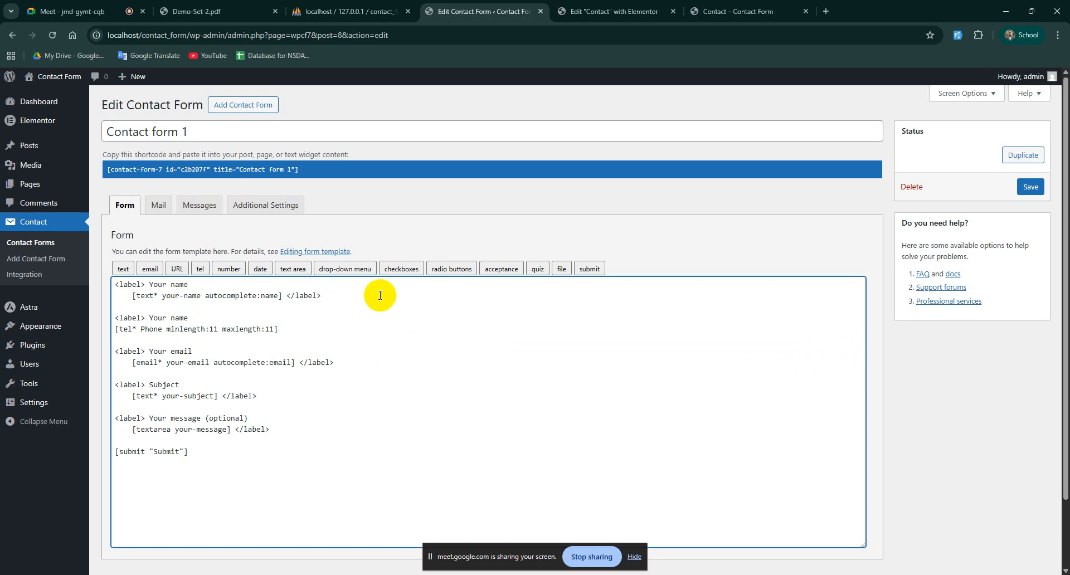
drag(329, 295, 283, 295)
key(ctrl+c)
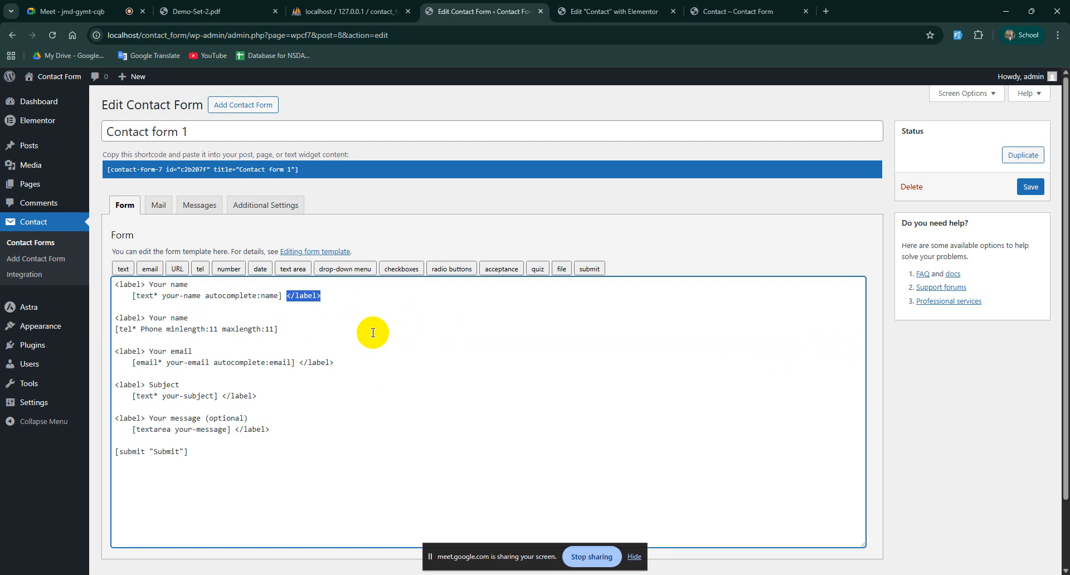
click(302, 328)
key(ctrl+v)
Step: Change the new label text to 'Phone Number' and save Contact form 1
click(196, 318)
drag(196, 317, 148, 317)
key(BackSpace)
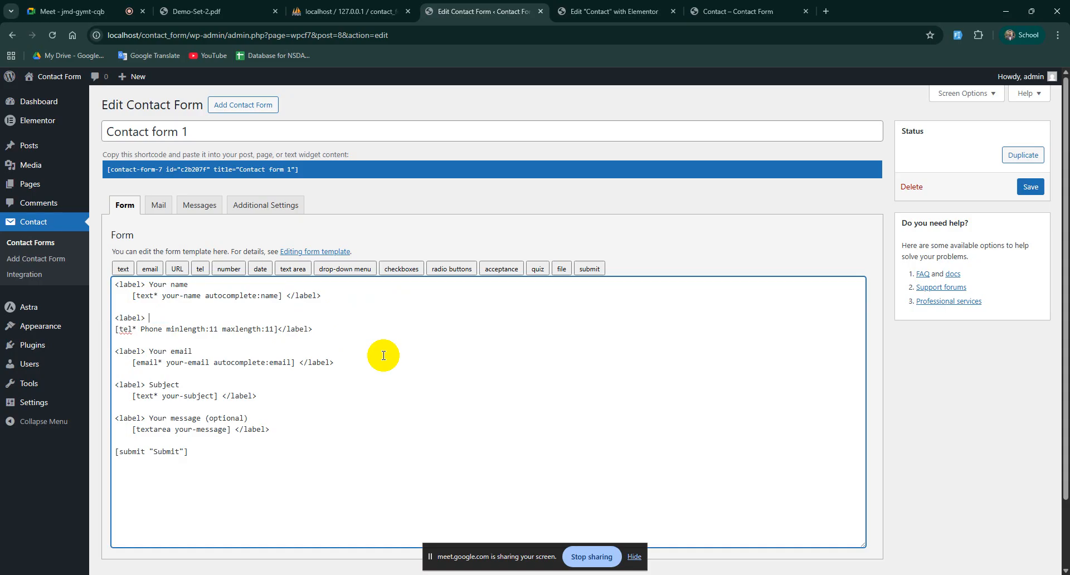
text(Phone Number)
scroll(623, 394, down, 1)
click(113, 507)
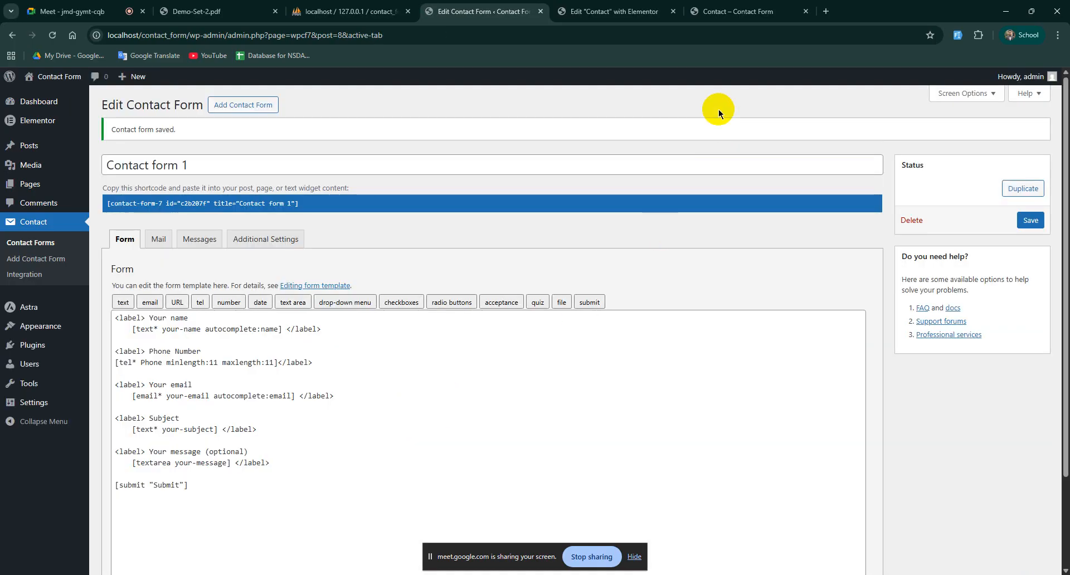
click(734, 11)
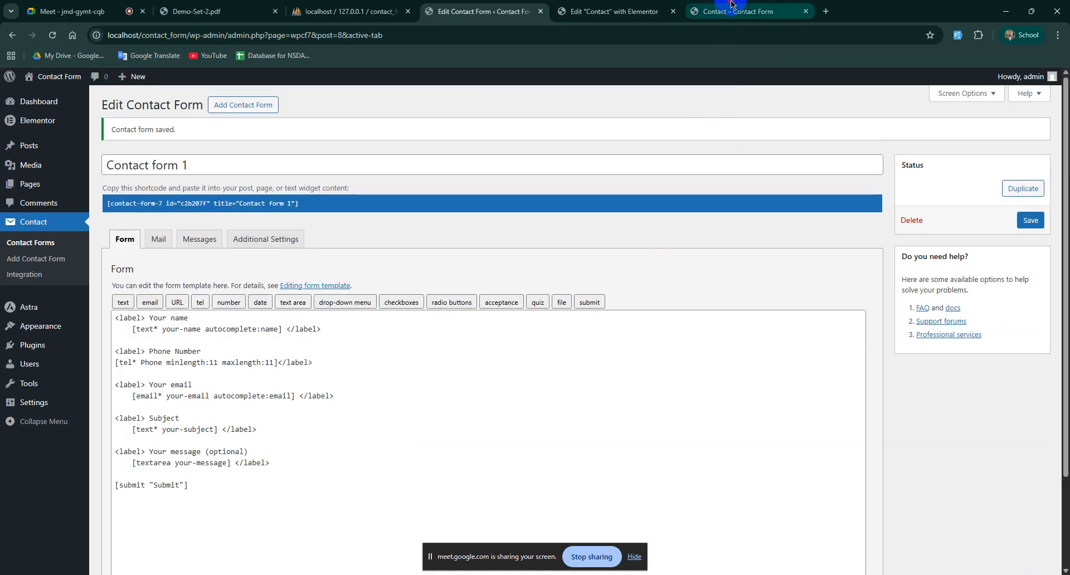
Step: Reload the live Contact page and try the new Phone Number field
click(54, 35)
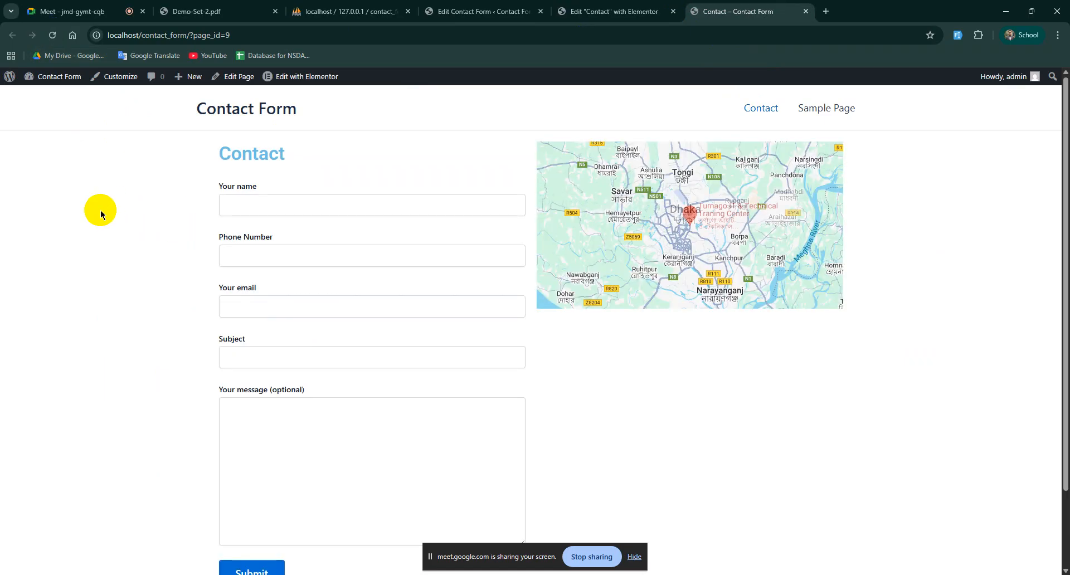
click(251, 251)
click(280, 236)
drag(289, 237, 219, 237)
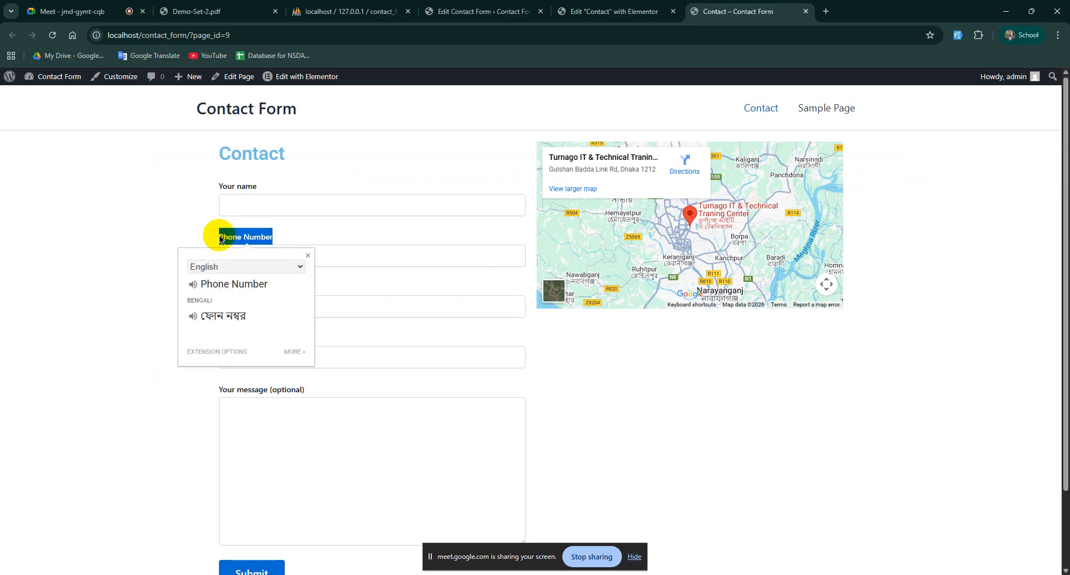
click(191, 226)
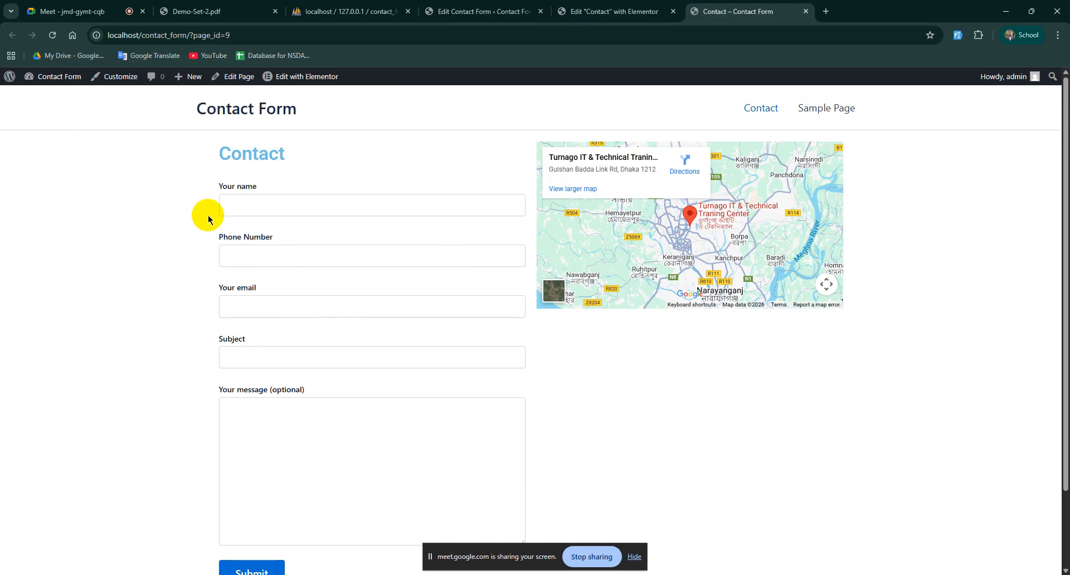
drag(210, 231, 459, 268)
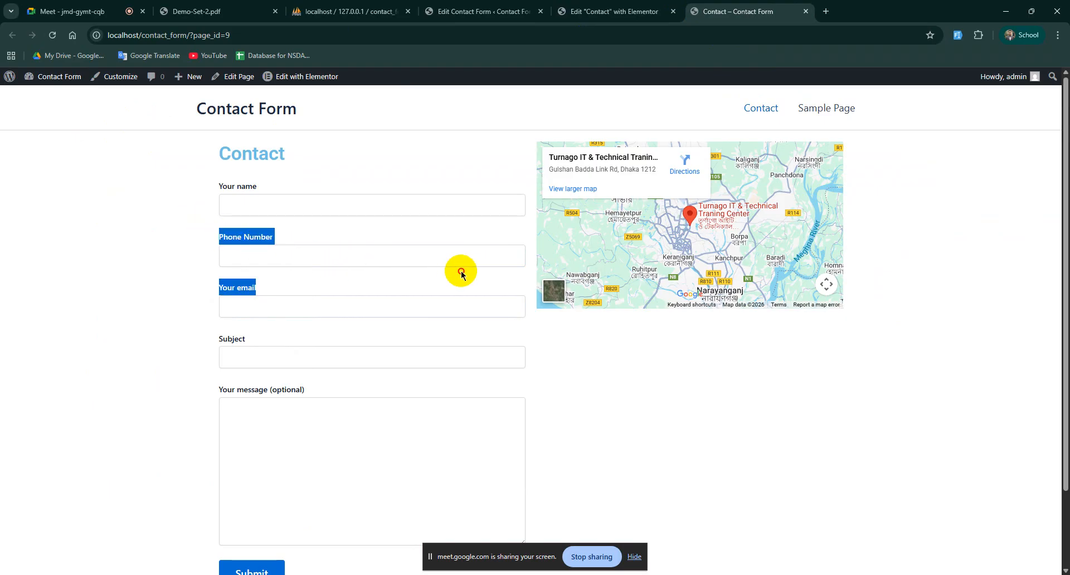
click(206, 230)
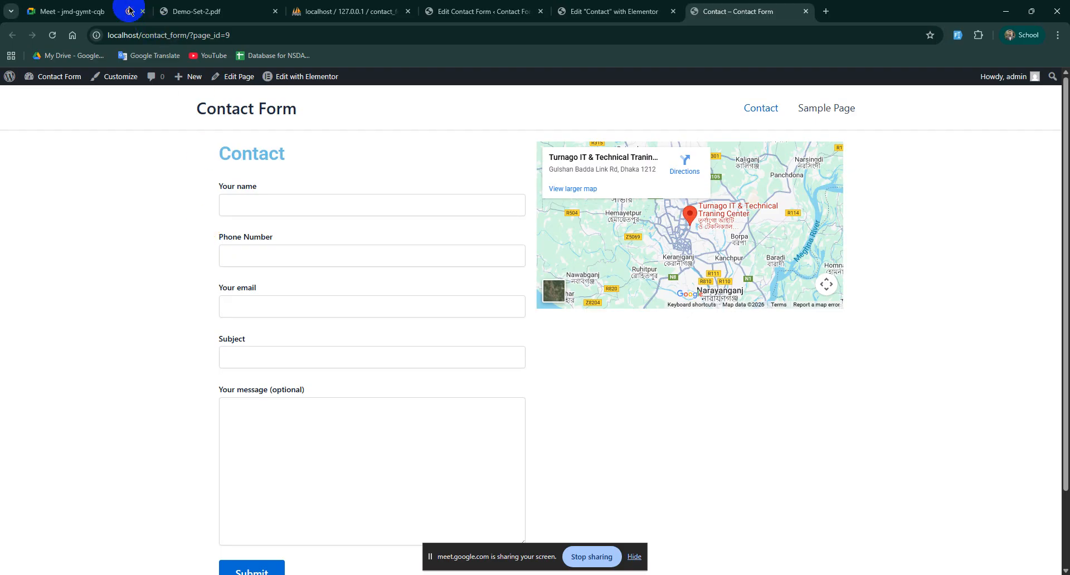
Step: Highlight the Phone Number and email fields on the live form
mouse_move(68, 17)
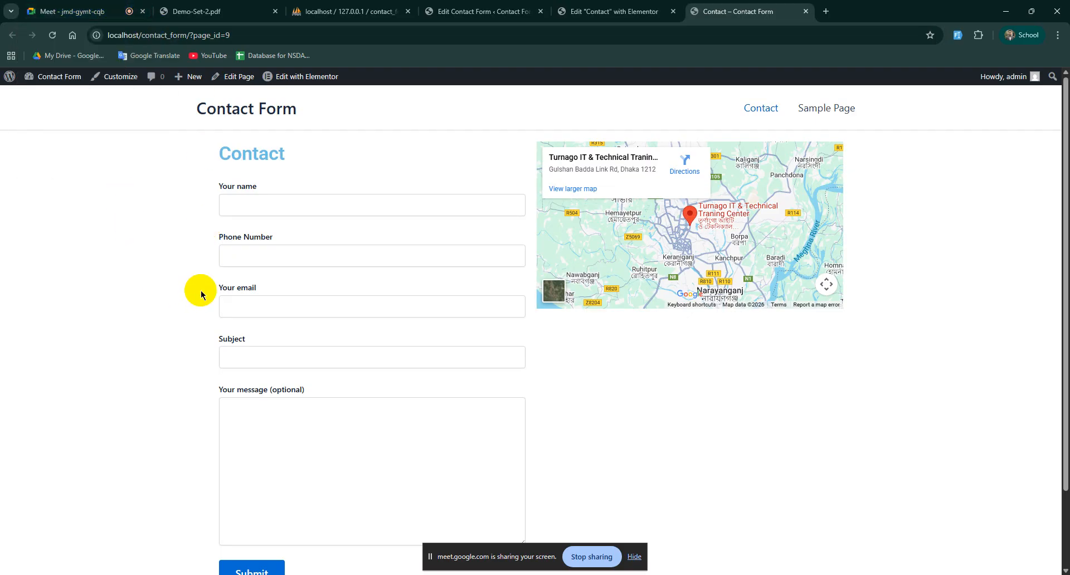
drag(216, 237, 308, 271)
click(306, 230)
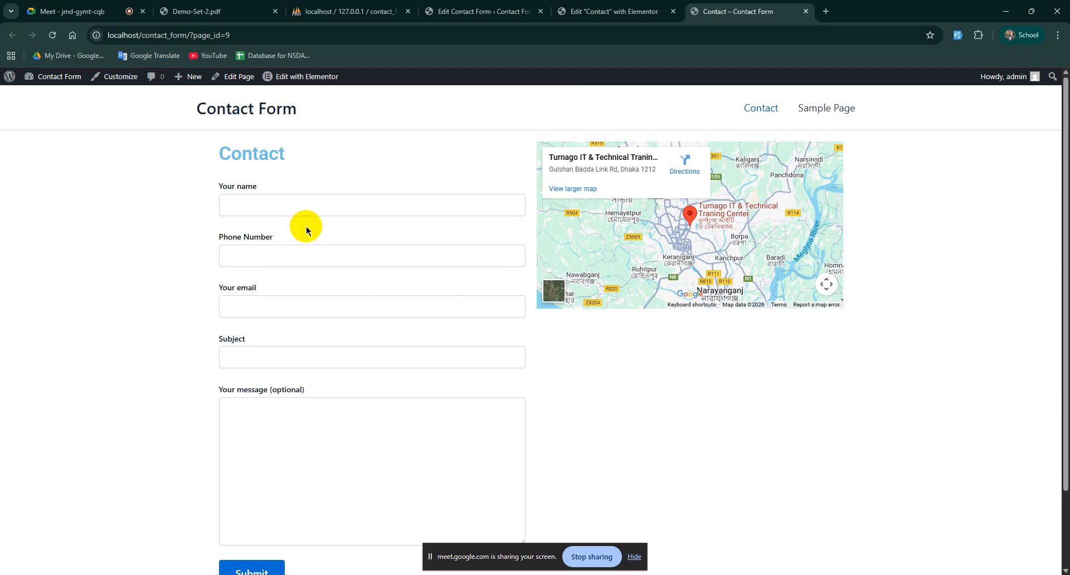
click(446, 11)
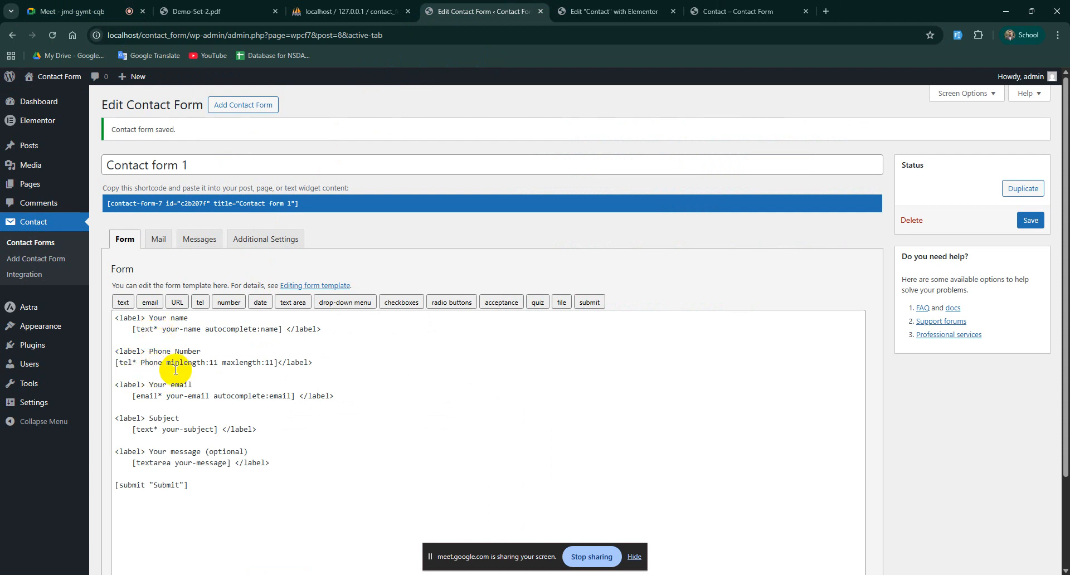
Step: Delete the old Phone Number label and tag lines, leaving a line after the email block
drag(315, 365, 114, 352)
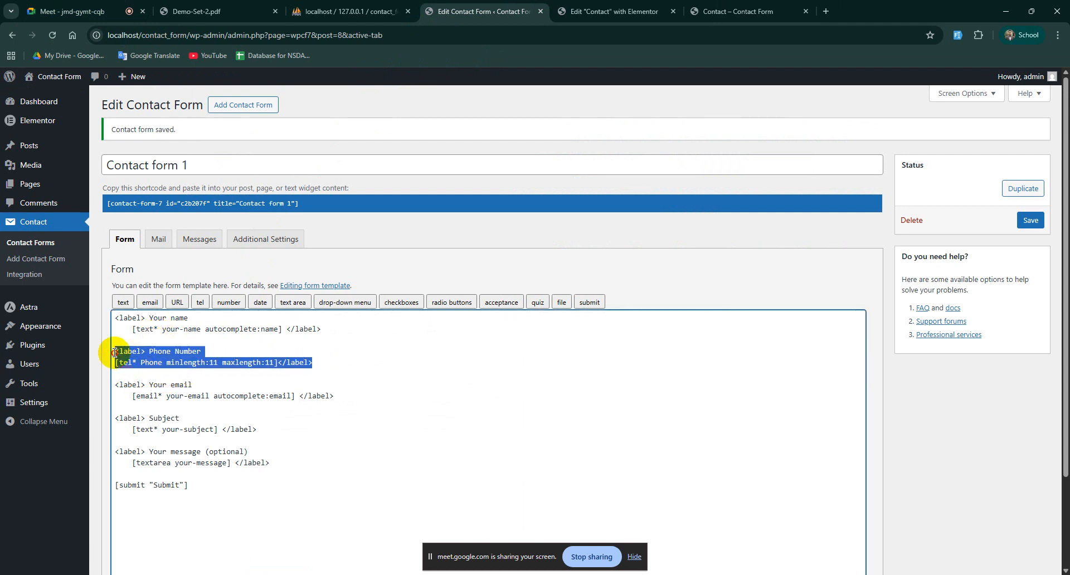
key(BackSpace)
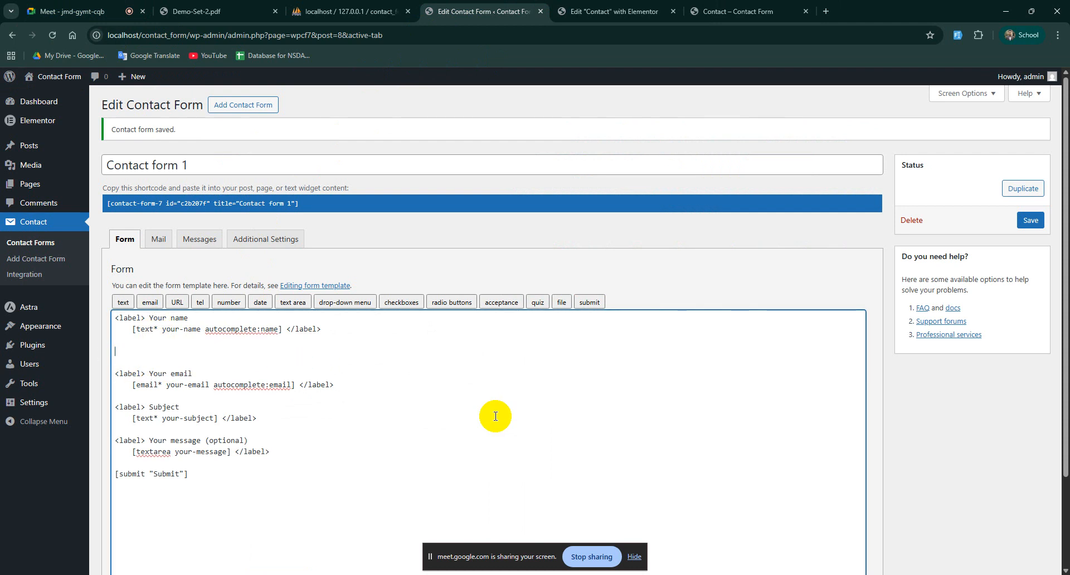
key(BackSpace)
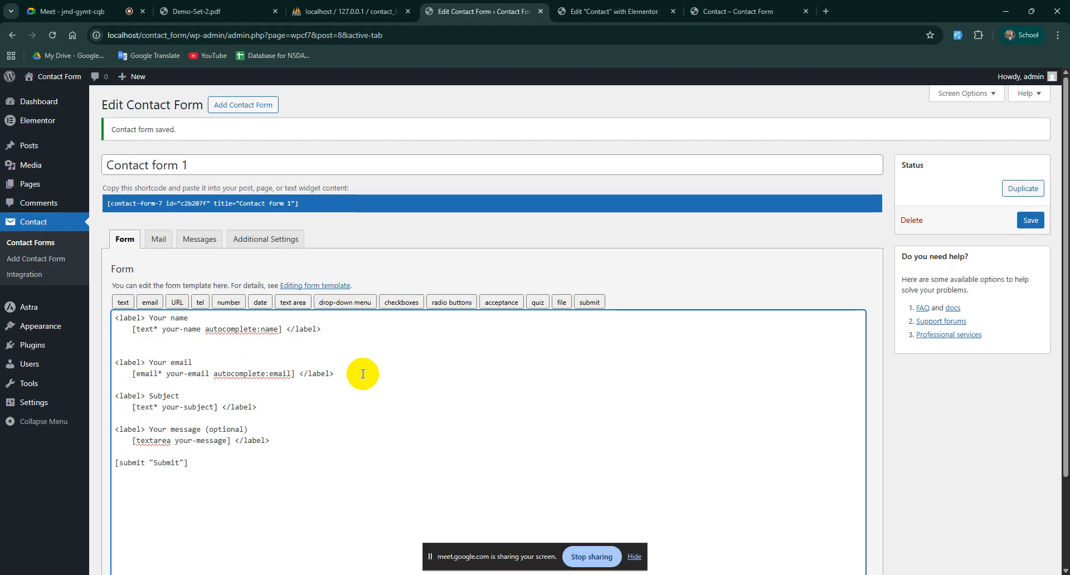
key(Return)
key(Return)
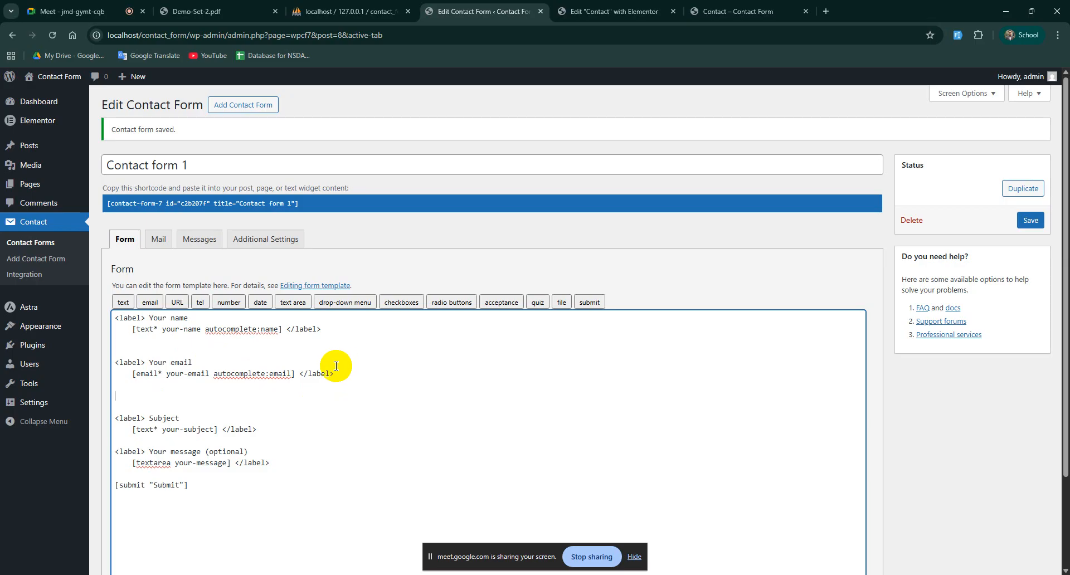
Step: Insert a required tel tag named phone with minimum and maximum length 11
click(199, 305)
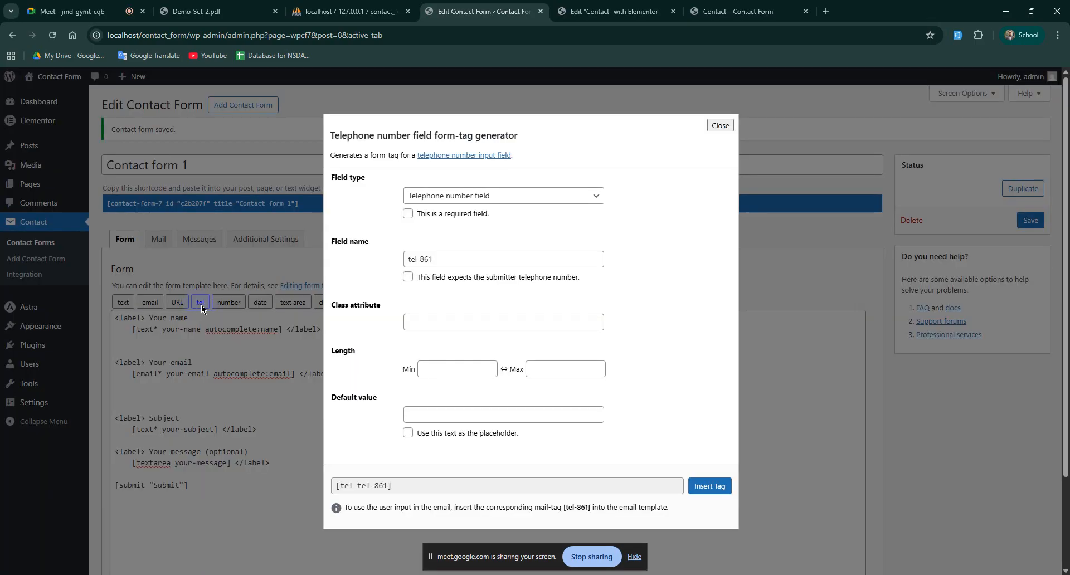
drag(443, 259, 373, 264)
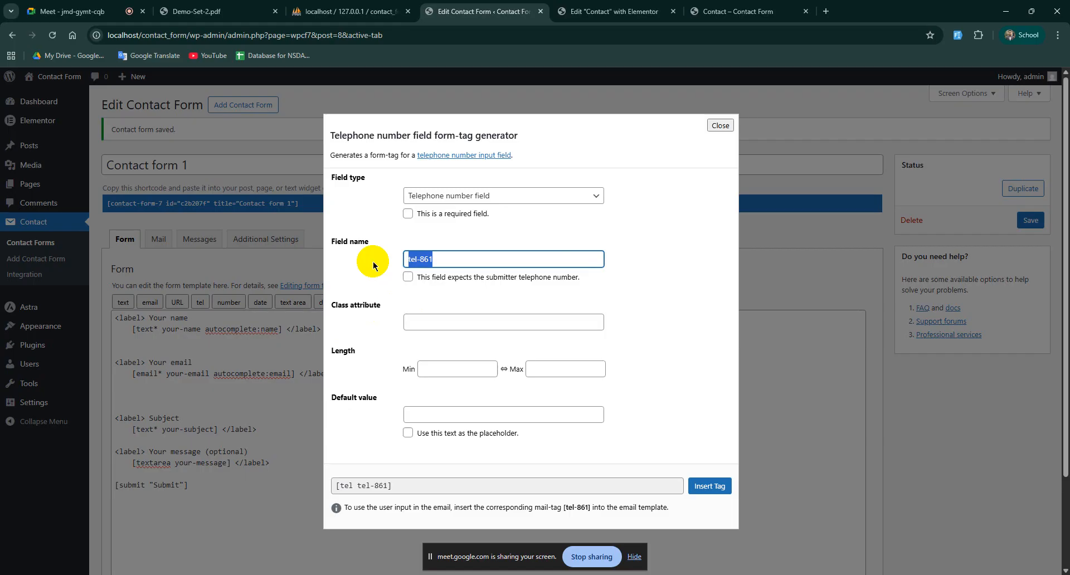
text(phone)
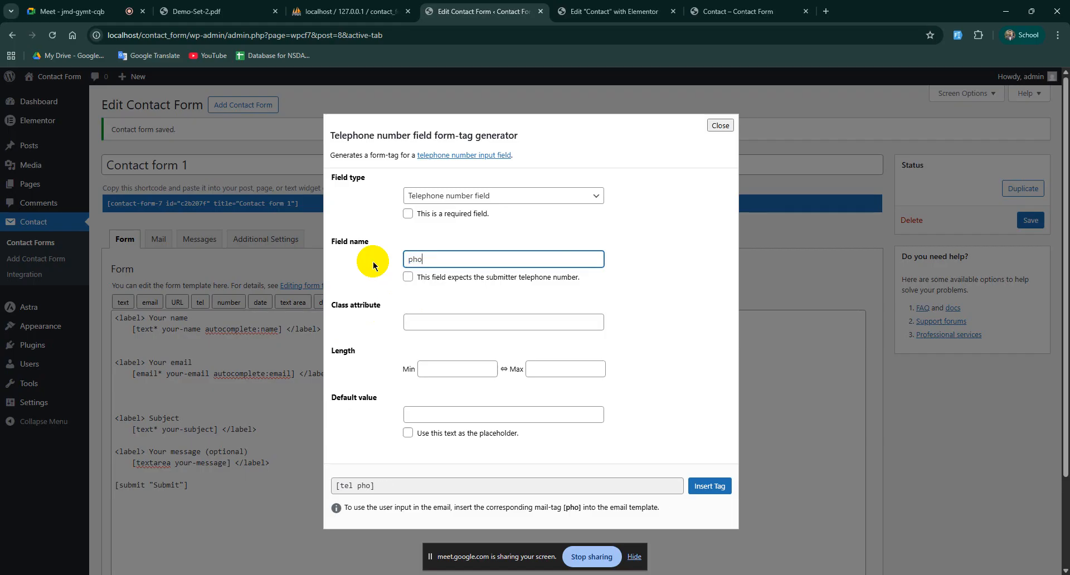
click(408, 214)
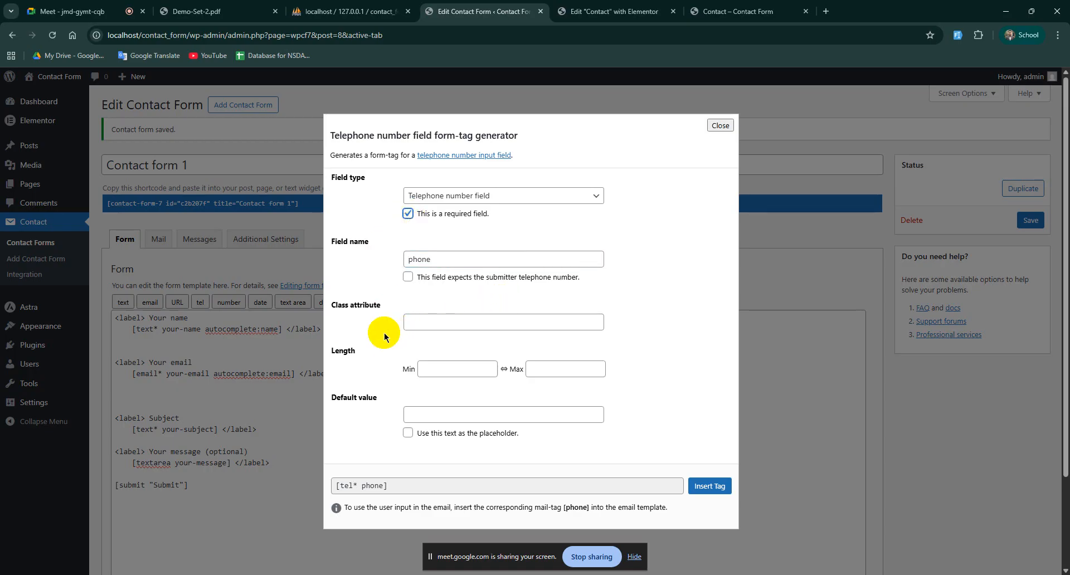
click(462, 369)
text(1)
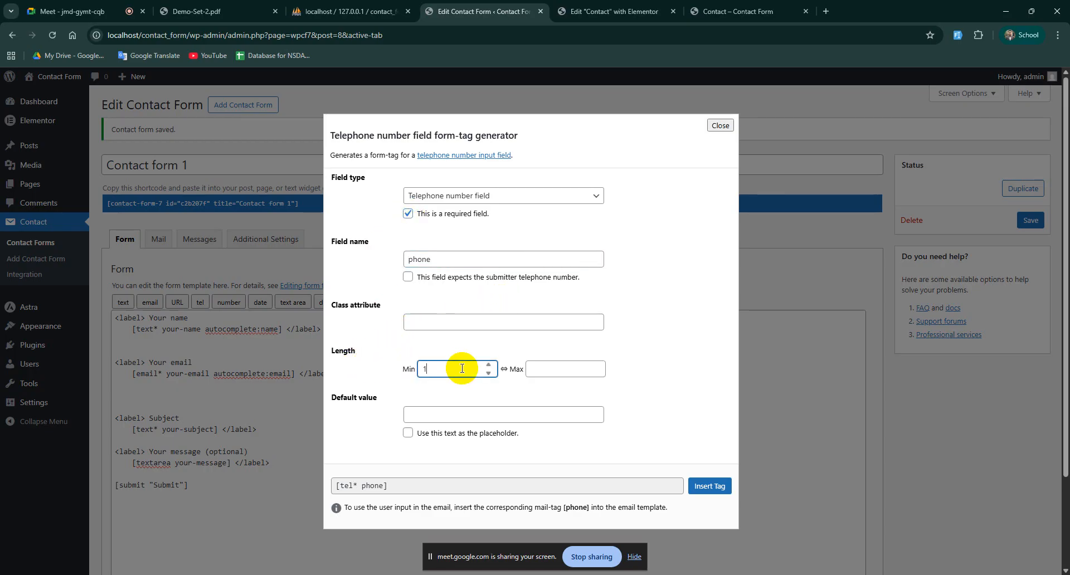
text(1)
click(550, 370)
text(11)
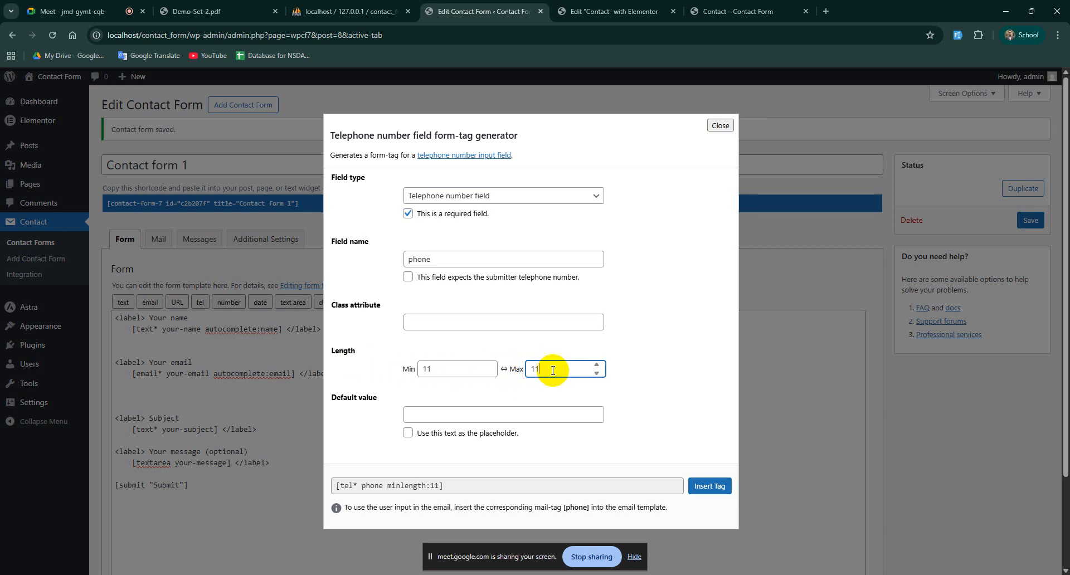
click(708, 487)
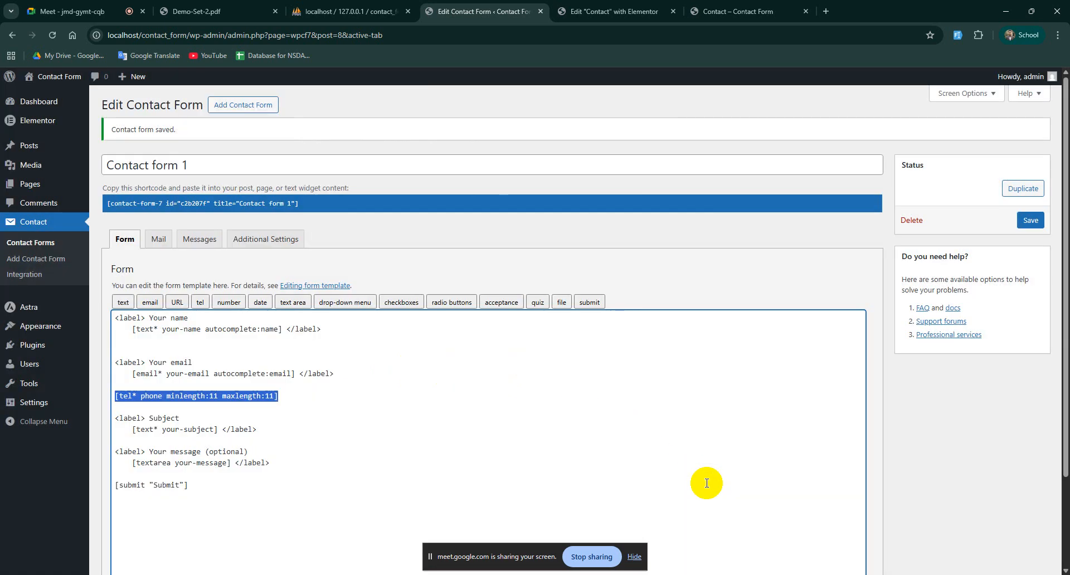
click(139, 398)
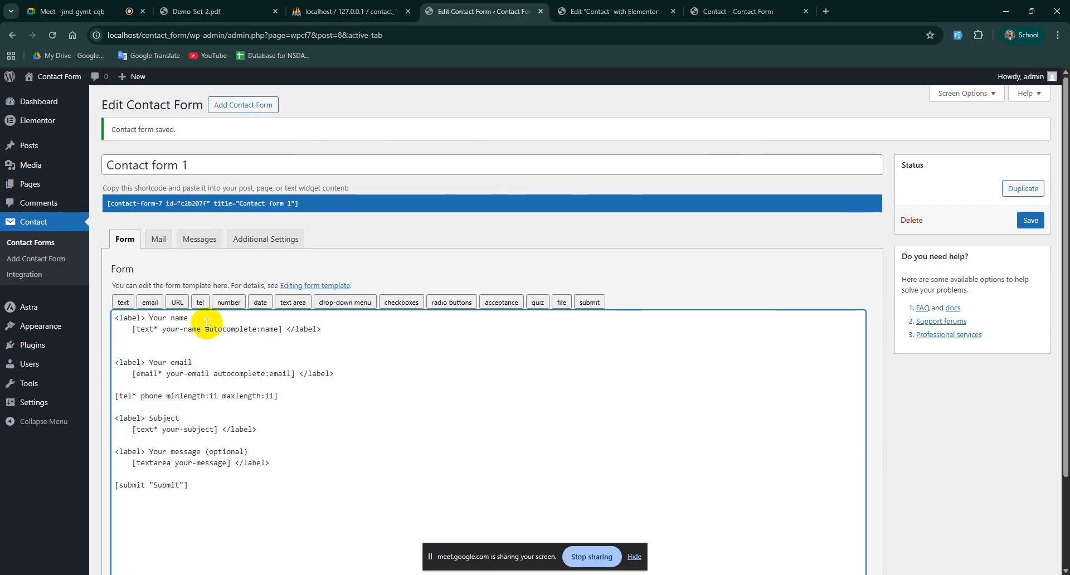
drag(192, 362, 109, 363)
key(ctrl+c)
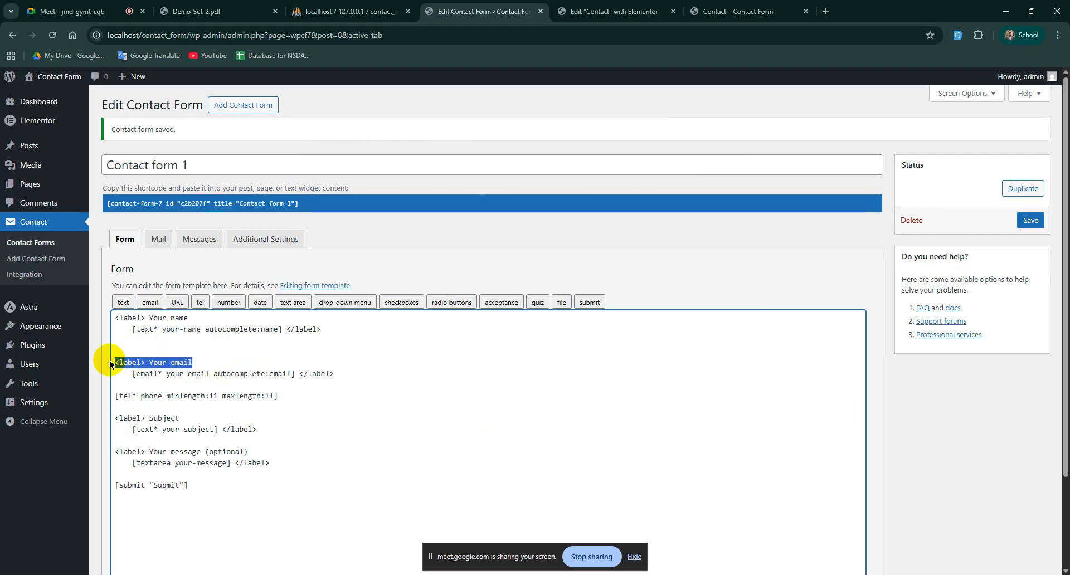
Step: Wrap the phone tag in a copied '<label> Your email' line and a closing </label> tag
click(152, 380)
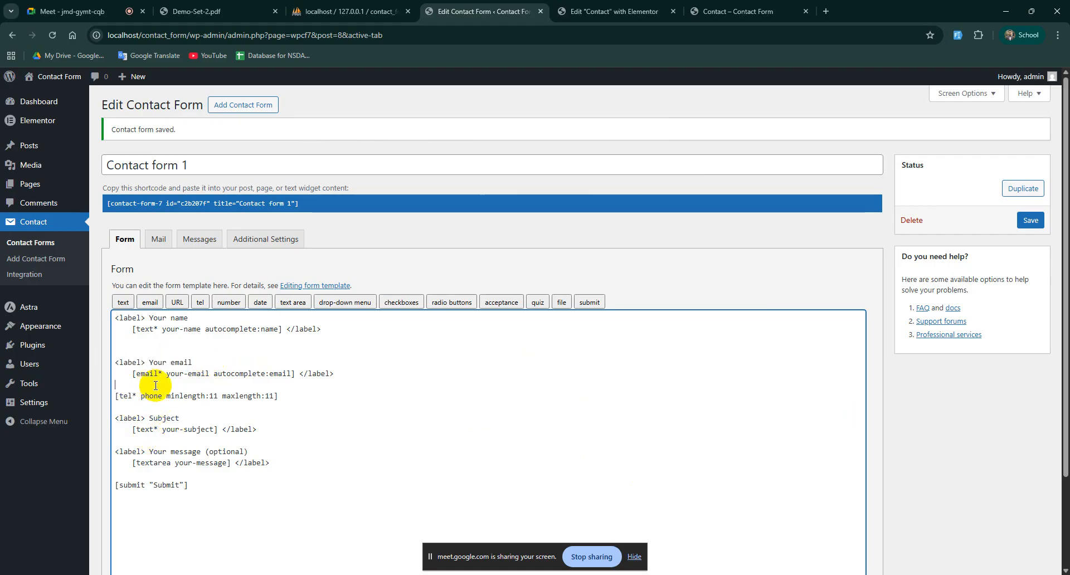
key(Return)
key(ctrl+v)
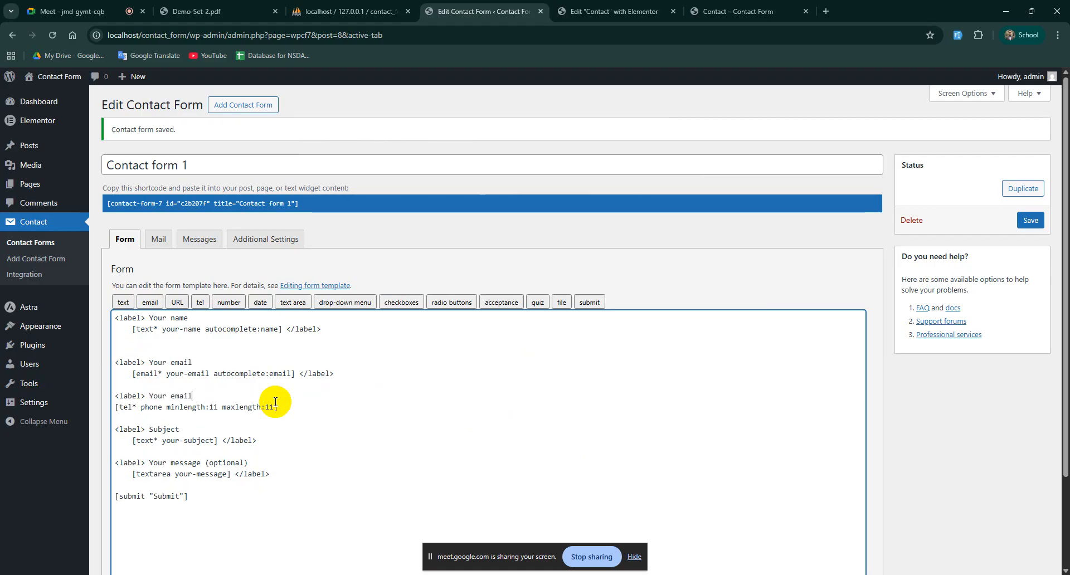
drag(353, 371, 299, 374)
key(ctrl+c)
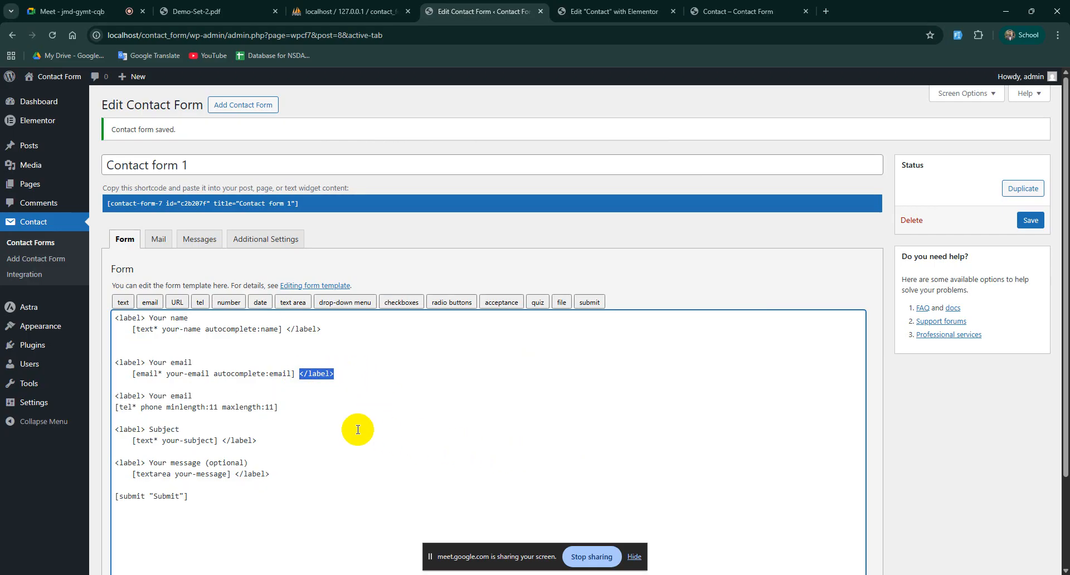
click(299, 405)
key(ctrl+v)
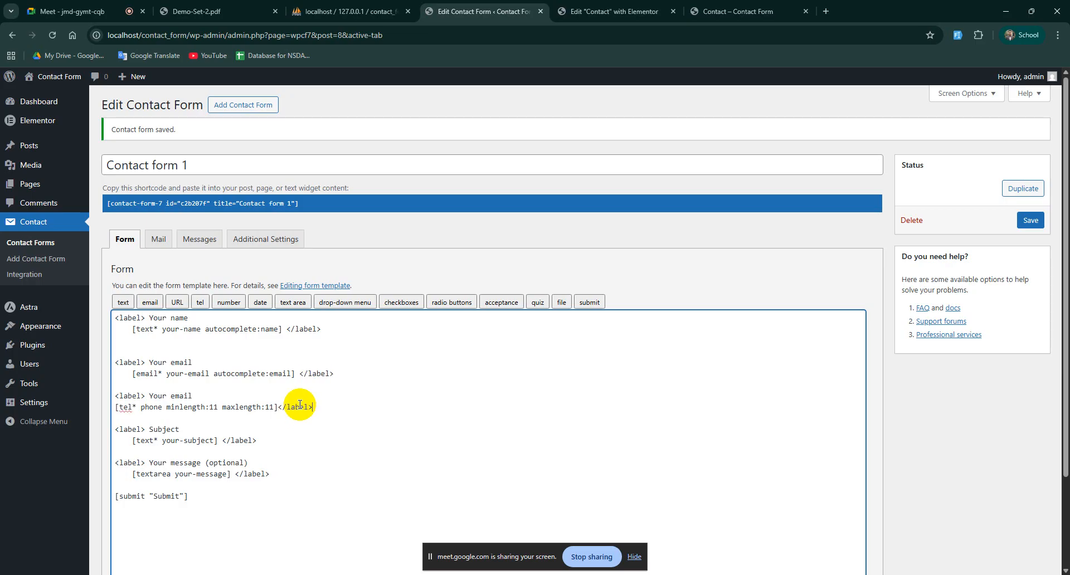
Step: Rename the new label to Phone and save the contact form
click(195, 394)
drag(198, 392, 153, 391)
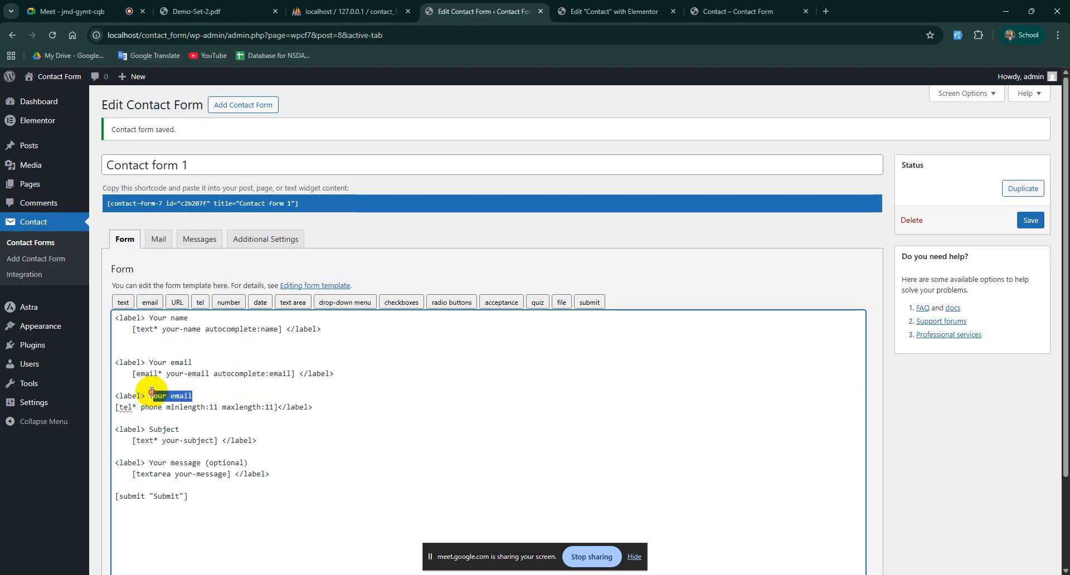
click(210, 393)
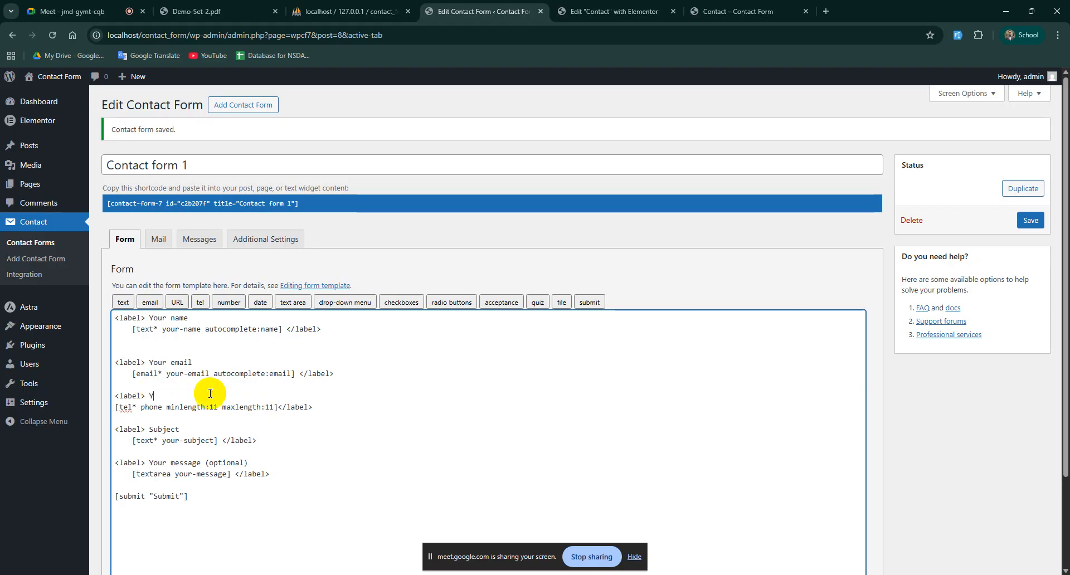
text(Phobne)
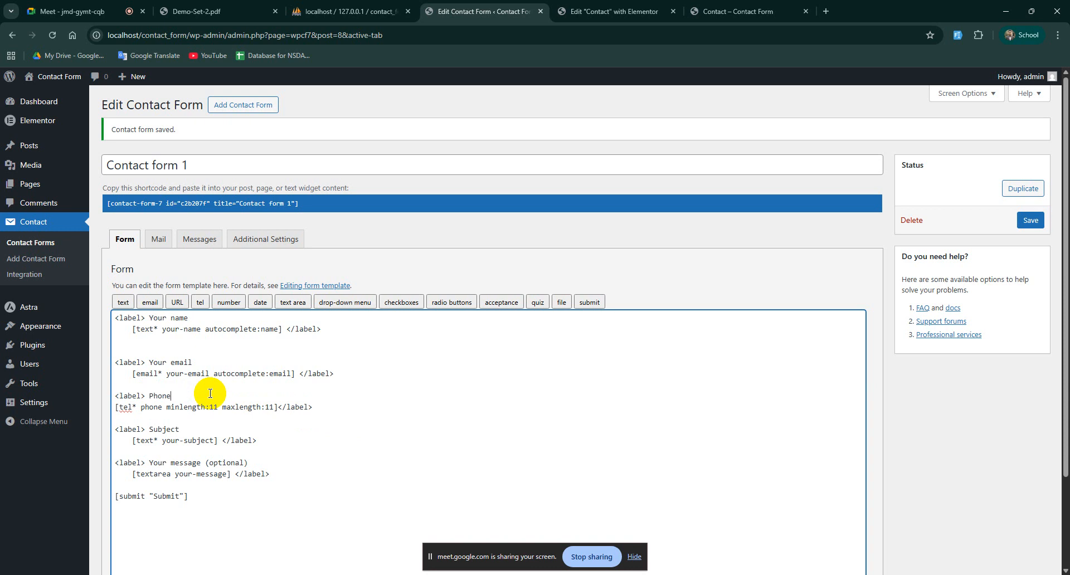
scroll(220, 396, down, 2)
click(116, 507)
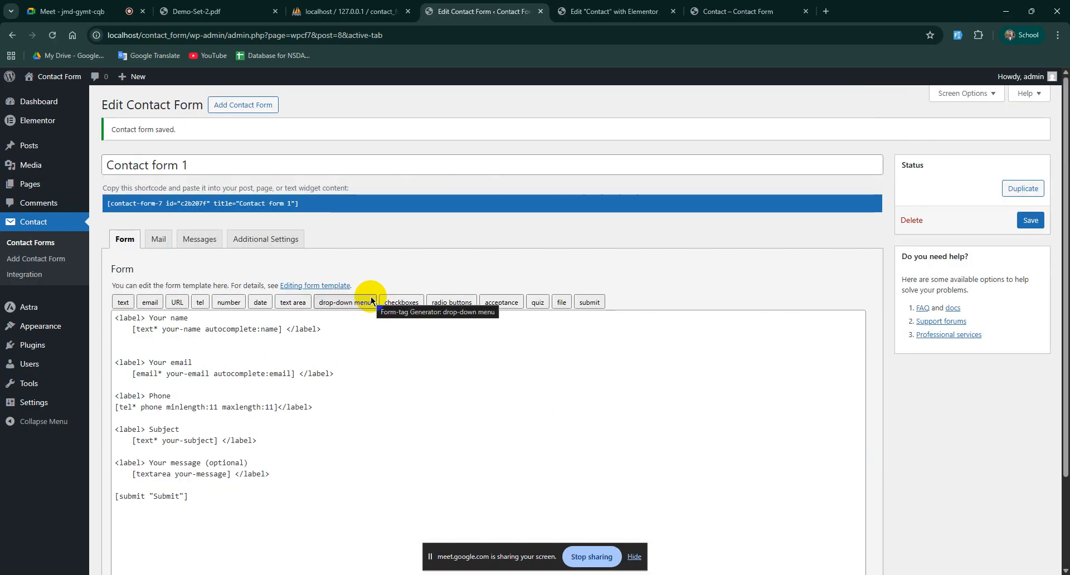
click(739, 12)
Step: Reload the live Contact page and confirm Phone appears below Your email
click(52, 35)
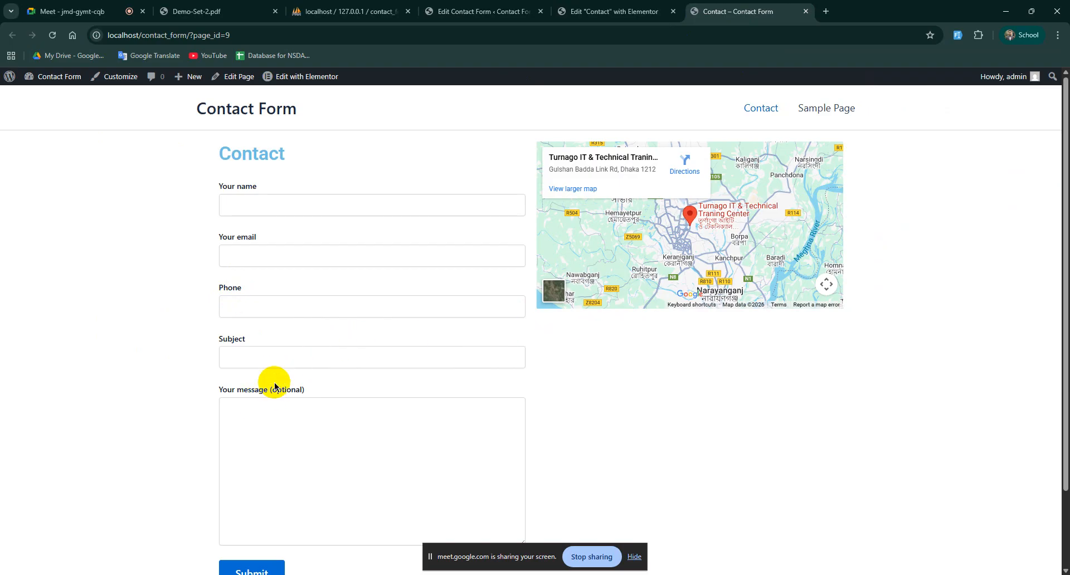
drag(243, 389, 334, 389)
click(343, 391)
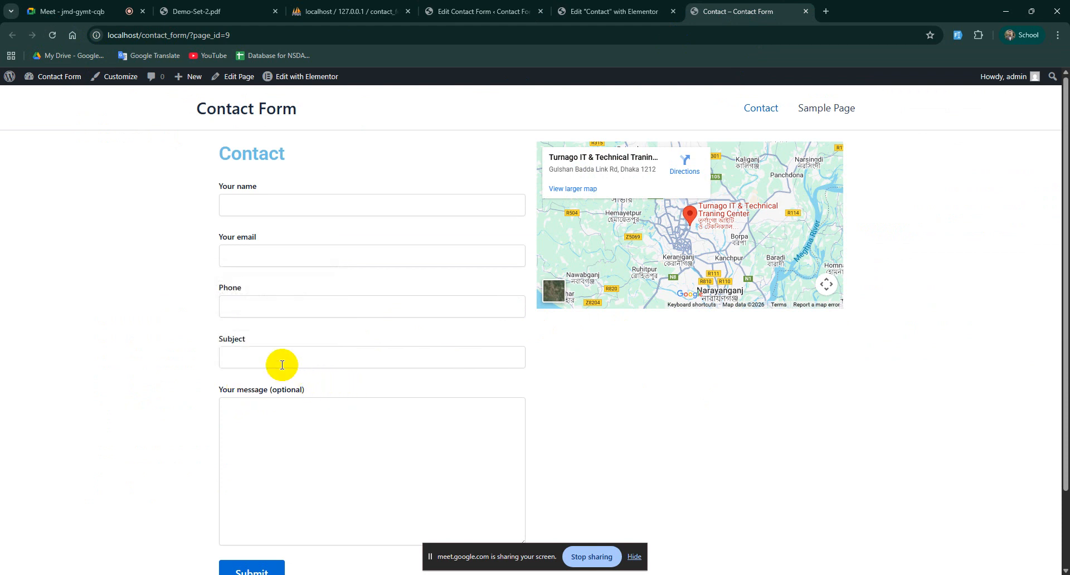
click(233, 340)
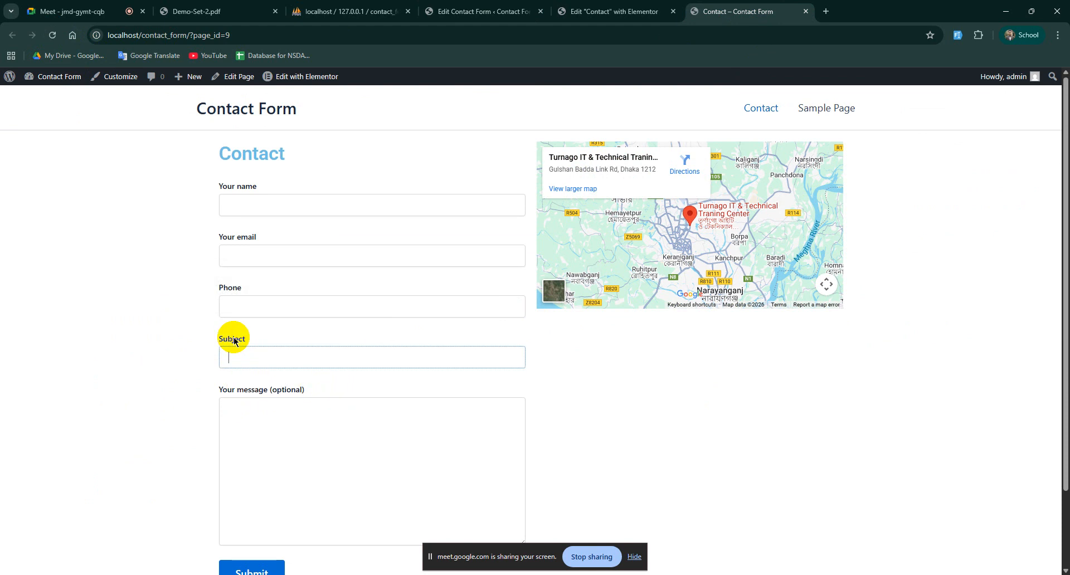
click(480, 11)
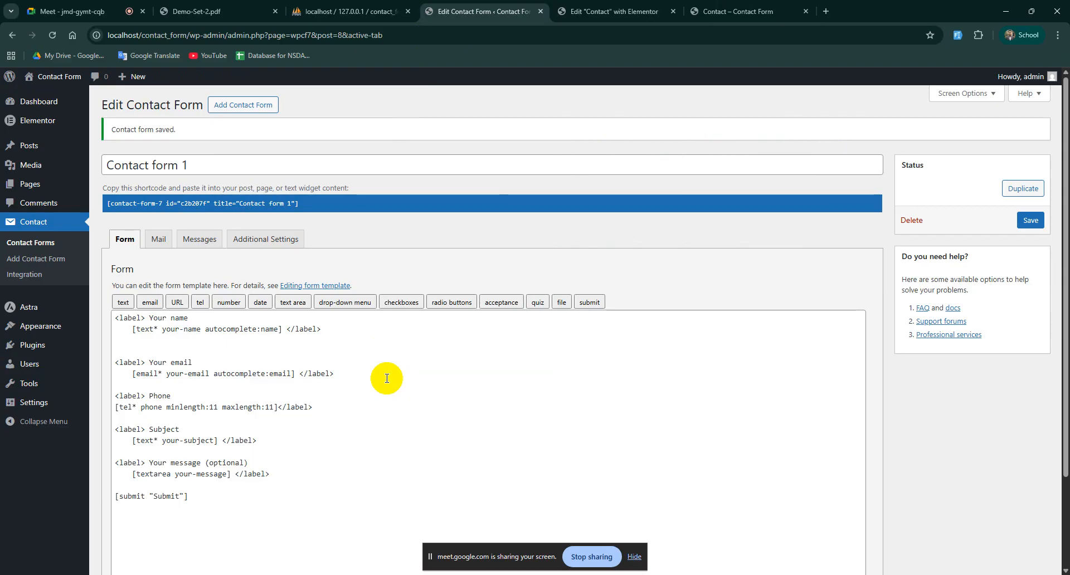
Step: Delete the [text* your-subject] field tag and erase the word Subject from its label
double_click(145, 440)
click(165, 430)
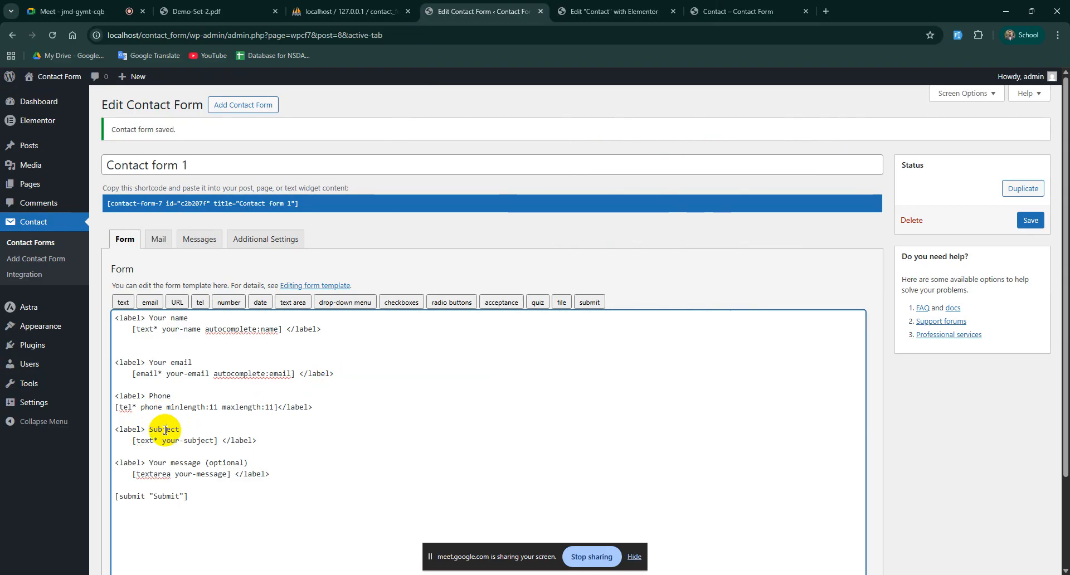
click(184, 440)
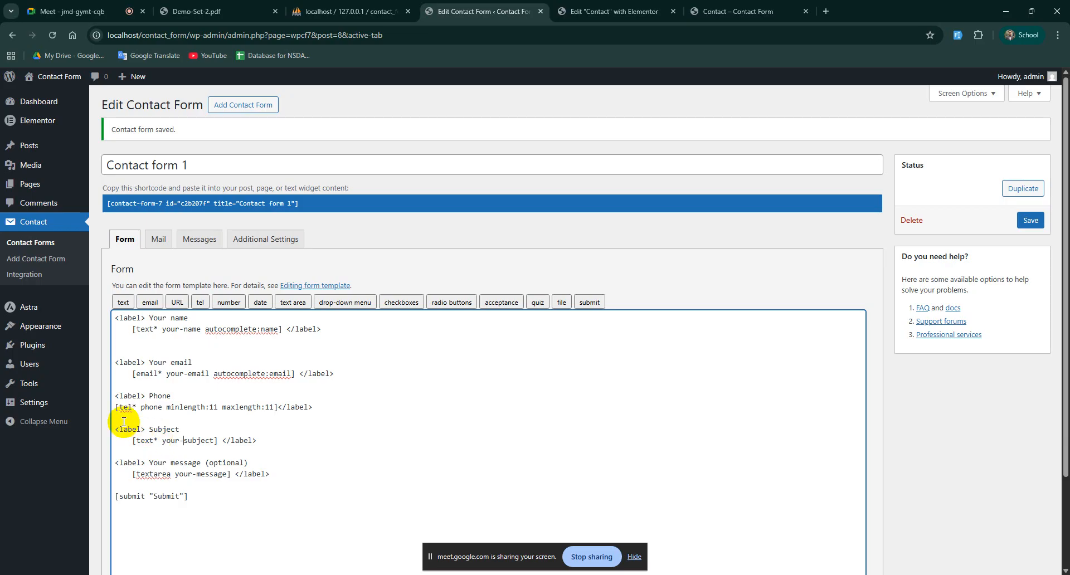
double_click(165, 426)
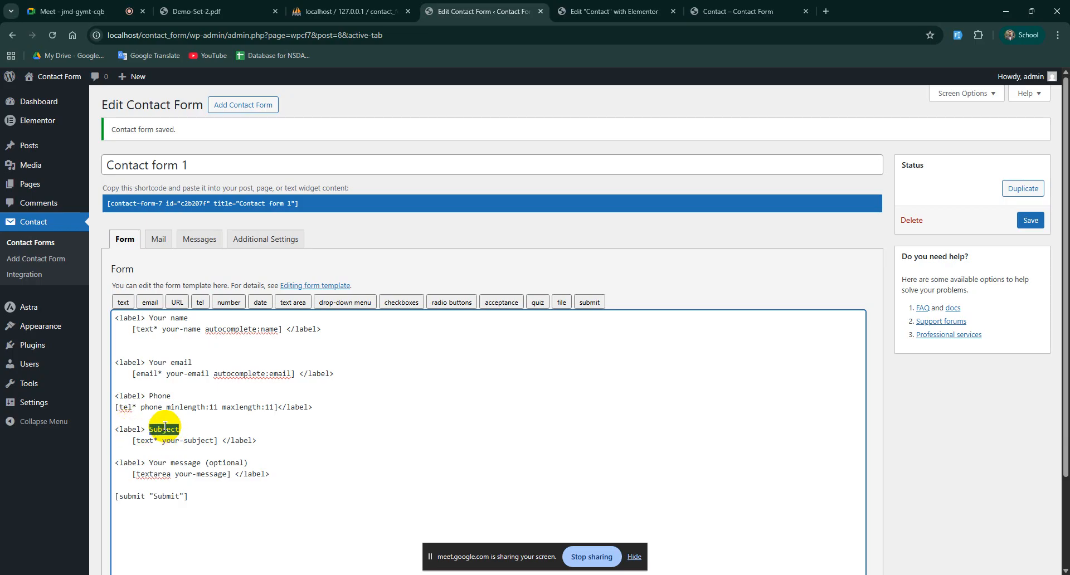
drag(179, 440, 183, 440)
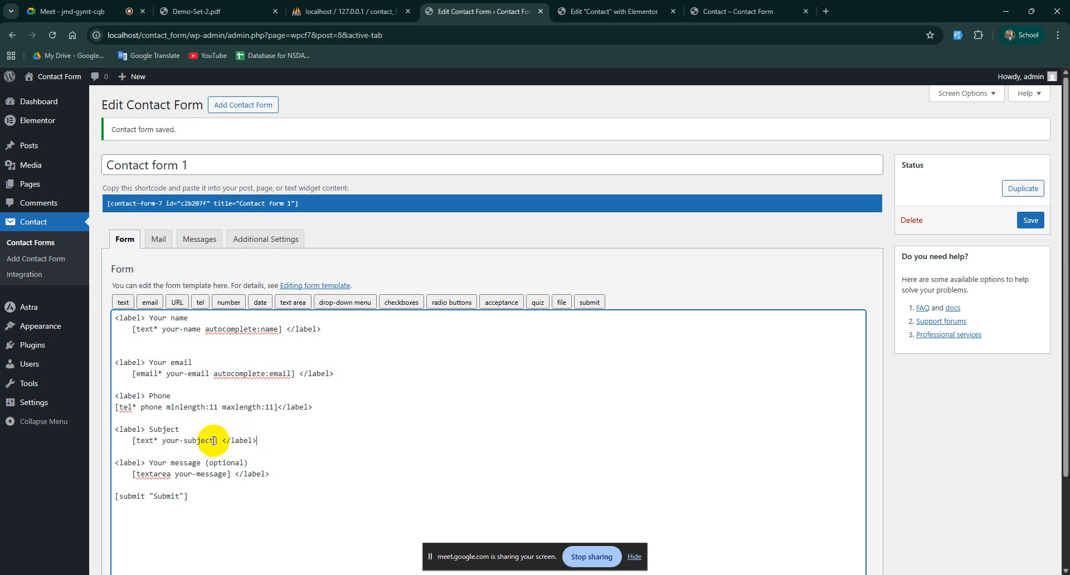
drag(217, 441, 133, 444)
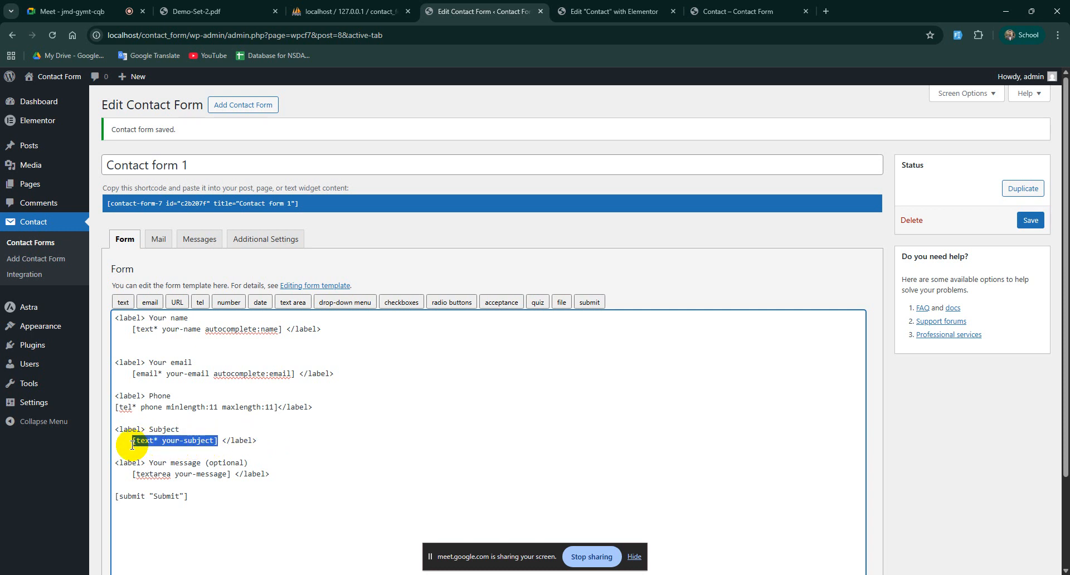
key(BackSpace)
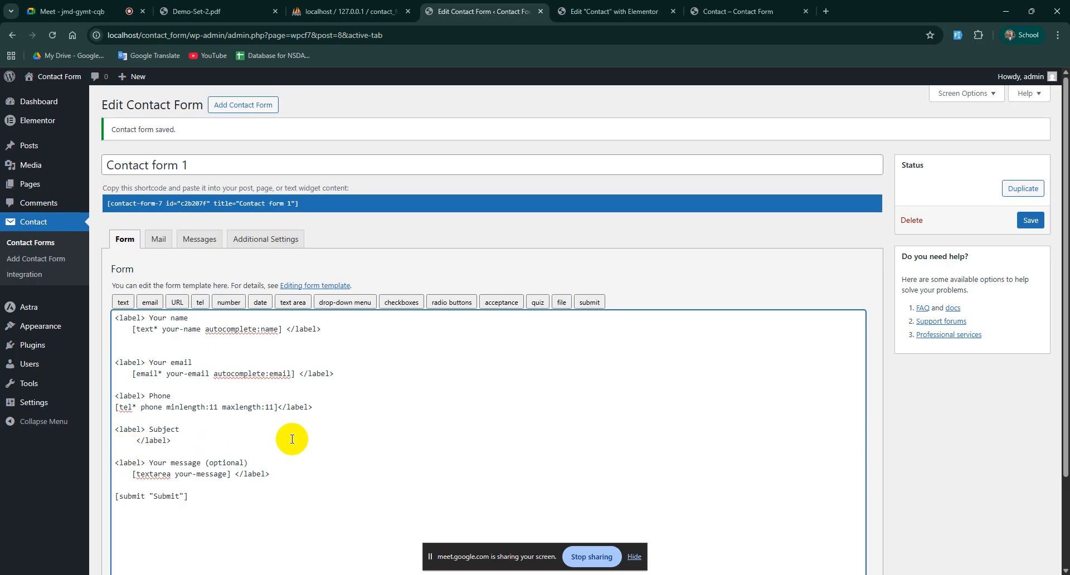
double_click(156, 430)
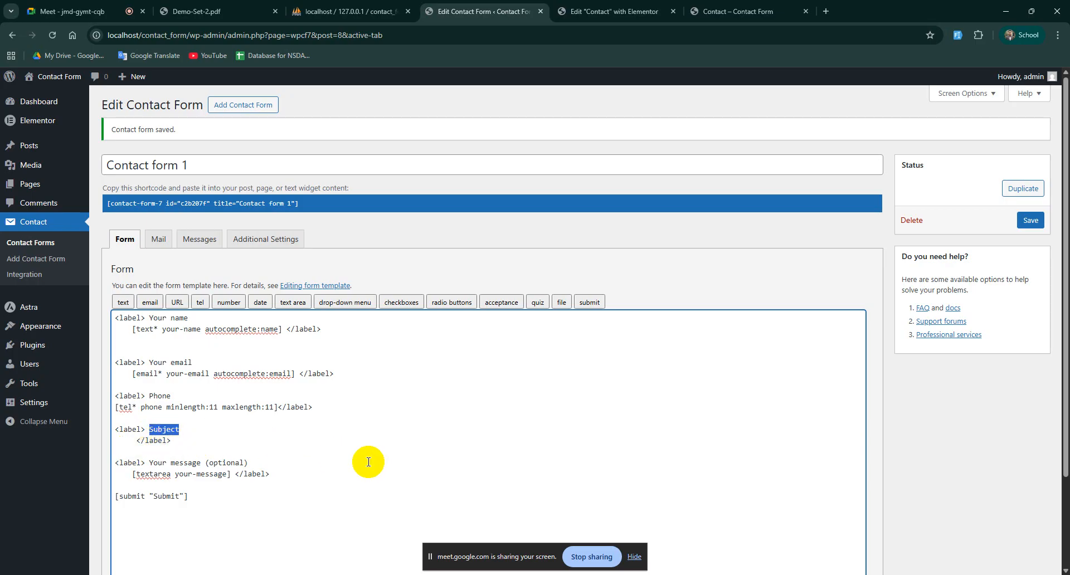
key(BackSpace)
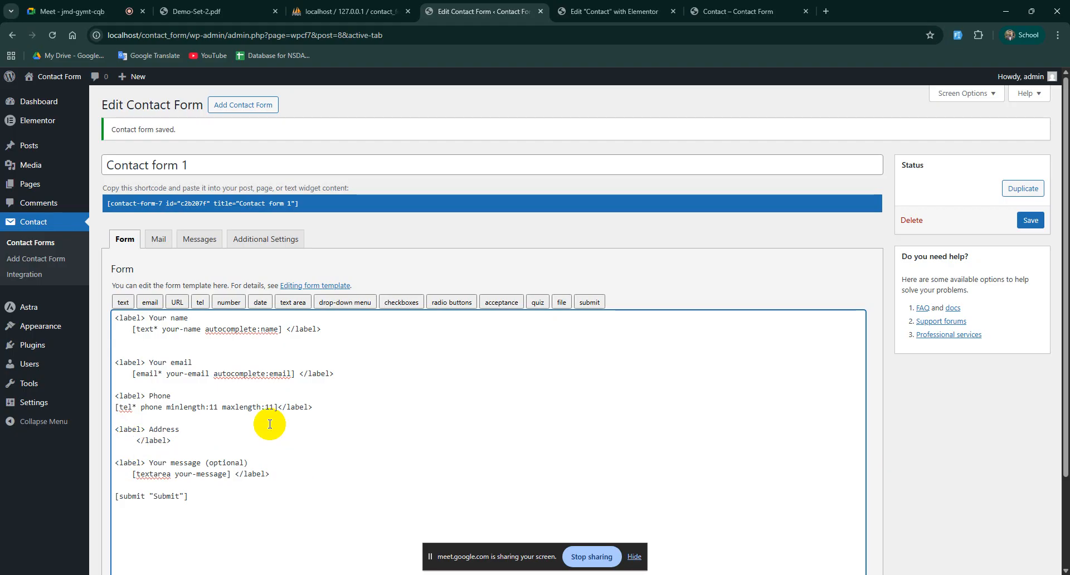
Step: Insert a text field tag named address beneath the Address label
click(124, 303)
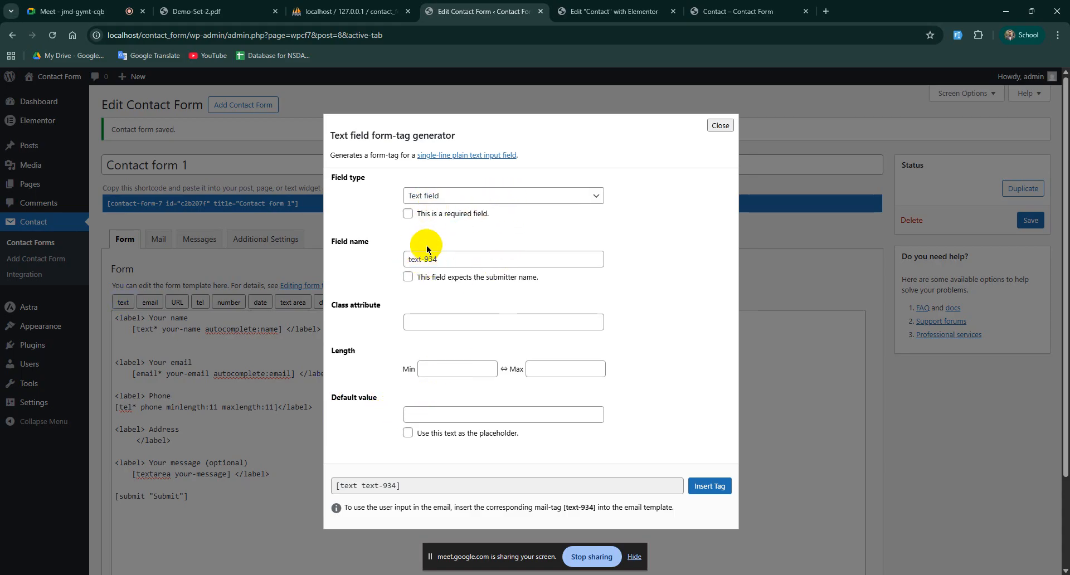
drag(453, 259, 392, 259)
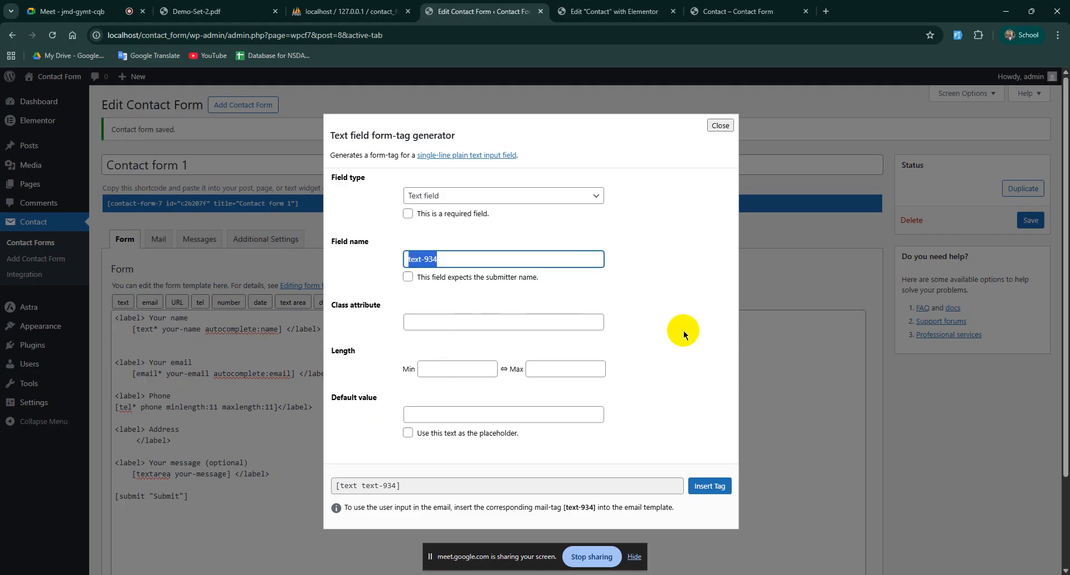
text(address)
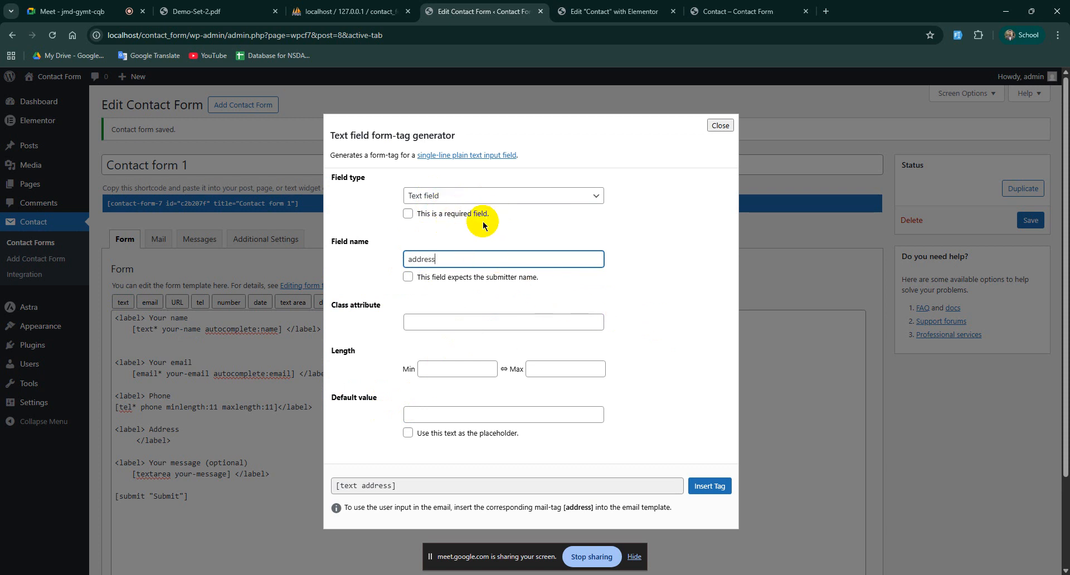
click(719, 486)
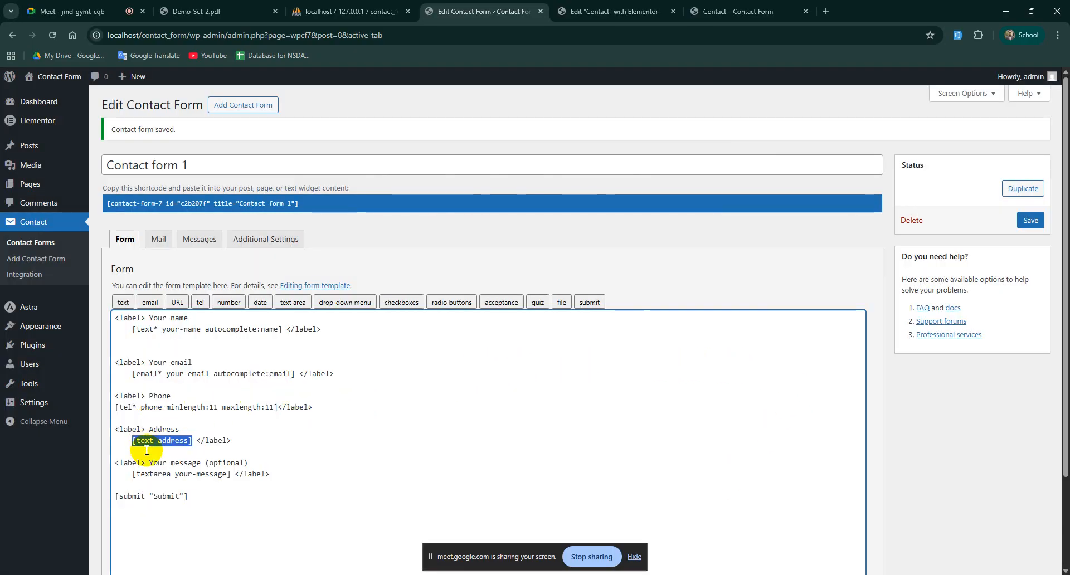
scroll(351, 368, down, 2)
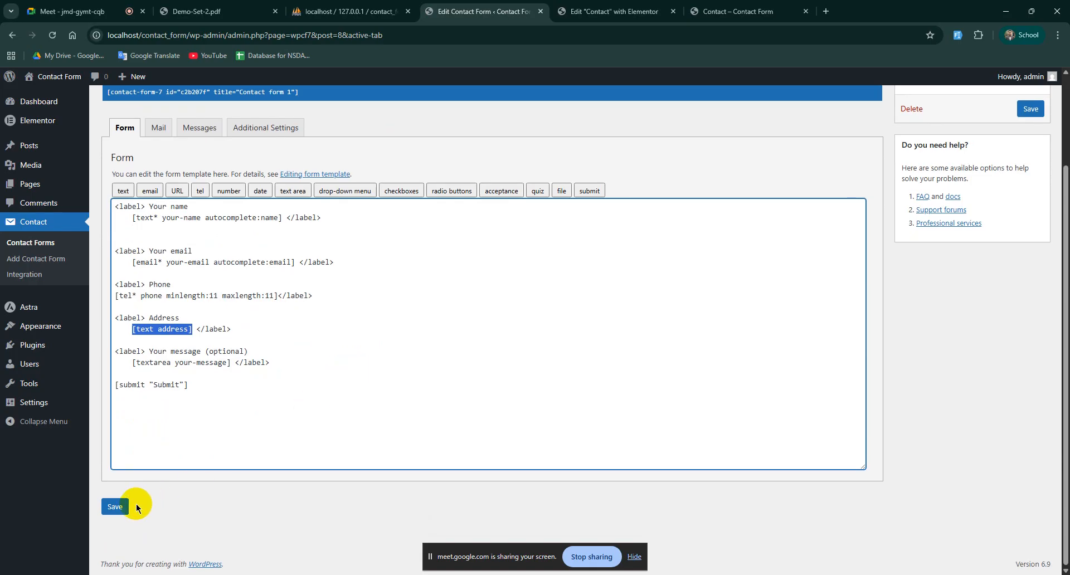
Step: Save the form, reload the live Contact page and check the new Address input
click(119, 509)
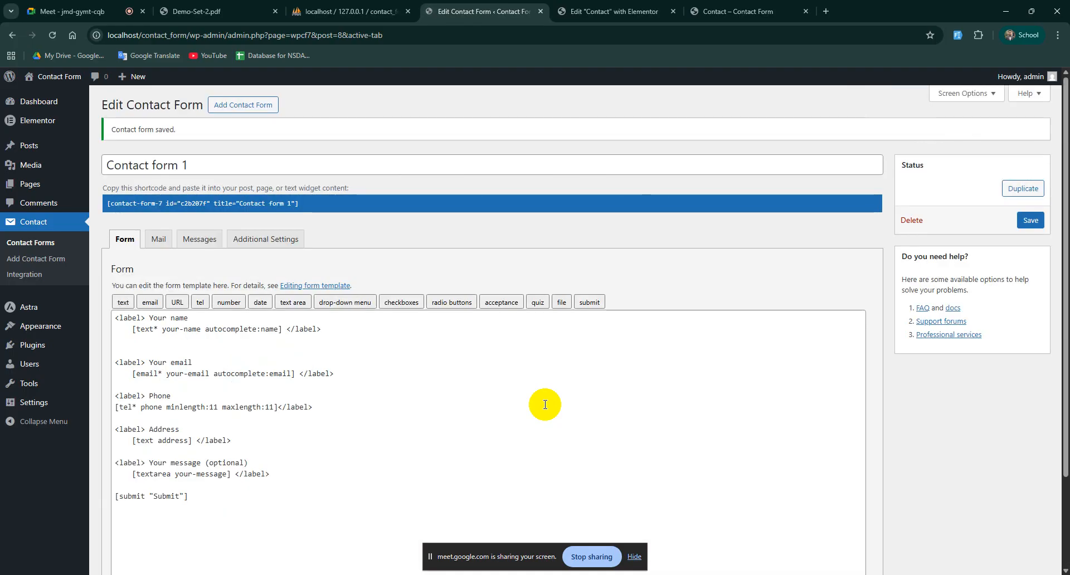
click(751, 6)
click(51, 35)
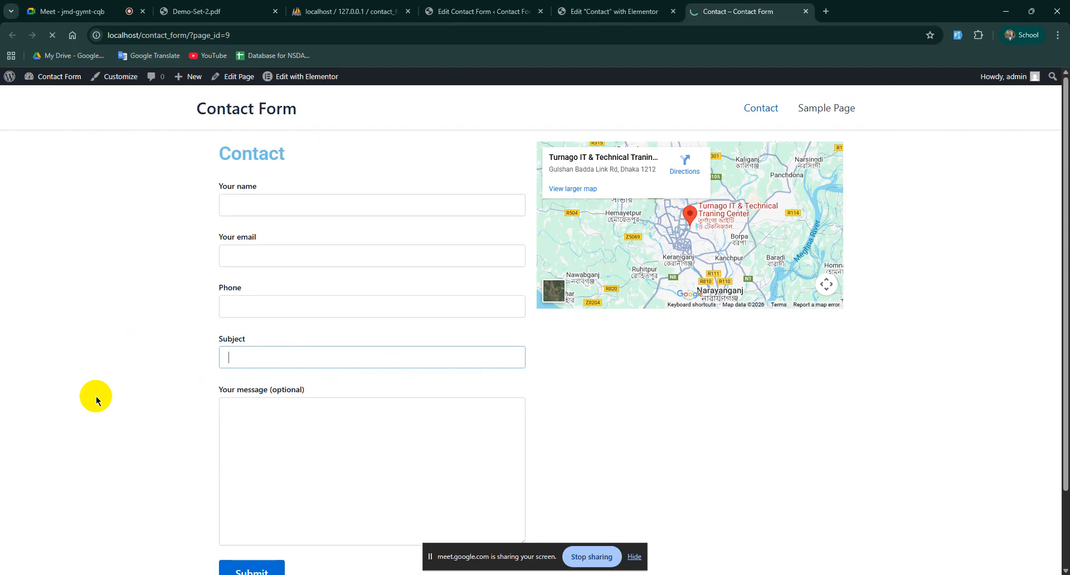
click(274, 358)
scroll(279, 412, down, 2)
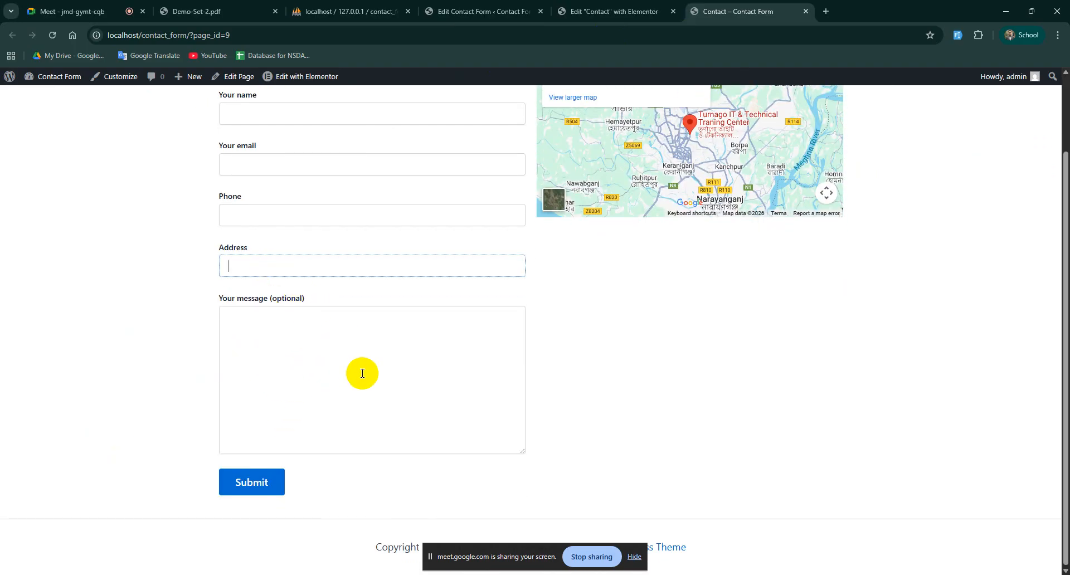
scroll(362, 373, up, 2)
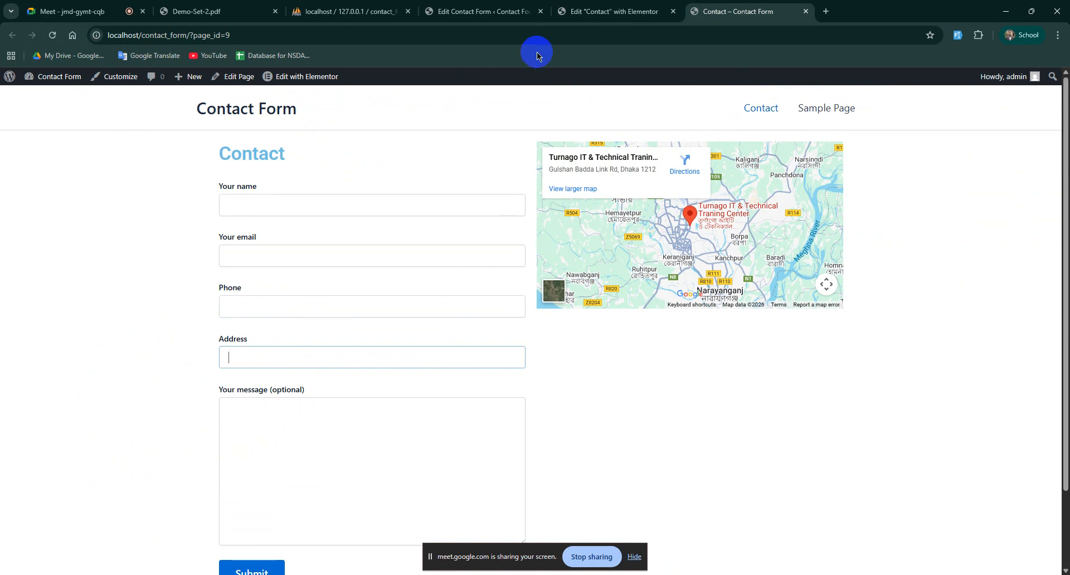
Step: Duplicate the Address label block just below the original
click(452, 8)
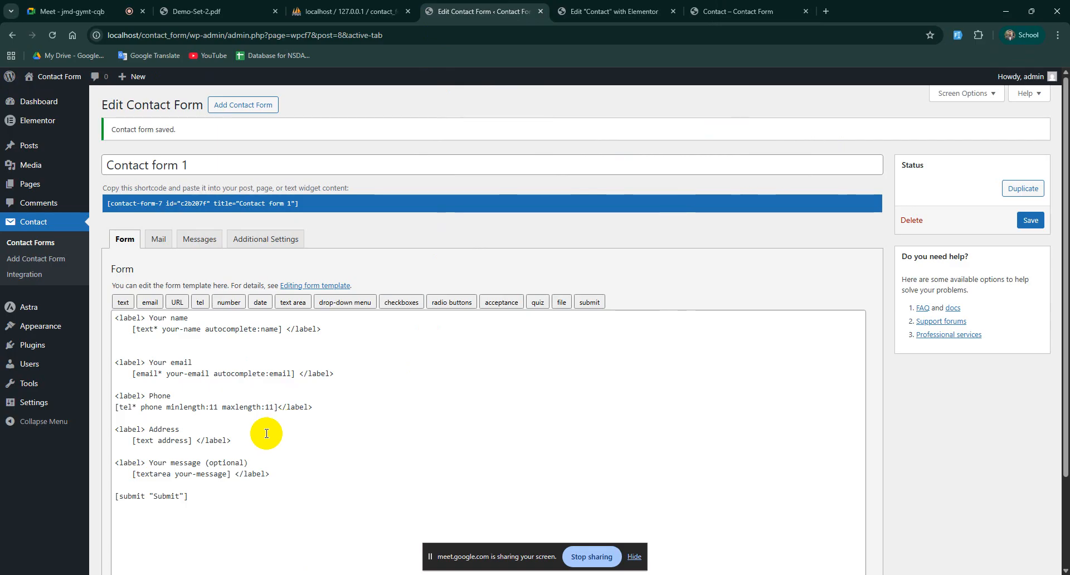
drag(262, 436, 134, 419)
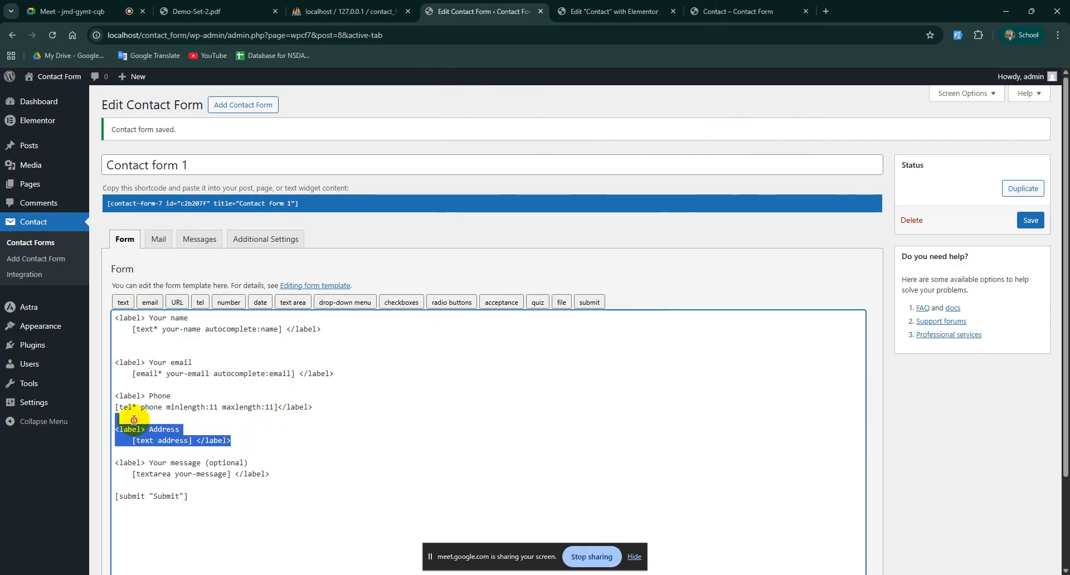
click(281, 437)
drag(231, 441, 111, 426)
key(ctrl+c)
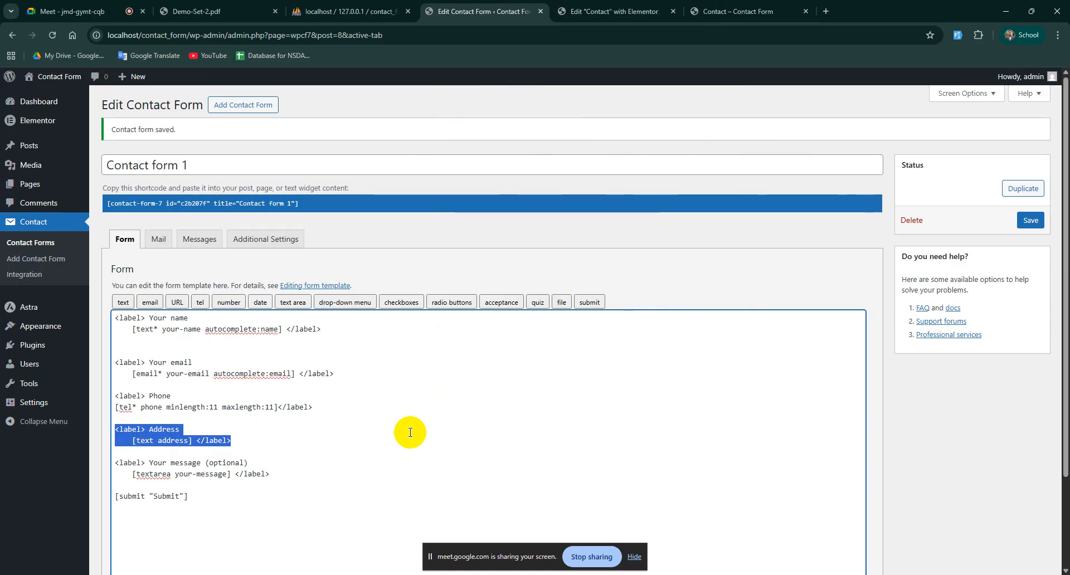
click(257, 441)
key(Return)
key(Return)
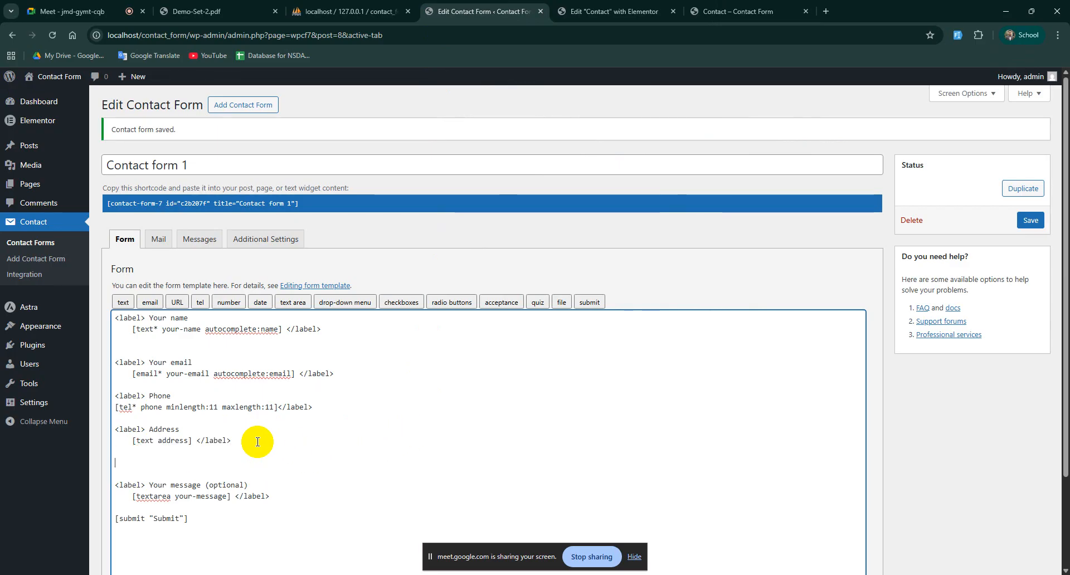
key(ctrl+v)
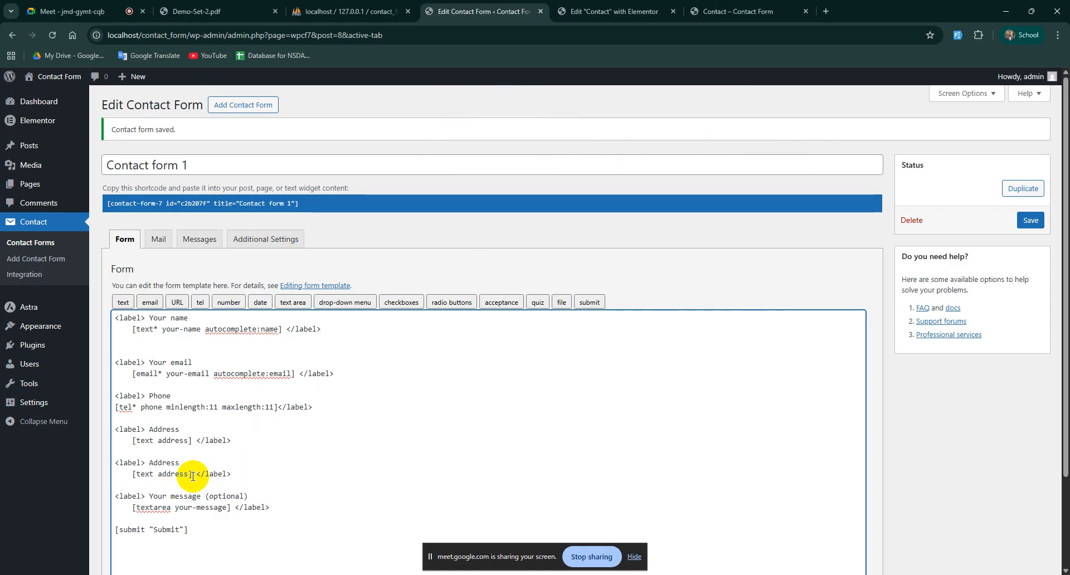
Step: Remove the field tag from the copy and rename its label to Select
drag(192, 474, 132, 474)
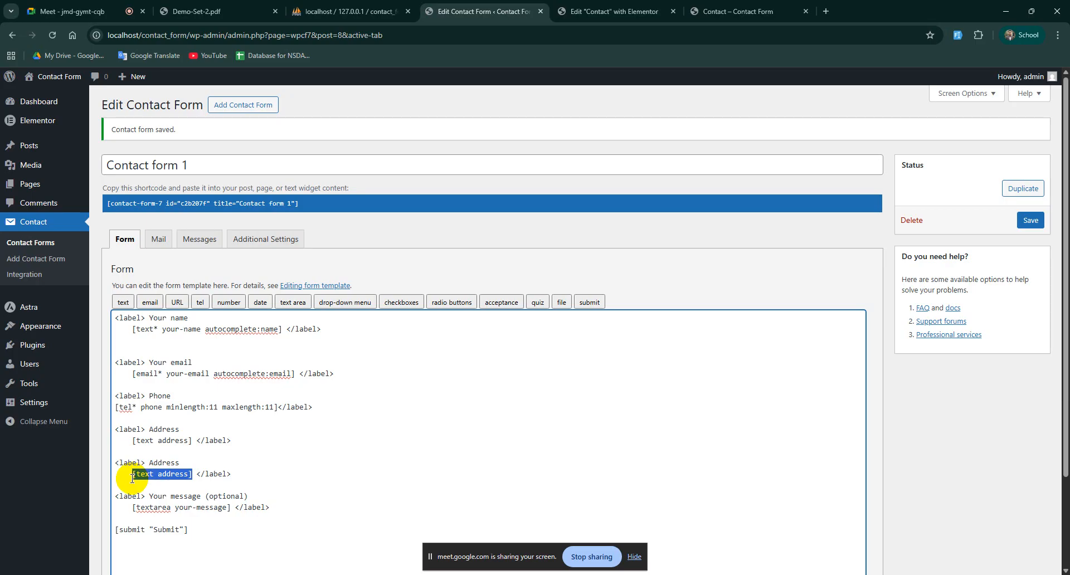
key(BackSpace)
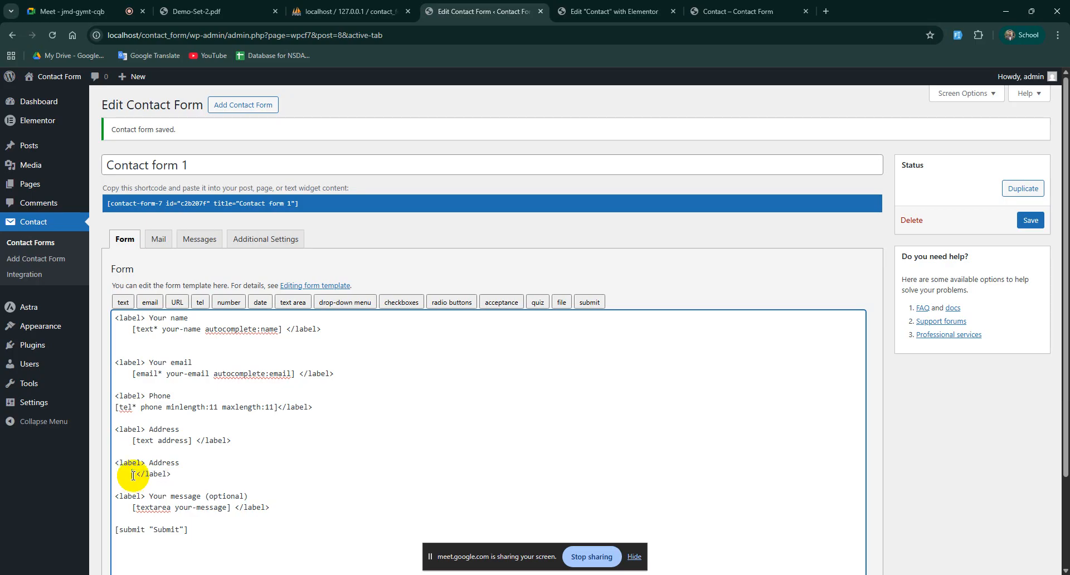
click(179, 462)
key(BackSpace)
key(BackSpace)
key(BackSpace)
text(Sele)
click(139, 474)
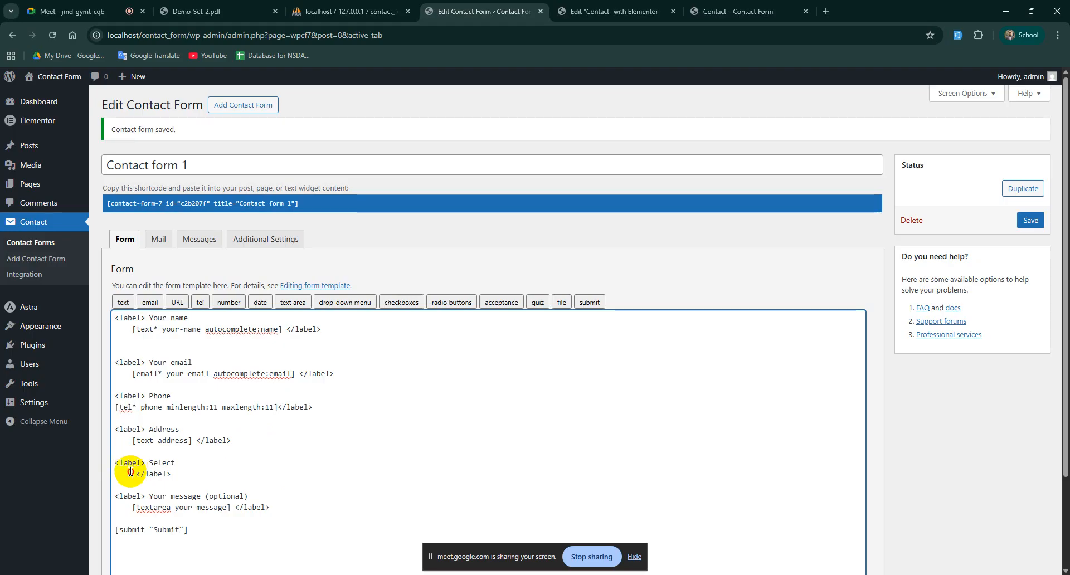
click(260, 303)
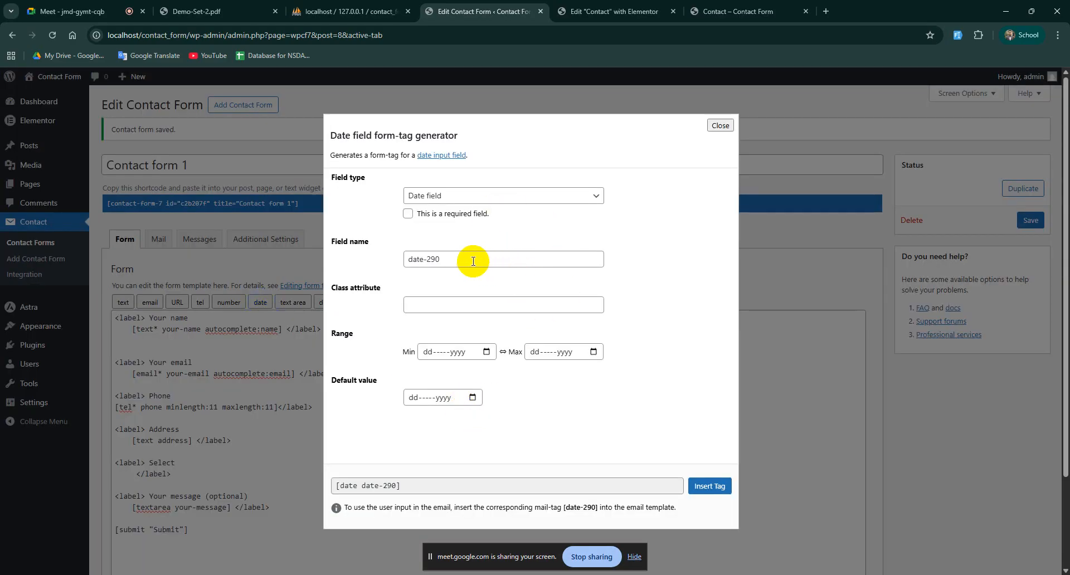
Step: Insert a date field named date under the Select label and save the form
drag(473, 262, 409, 257)
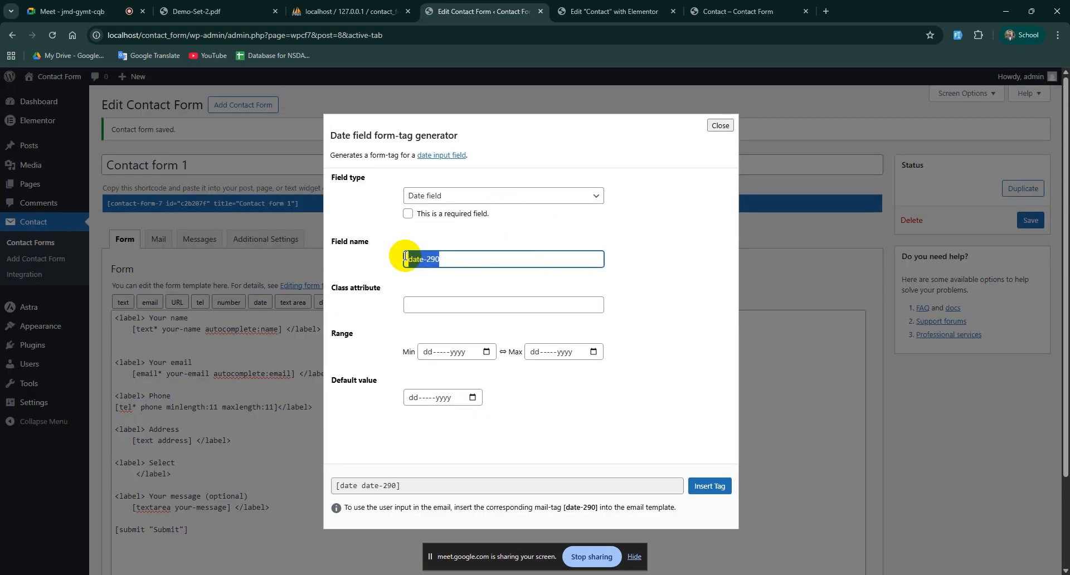
text(date)
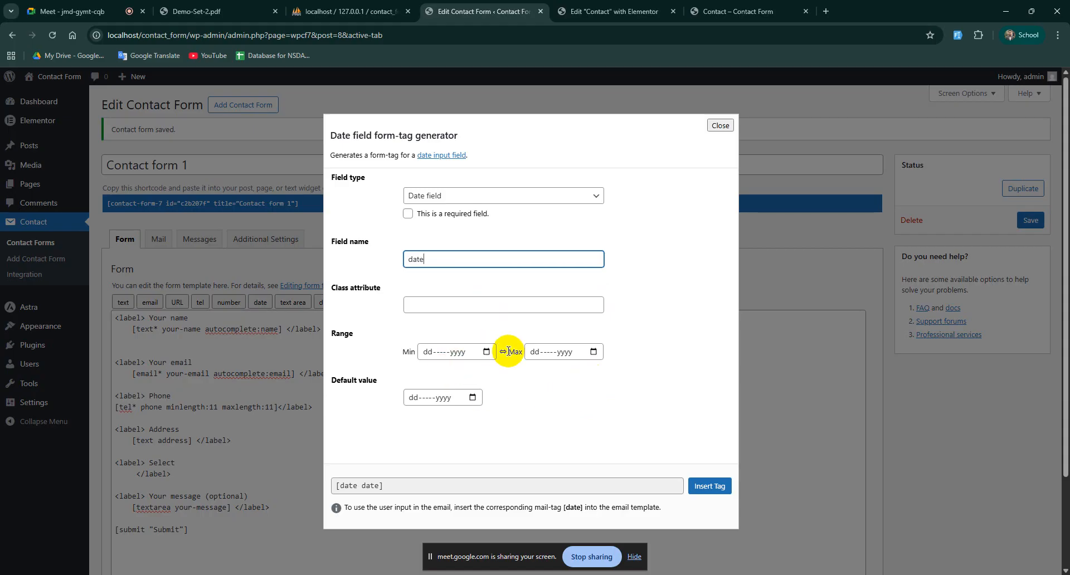
click(709, 486)
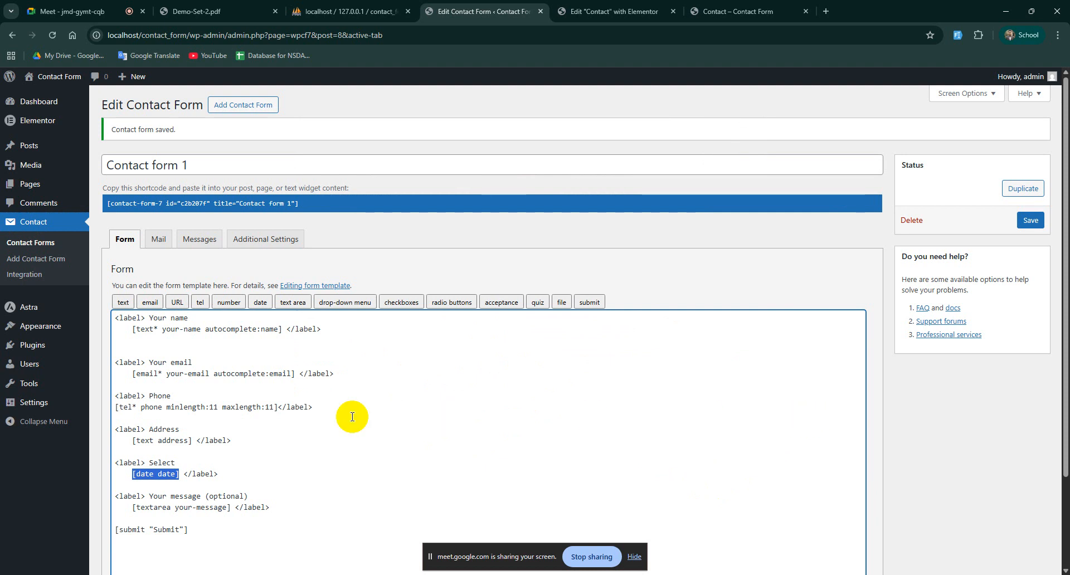
scroll(680, 370, down, 3)
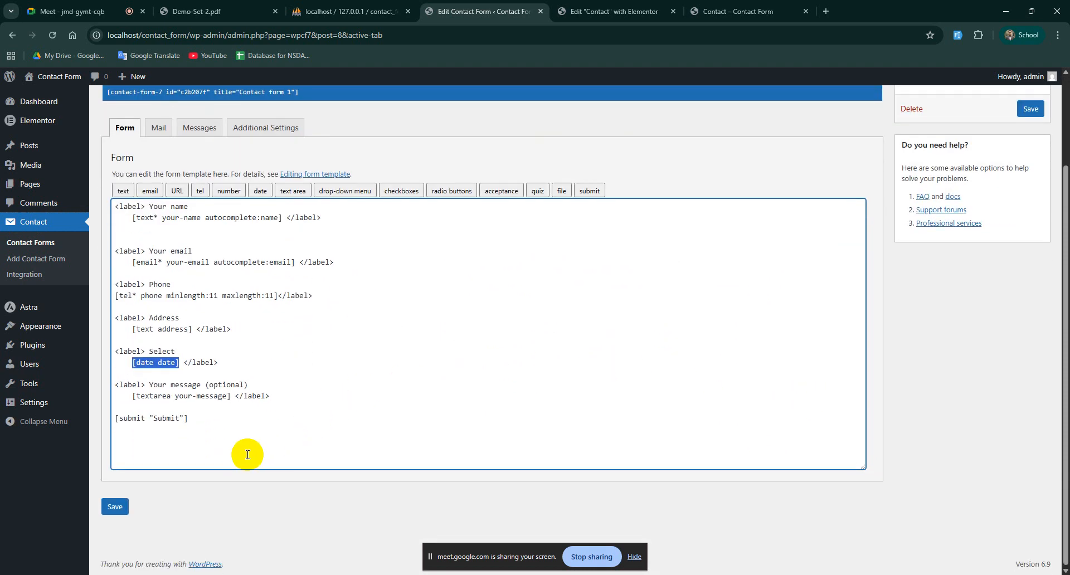
click(114, 505)
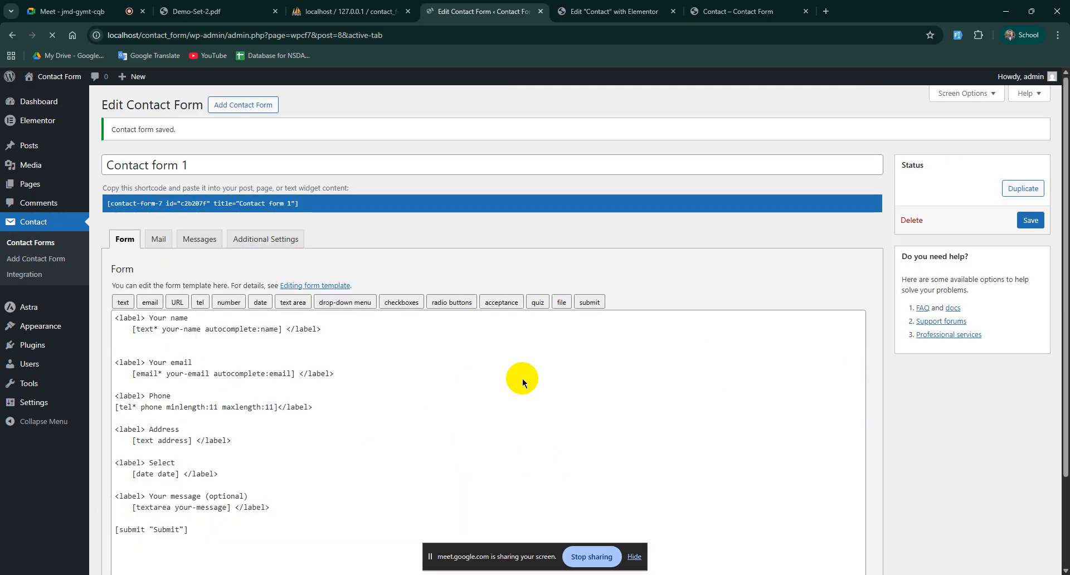
Step: Reload the live Contact page and scroll through to review the new date picker field
click(736, 11)
click(53, 35)
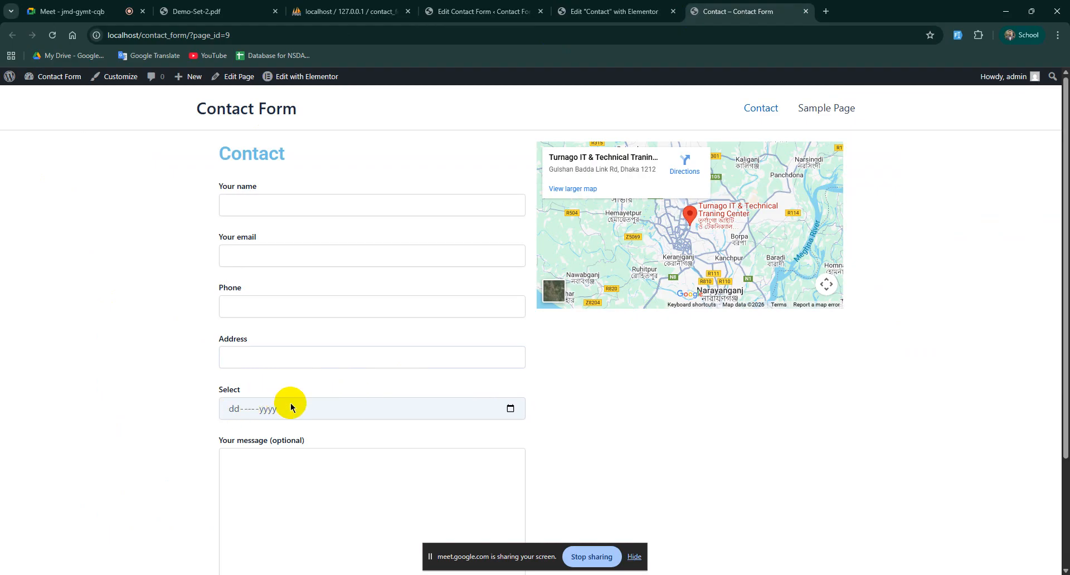
scroll(555, 443, down, 2)
scroll(555, 443, up, 2)
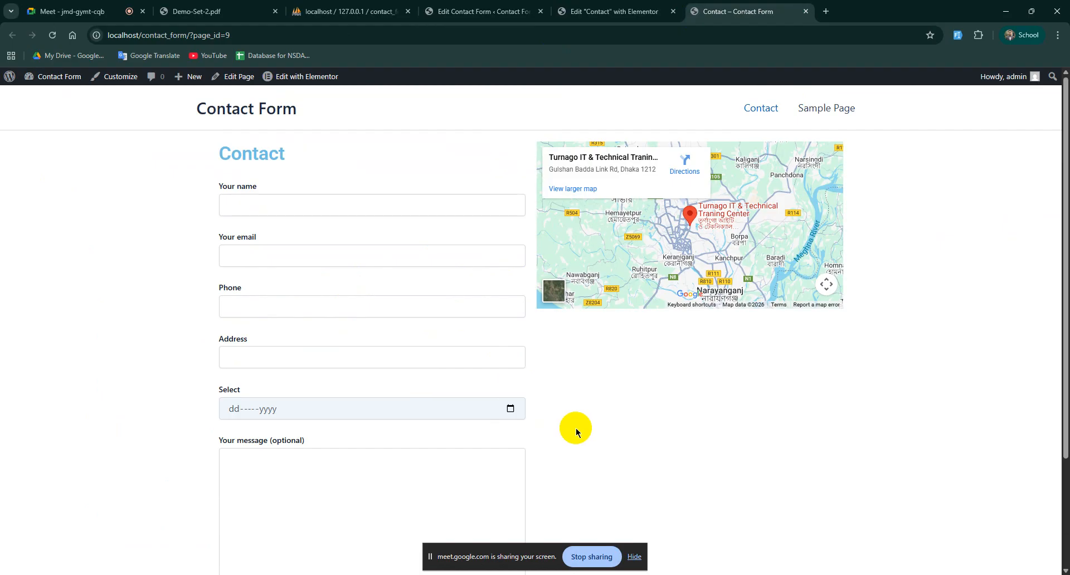
scroll(346, 332, down, 3)
scroll(354, 377, up, 3)
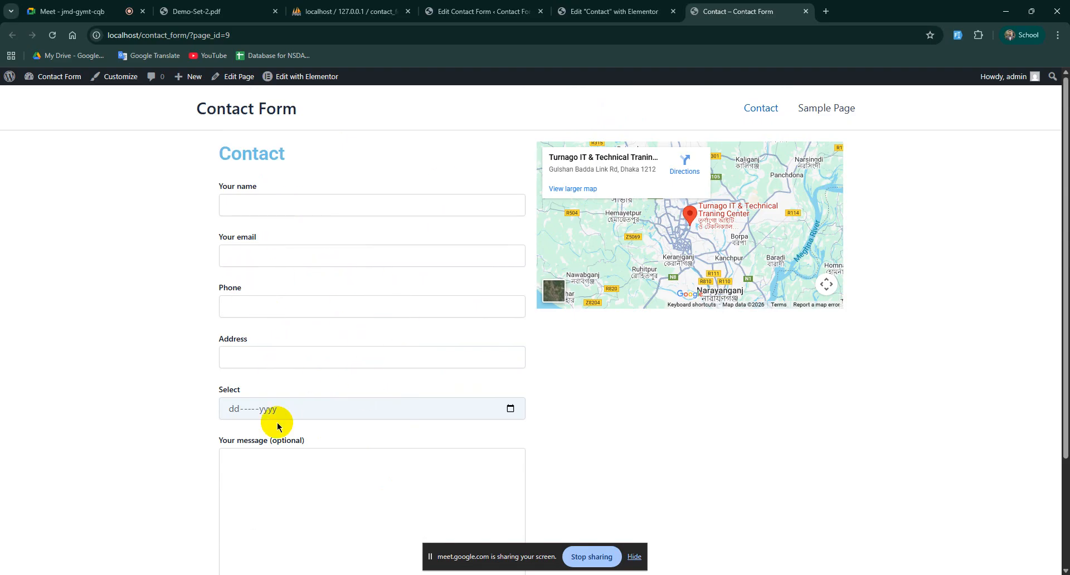
scroll(193, 516, down, 3)
scroll(540, 433, up, 3)
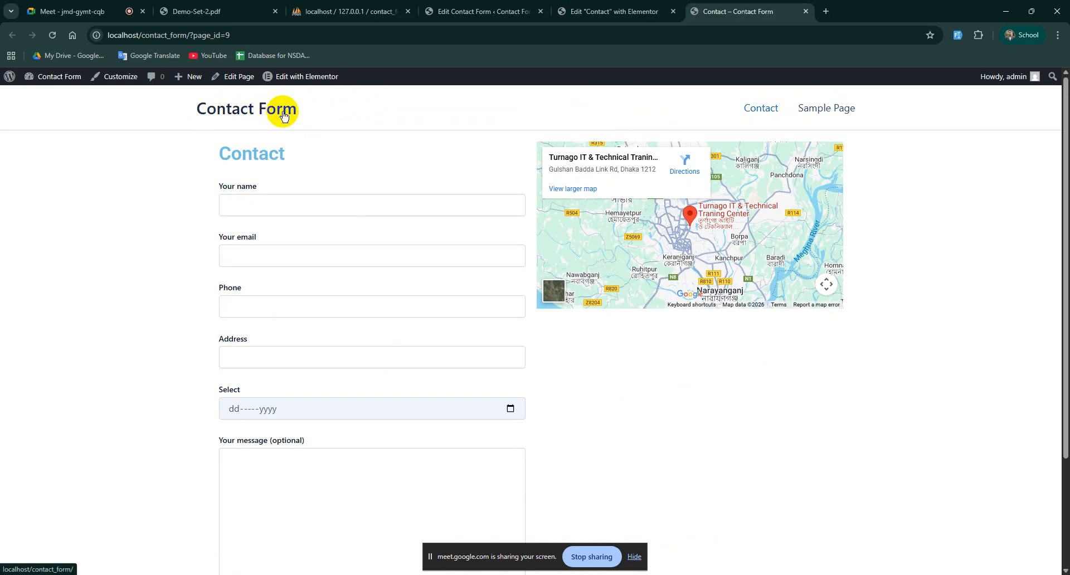
click(474, 12)
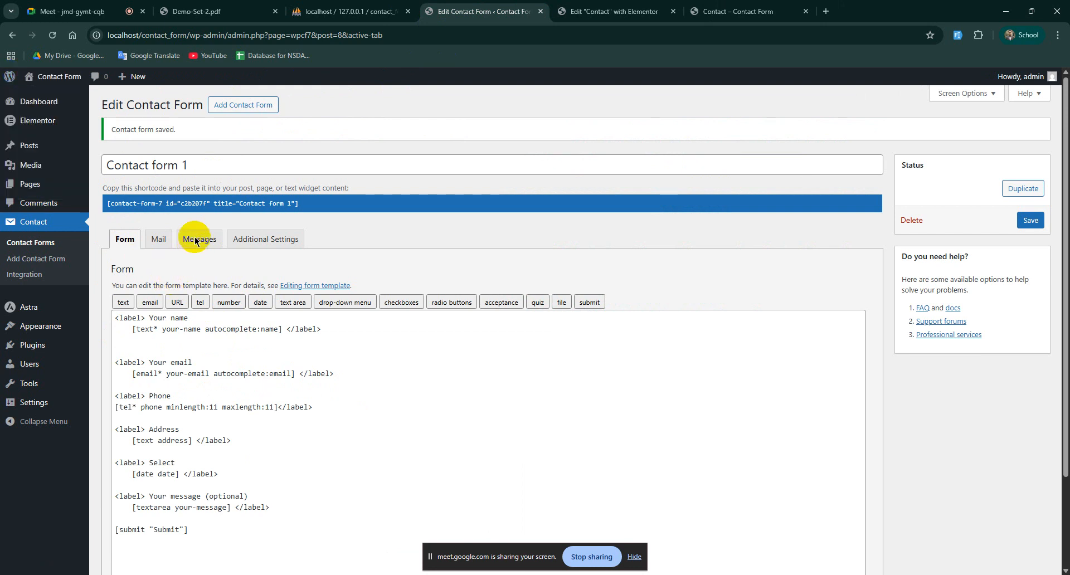
Step: Open the Astra Customizer's Site Identity > Site Title & Logo settings
mouse_move(33, 310)
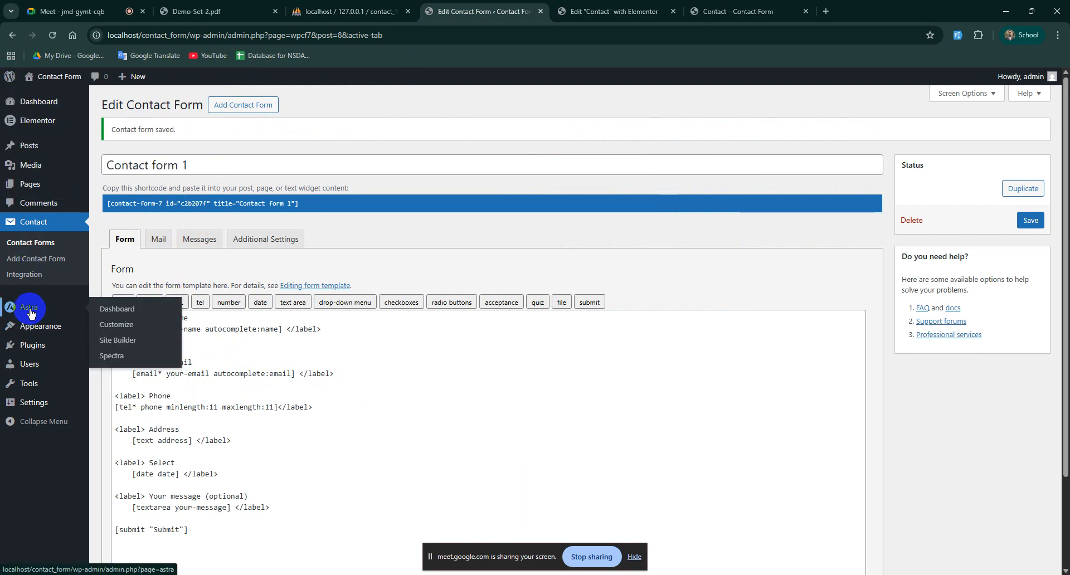
click(116, 325)
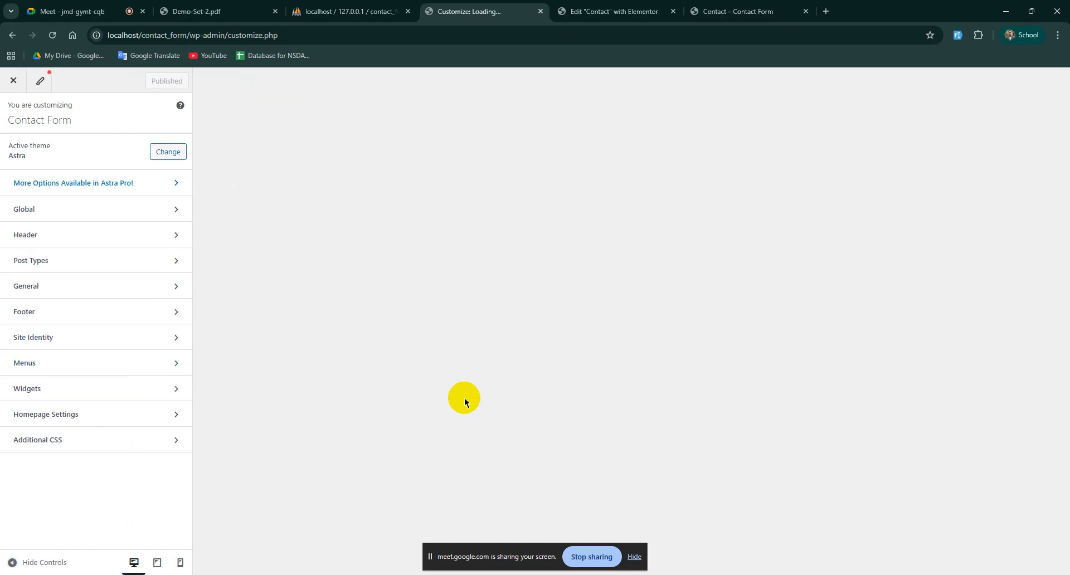
click(66, 339)
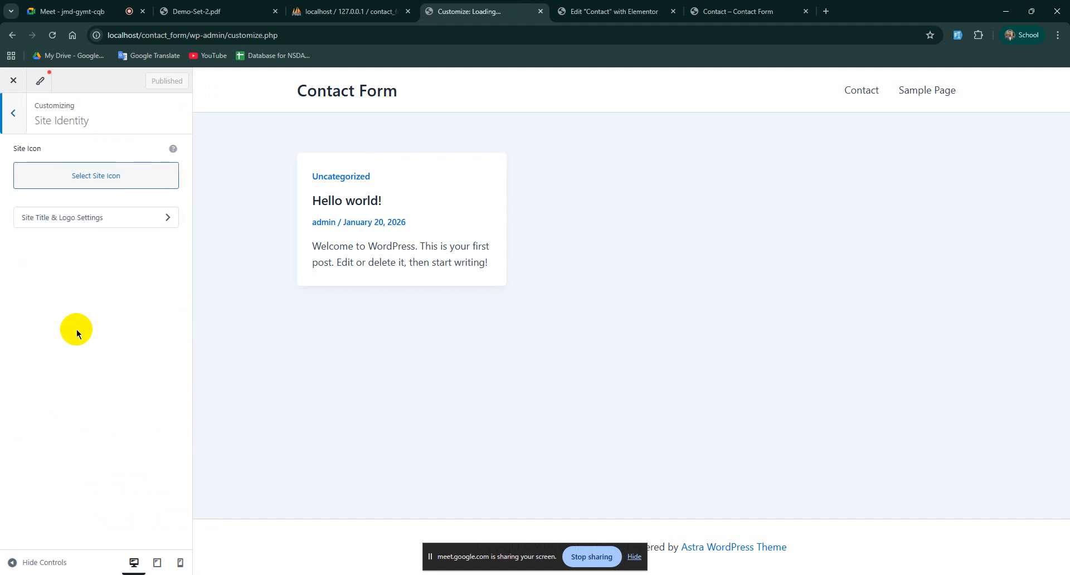
click(167, 218)
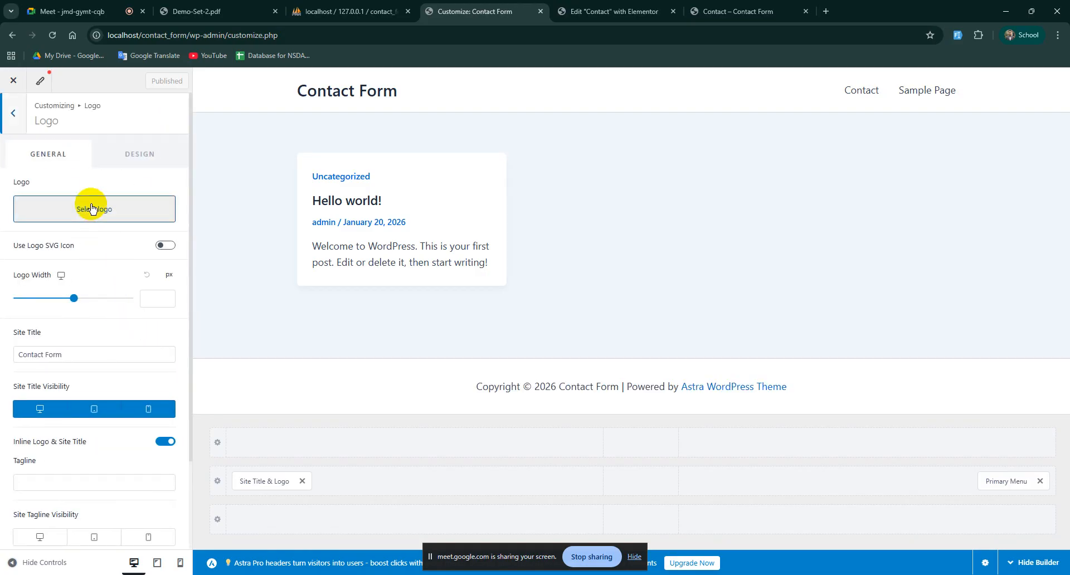
Step: Upload pexels-bounthan-lee-3354545-5243951.jpg and set it as the site logo without cropping
click(88, 211)
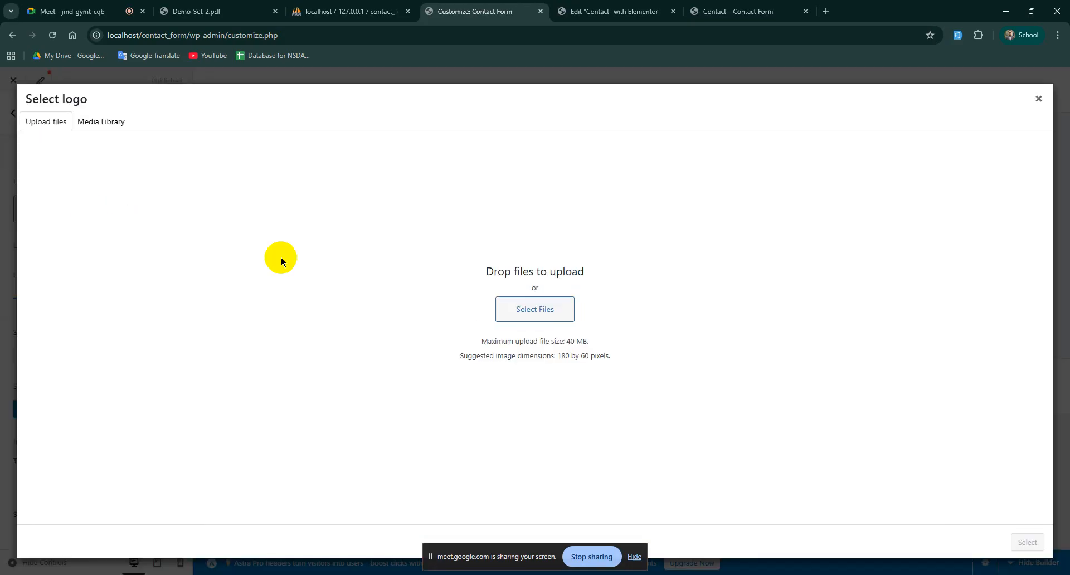
click(525, 309)
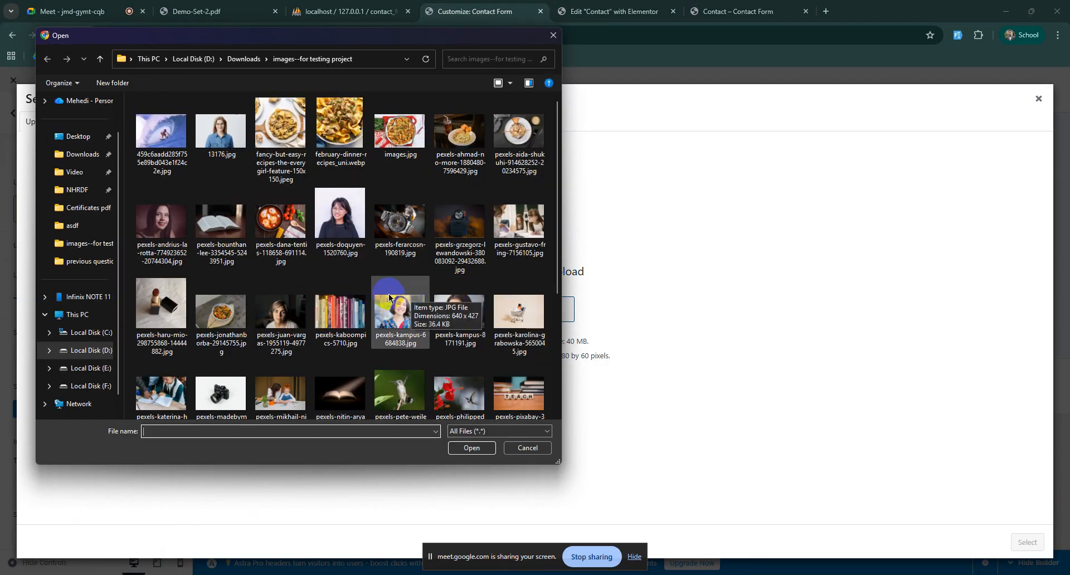
scroll(323, 304, down, 3)
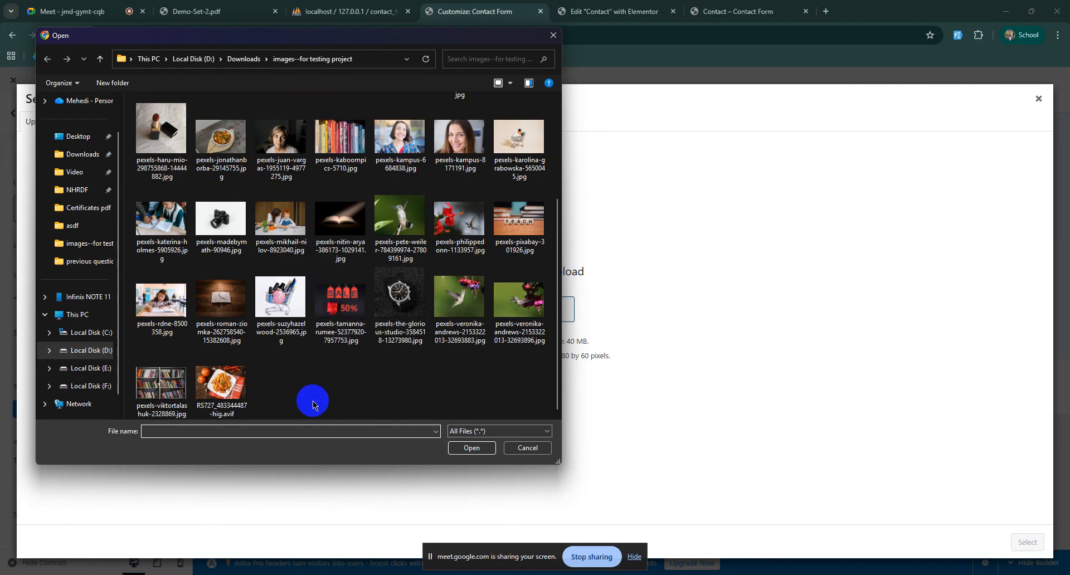
scroll(312, 401, up, 4)
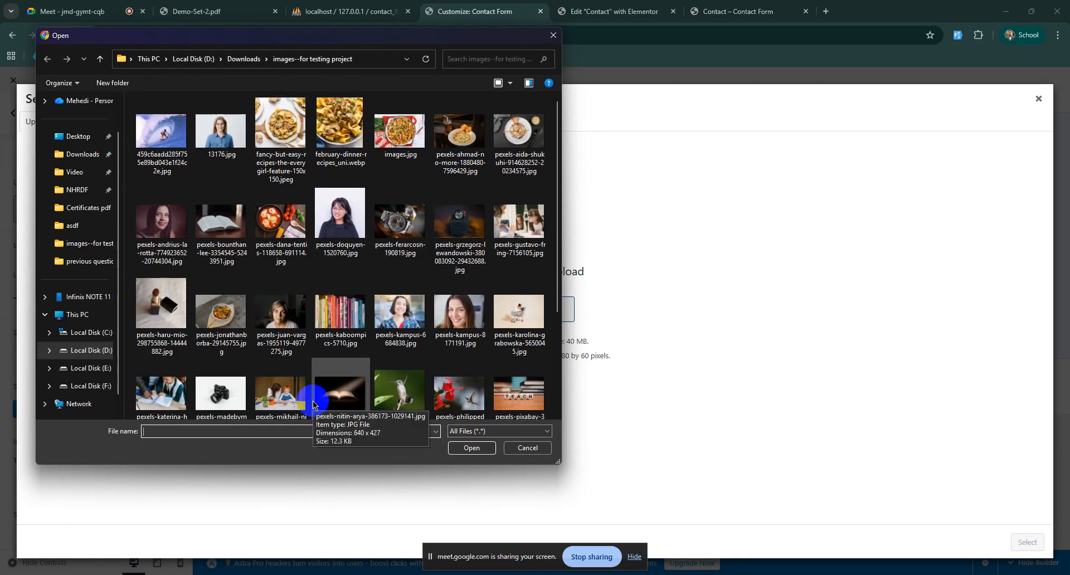
click(220, 219)
click(455, 450)
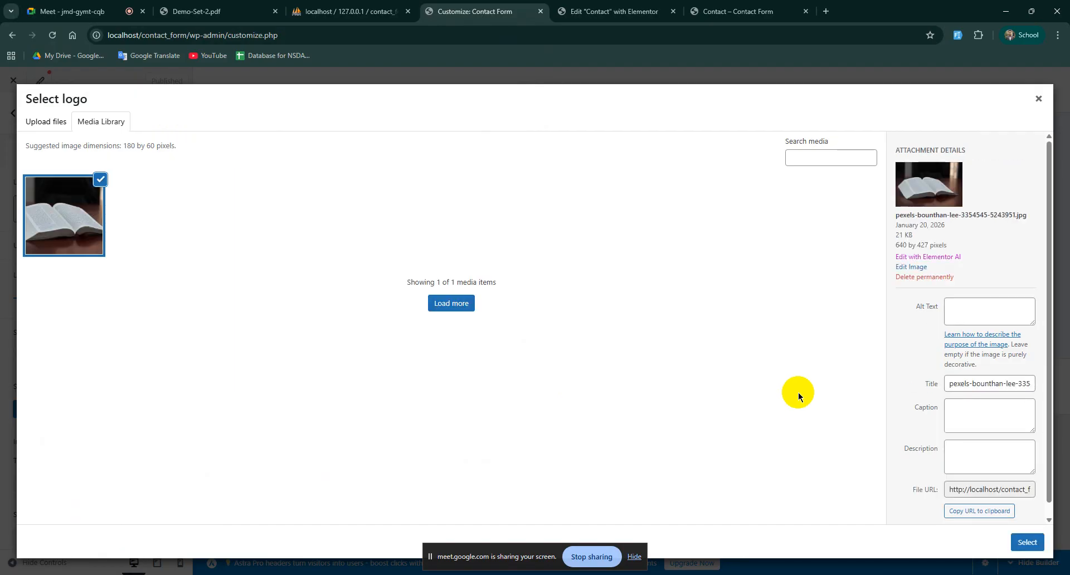
click(1031, 545)
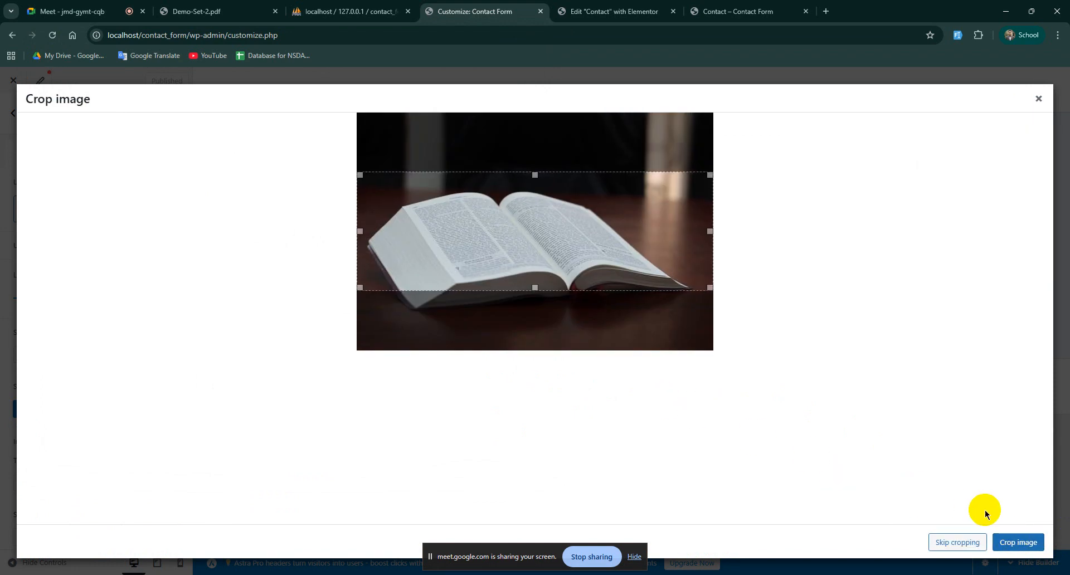
click(1020, 542)
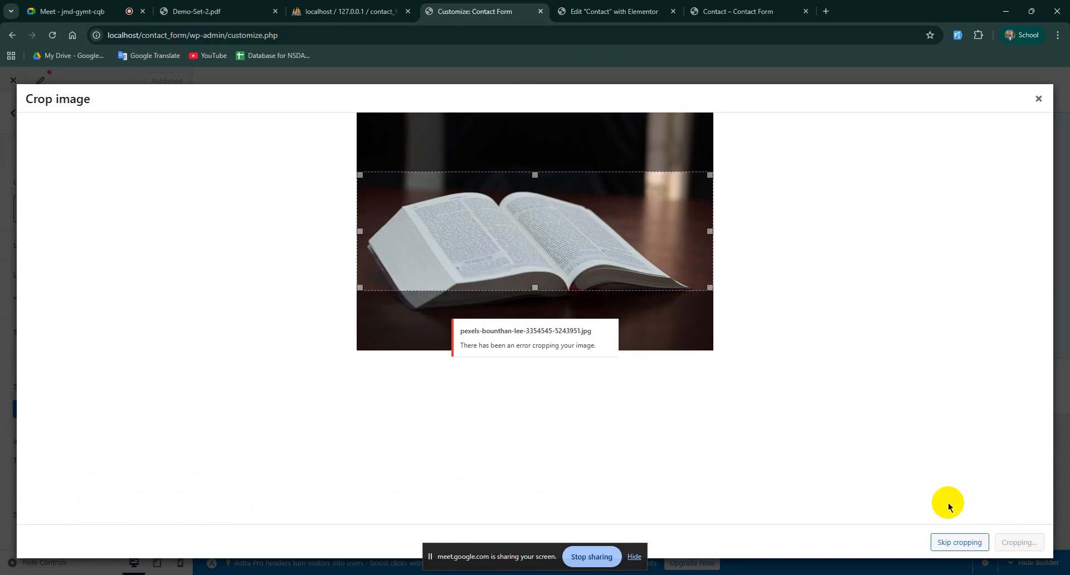
click(960, 542)
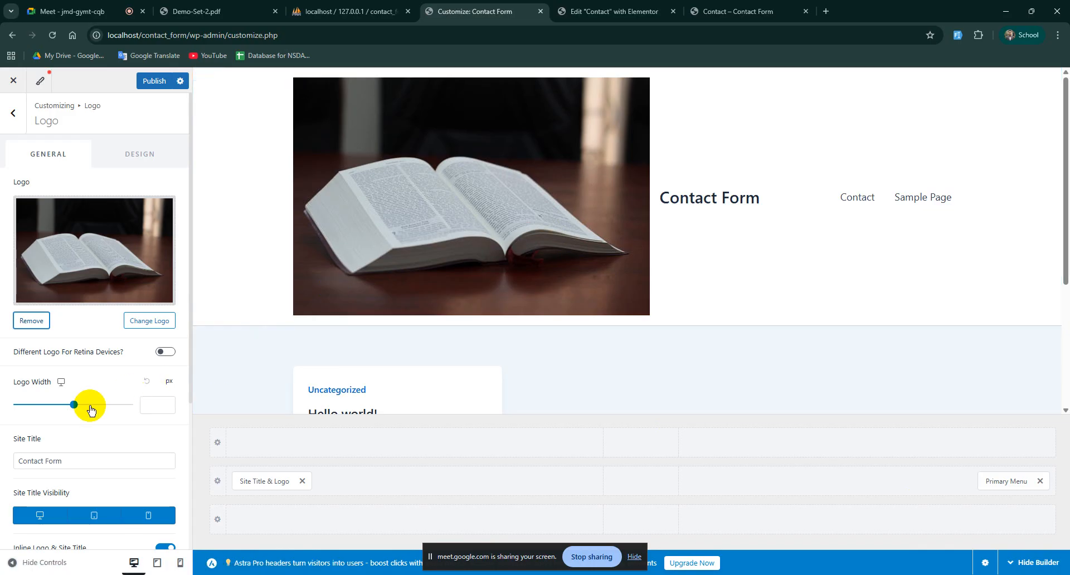
Step: Shrink the header logo to 69 px and hide the site title on desktop, tablet and mobile
drag(77, 408, 35, 415)
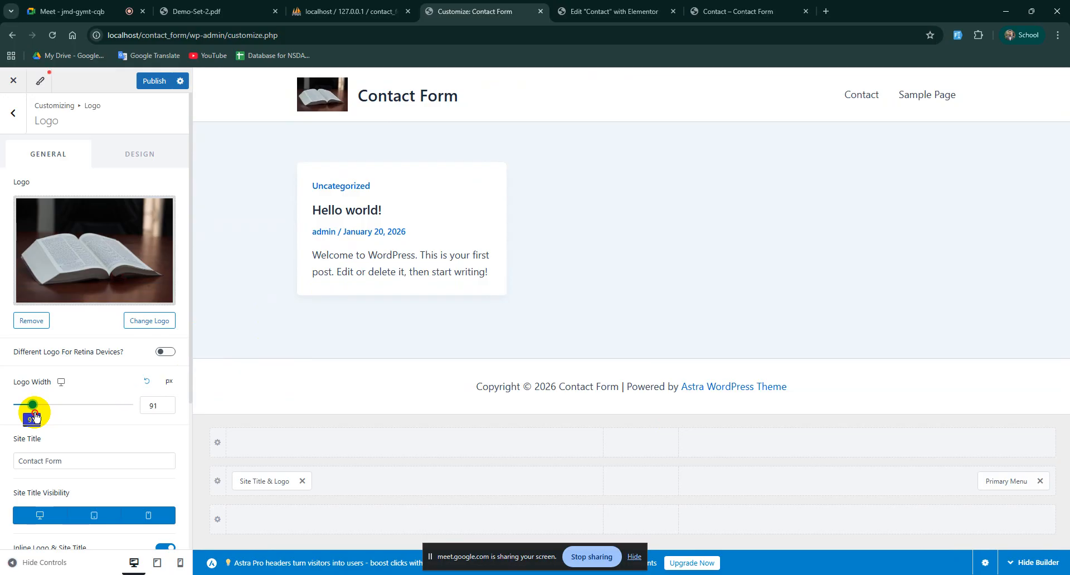
drag(35, 416, 31, 417)
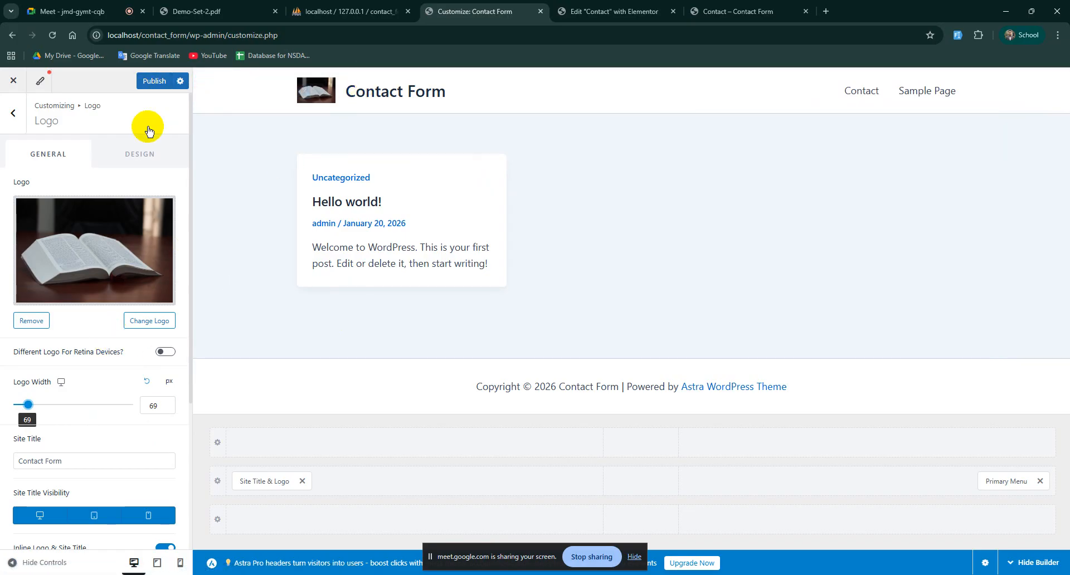
scroll(112, 421, down, 2)
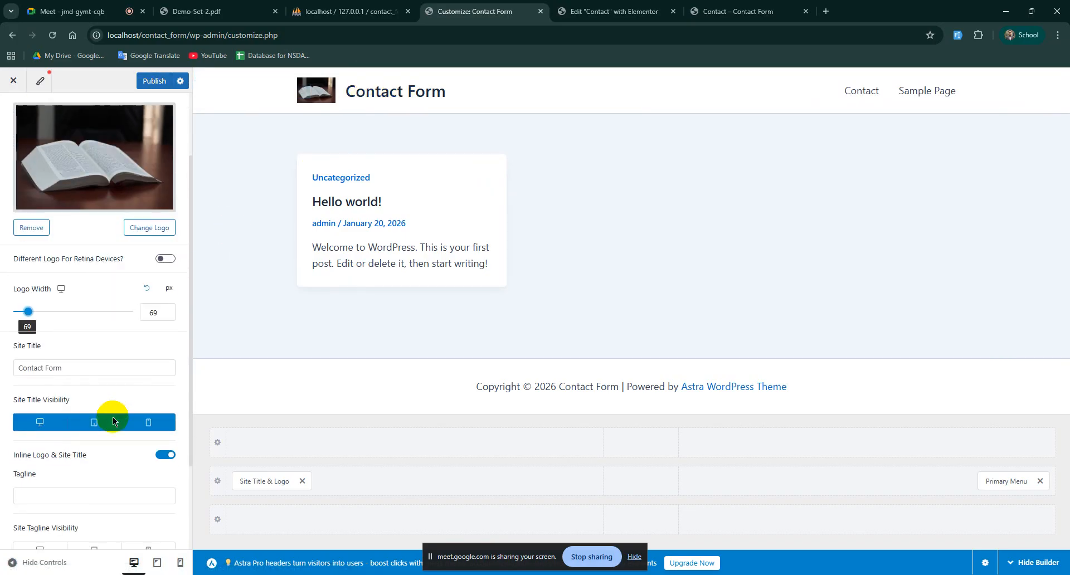
click(51, 429)
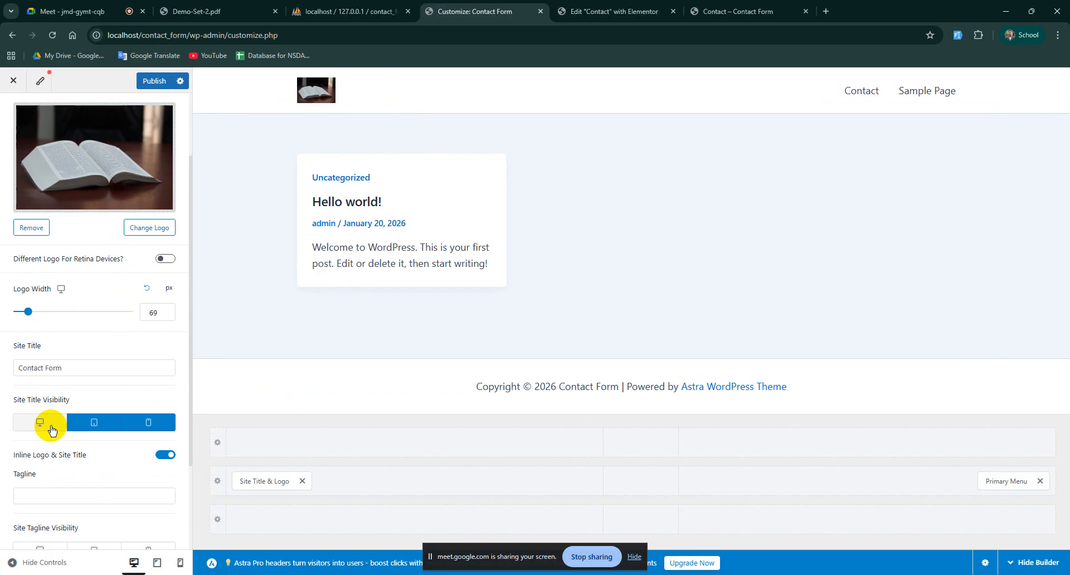
click(100, 424)
click(146, 423)
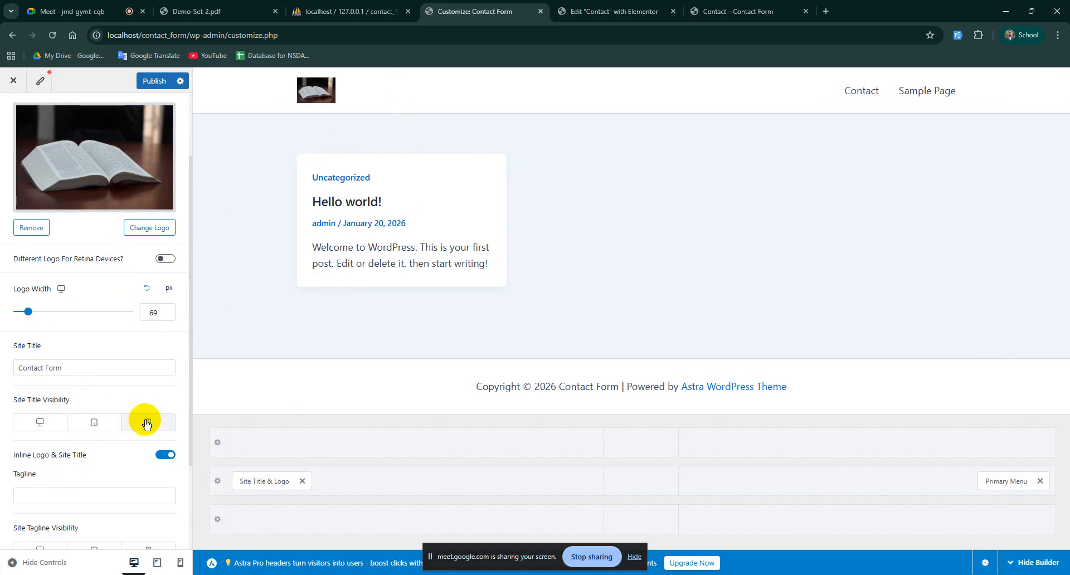
Step: Publish the header changes and bring up the live Contact page
scroll(119, 275, up, 3)
click(154, 81)
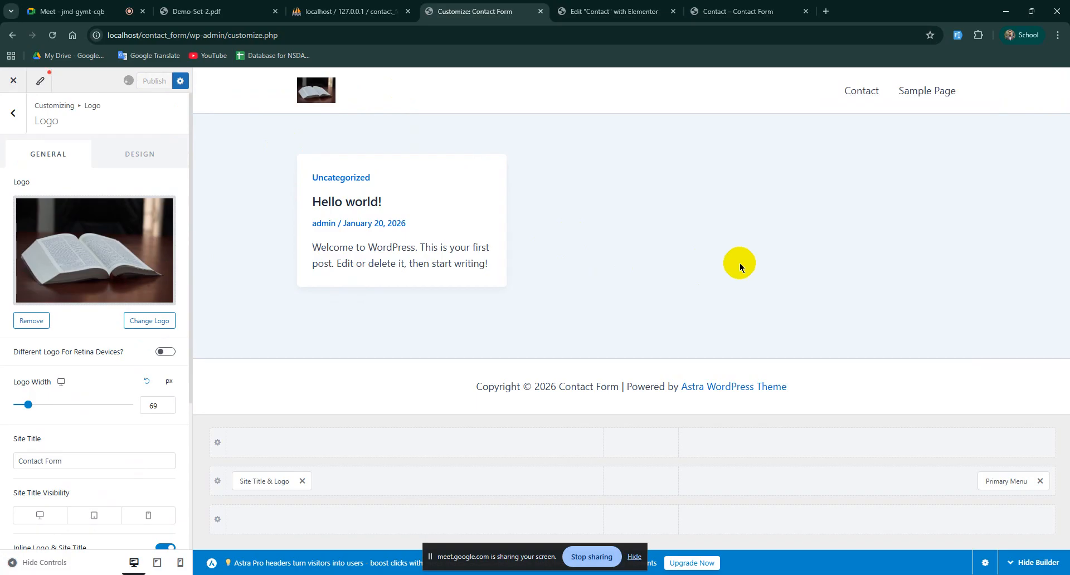
click(752, 3)
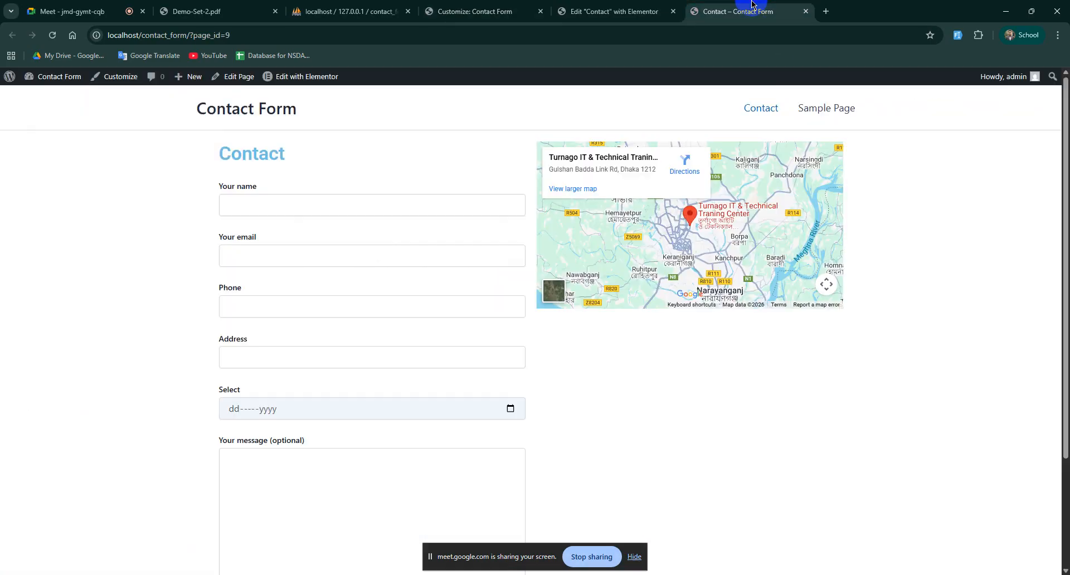
Step: Reload the Contact page and check that the header shows only the small book logo
click(54, 36)
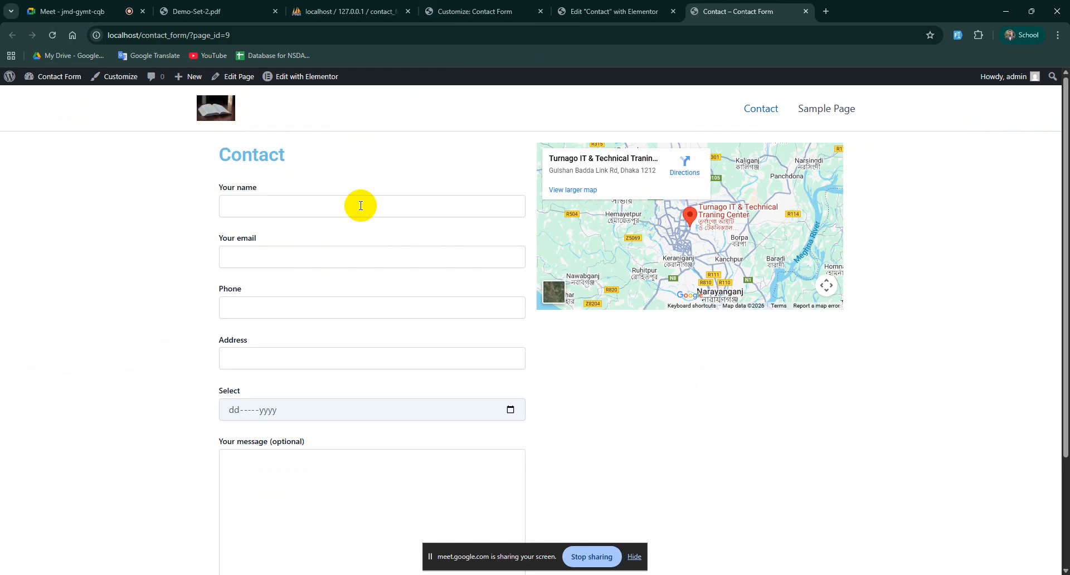
scroll(448, 402, down, 3)
scroll(692, 452, up, 3)
scroll(559, 374, down, 3)
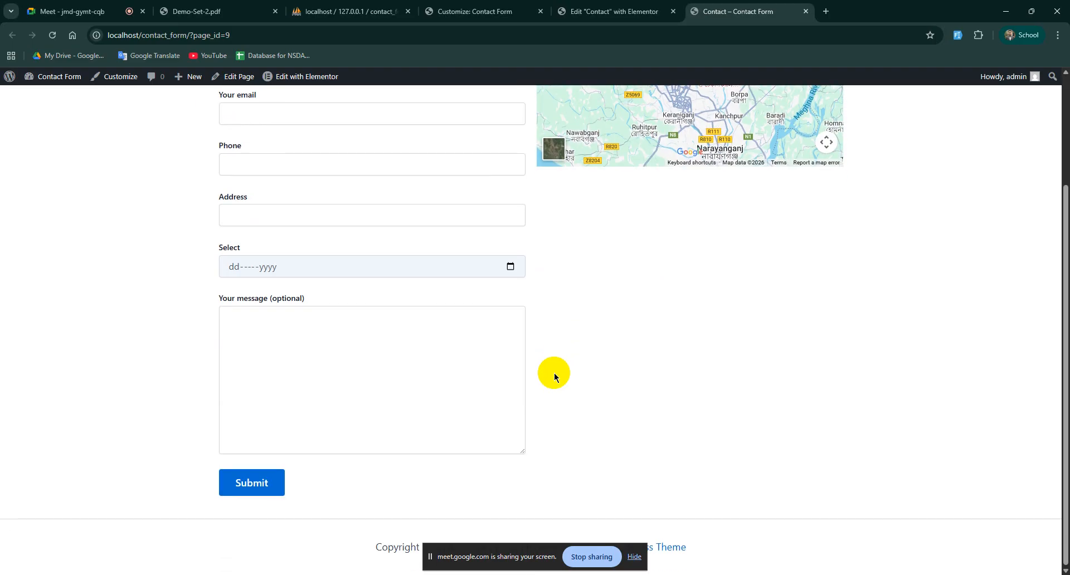
scroll(578, 350, up, 3)
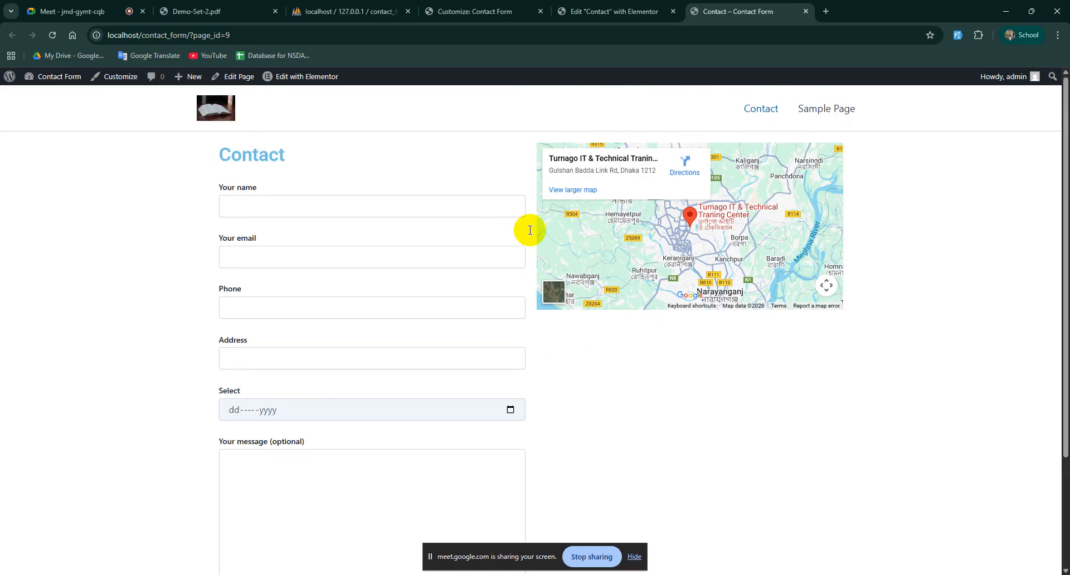
Step: Go through the Customizer and Elementor tabs back to the video meeting
click(495, 7)
click(595, 6)
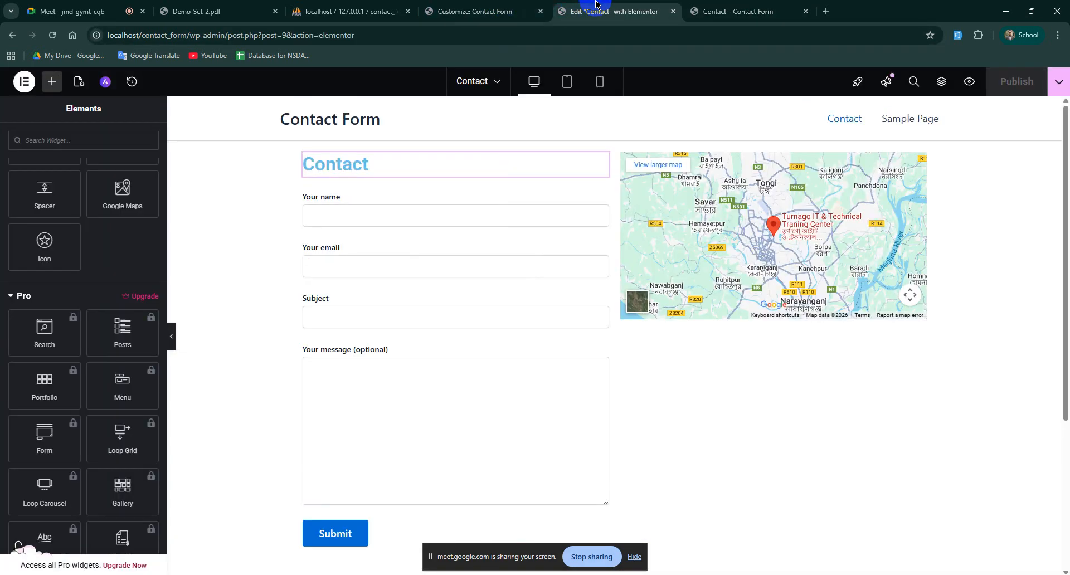
click(479, 11)
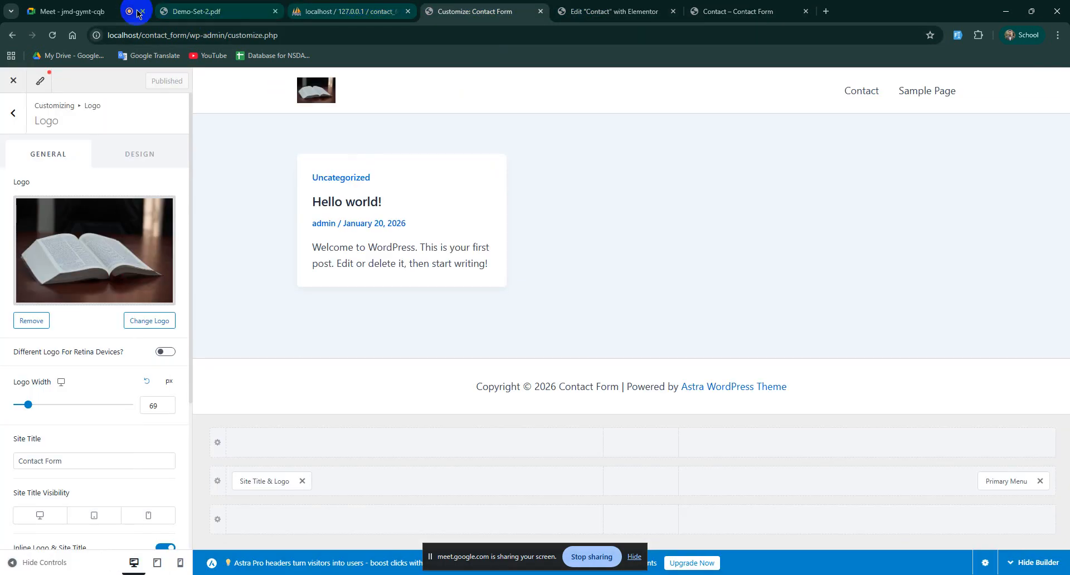
click(89, 11)
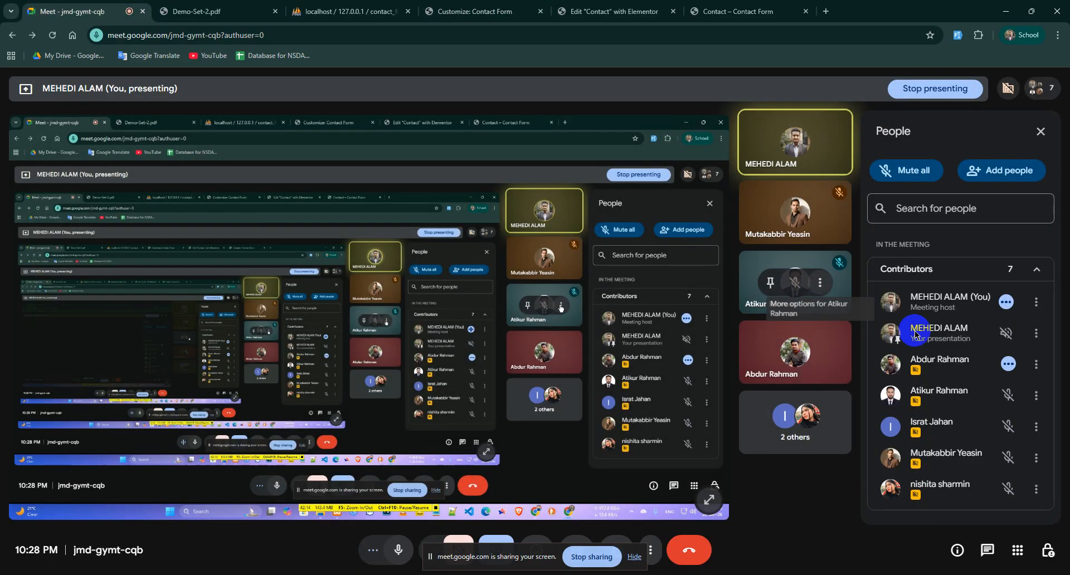